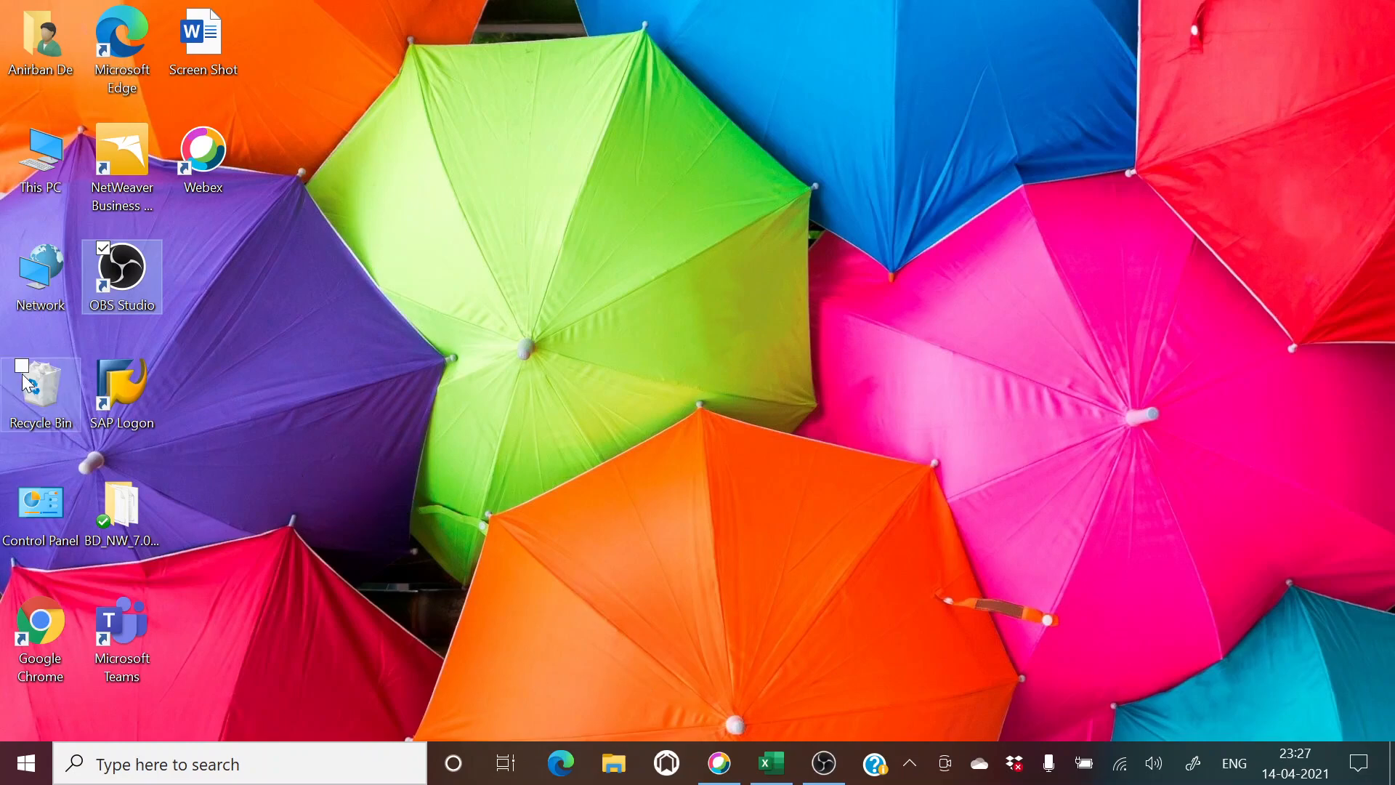
Open SAP Logon, connect to the SAPEHP7 system and log on with the user ID and account password.
double_click(138, 391)
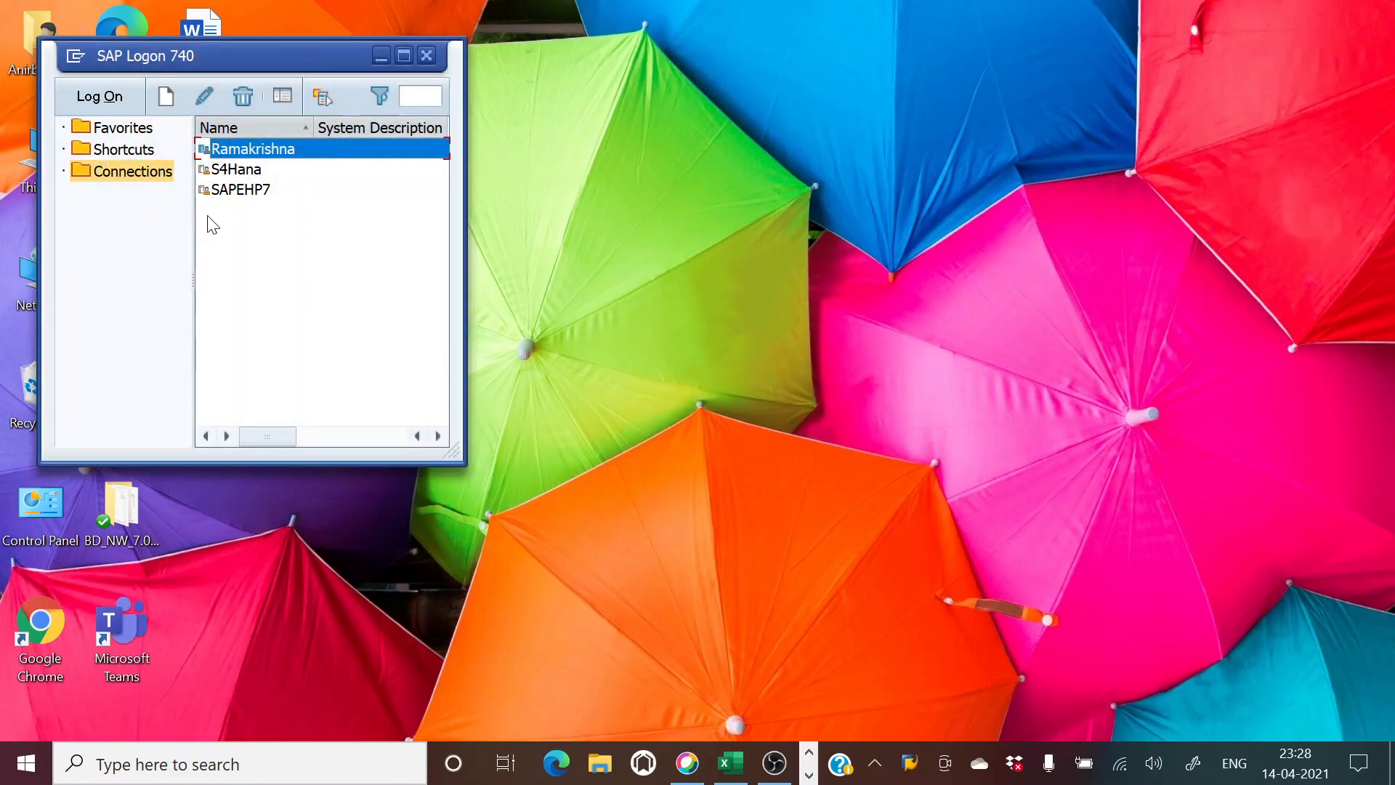
double_click(218, 191)
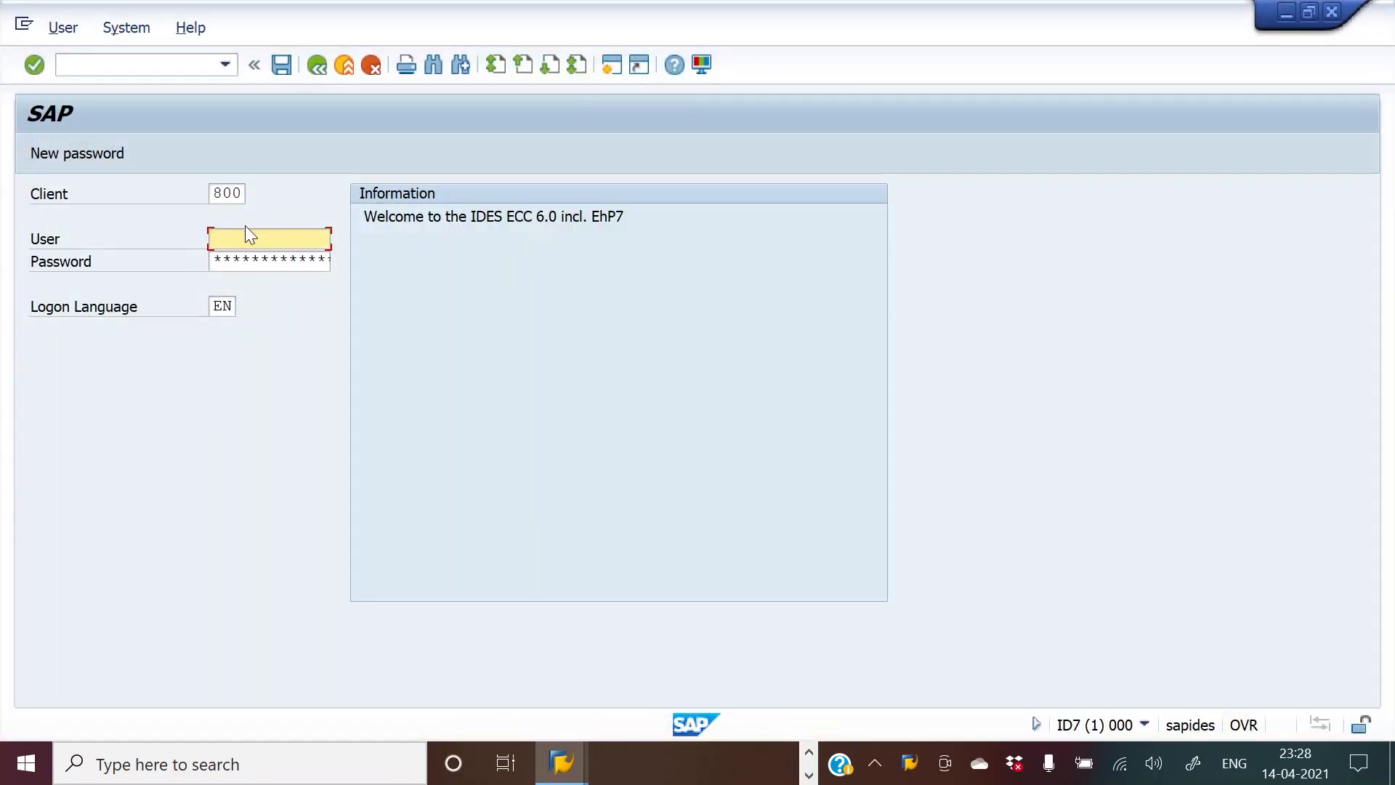
text(st71)
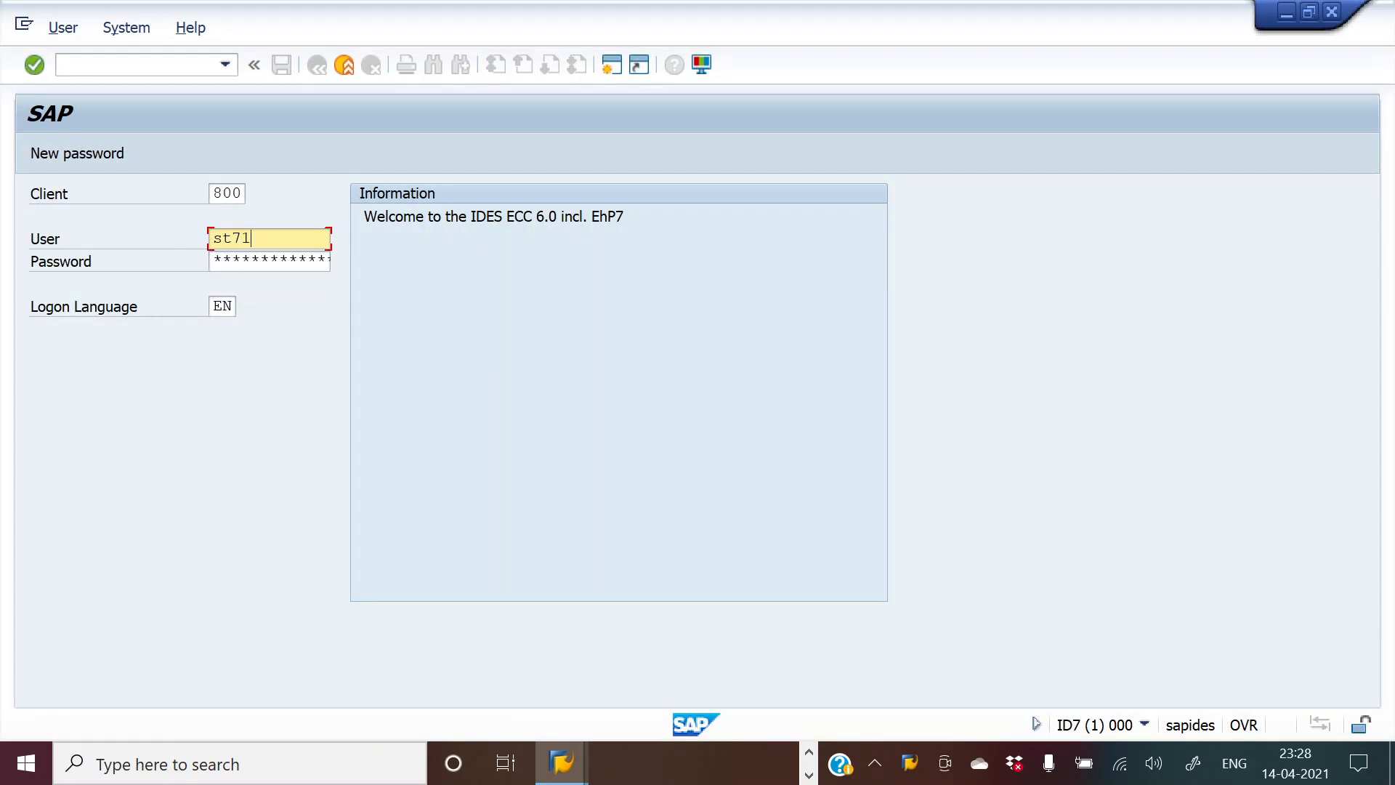
key(Tab)
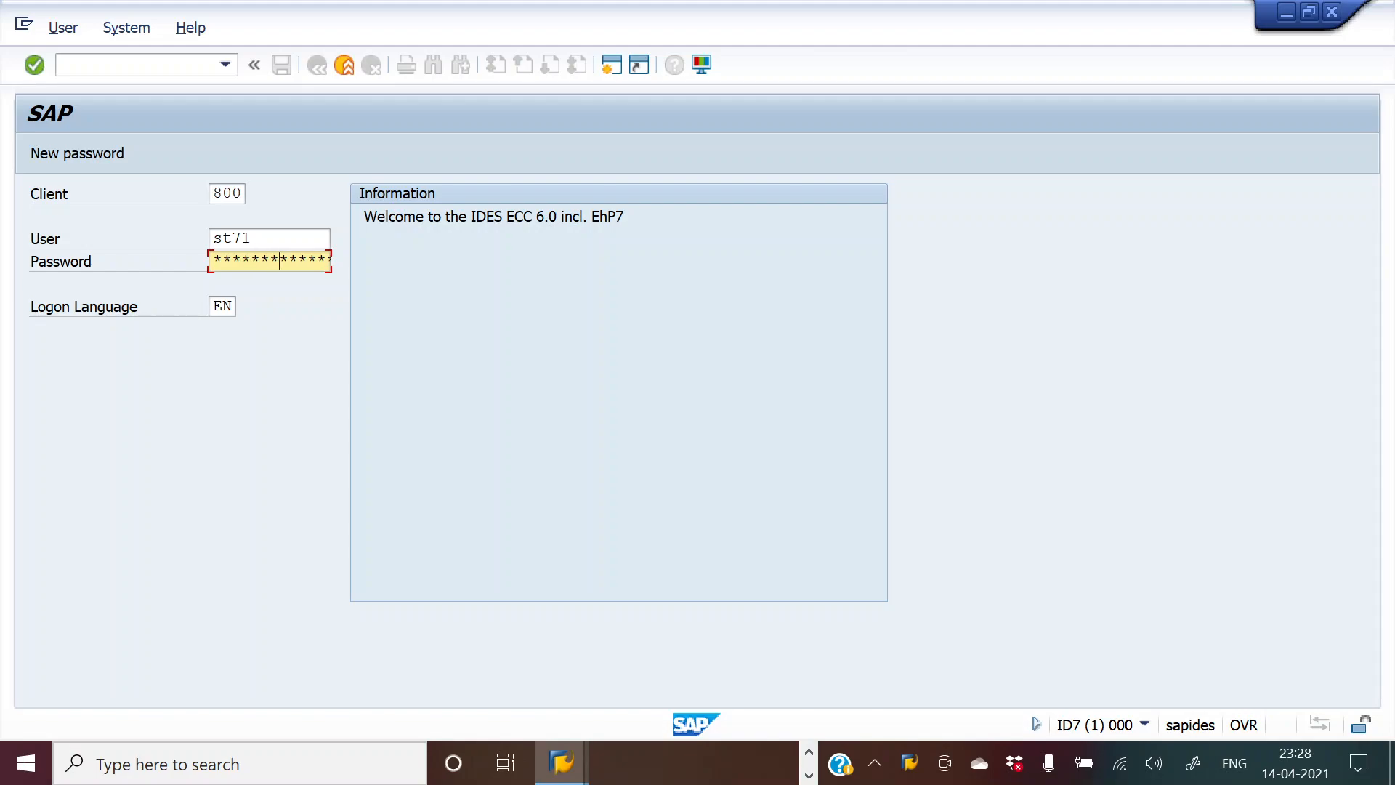
key(Return)
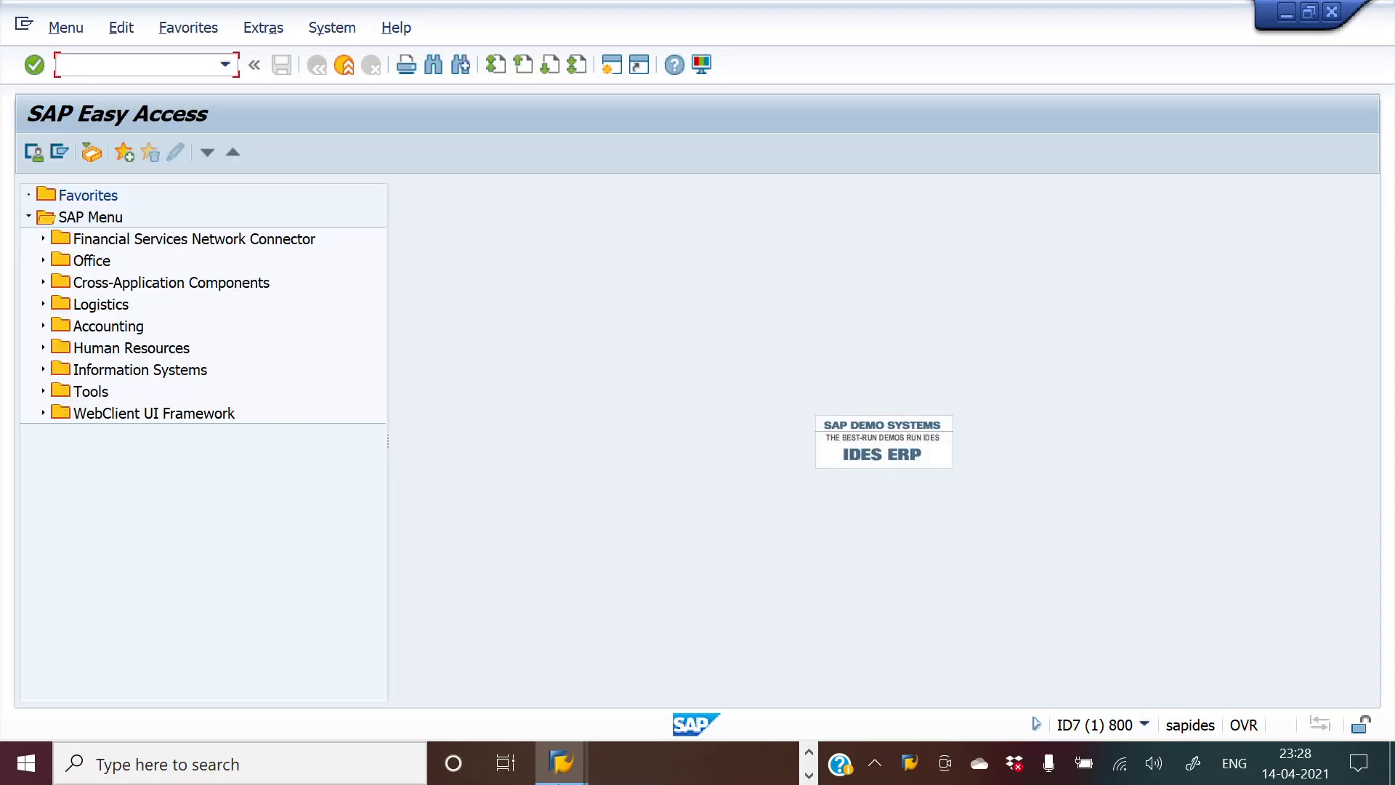
Switch to the SAP ECC workbook in Excel and set the purchase entry's debit and vendor credit amounts to 900000.
click(810, 751)
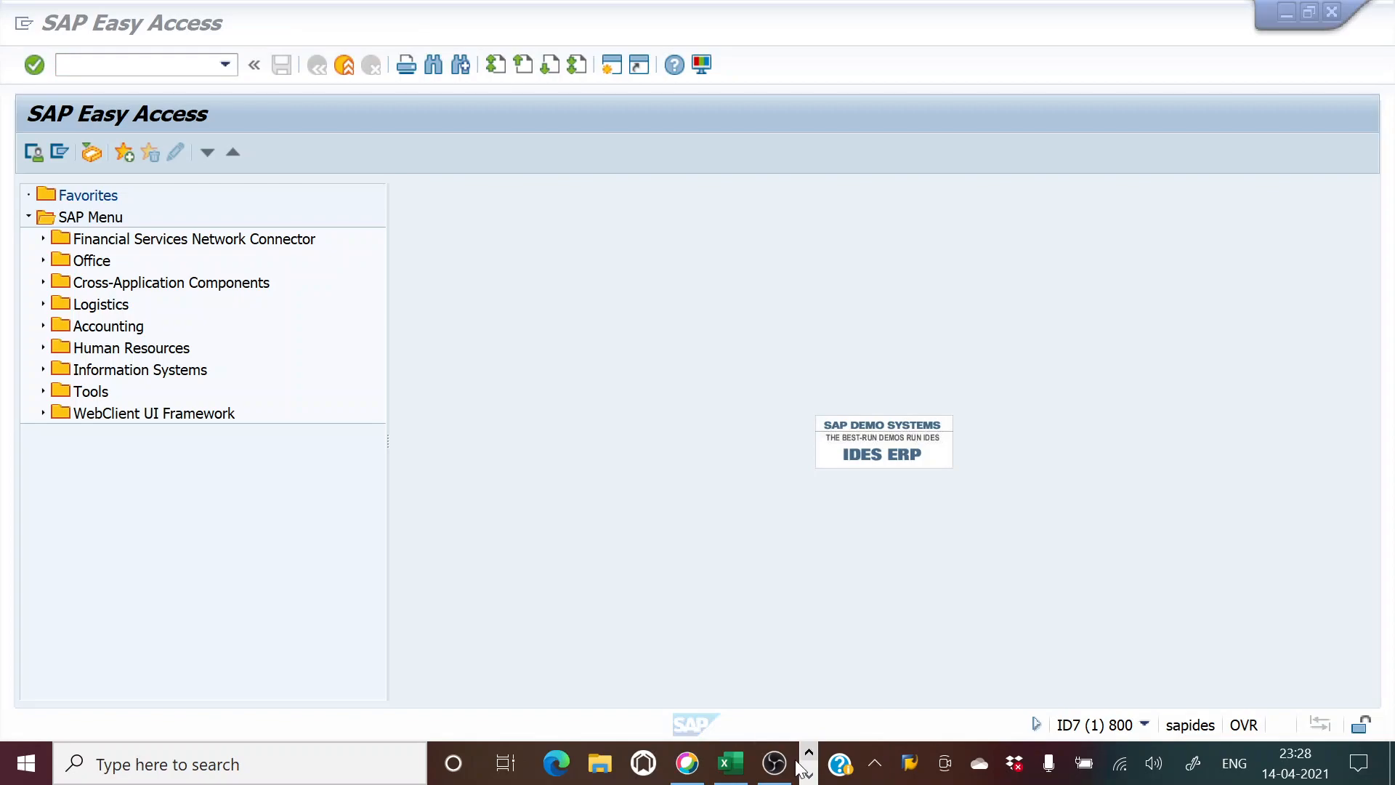
click(741, 765)
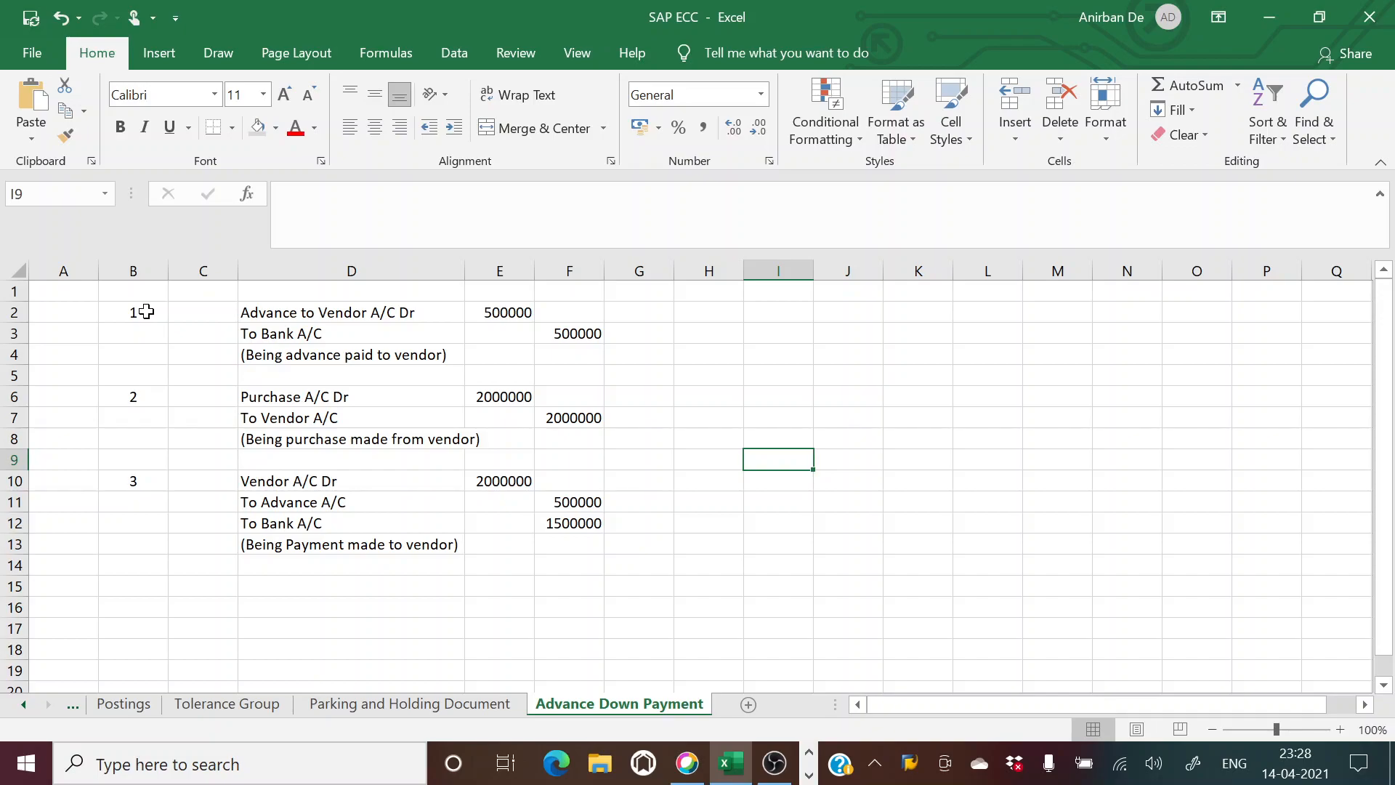
click(283, 316)
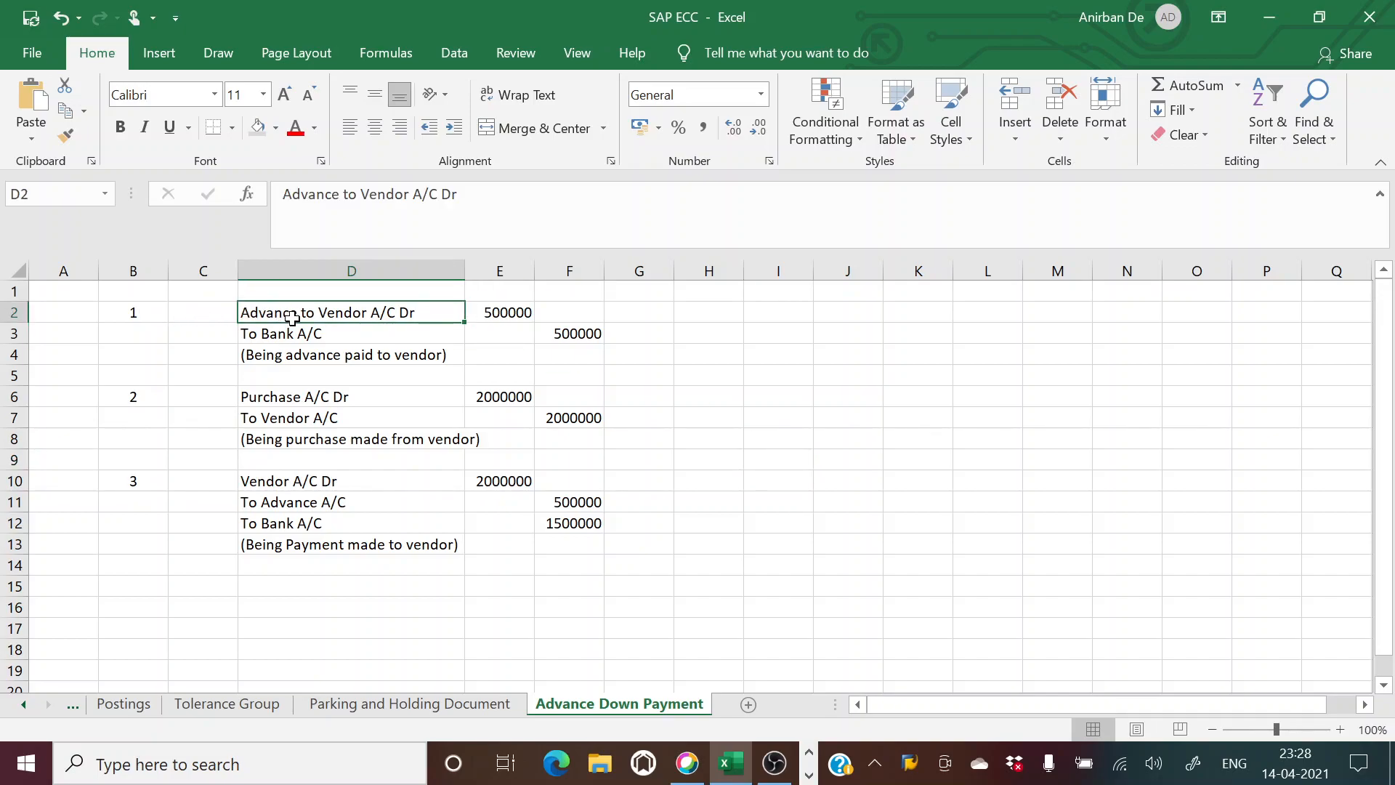
click(521, 314)
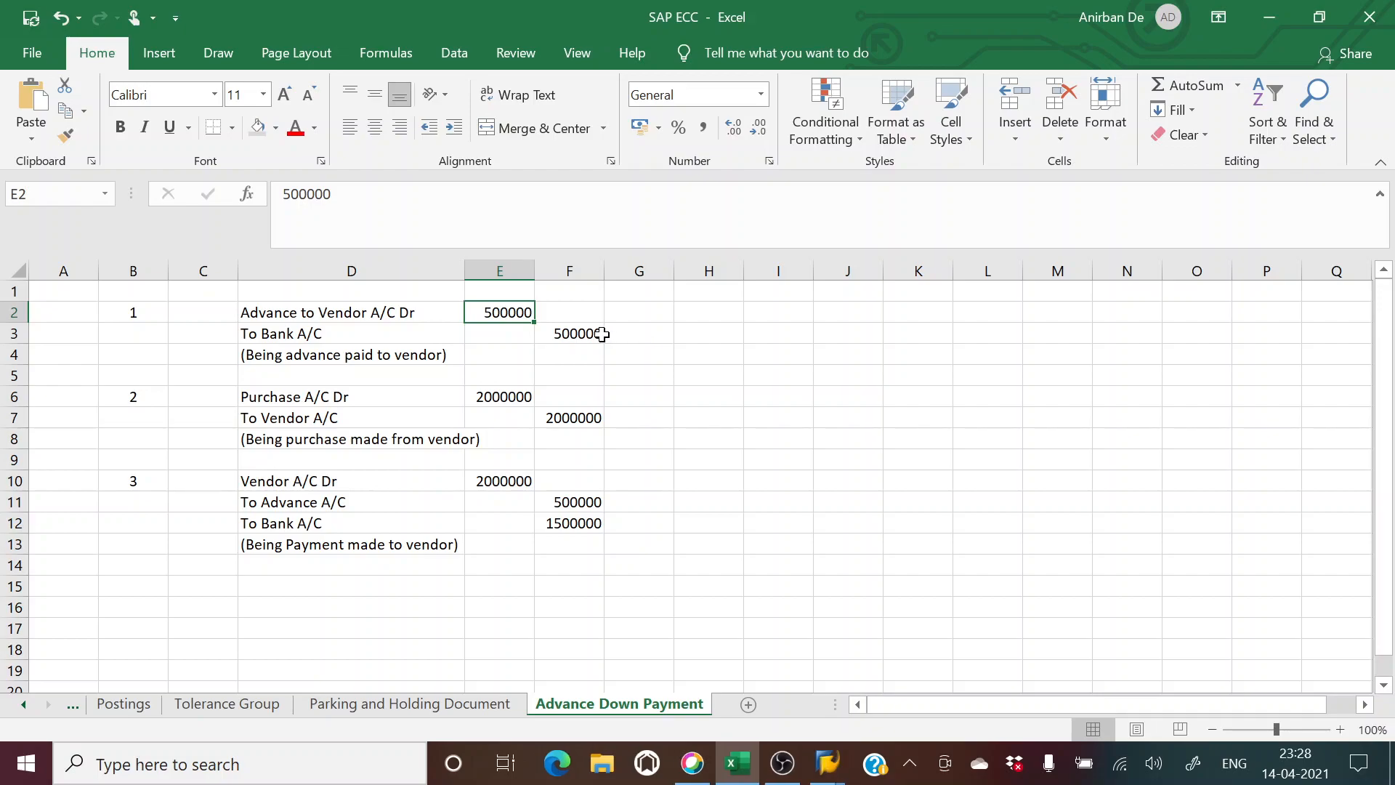
click(509, 392)
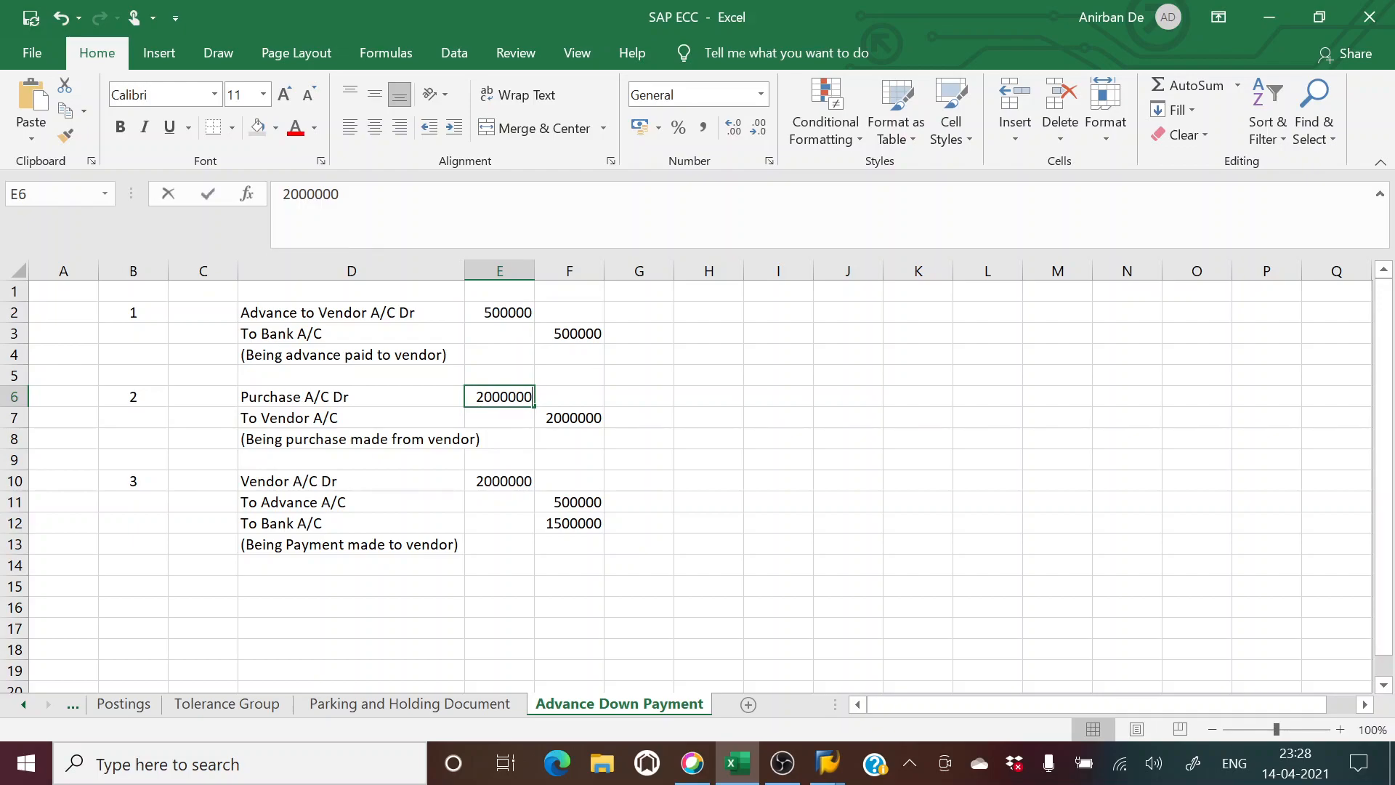
text(900000)
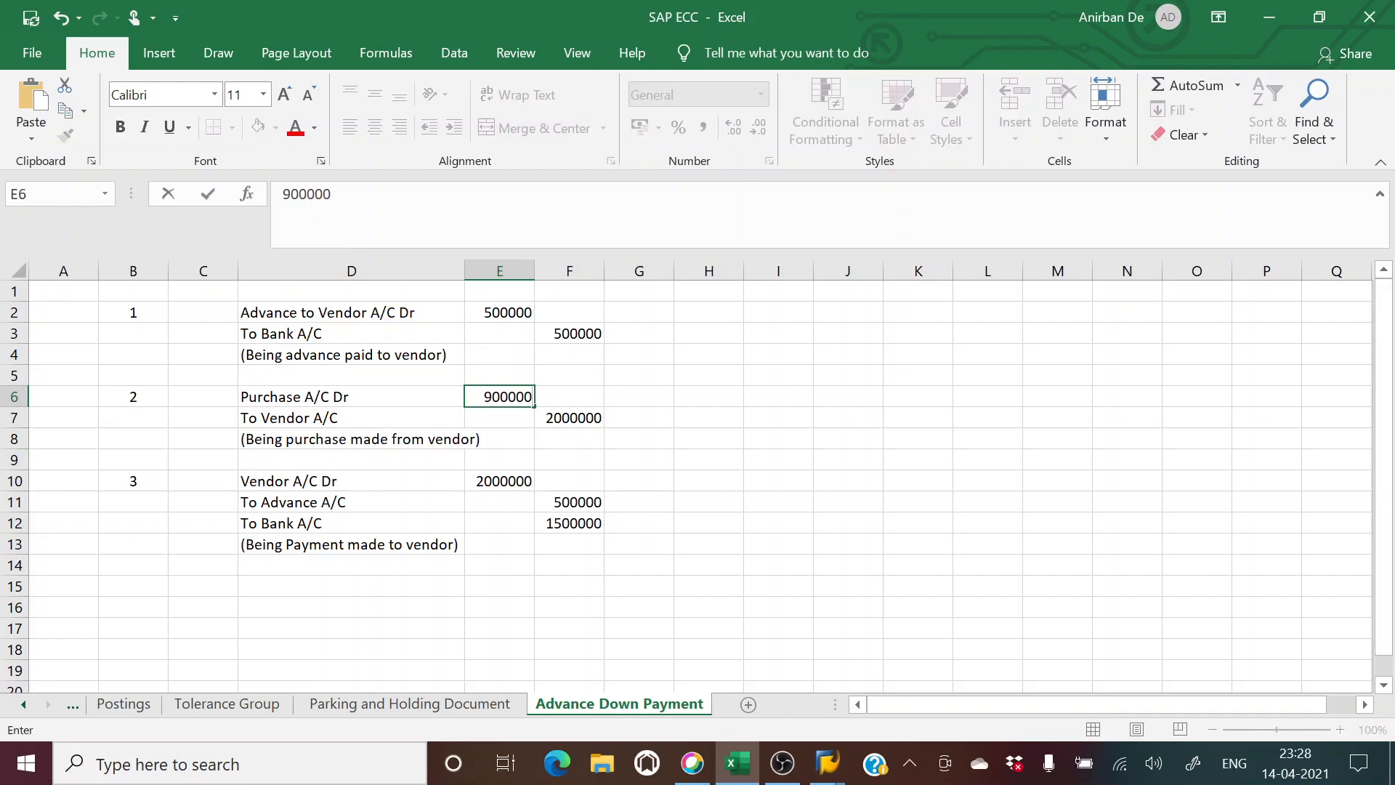
key(Return)
key(Up)
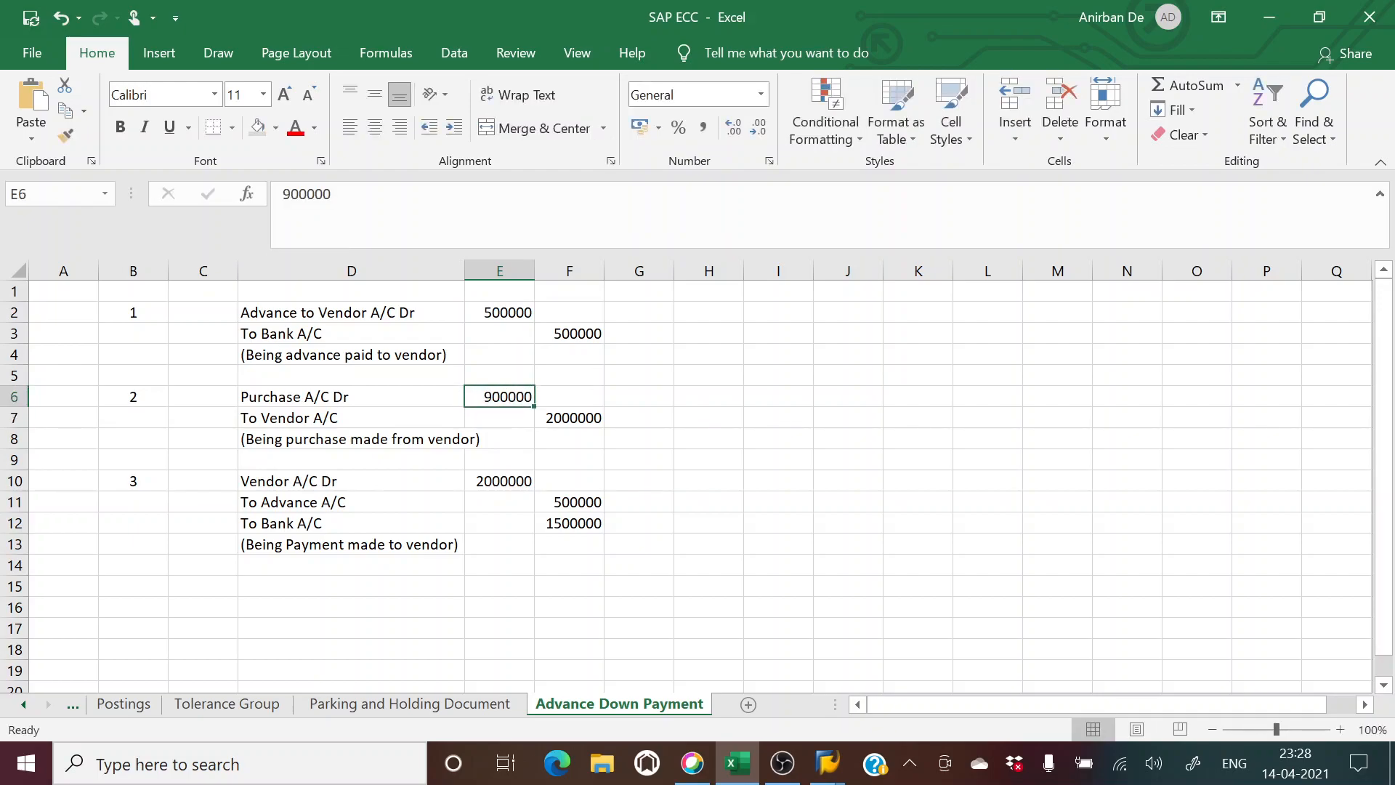
key(ctrl+c)
key(Down)
key(Right)
key(ctrl+v)
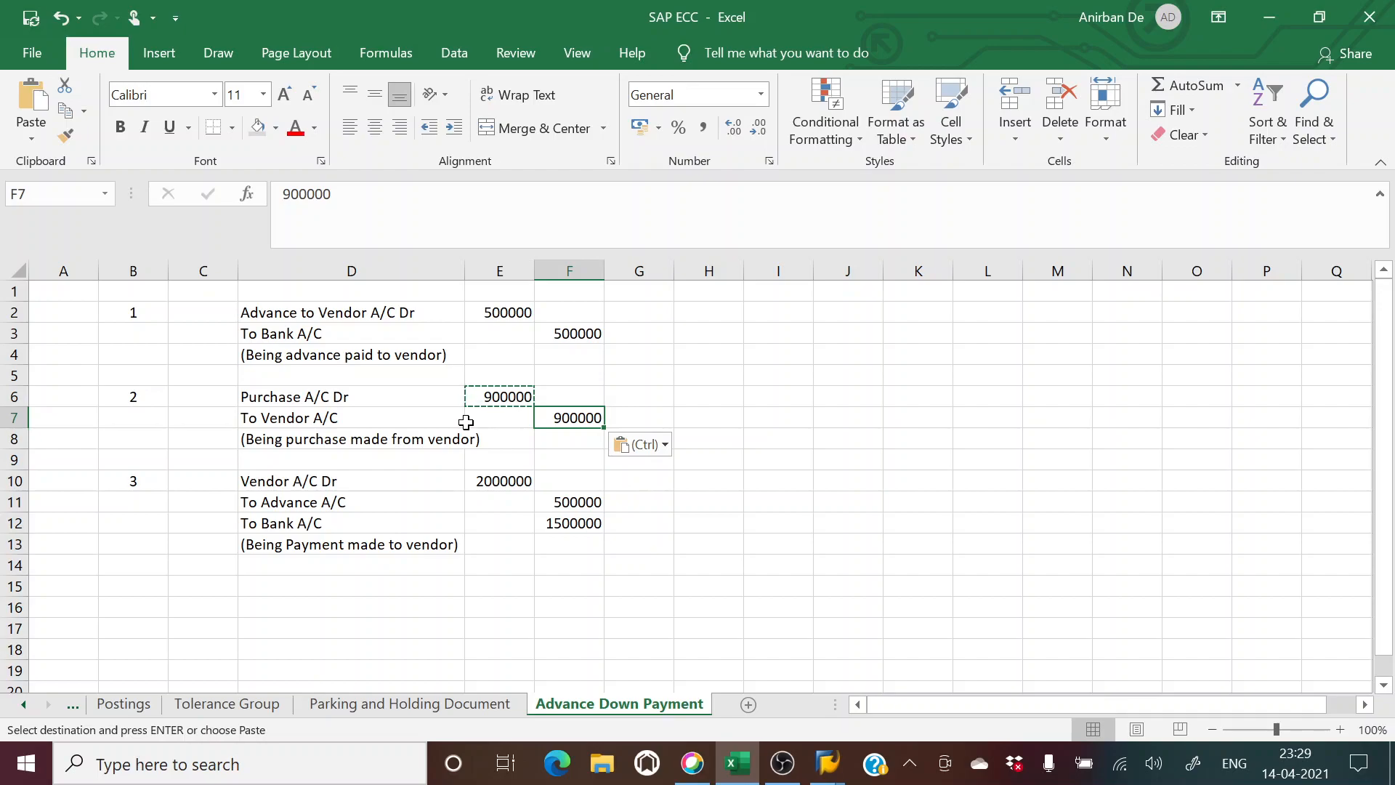
Set the payment entry's vendor debit to 900000, advance credit to 500000 and bank credit to 400000.
click(495, 482)
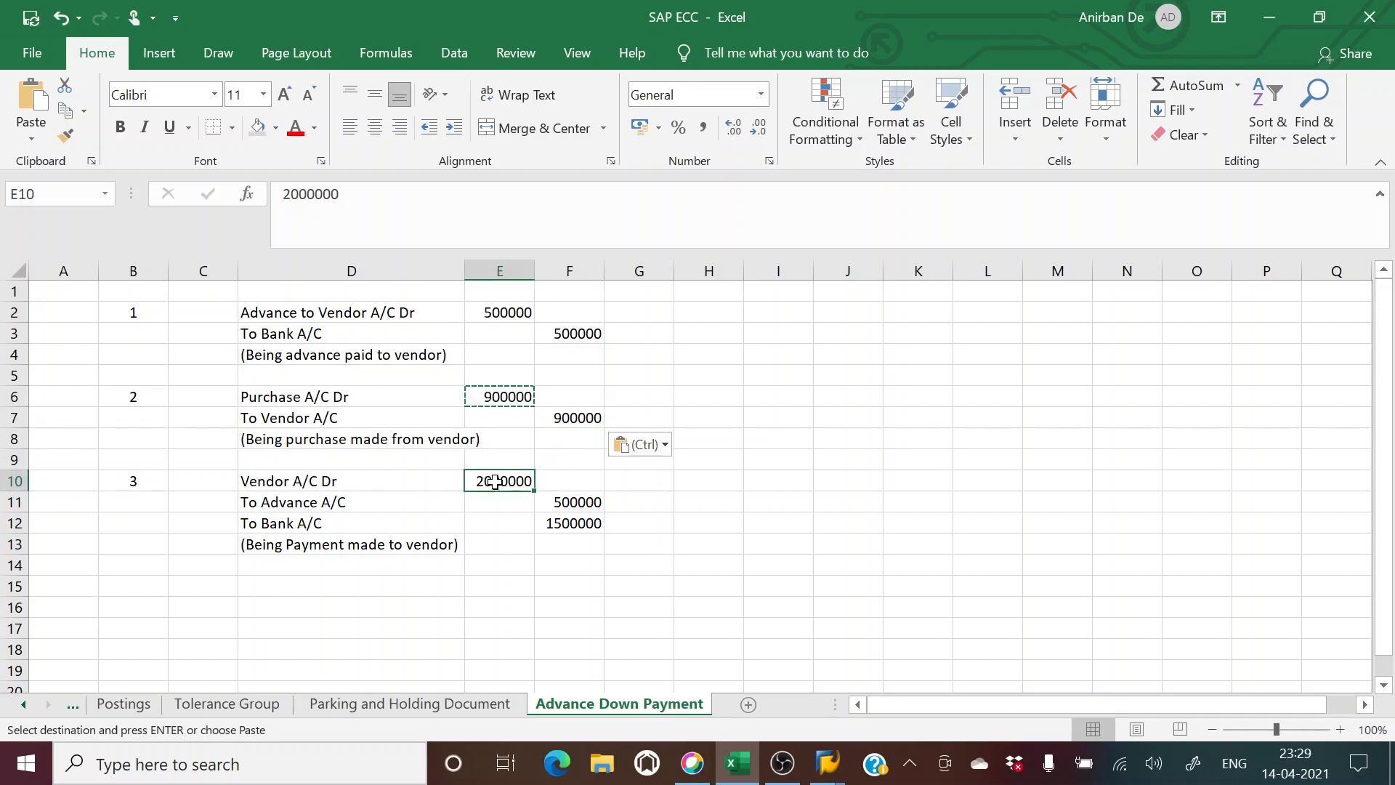
key(ctrl+v)
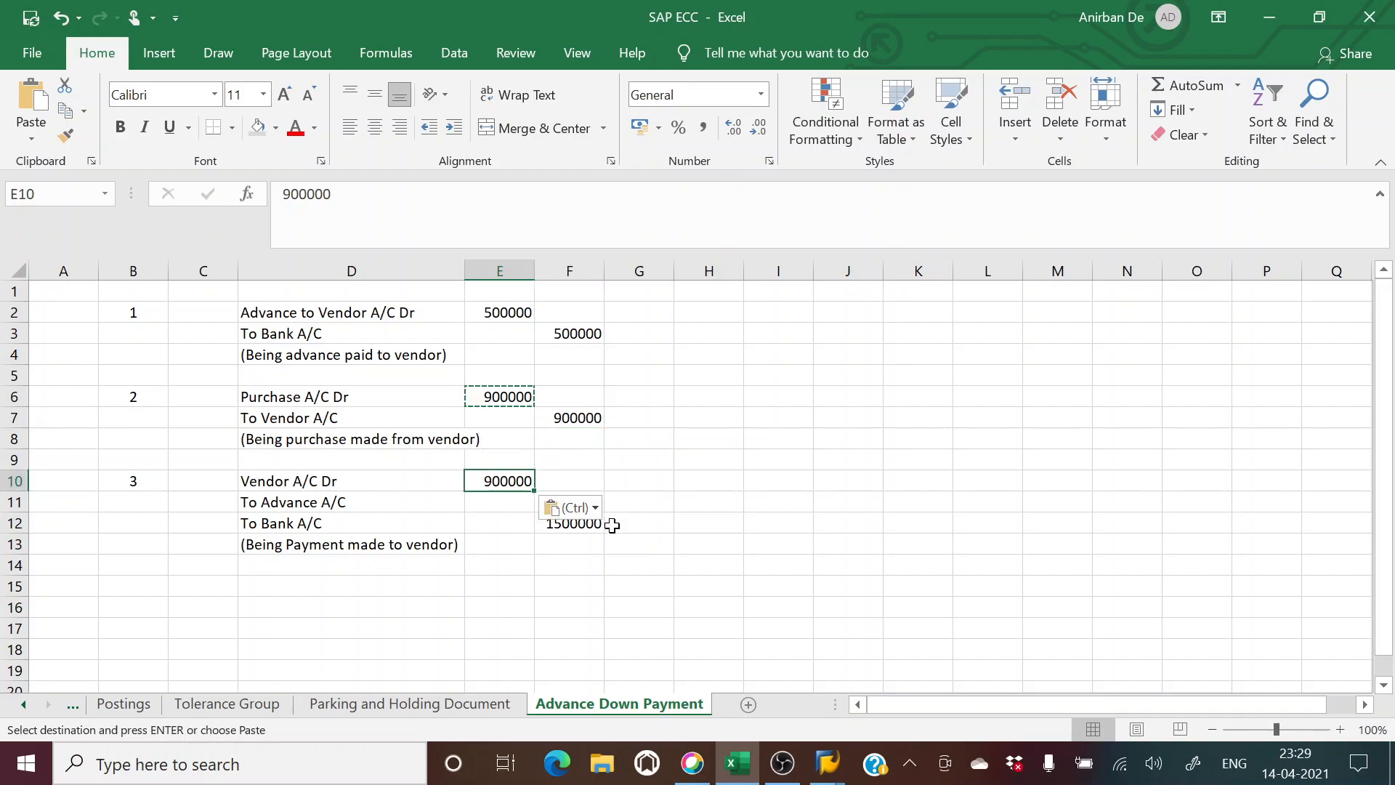
click(651, 525)
click(500, 502)
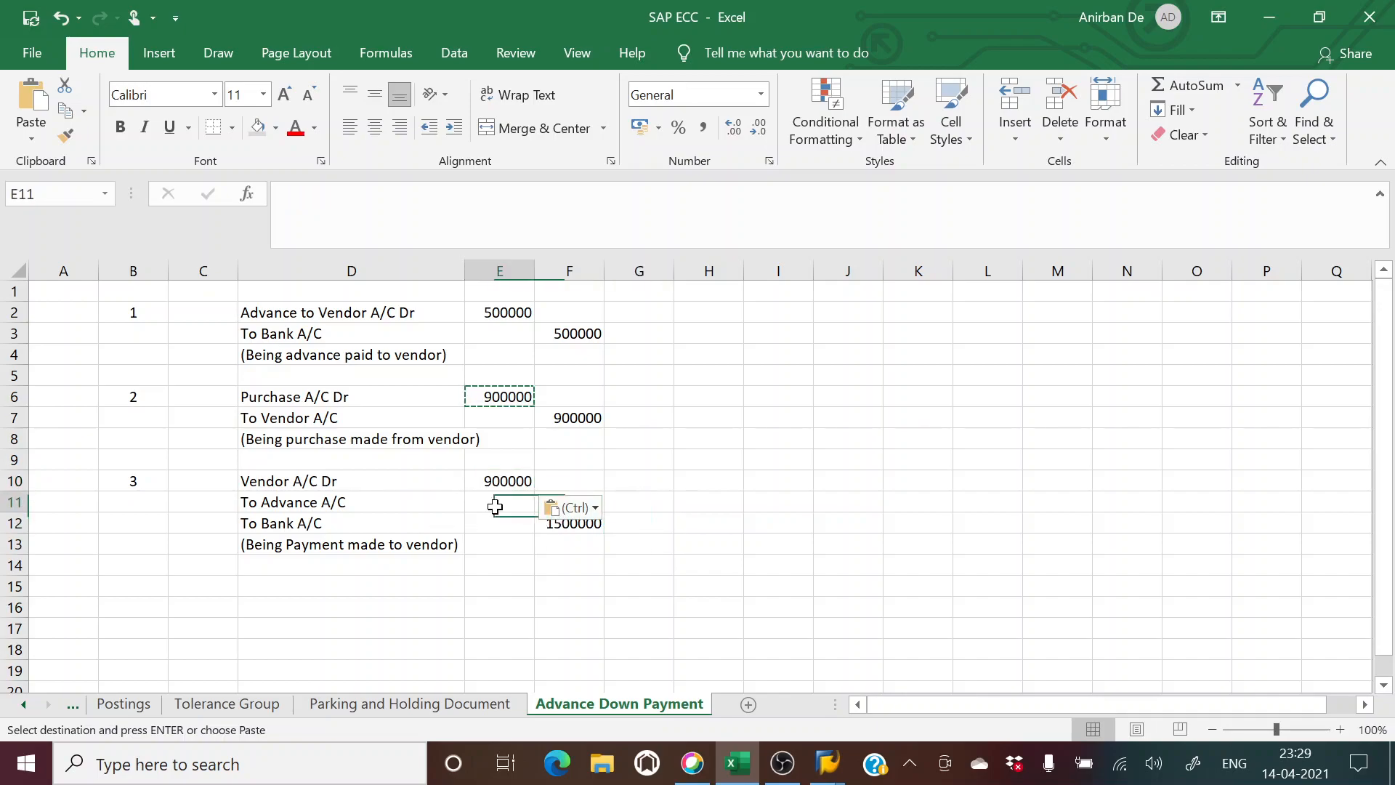
click(573, 333)
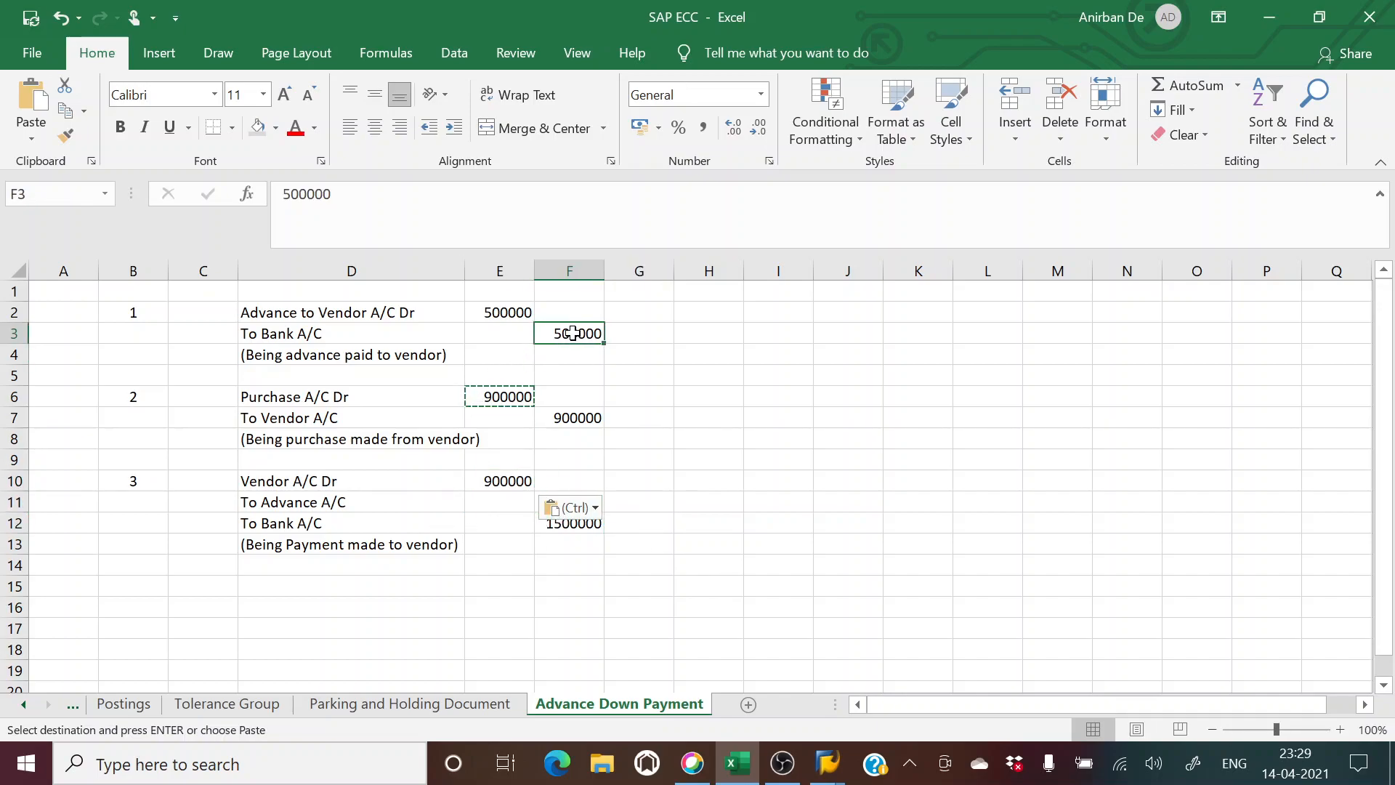
key(ctrl+c)
click(584, 500)
key(ctrl+v)
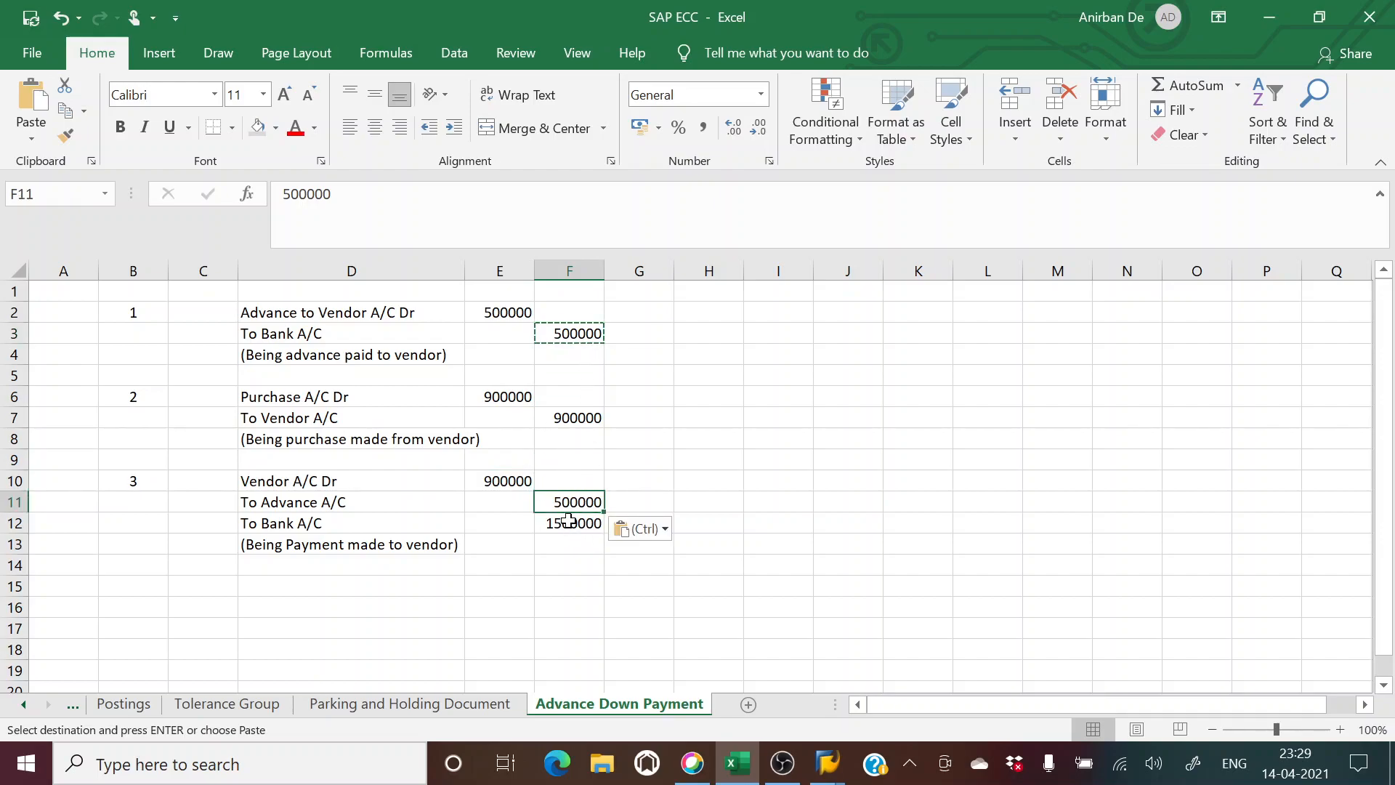
click(567, 522)
text(400000)
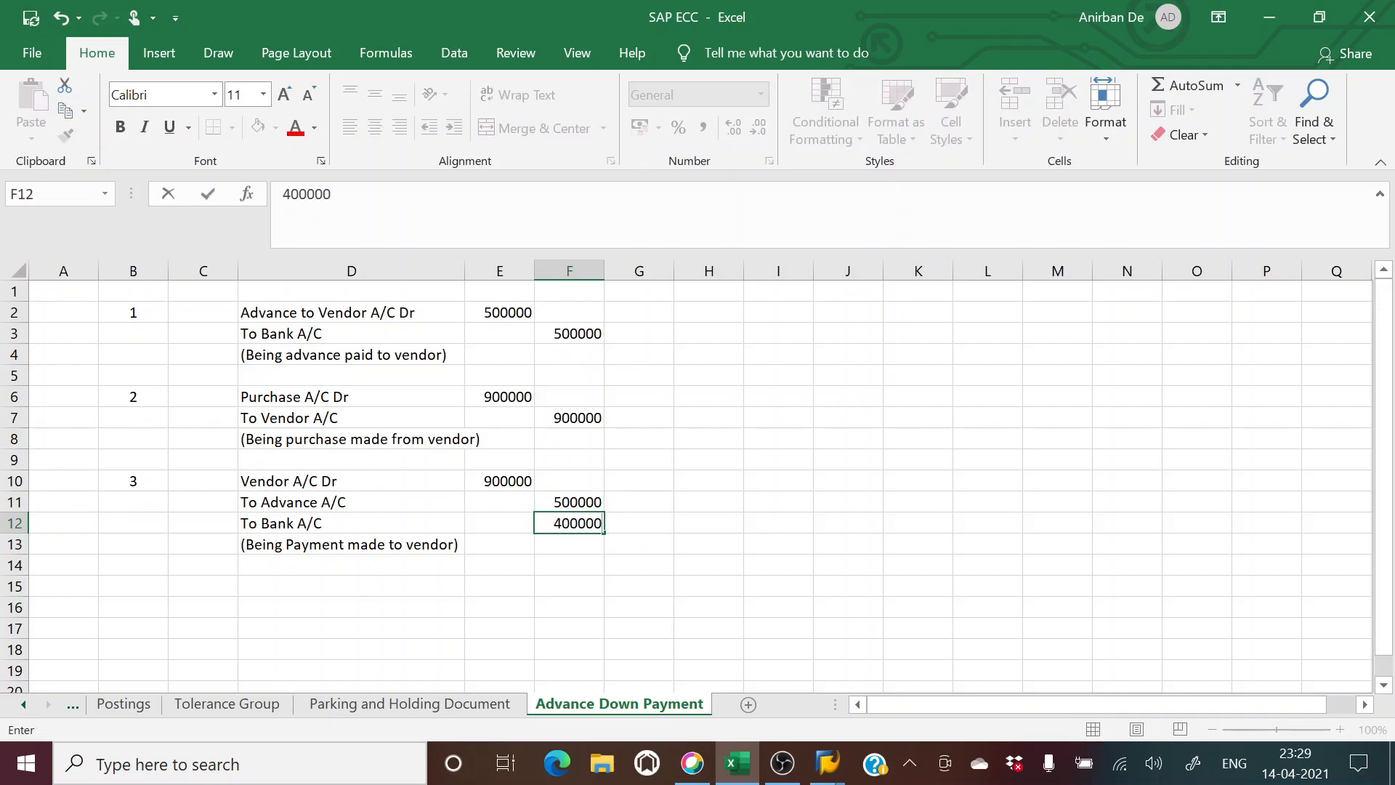
key(Return)
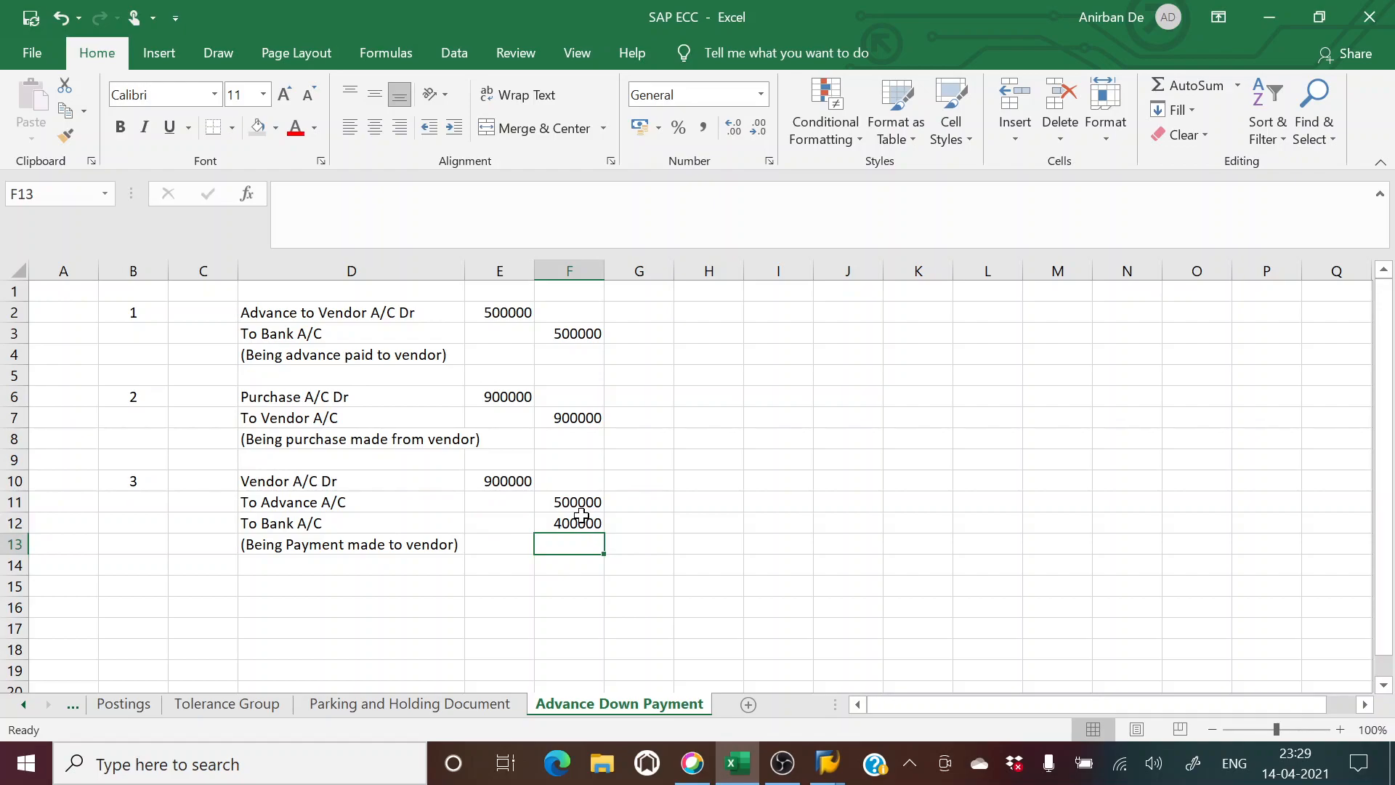
Switch back to SAP Easy Access and open the F-48 Down Payment transaction from the Accounts Payable document entry functions.
key(alt+Tab)
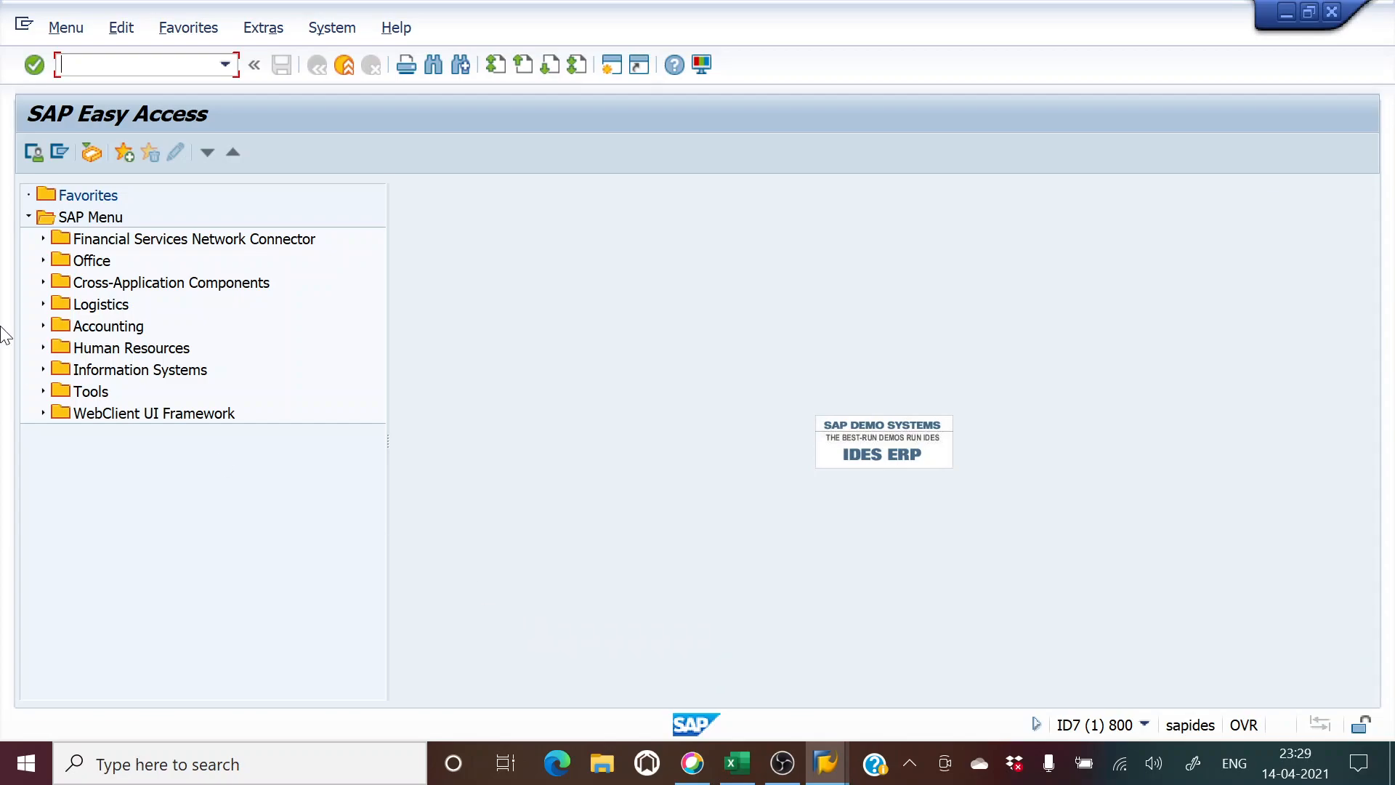
click(42, 326)
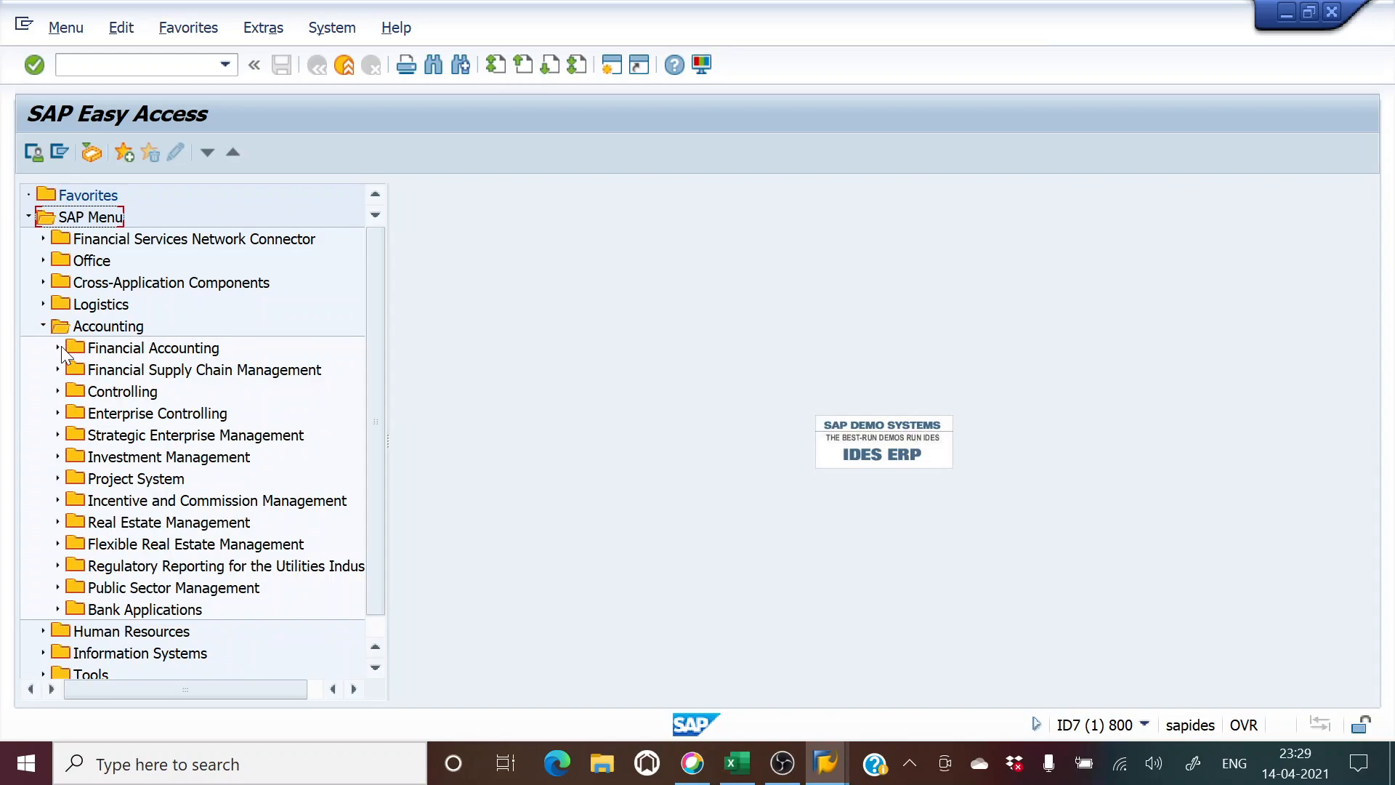
click(58, 348)
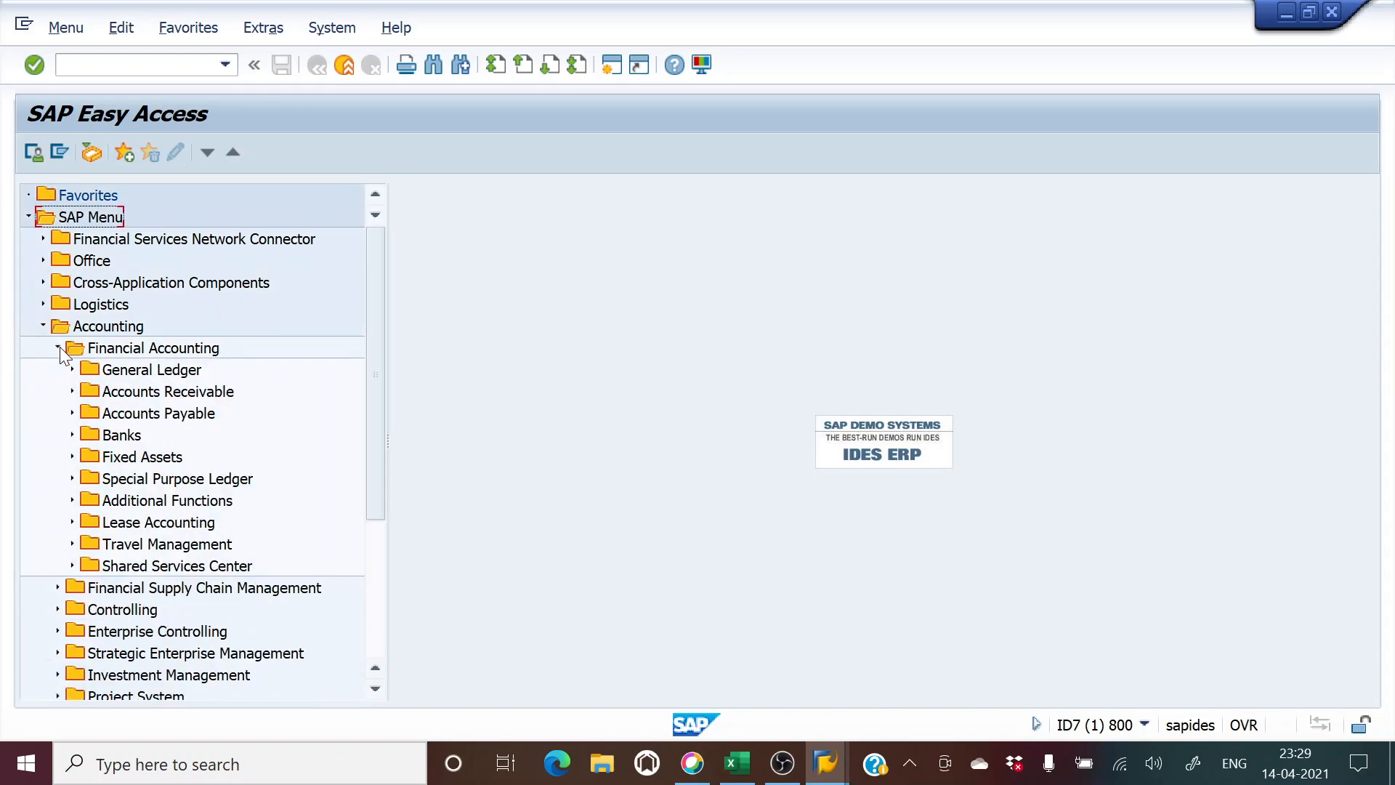
click(71, 413)
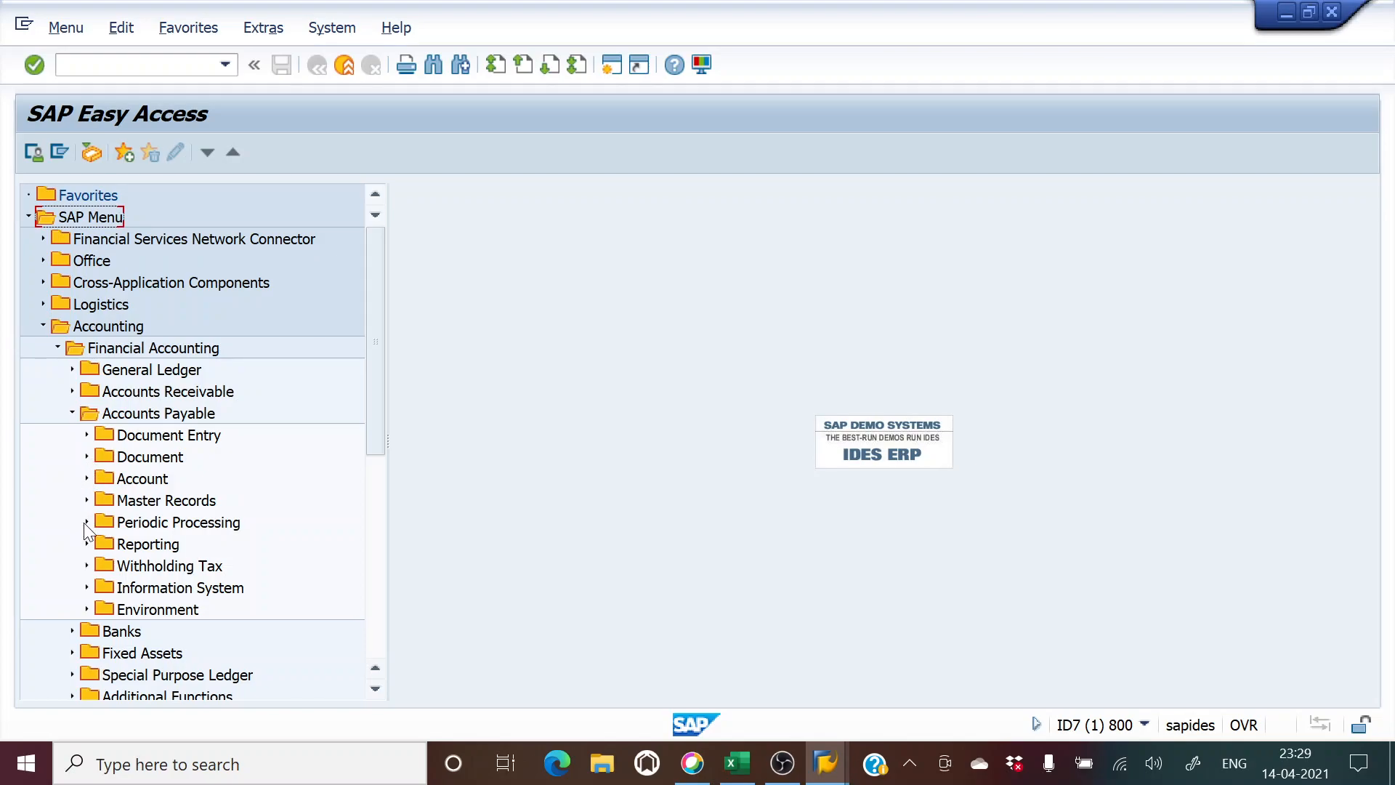
click(87, 436)
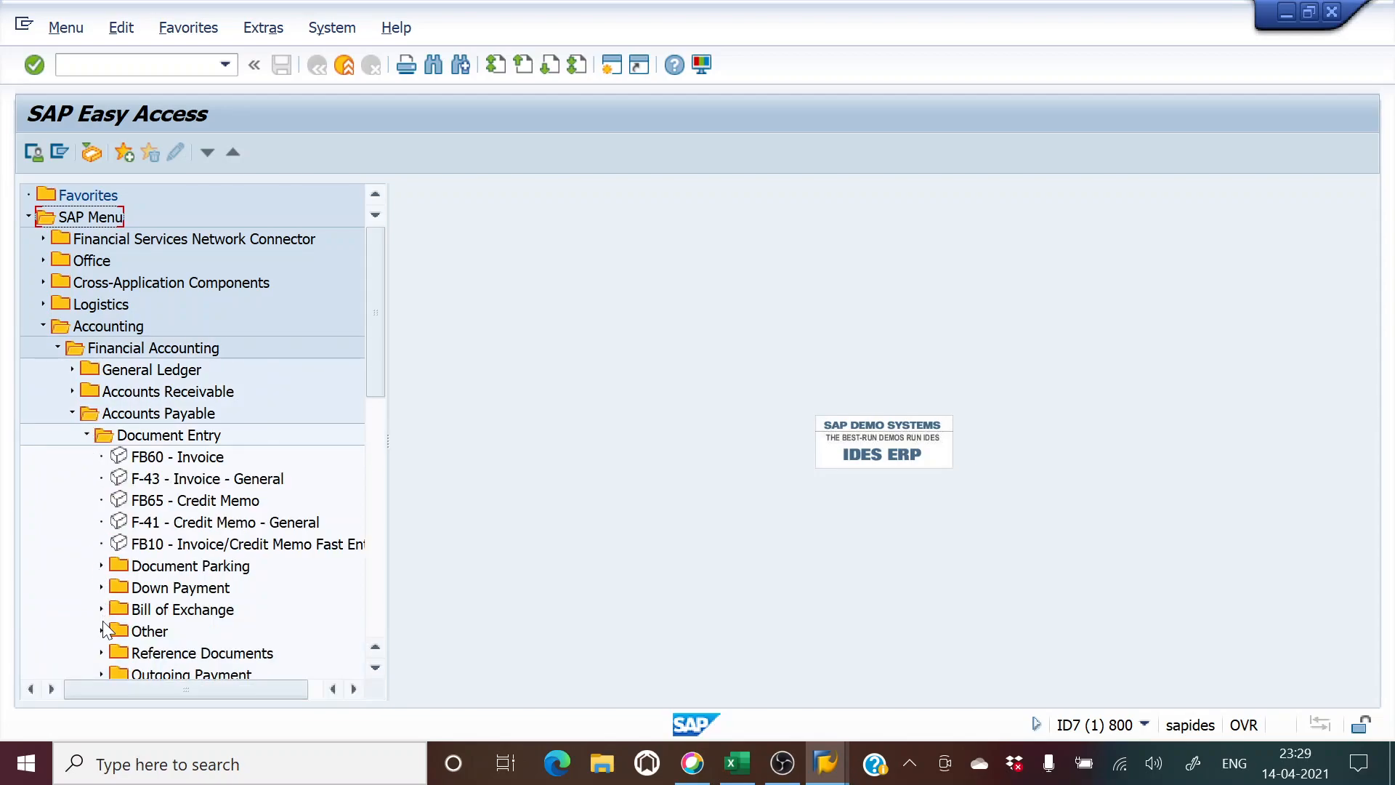
scroll(102, 621, down, 1)
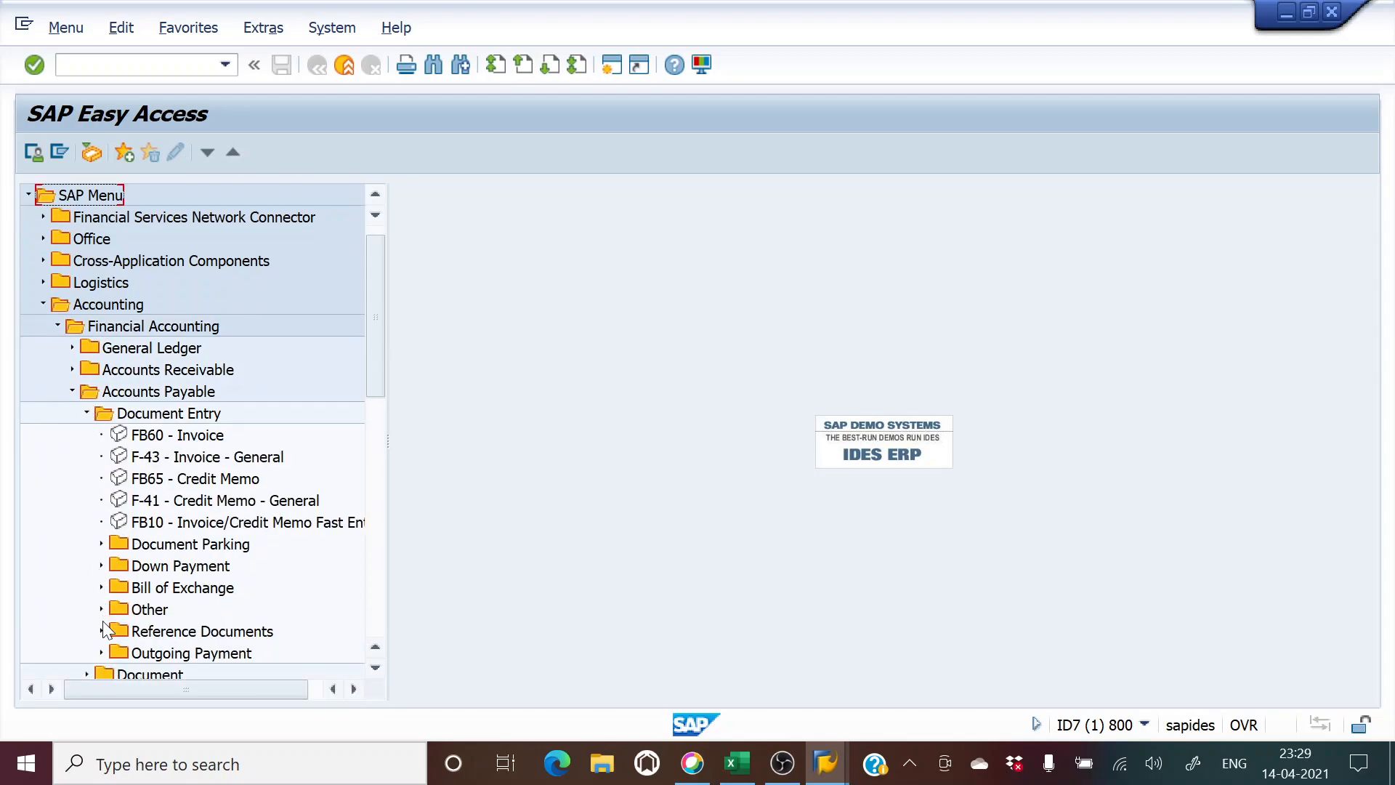
click(101, 567)
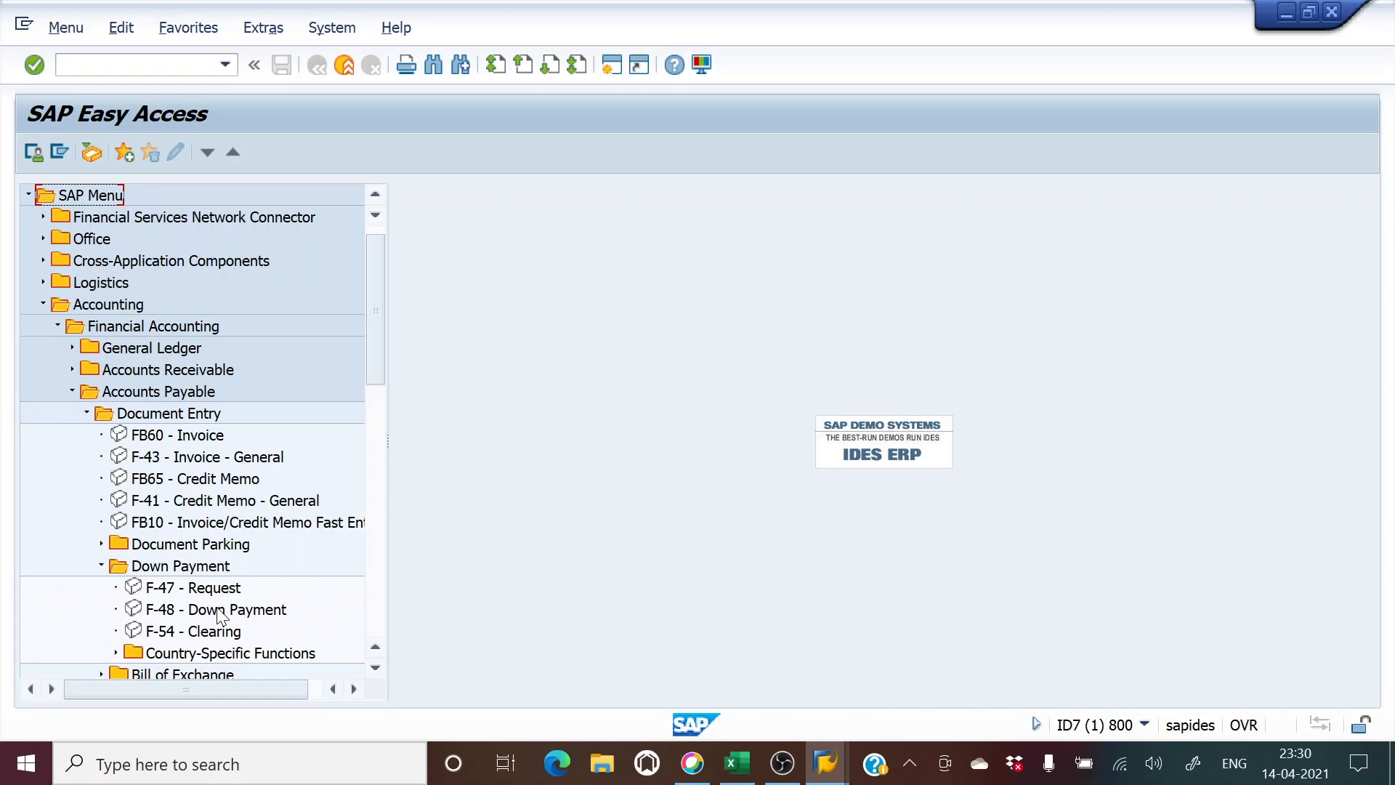
key(alt+Tab)
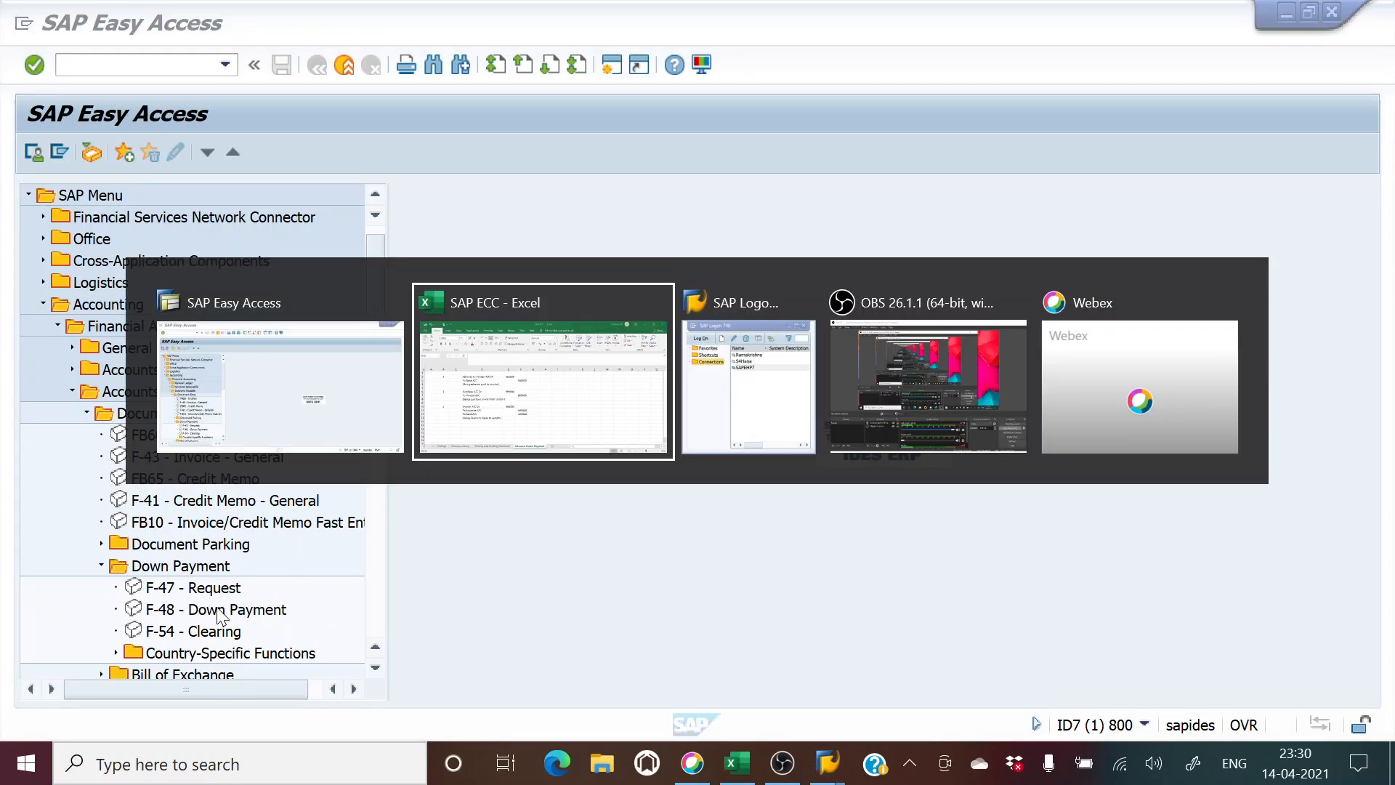
key(alt+Tab)
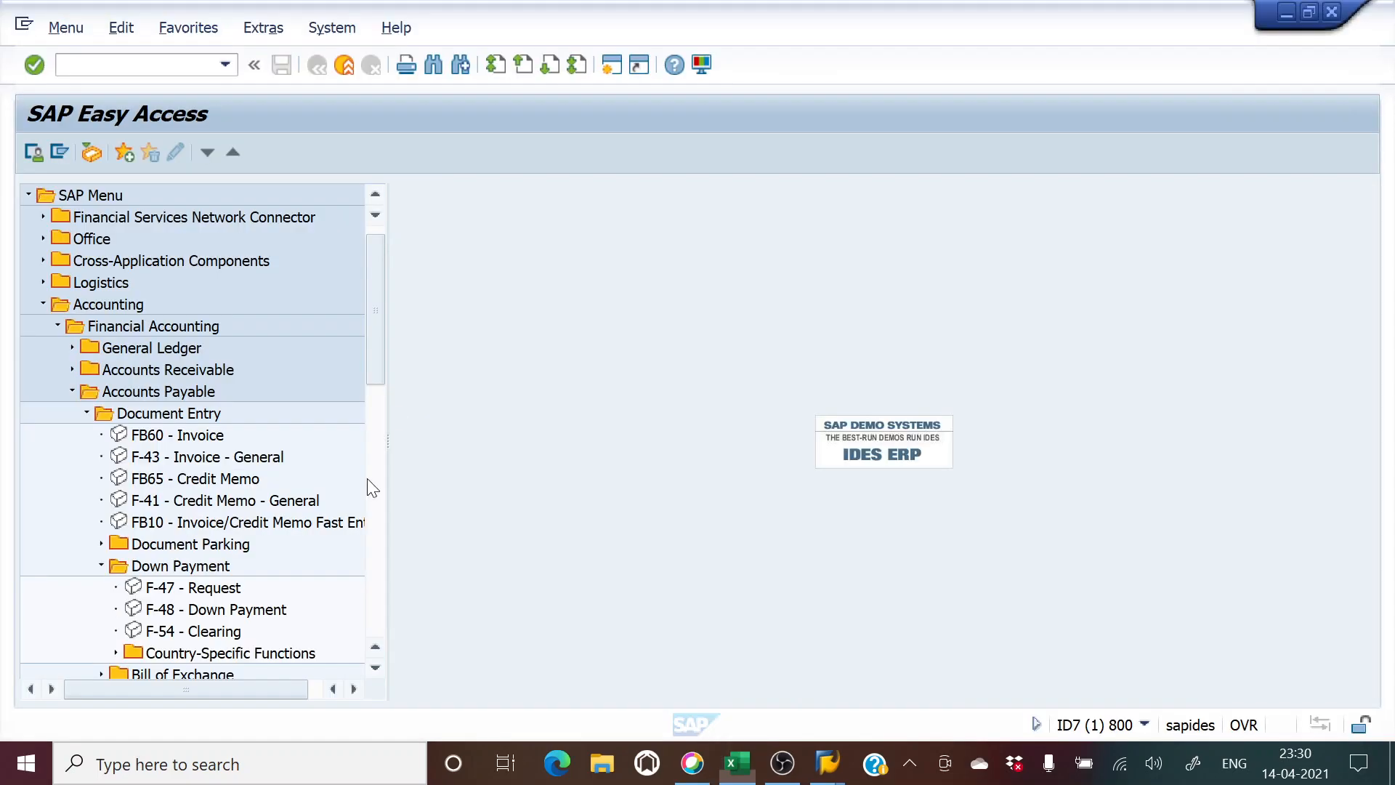
double_click(224, 612)
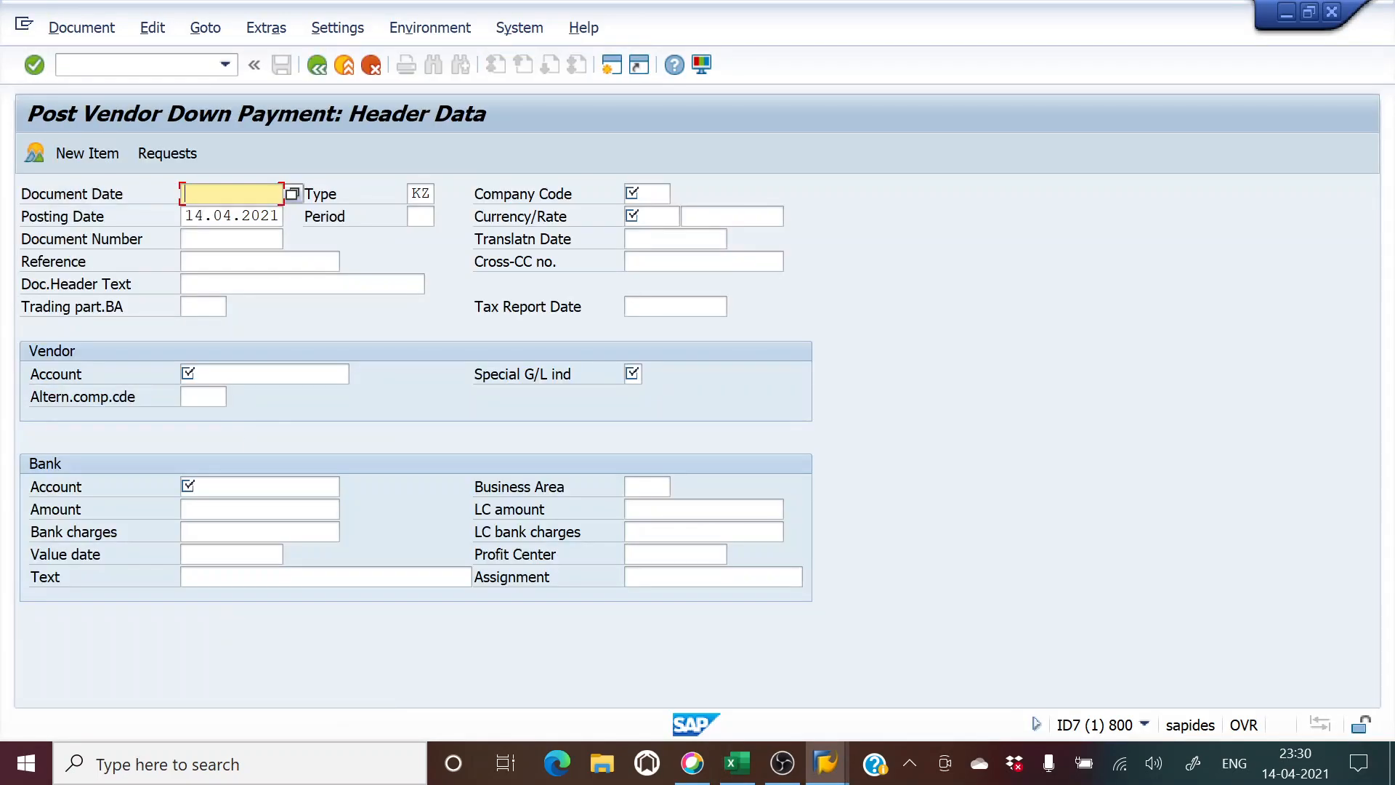
Set the vendor down payment's document date to 13.04.2021.
key(Tab)
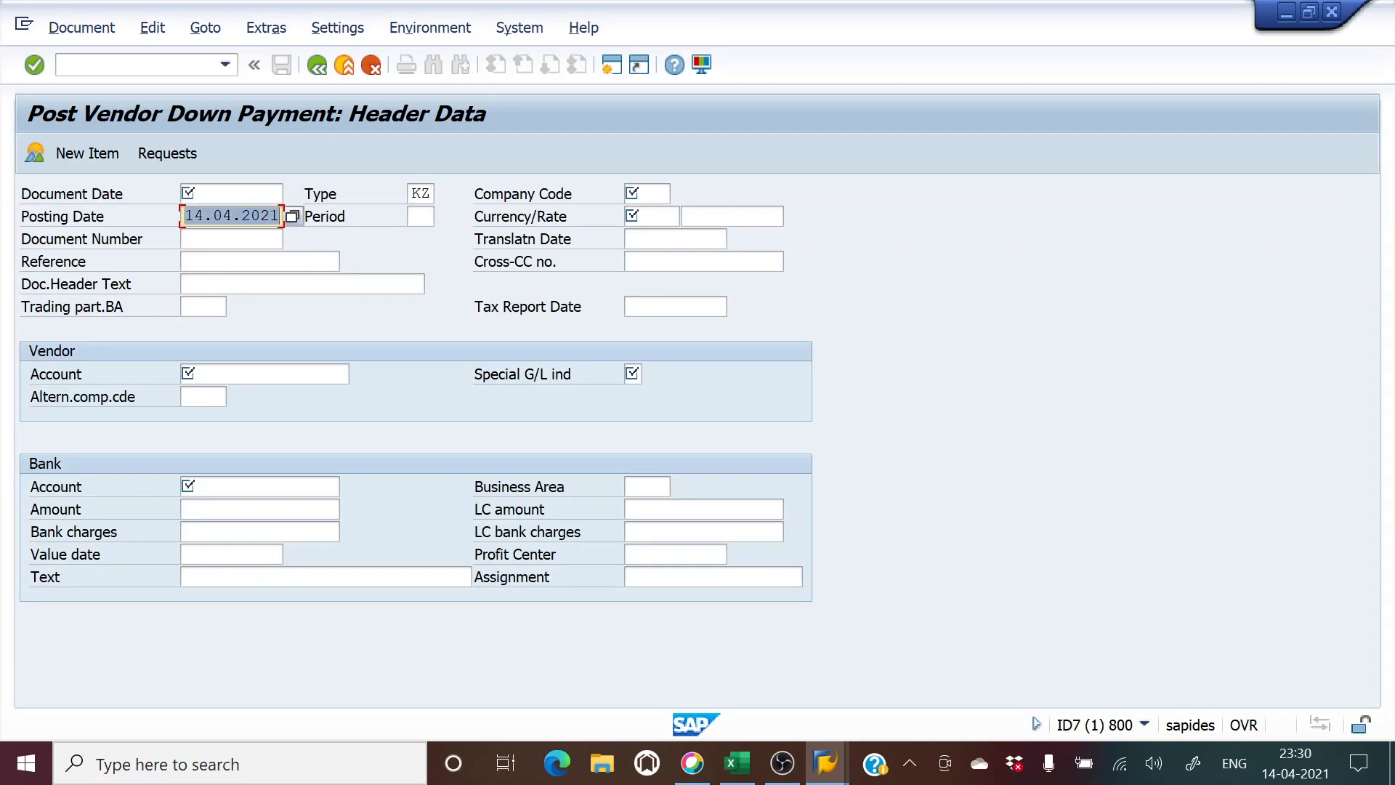
key(ctrl+c)
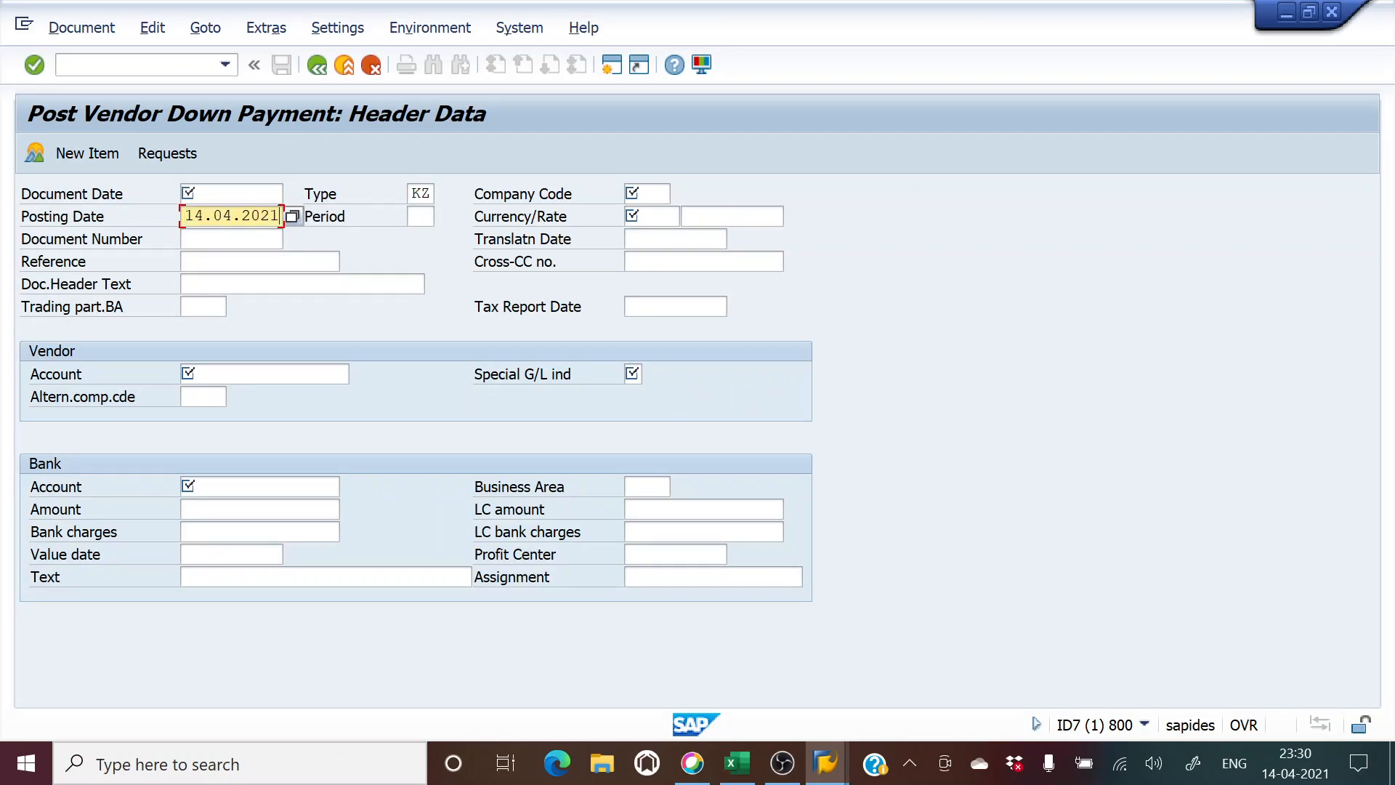
key(shift+Tab)
key(ctrl+v)
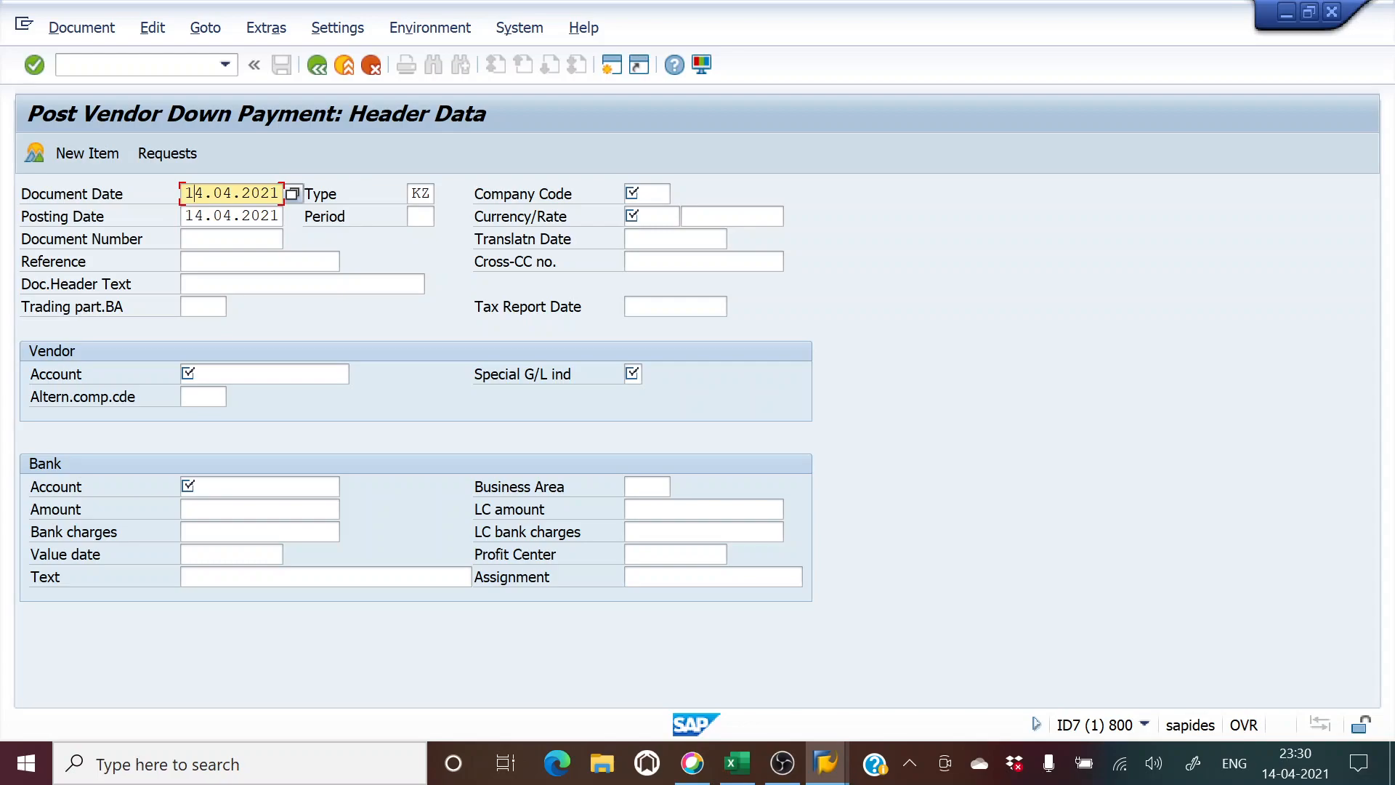
text(3)
Set the down payment's company code to 234 and its currency to INR.
click(648, 194)
text(234)
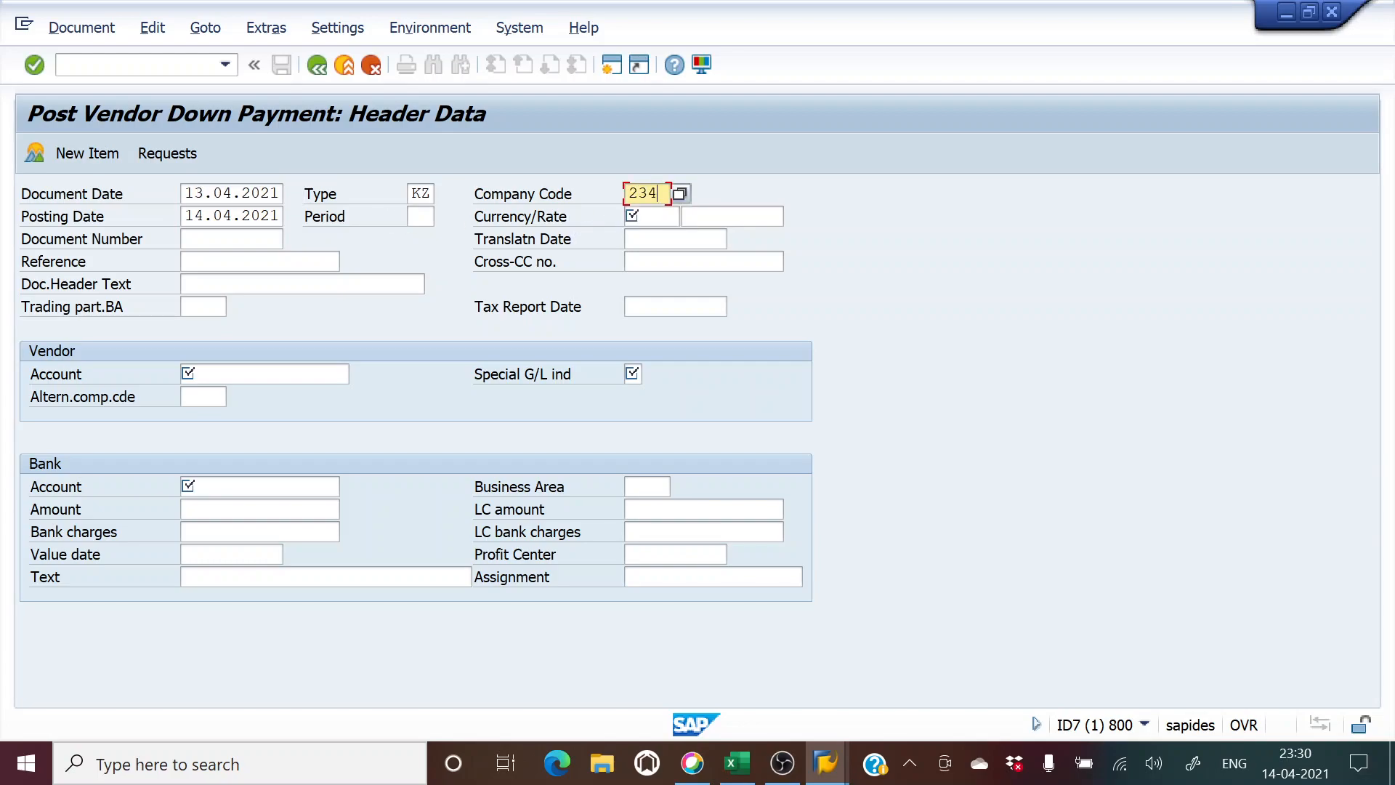
click(652, 216)
text(ki)
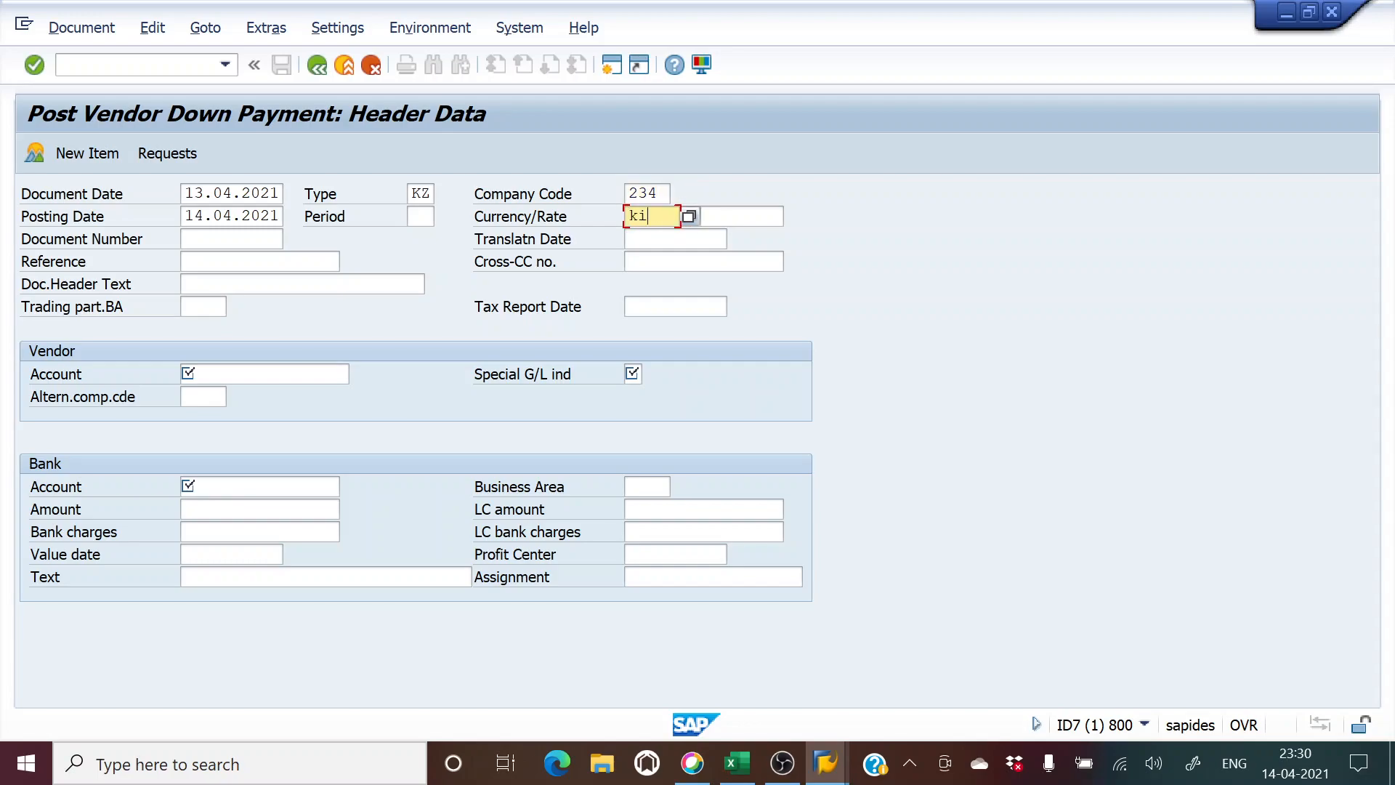
key(BackSpace)
key(BackSpace)
text(inr)
Enter Down Pmt 2 as the down payment document's reference.
click(236, 262)
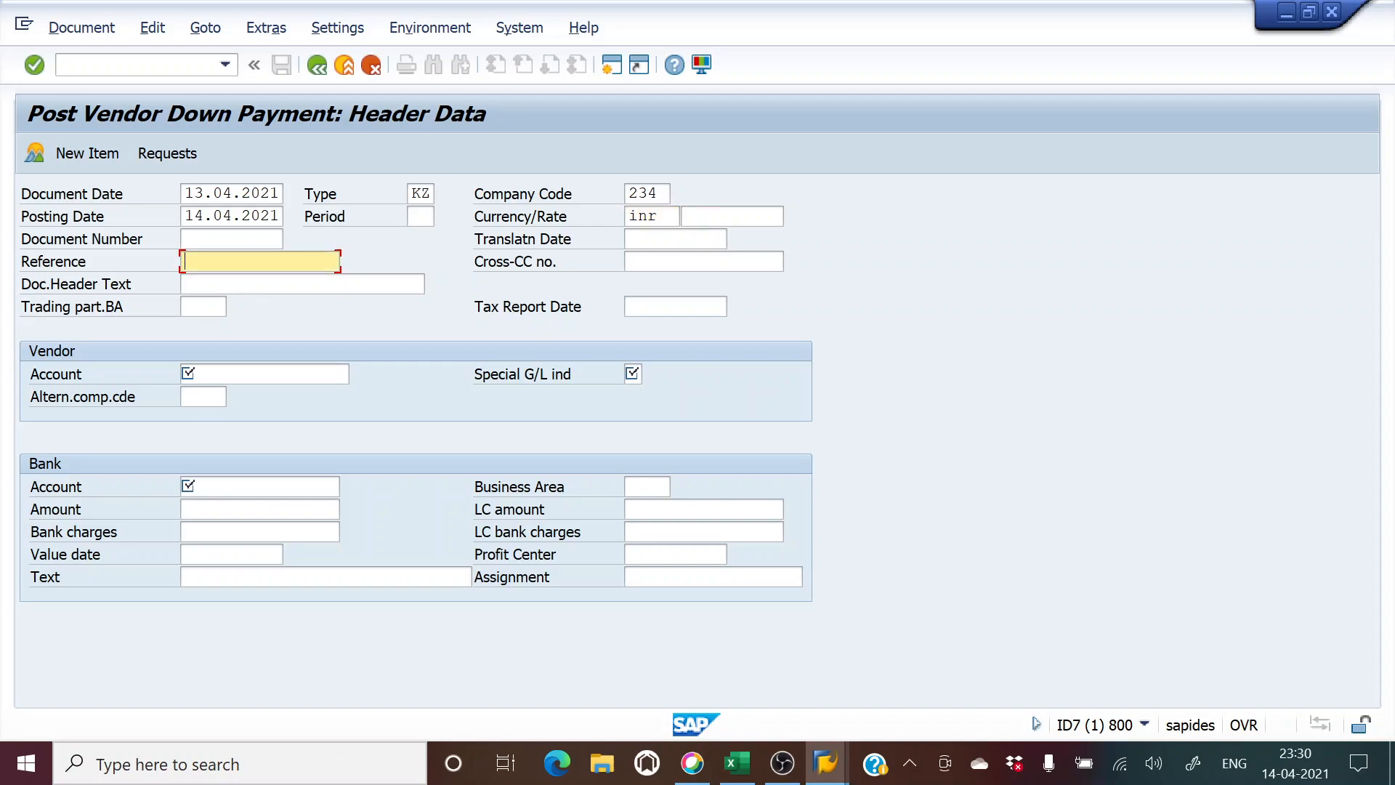
text(Down)
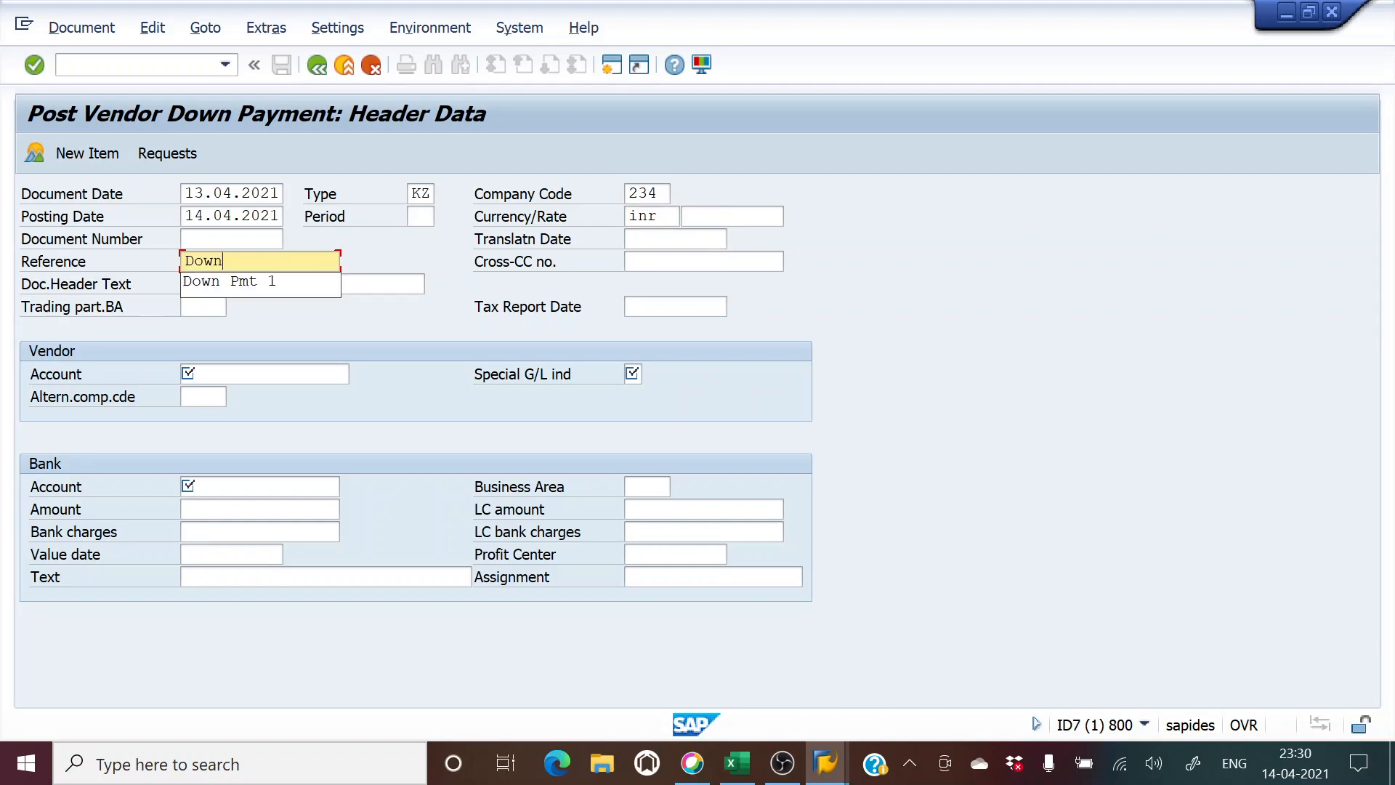
text( Pmt 2)
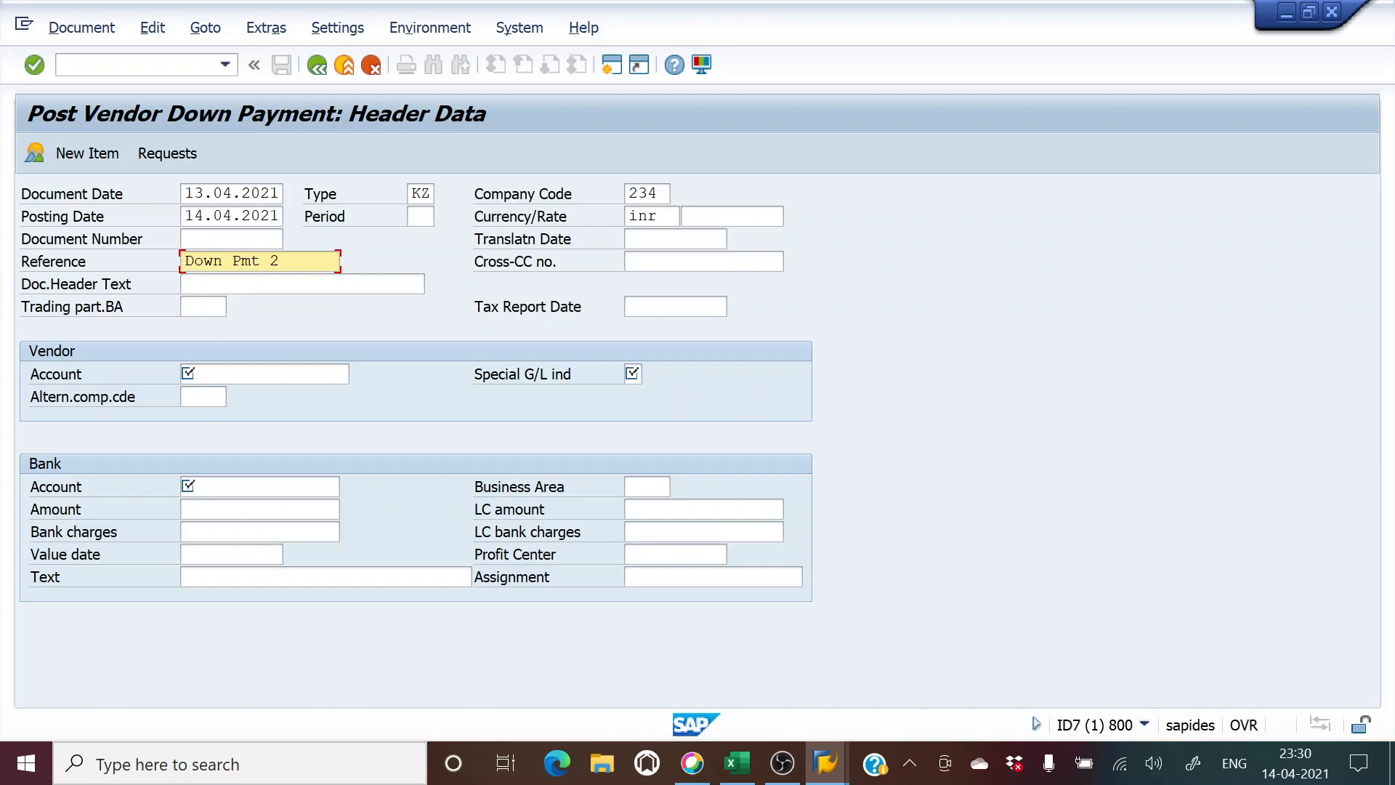
Look up the vendor account with search term cde in company code 234 and choose CDE Ltd for the down payment.
click(255, 375)
click(355, 378)
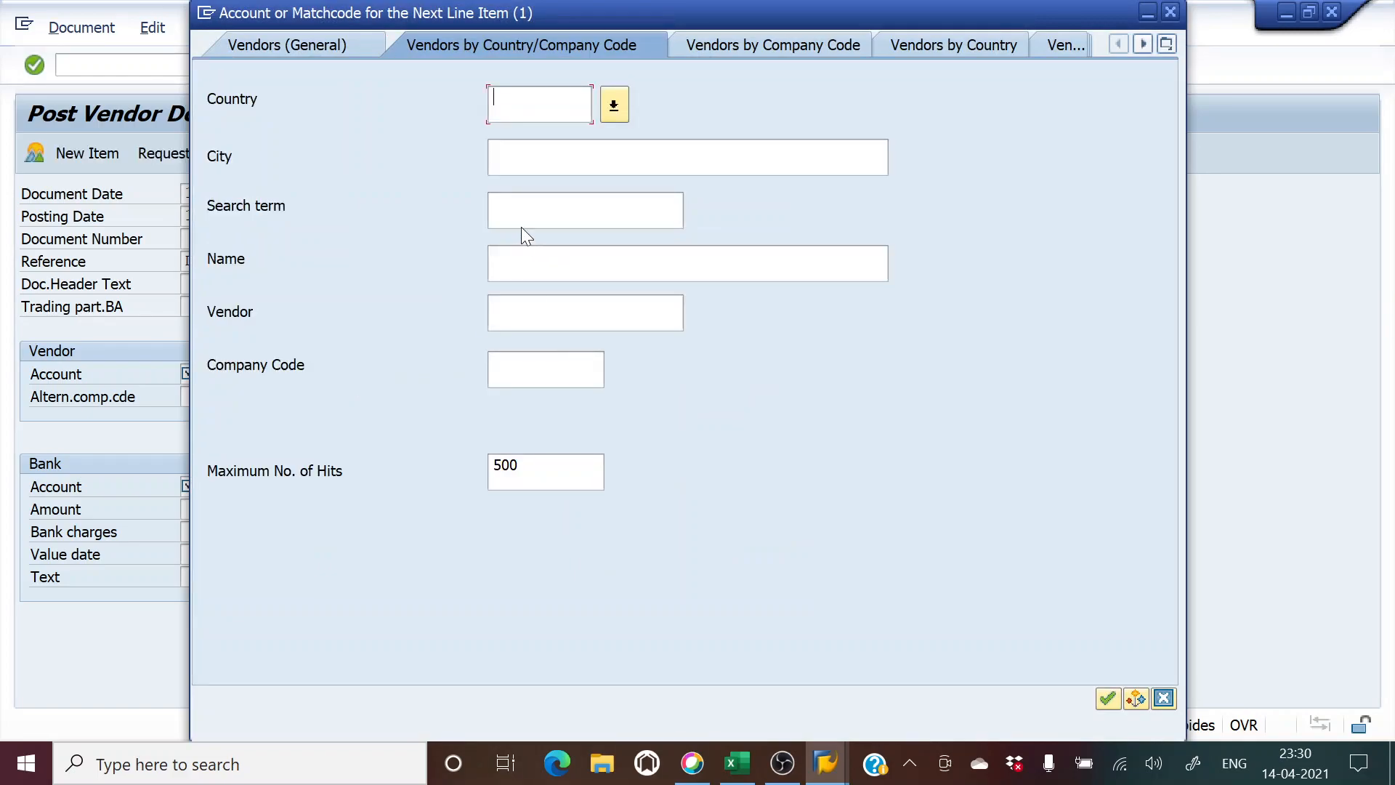
click(567, 210)
text(cde)
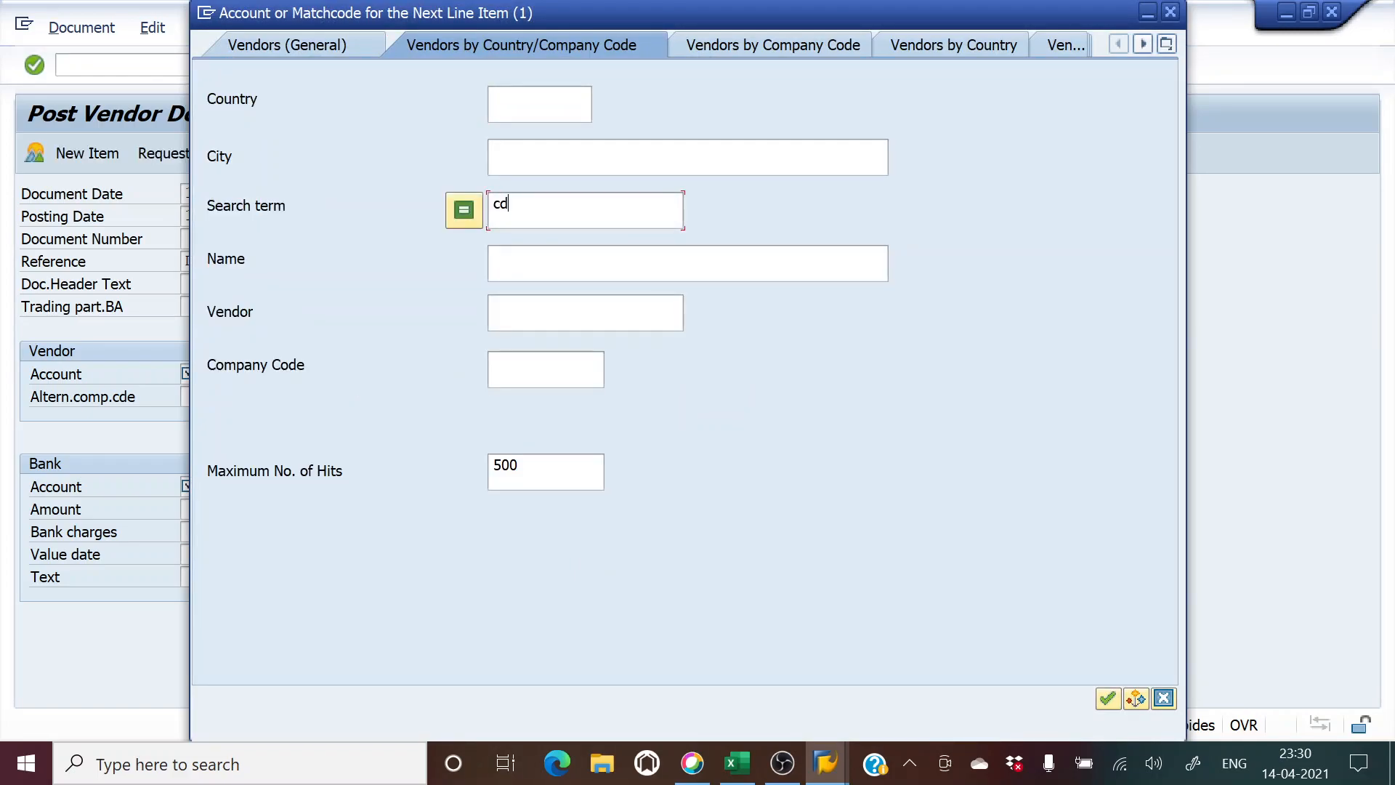
click(540, 370)
text(234)
key(Return)
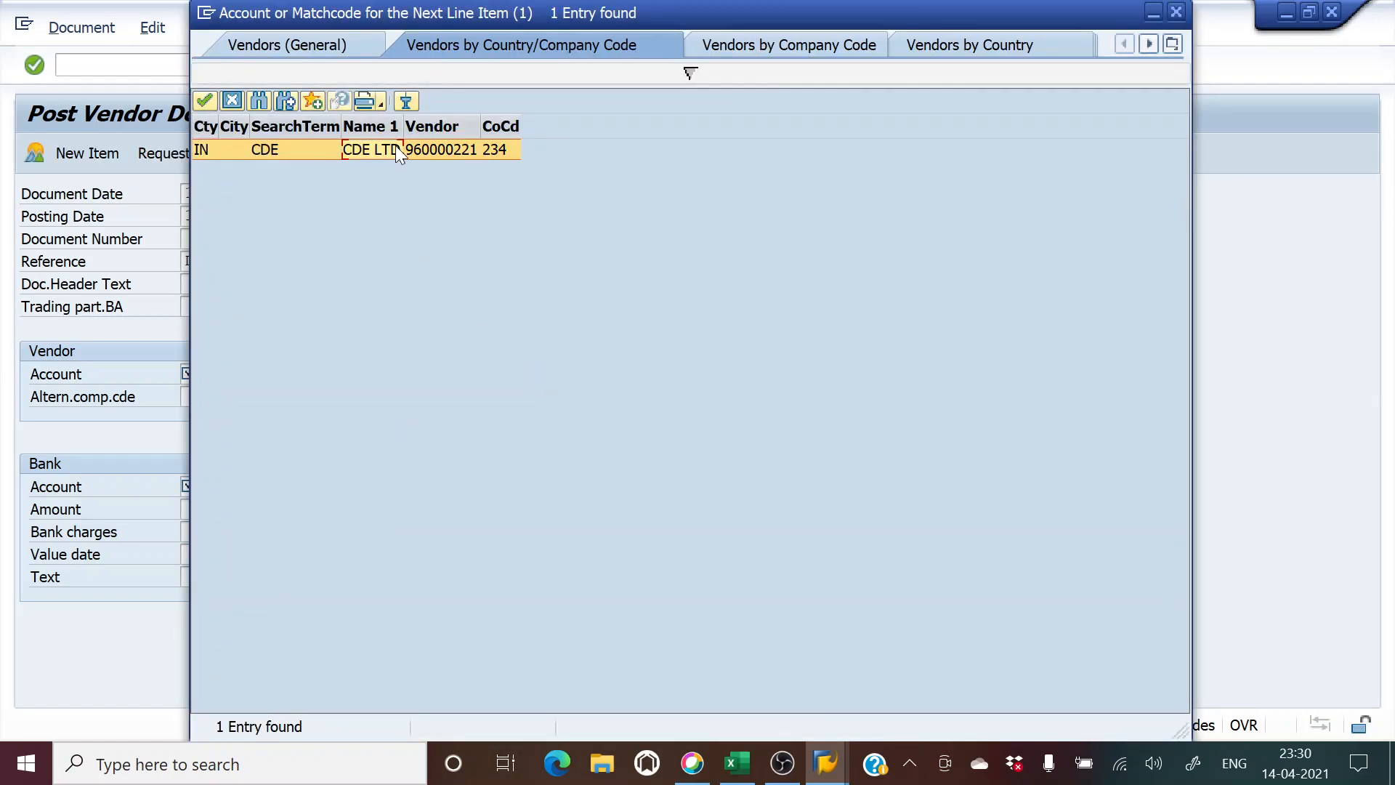
double_click(397, 150)
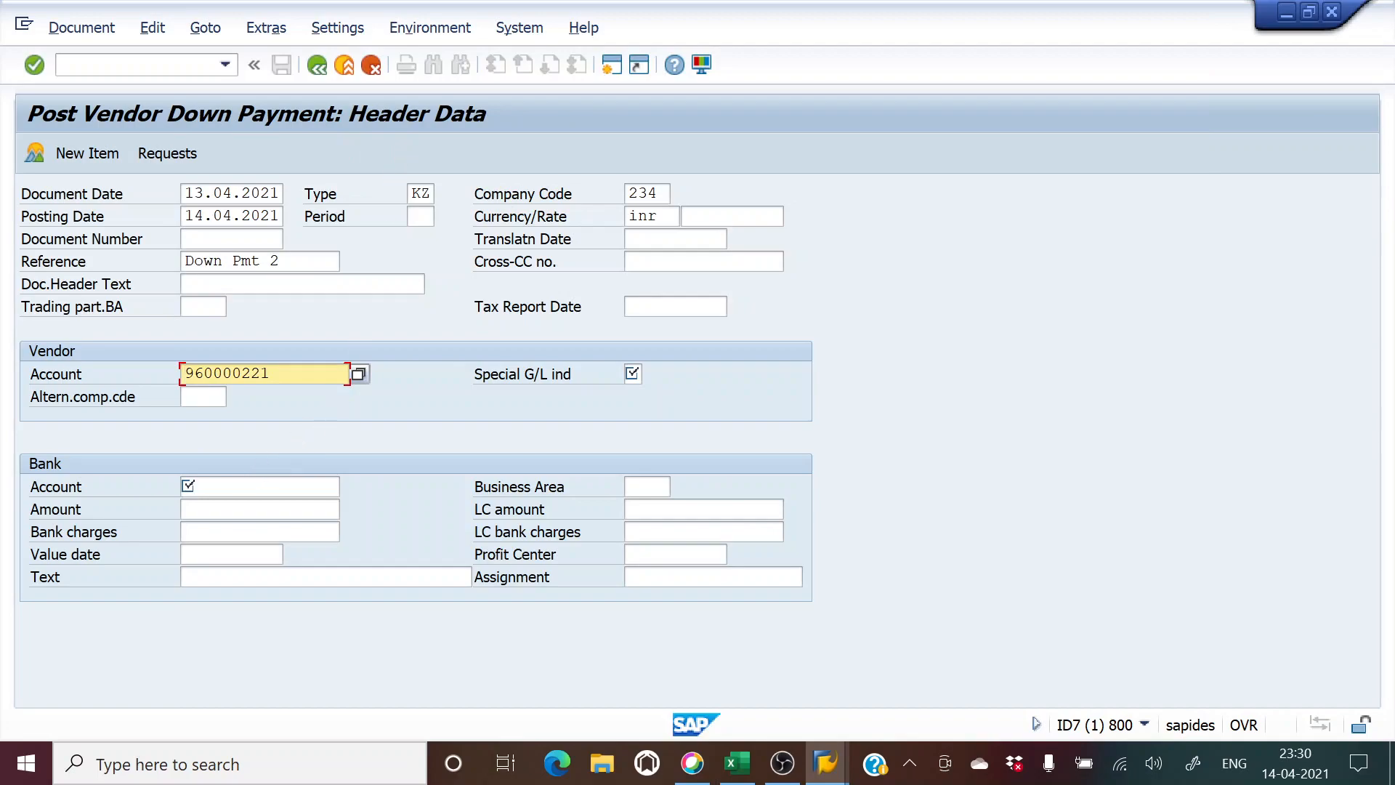
Set the vendor's special G/L indicator to A.
click(247, 487)
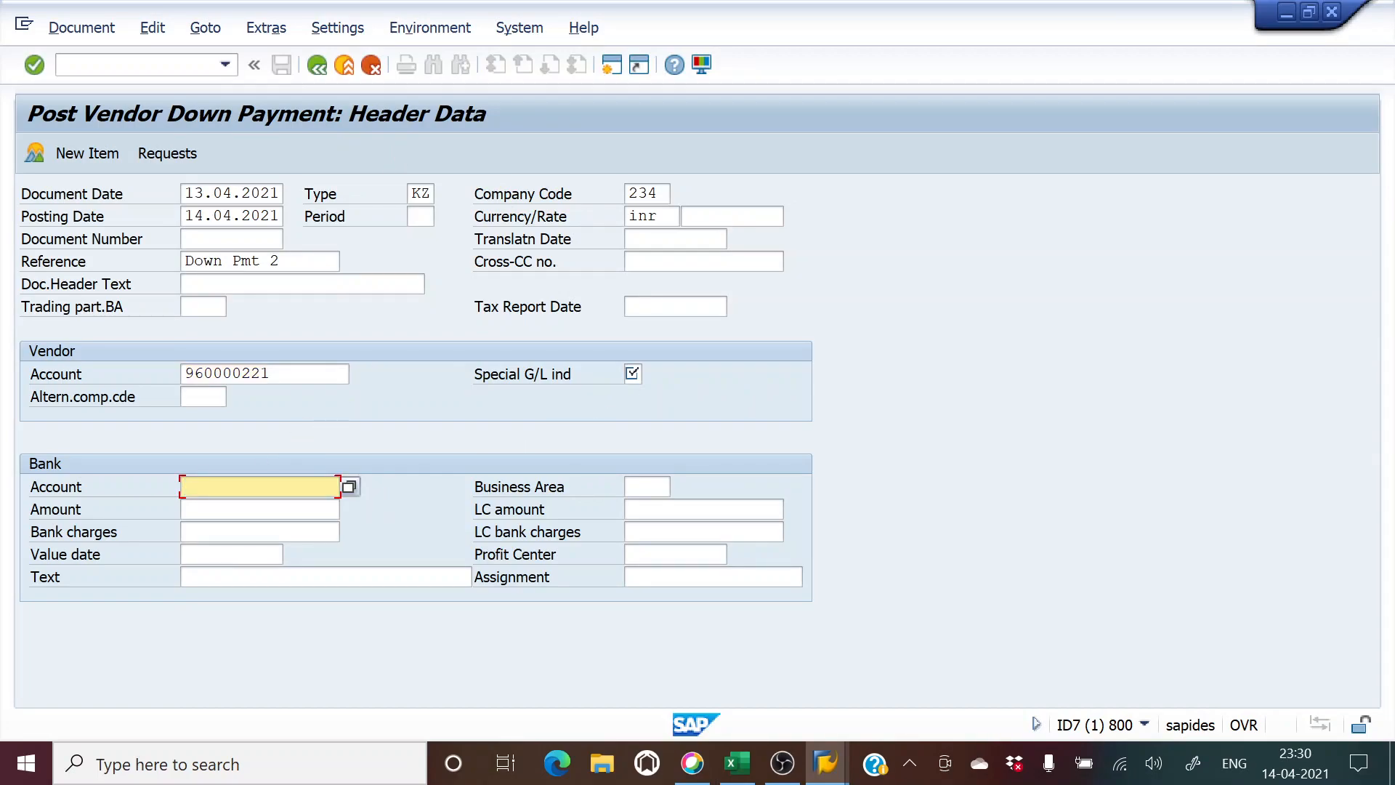
click(633, 373)
text(A)
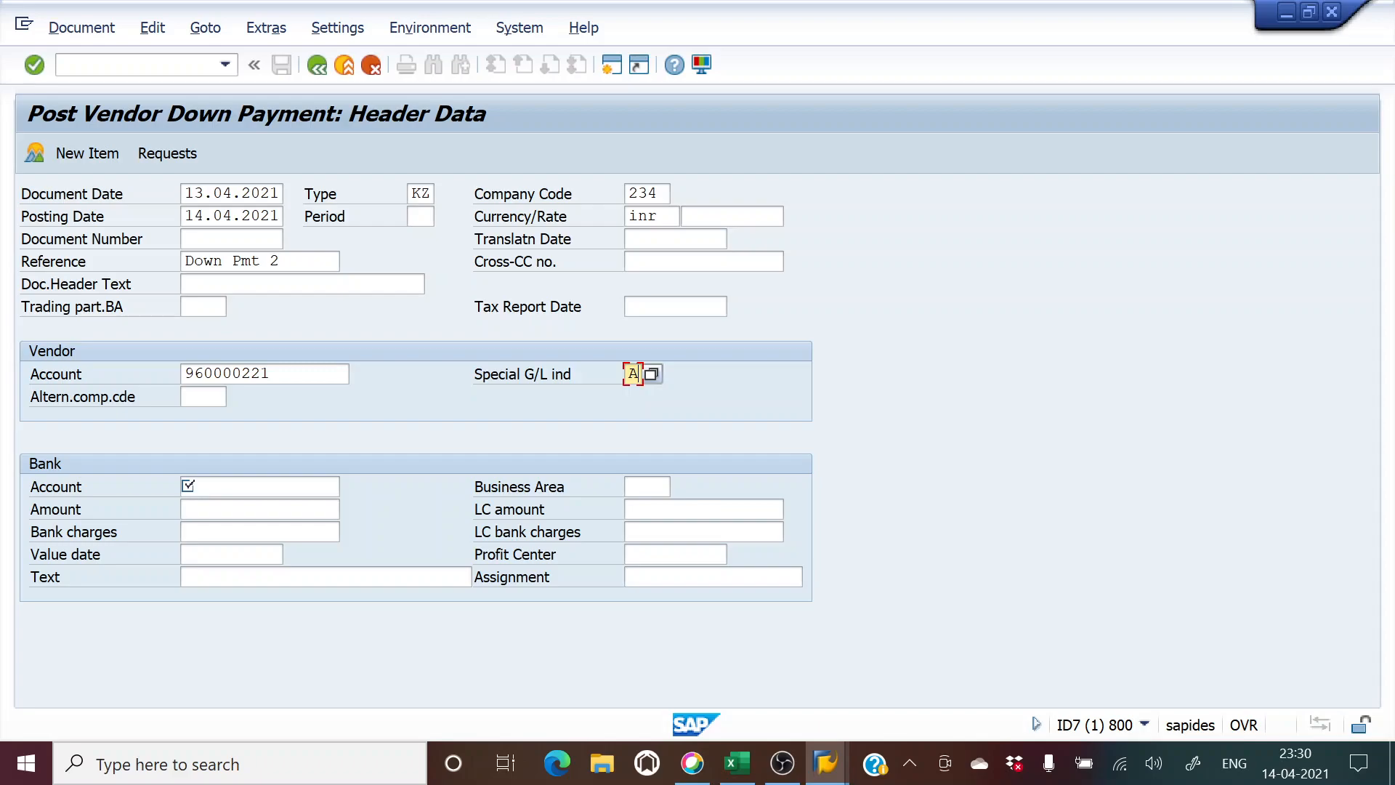
Look up the G/L accounts in chart of accounts 456 and choose the bank account for the down payment.
click(225, 487)
click(350, 486)
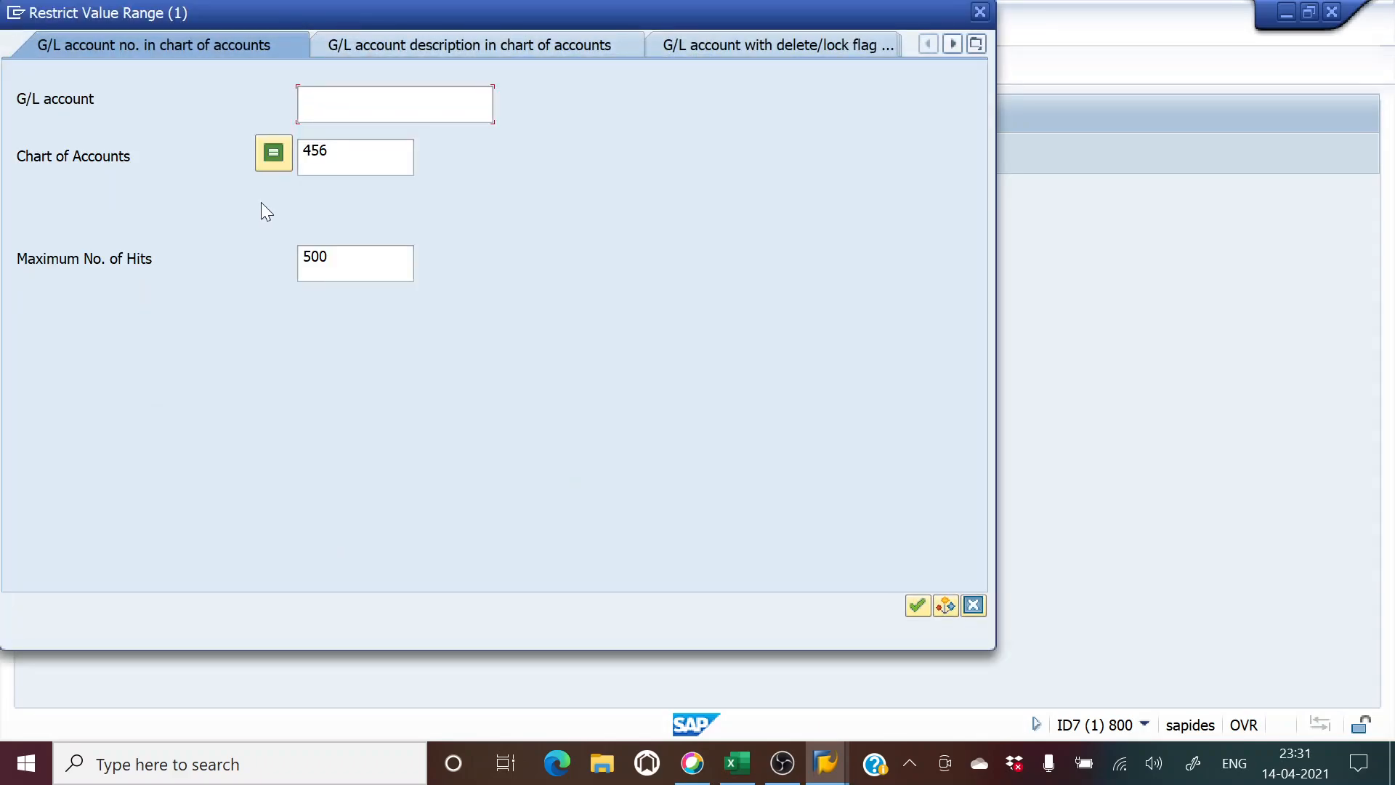
key(Return)
click(149, 218)
key(Tab)
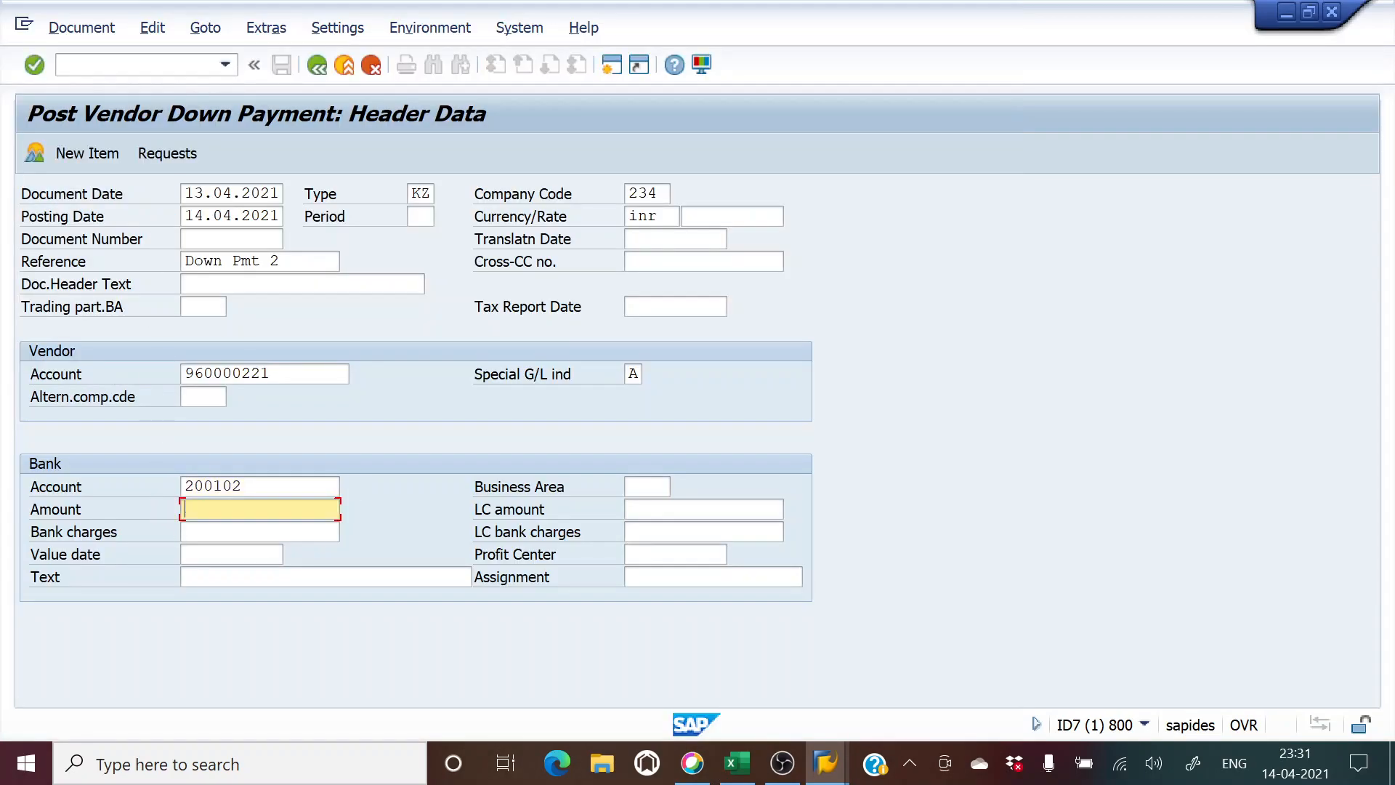
Check the advance entry in the Excel workbook, return to SAP, and submit the header with a bank amount of 500000.
key(alt+Tab)
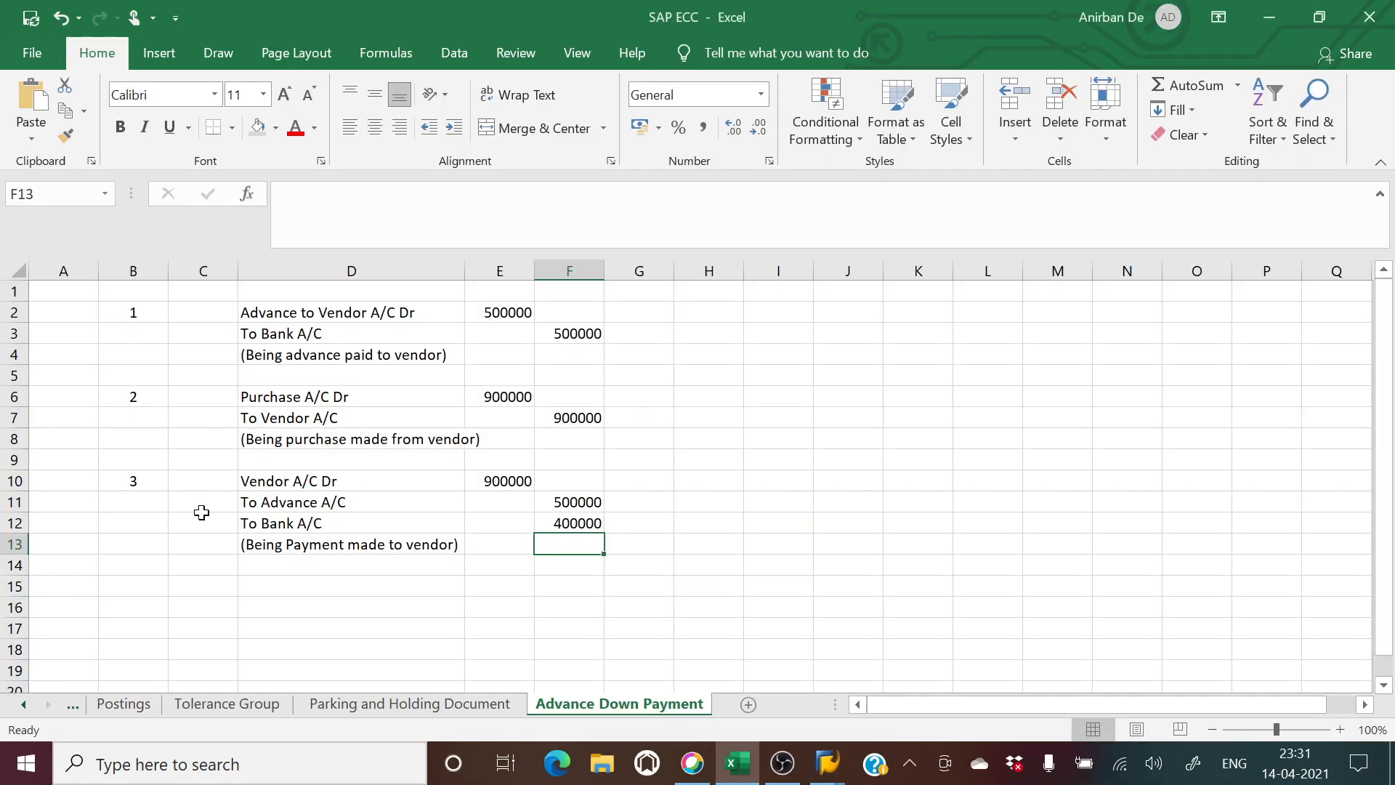
key(alt+Tab)
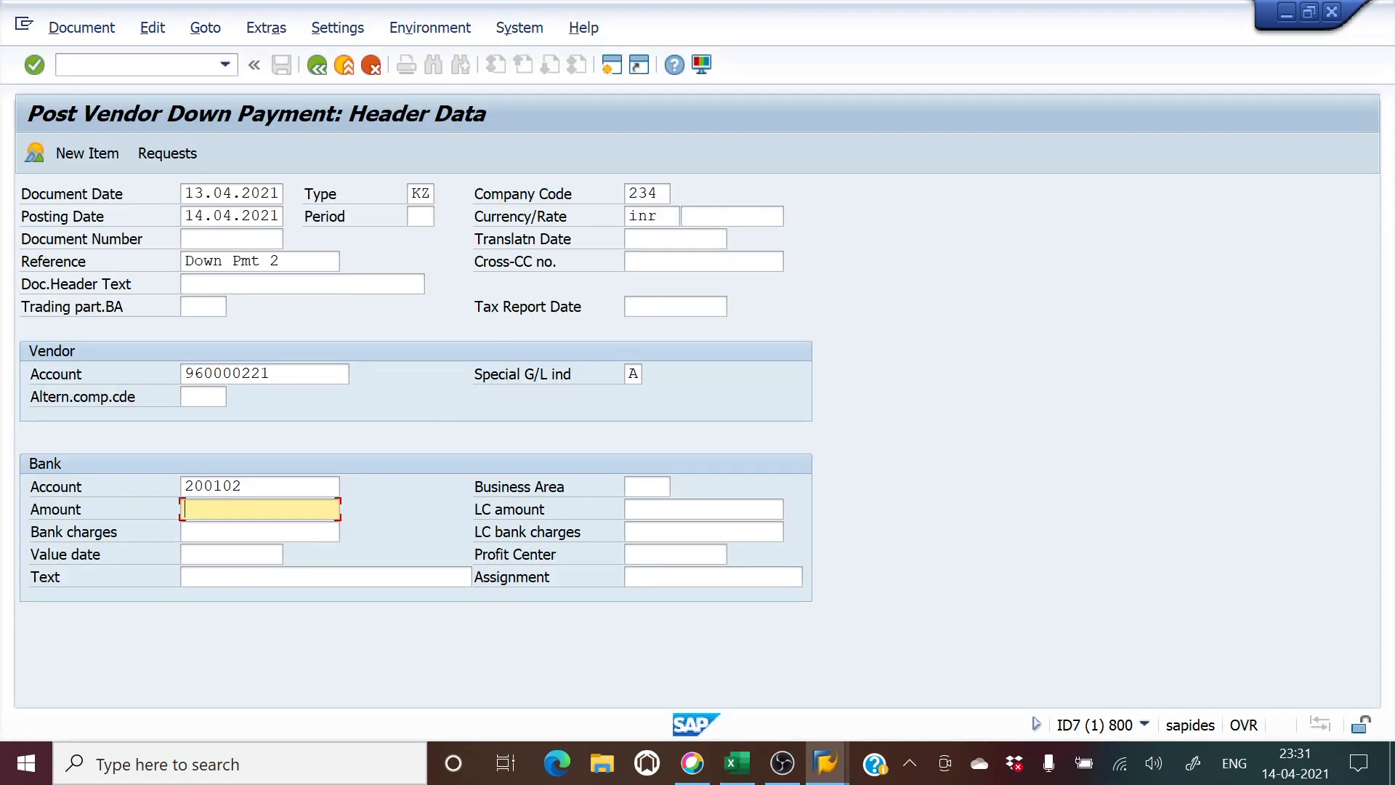
text(500000)
key(Return)
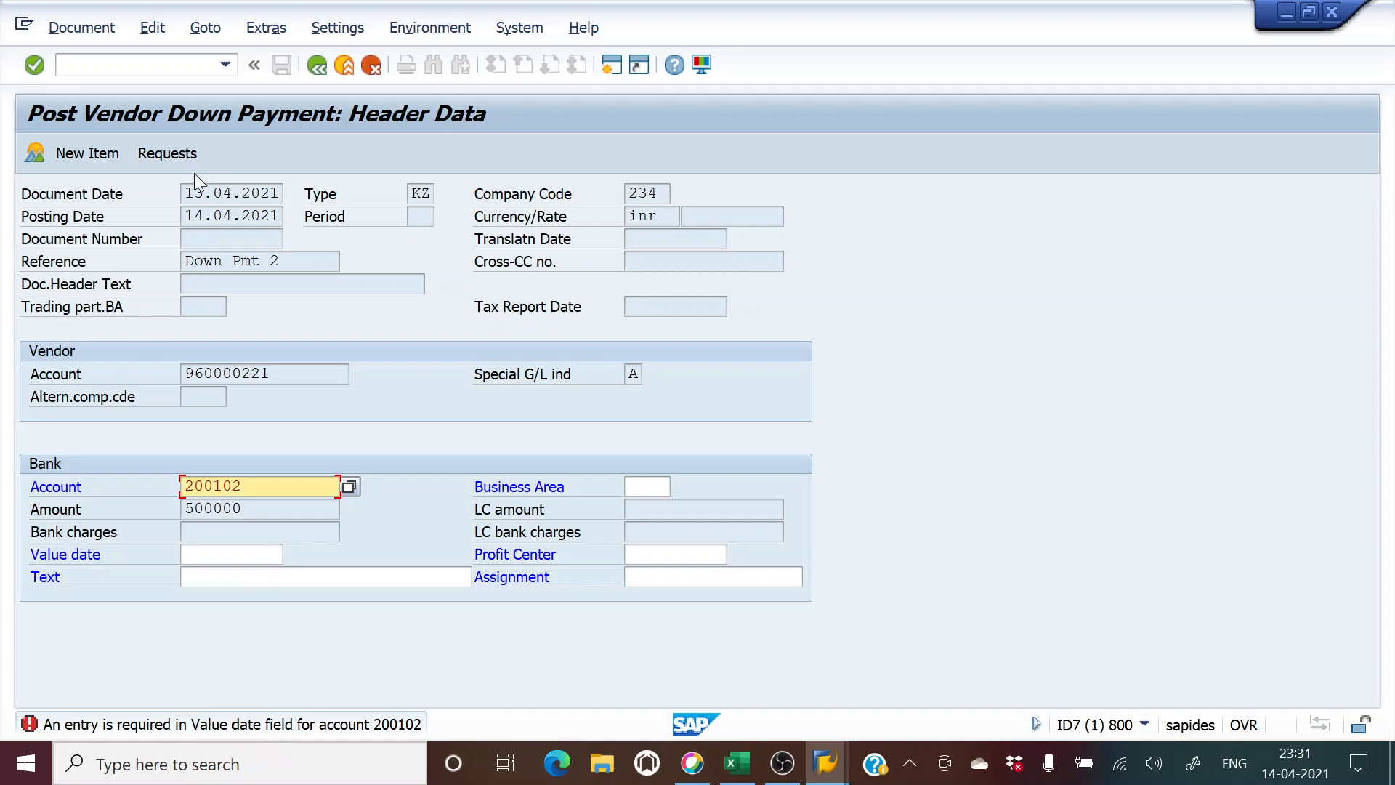
Copy the document date 13.04.2021 into the bank item's value date.
drag(183, 193, 324, 200)
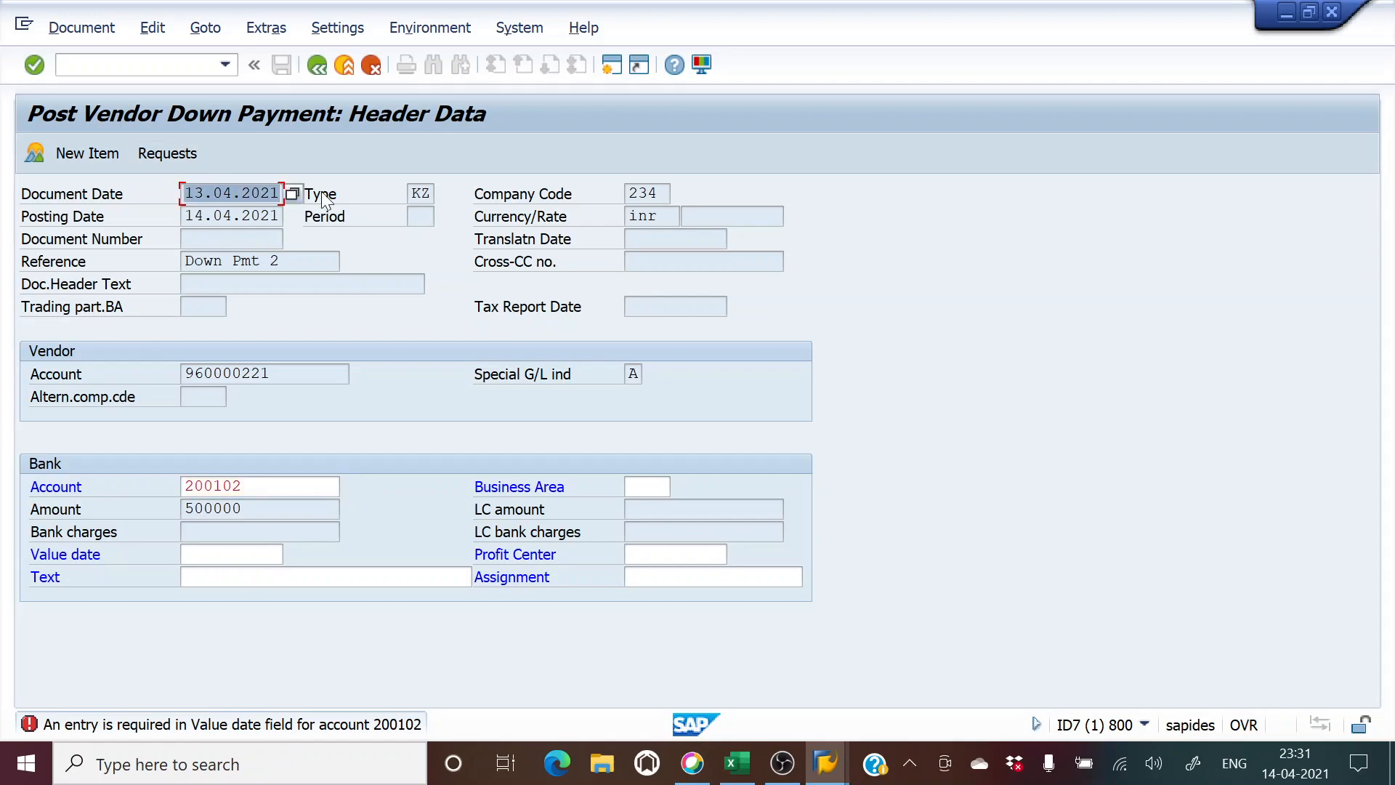
key(ctrl+c)
click(231, 554)
key(ctrl+v)
Set the bank item's text to Down Payment 2 and proceed to the vendor item.
click(200, 578)
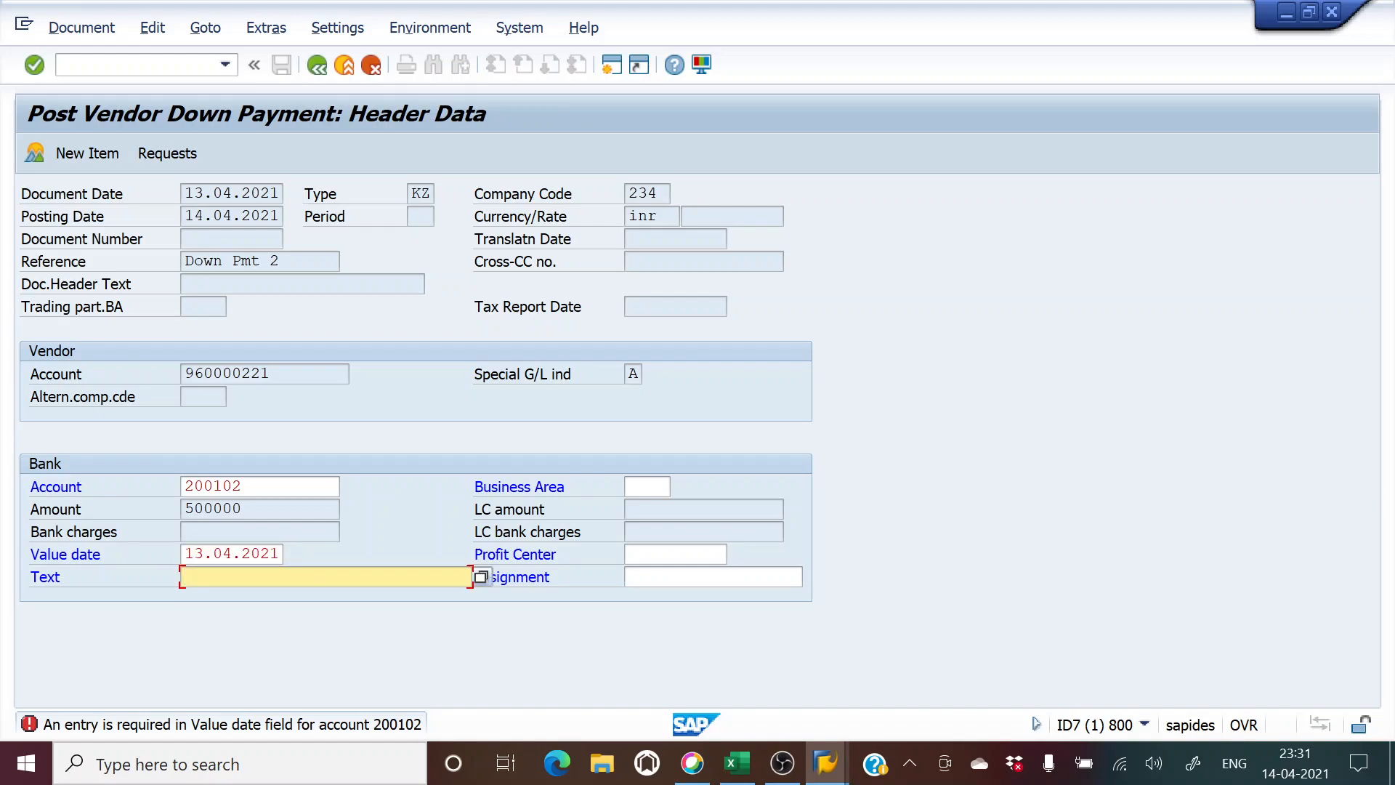
text(D)
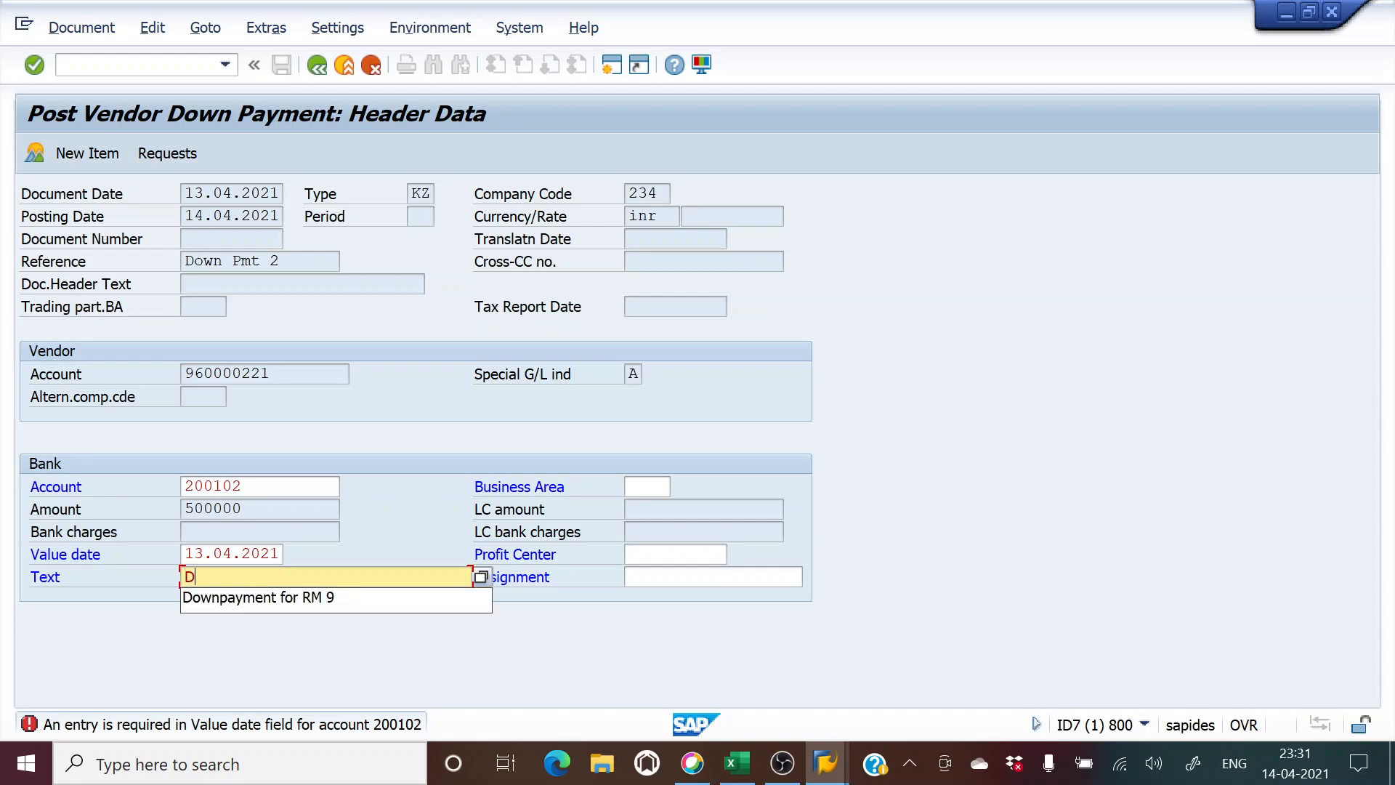
text(own Payment)
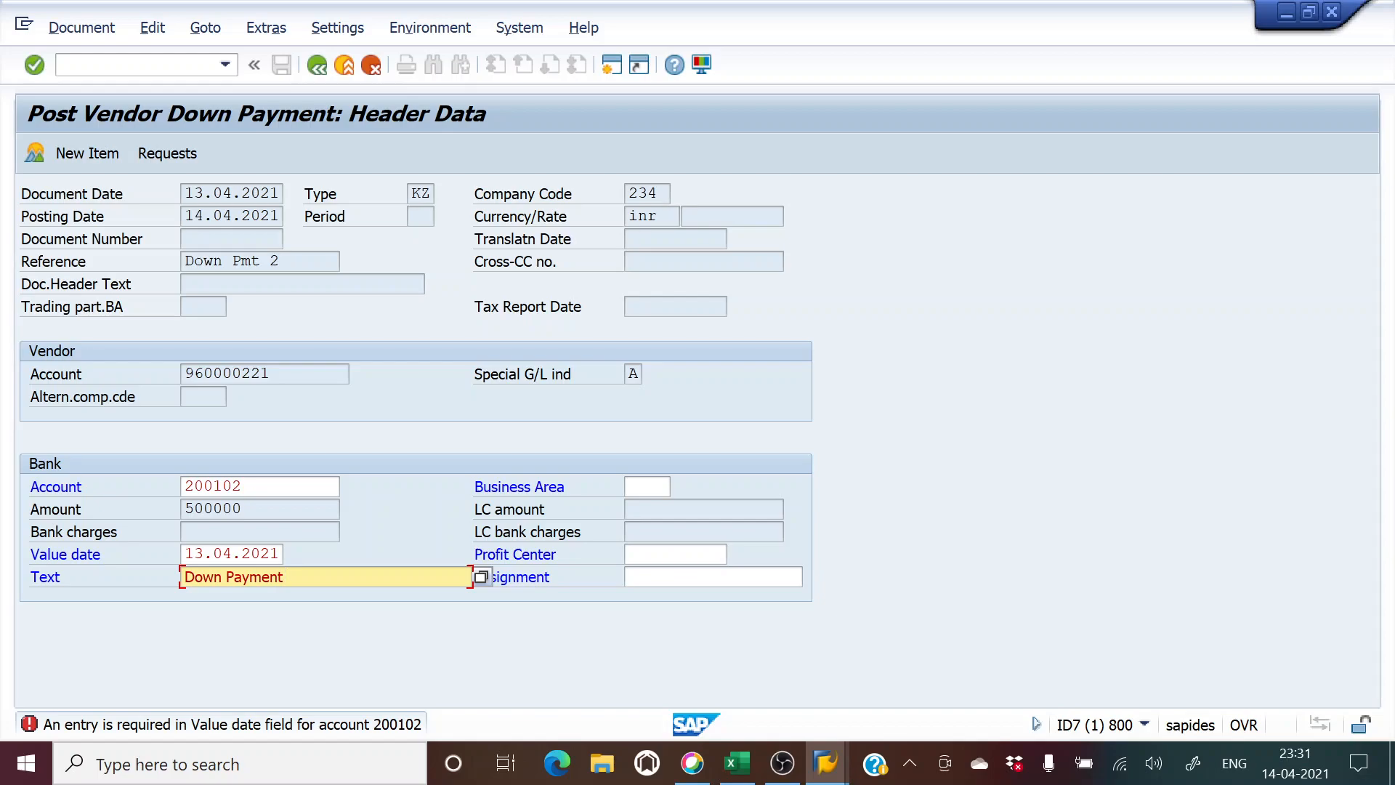
text( 2)
key(Return)
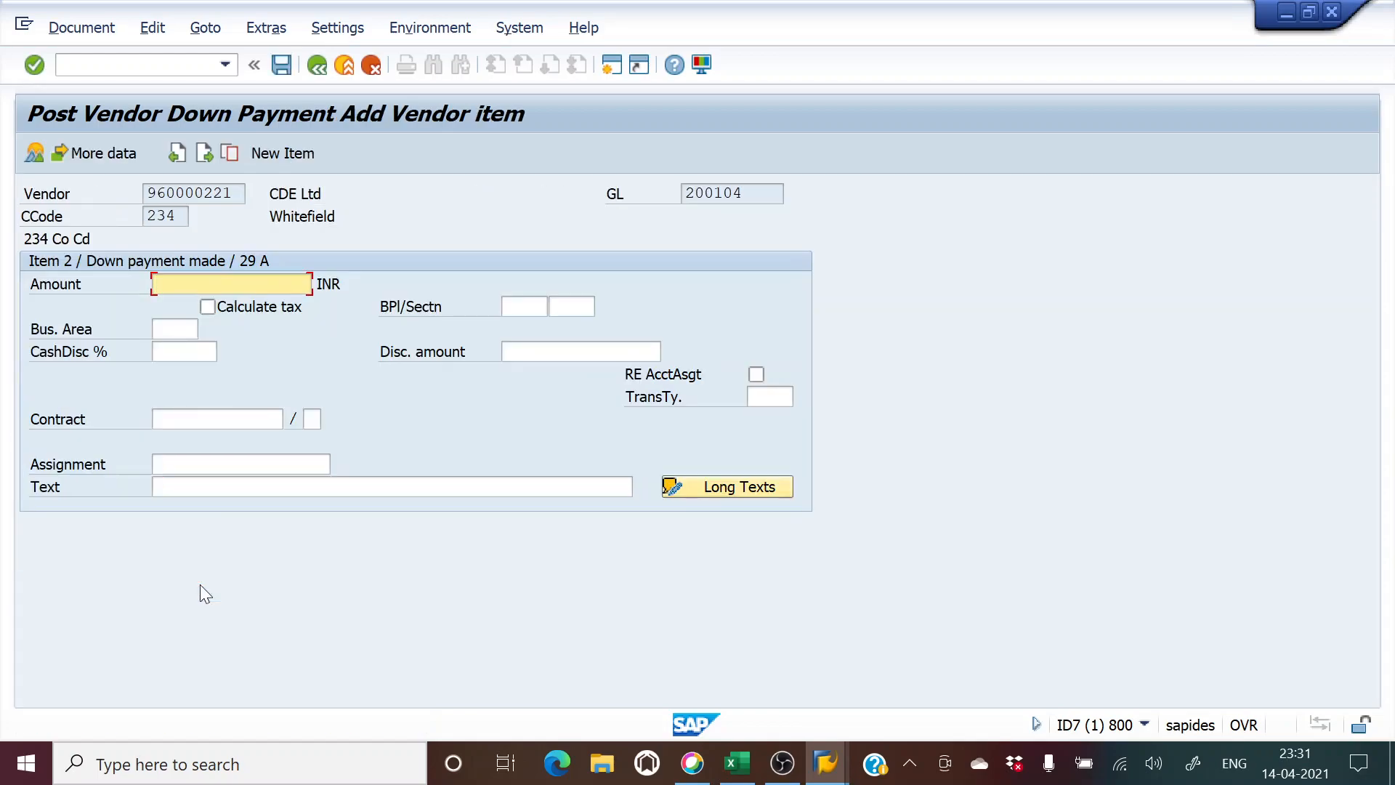
Carry the bank item's 500000 amount and Down Payment 2 text into the vendor item using * and +, and post the document.
text(*)
click(226, 487)
text(+)
key(Return)
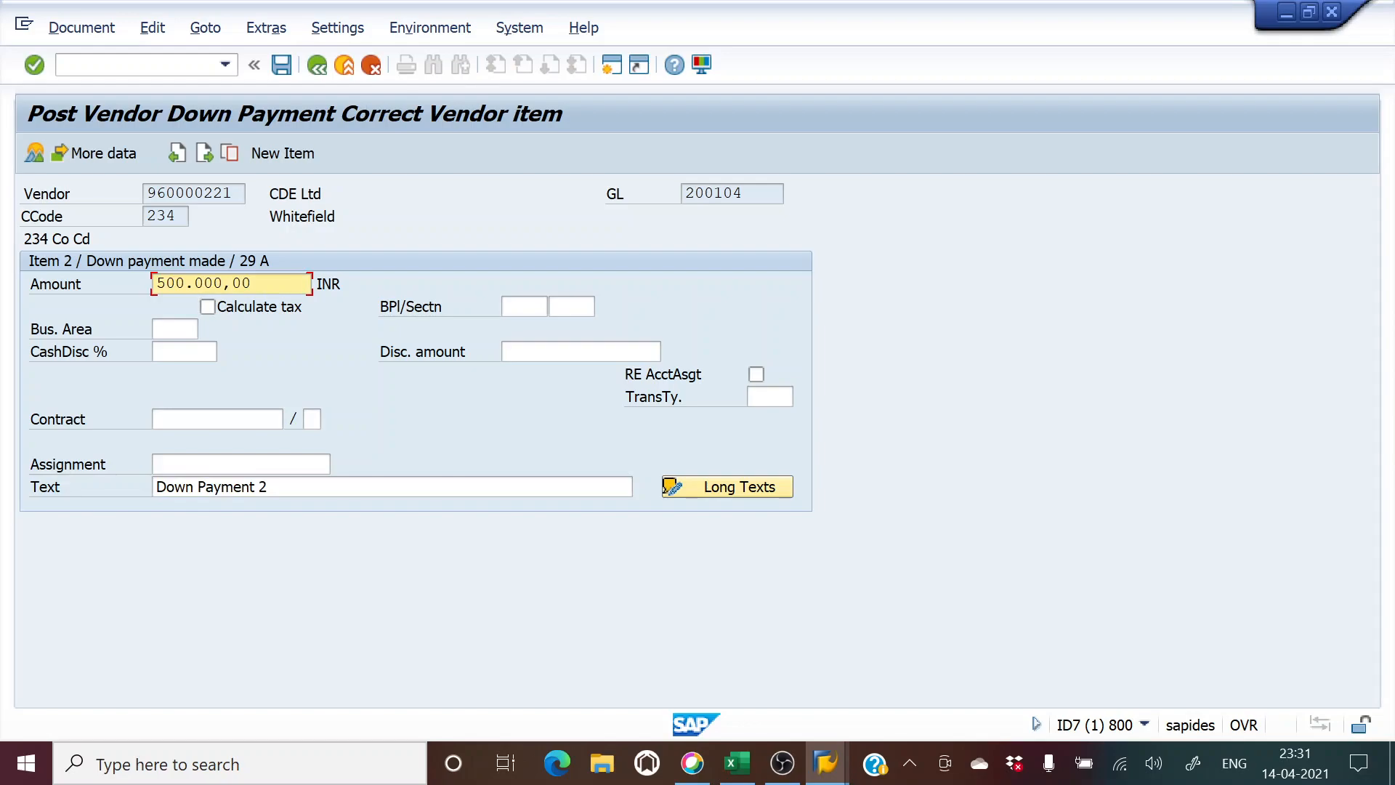
click(280, 72)
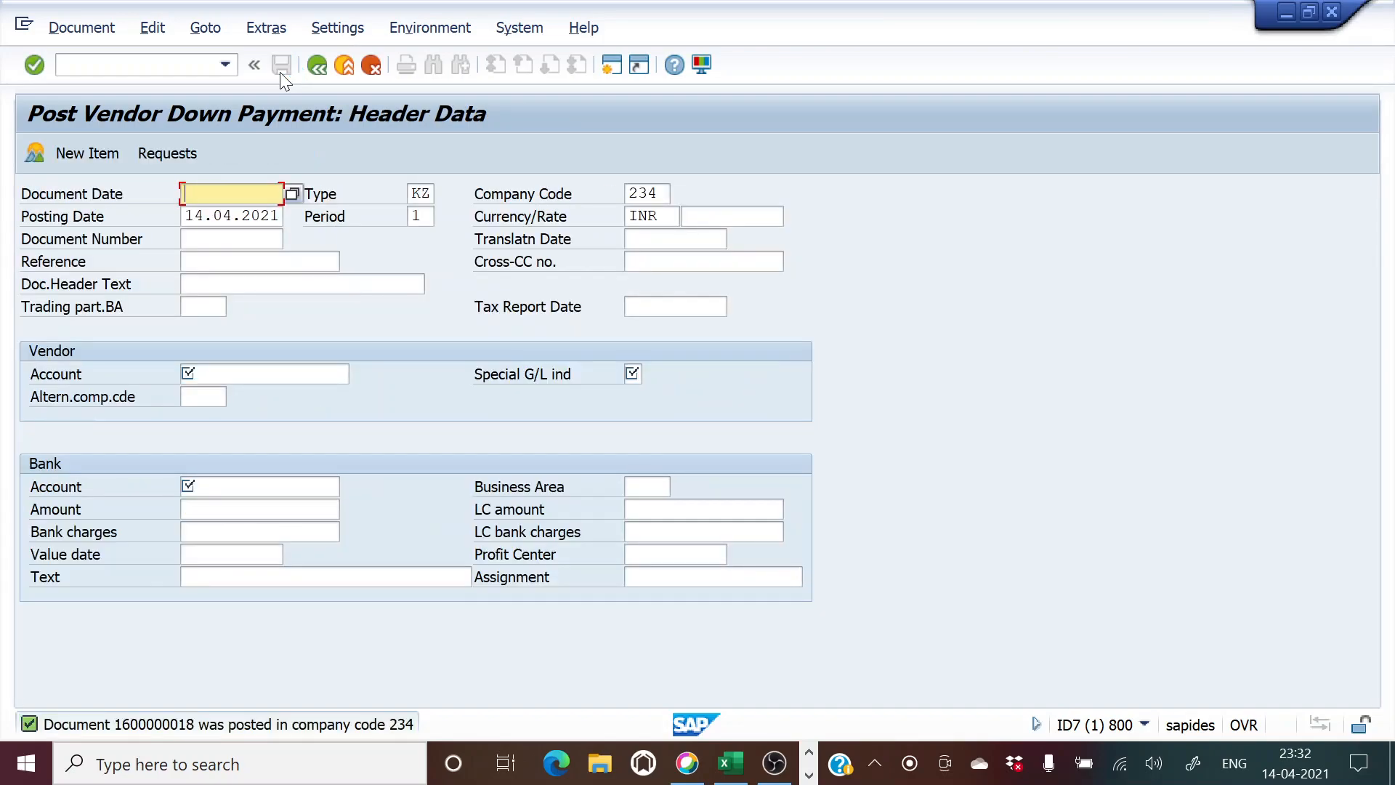
Open a new SAP session and start transaction FBL1N for vendor line items.
click(604, 66)
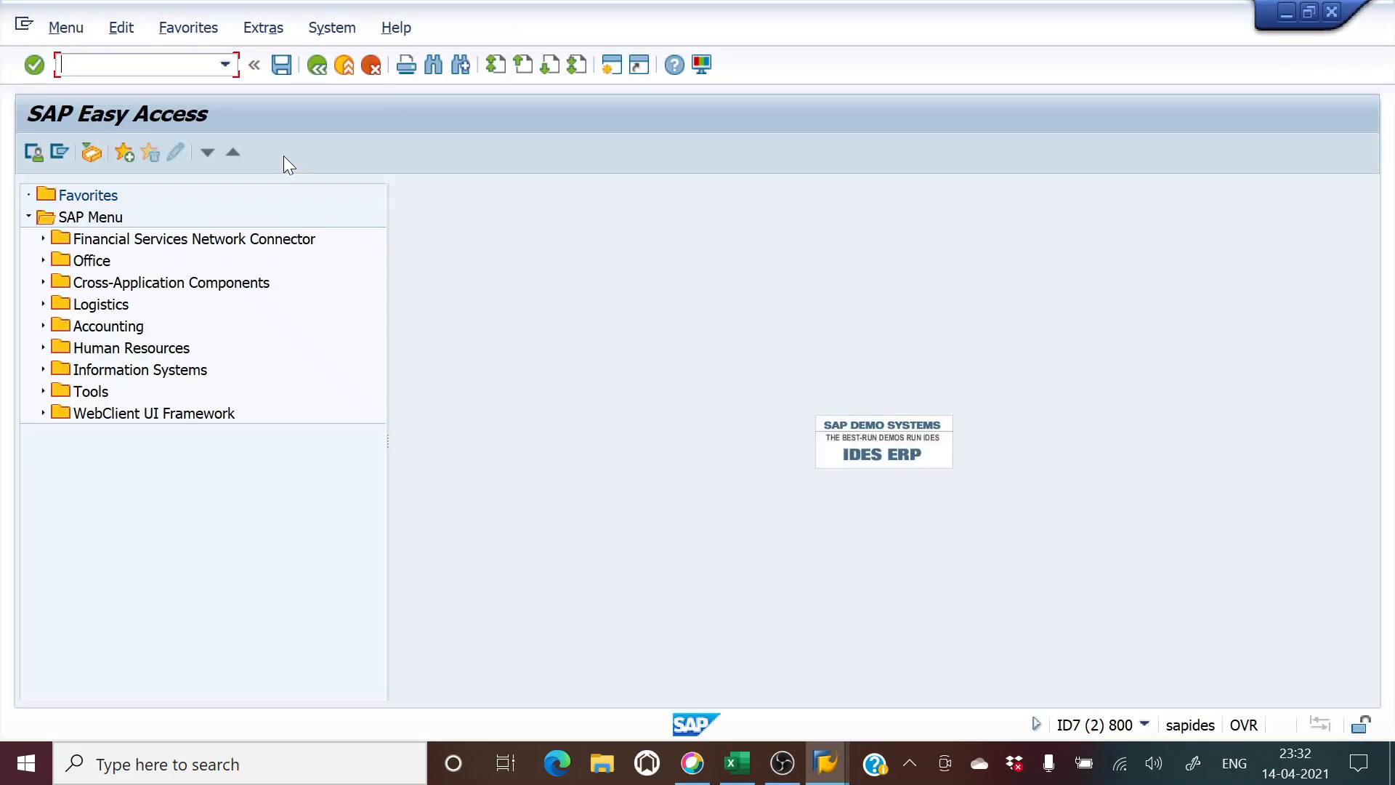
text(fbl1n)
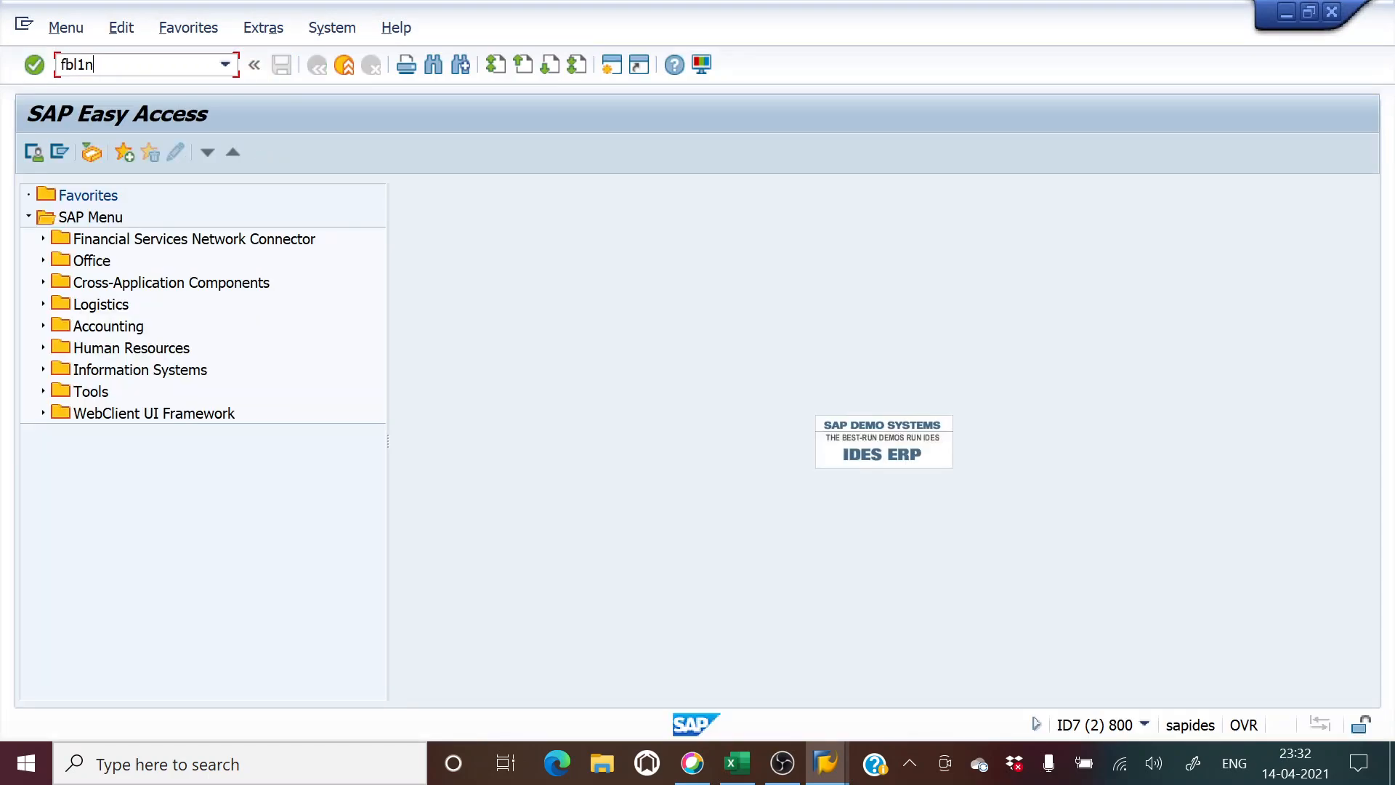
key(Return)
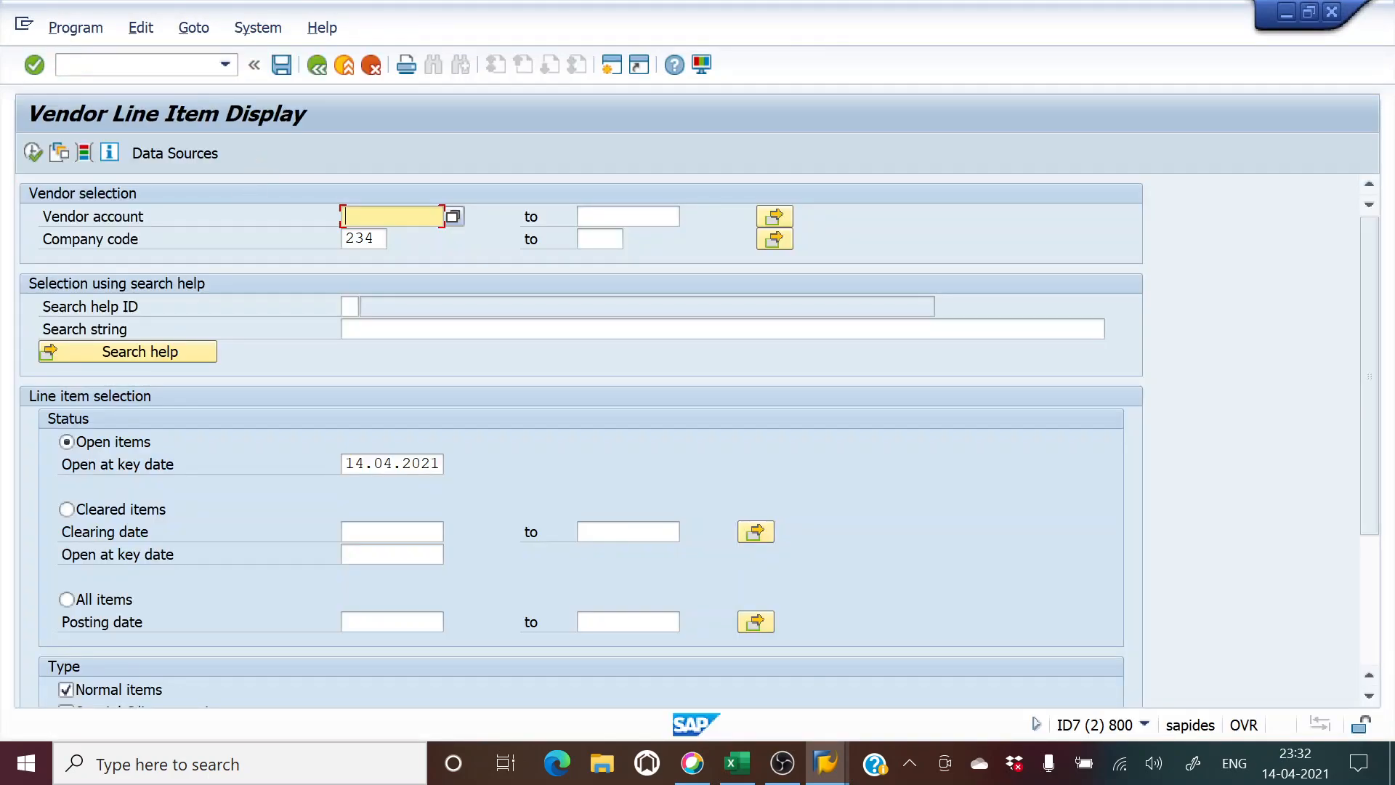
Select vendor CDE Ltd in company code 234 and run the line item display for normal open items.
click(452, 216)
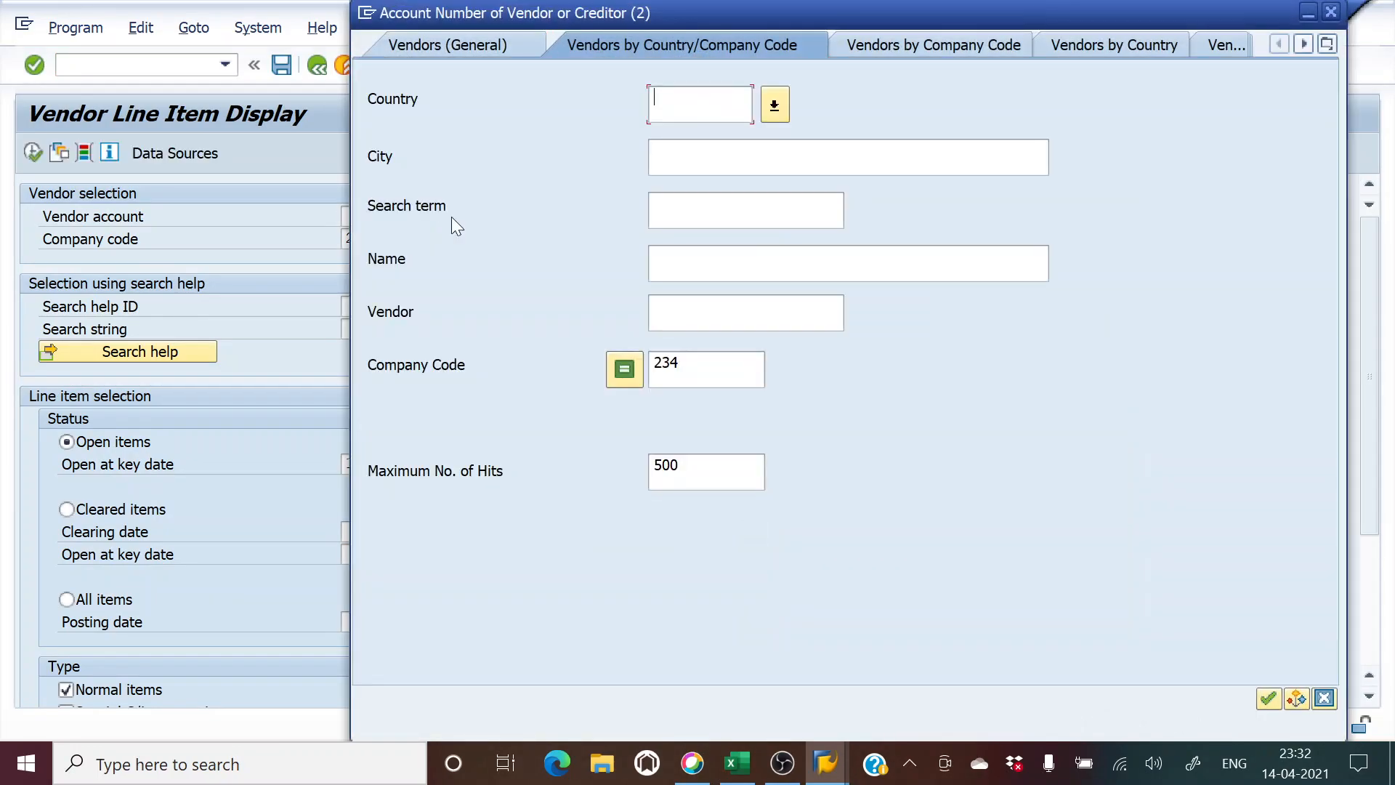
key(Return)
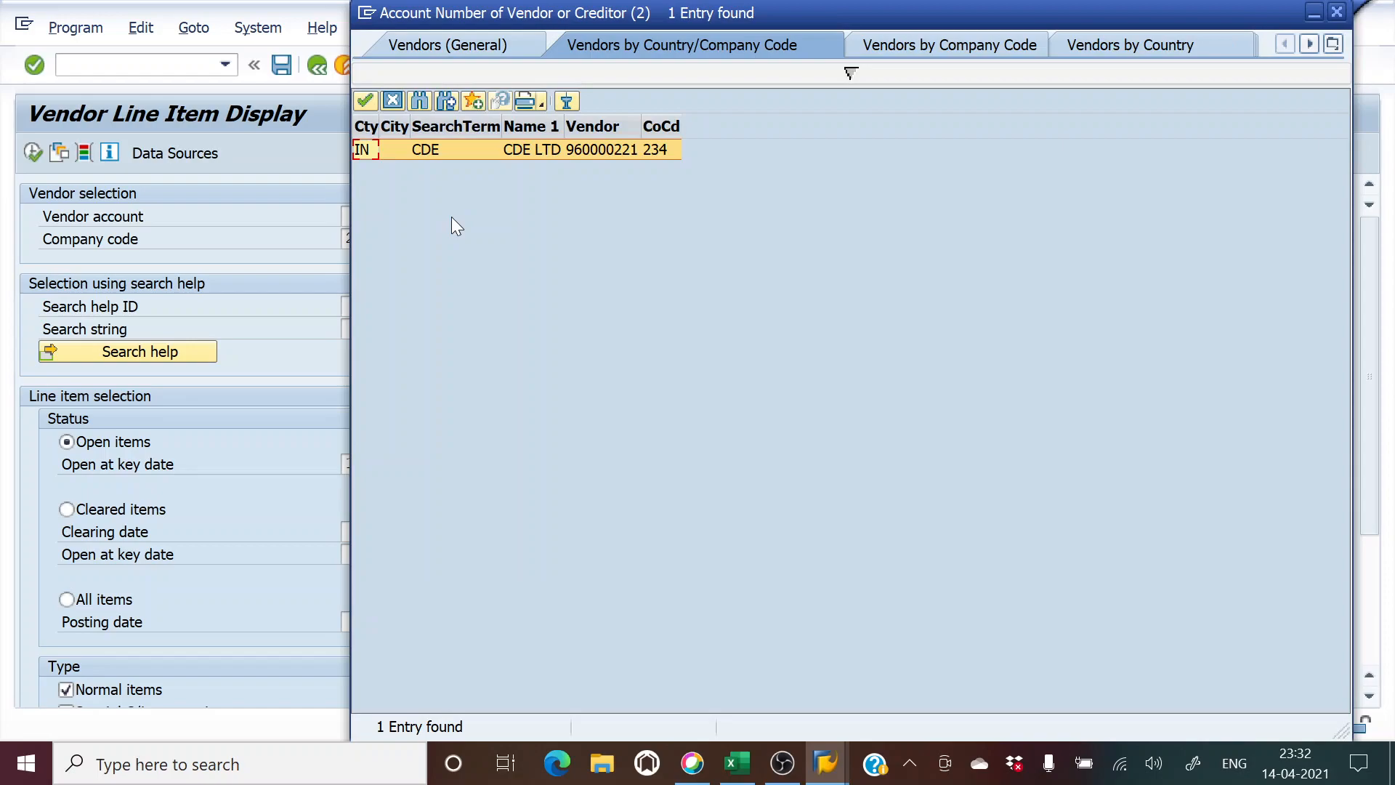
double_click(455, 149)
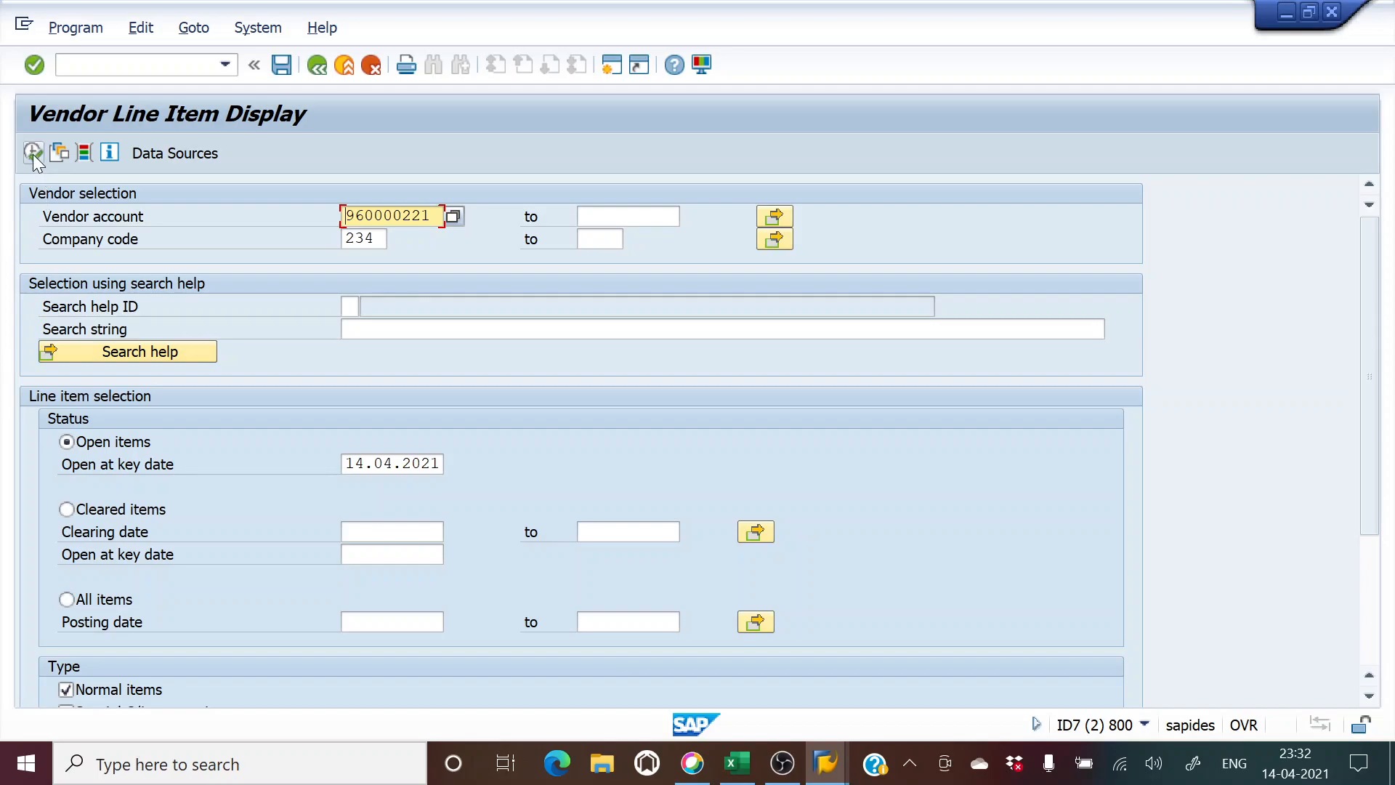
scroll(202, 454, down, 1)
scroll(202, 453, up, 1)
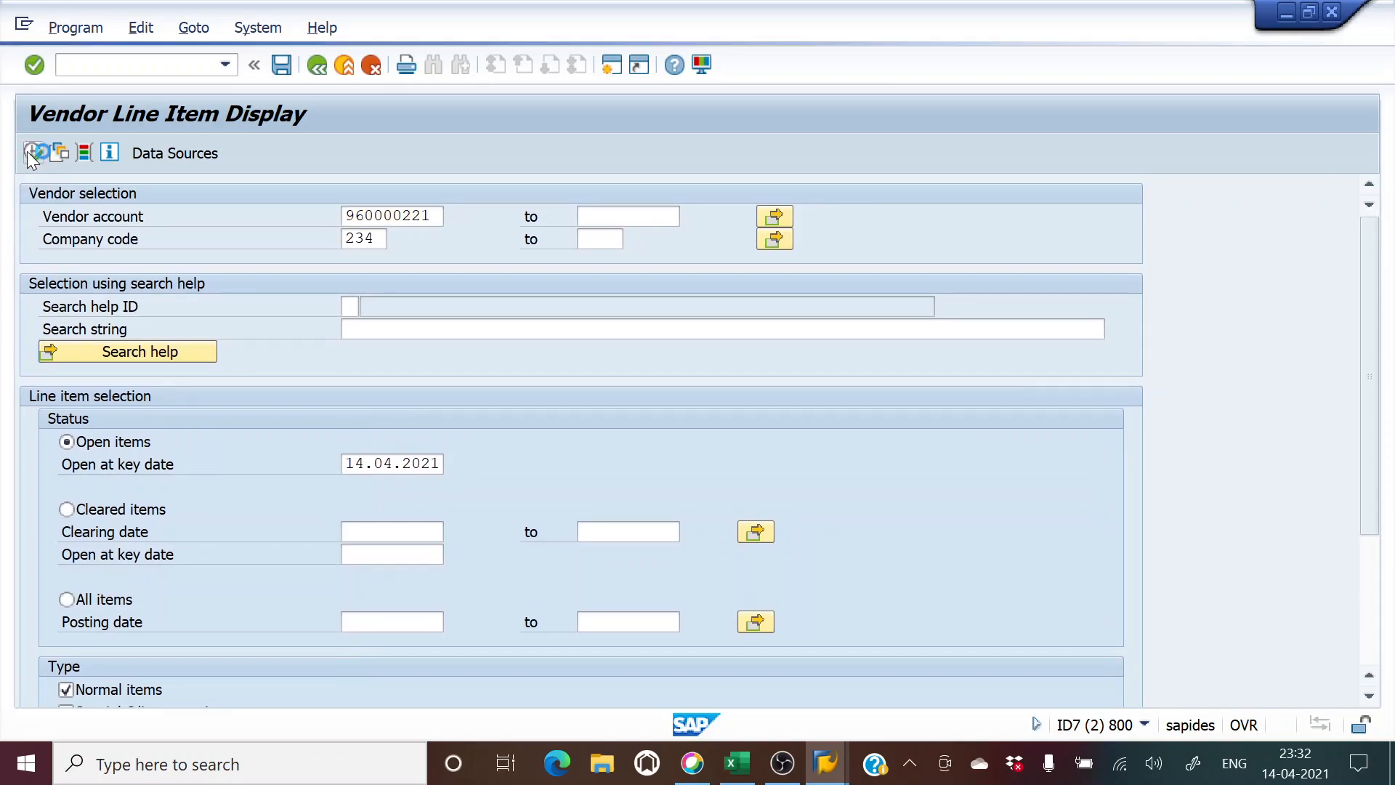
click(32, 153)
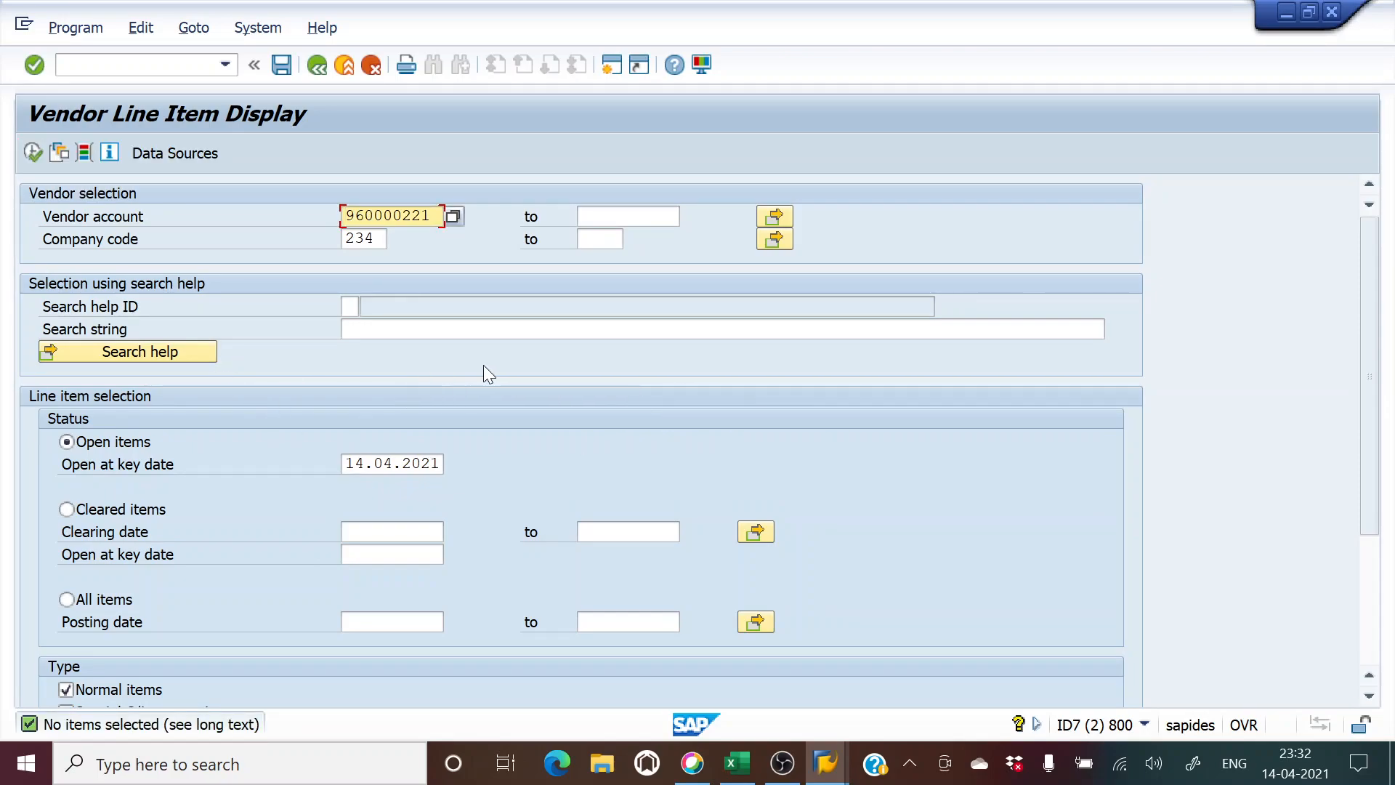
Include special G/L transactions in the line item selection and display the vendor's open items again.
scroll(634, 380, down, 3)
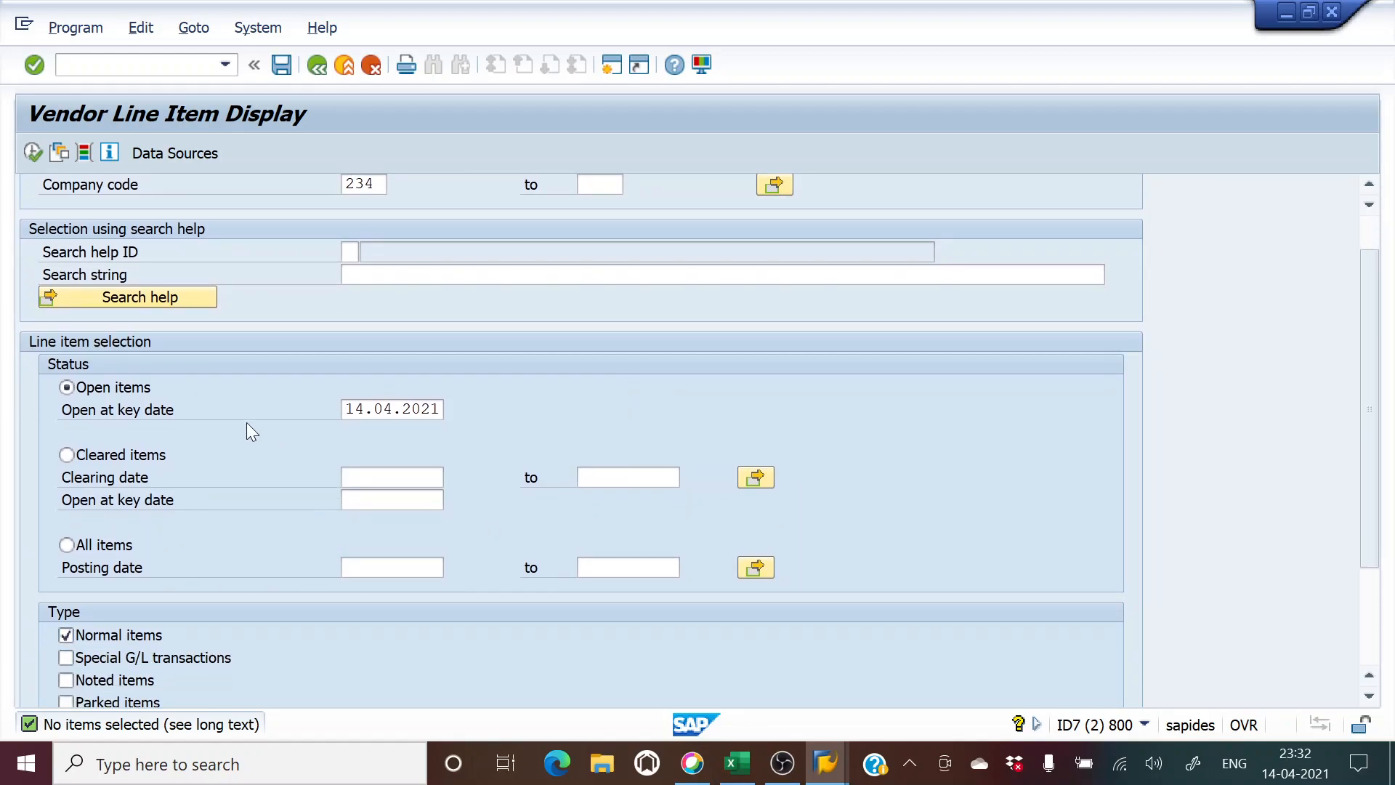
click(66, 658)
scroll(359, 452, up, 2)
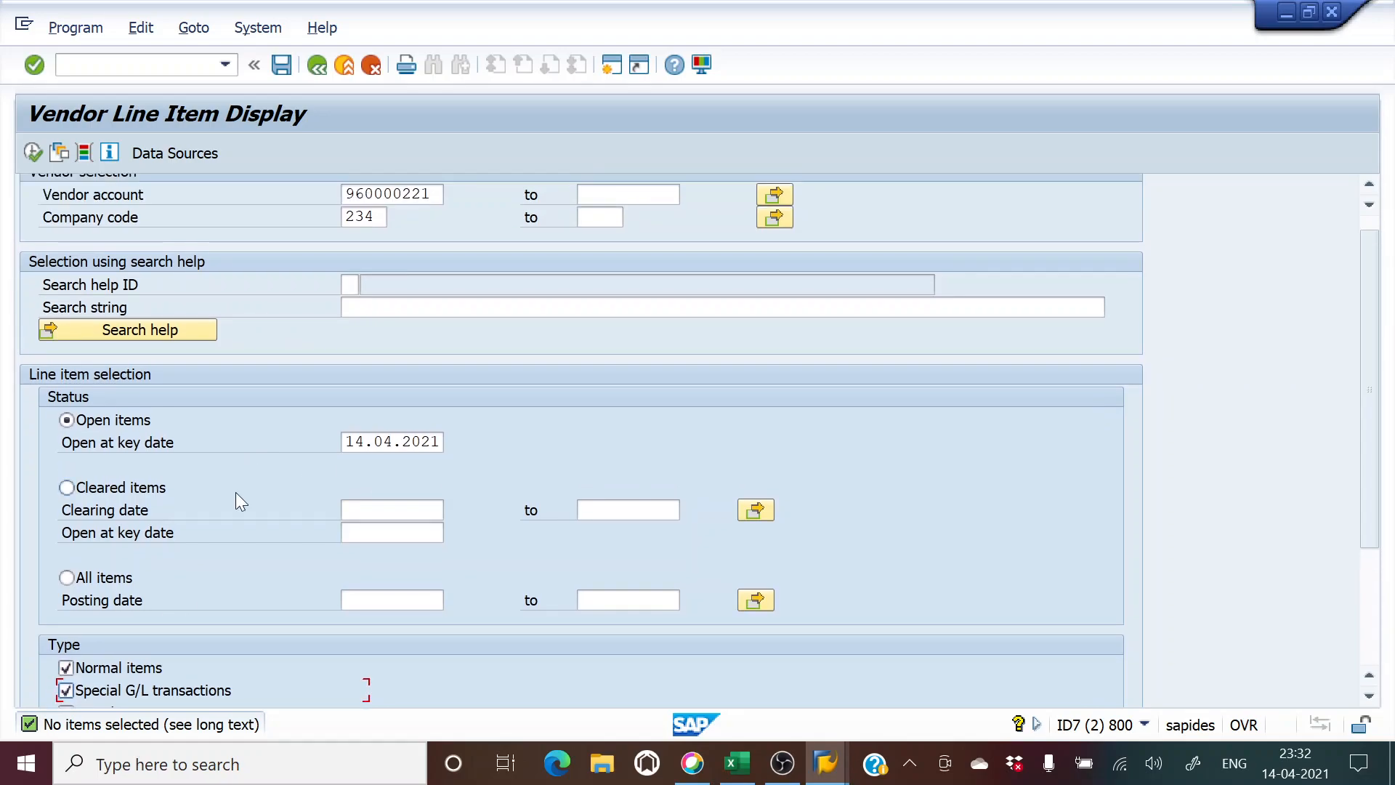
click(38, 155)
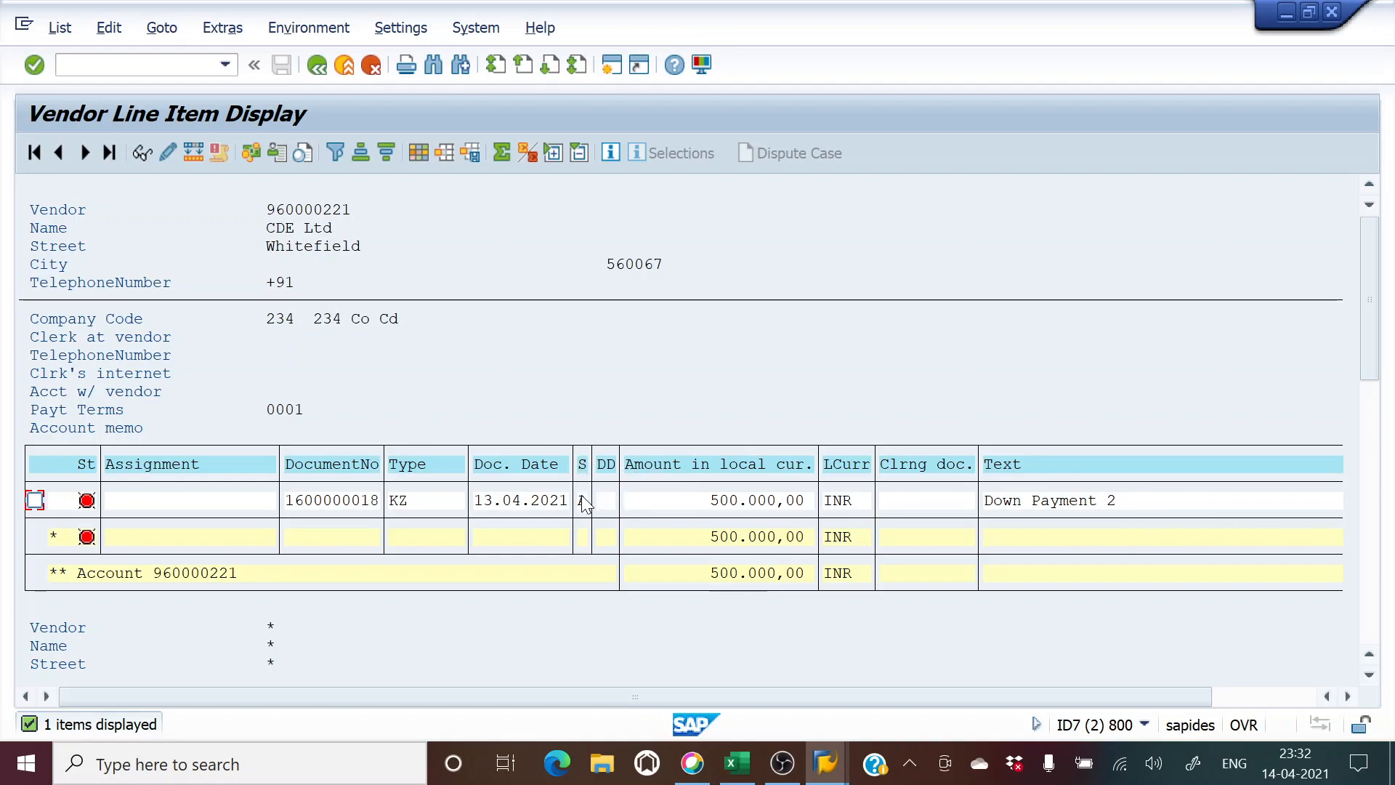
Check the planned purchase entry in Excel and start transaction FB60 for a vendor invoice in the first SAP session.
key(alt+Tab)
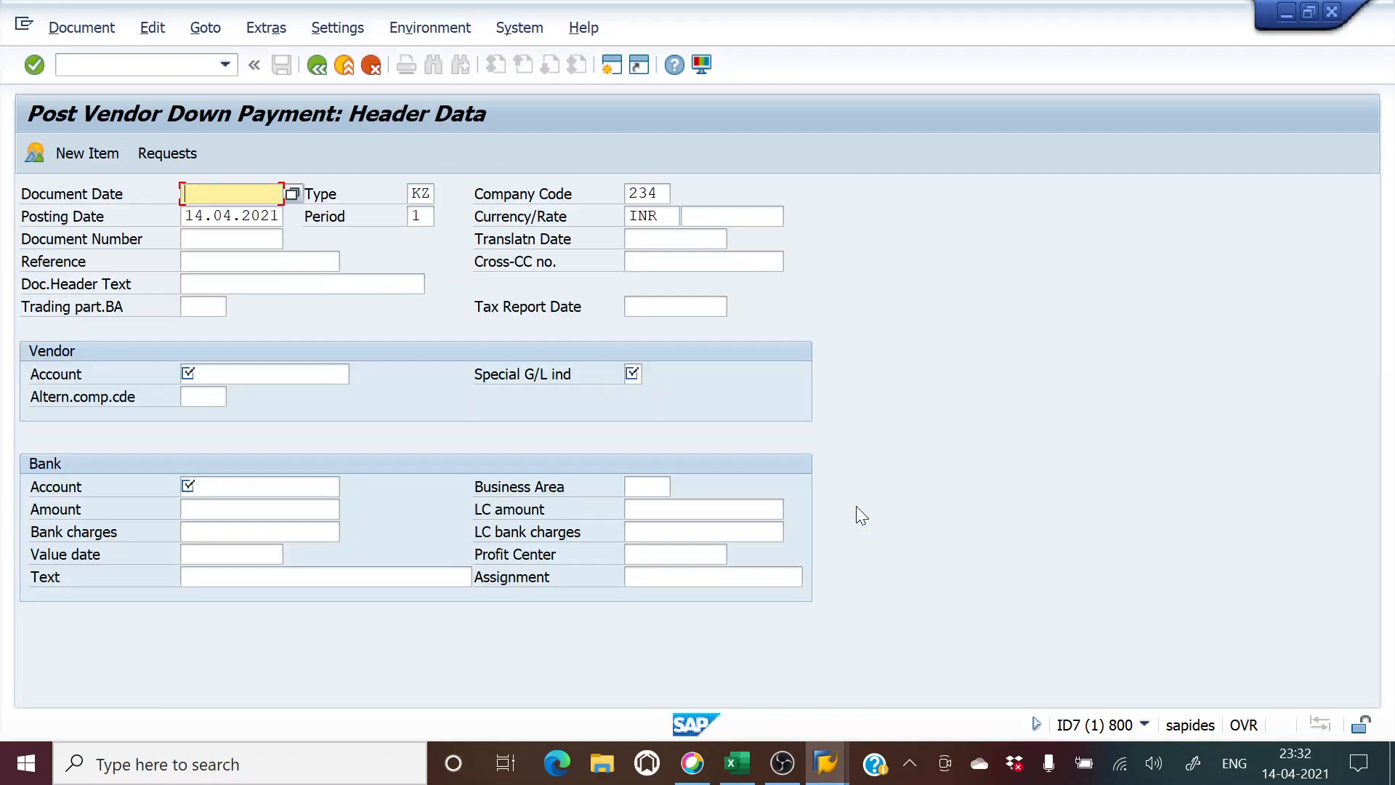
key(alt+Tab)
key(alt+Tab)
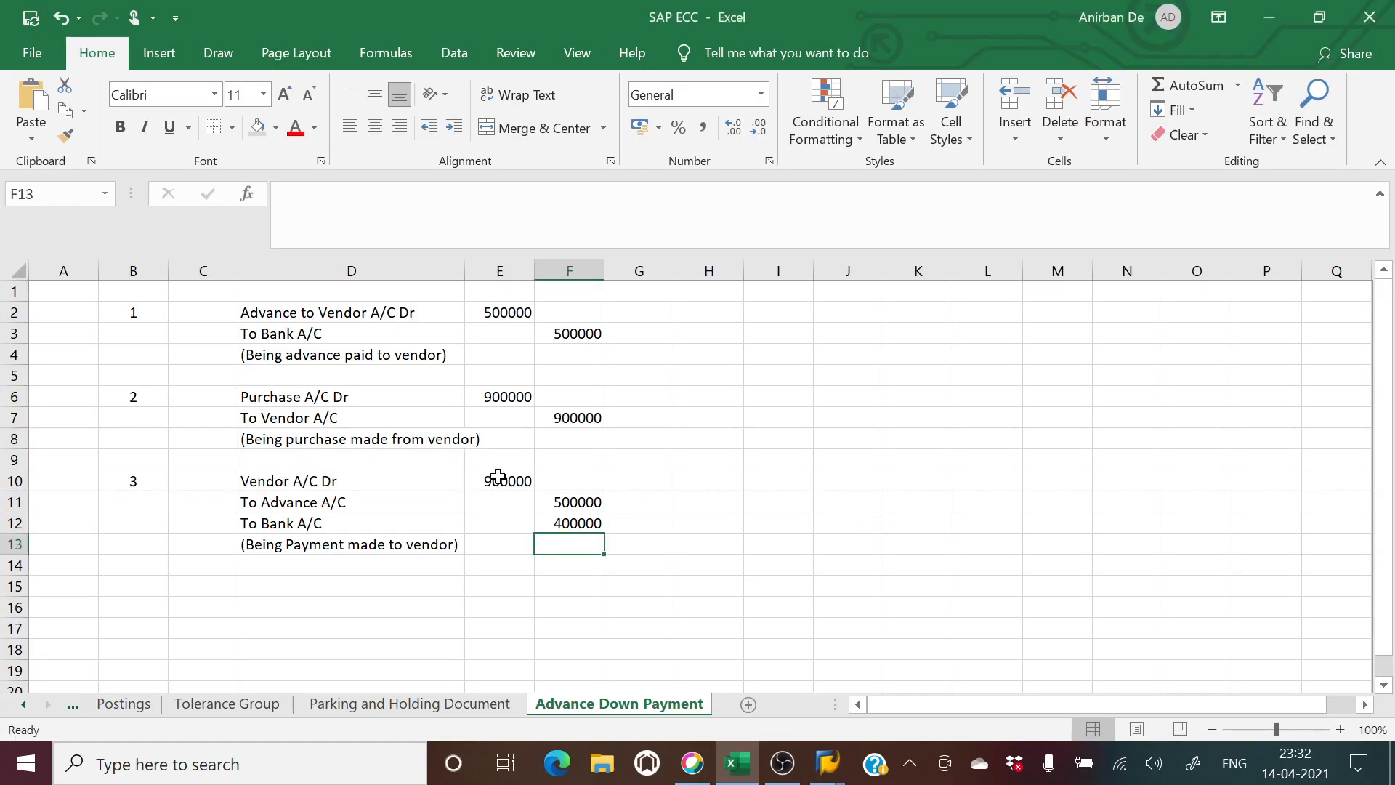
key(alt+Tab)
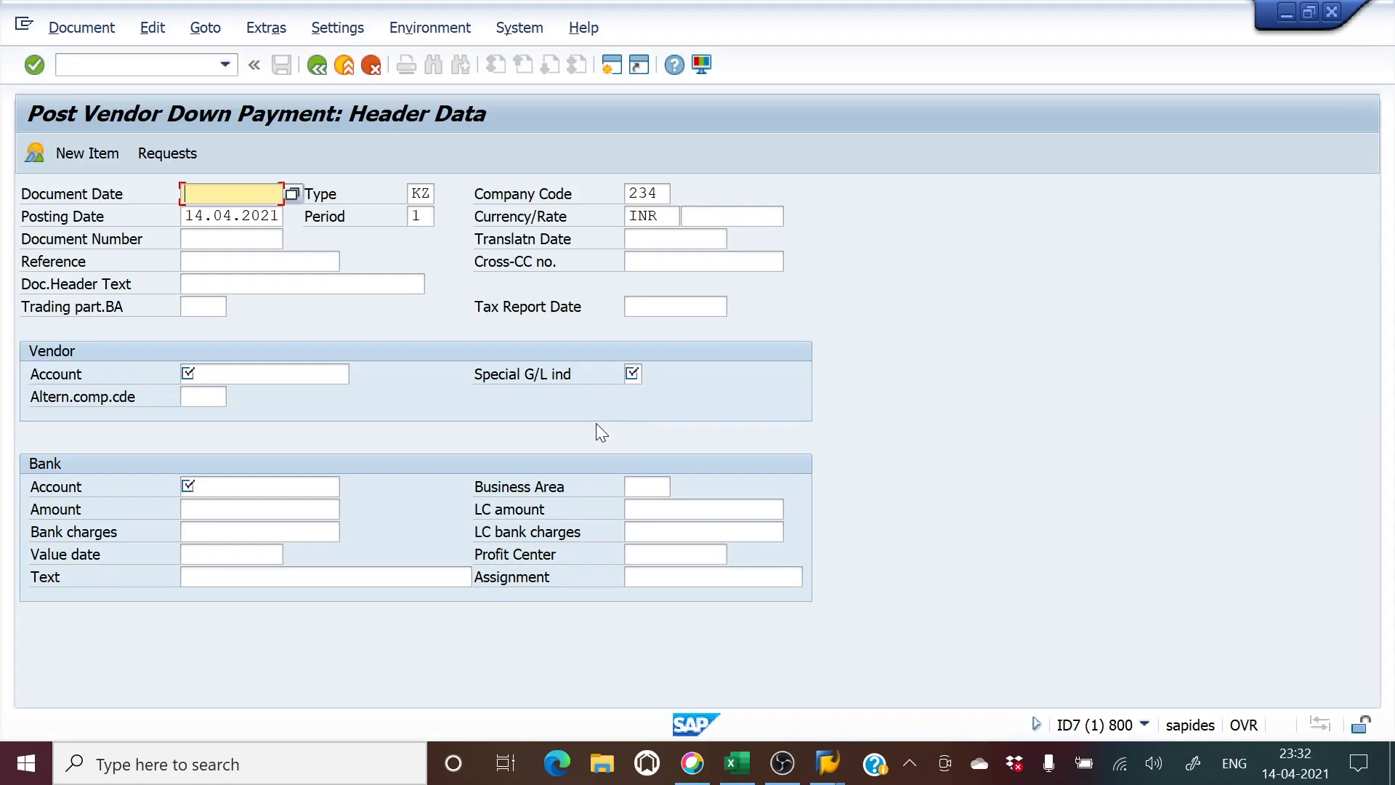
click(138, 65)
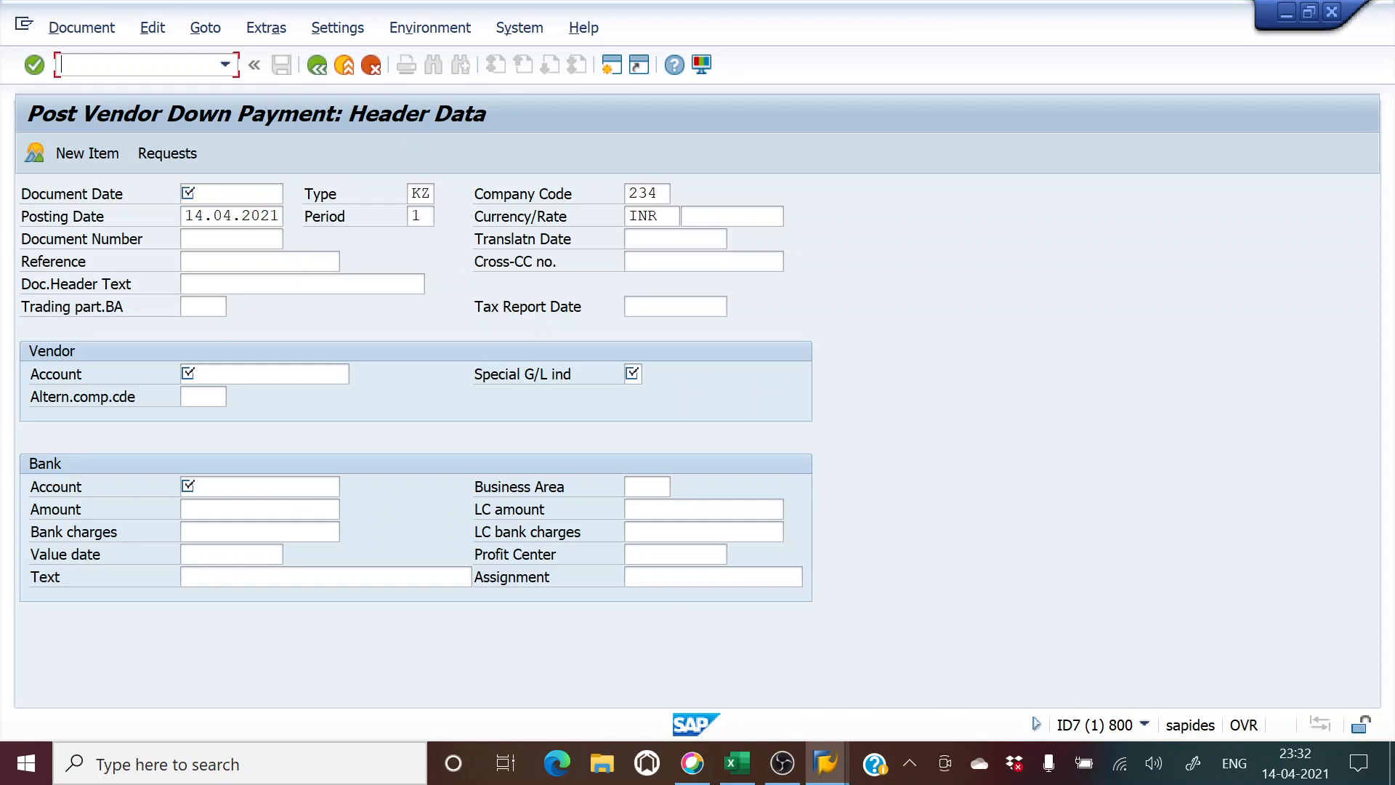
text(/nfb6)
key(Return)
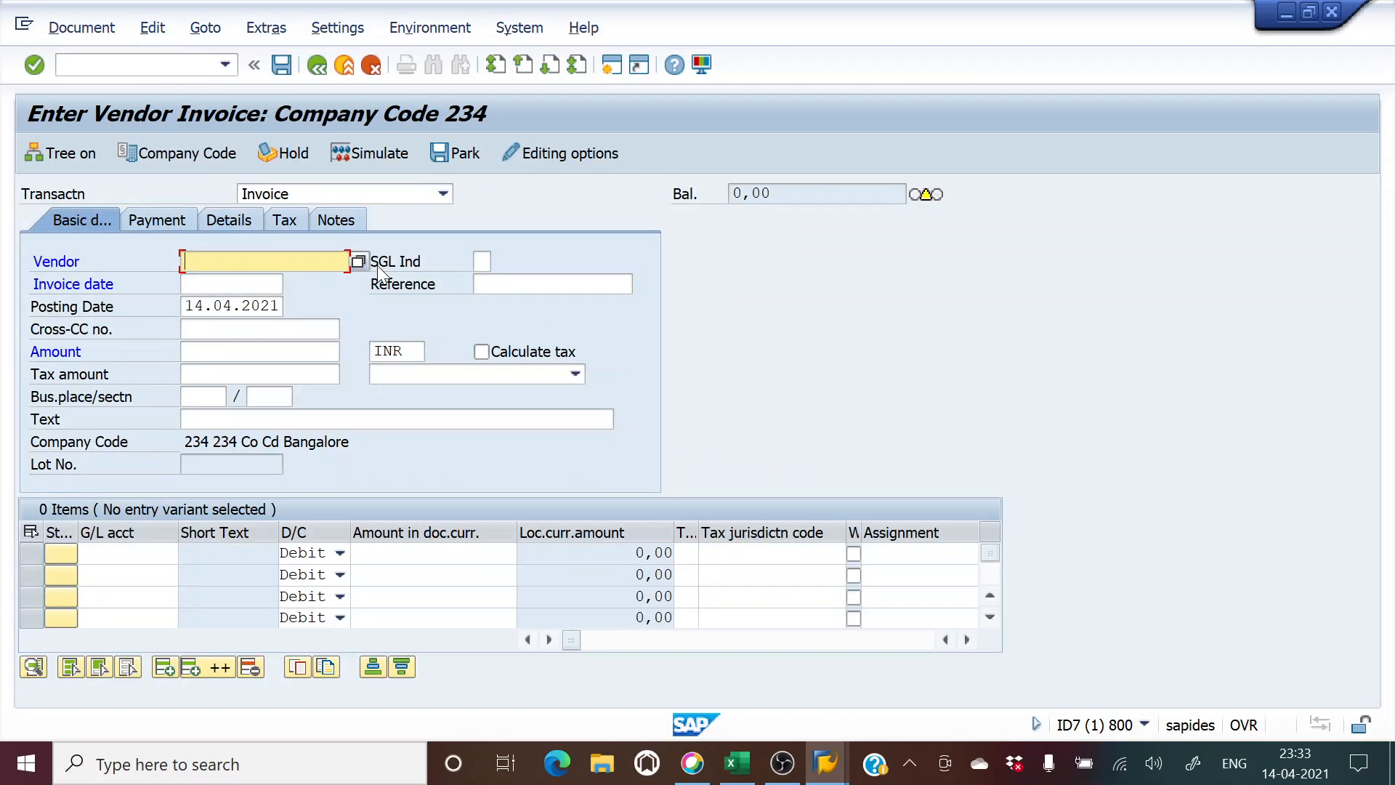
Find the vendor by search term cde in company code 234 and enter it in the invoice.
click(359, 261)
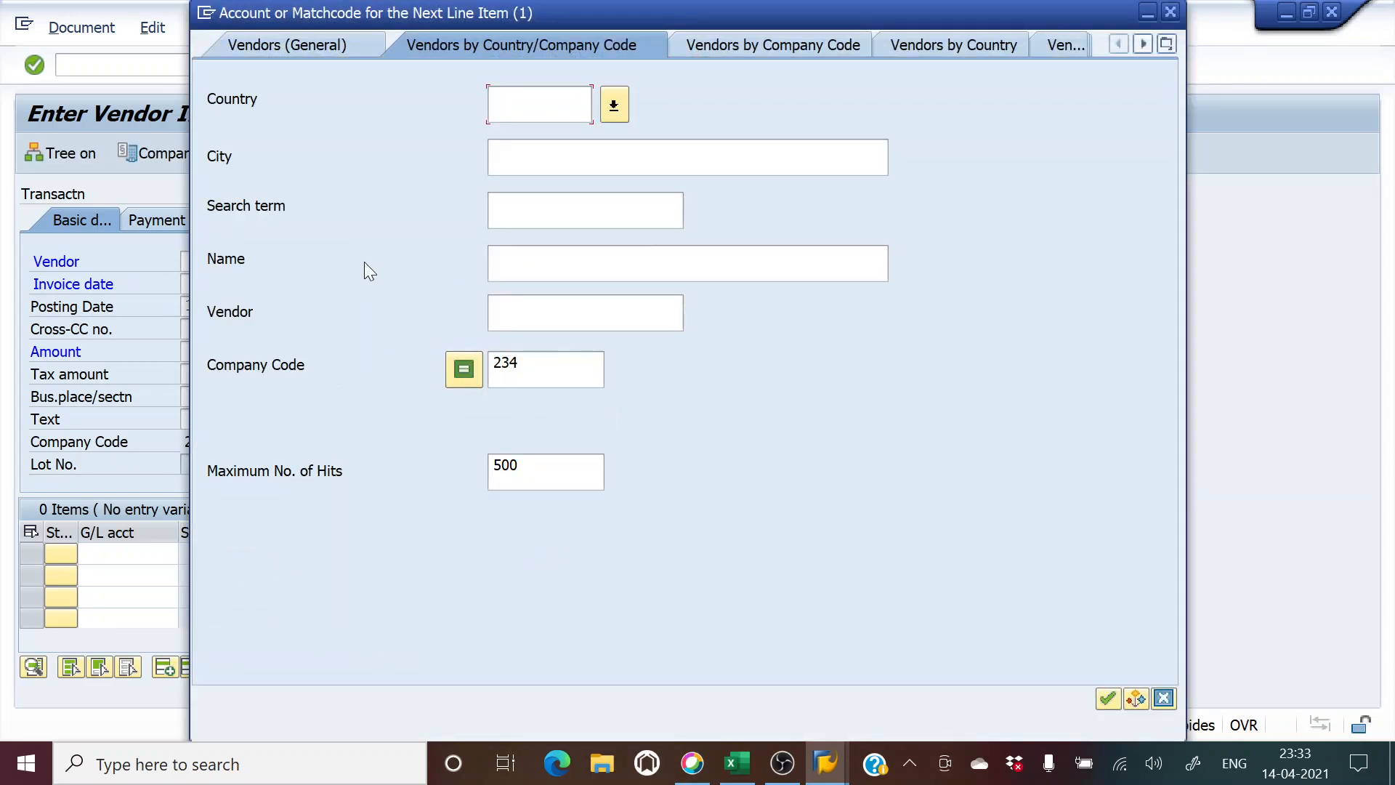
click(585, 210)
text(cde)
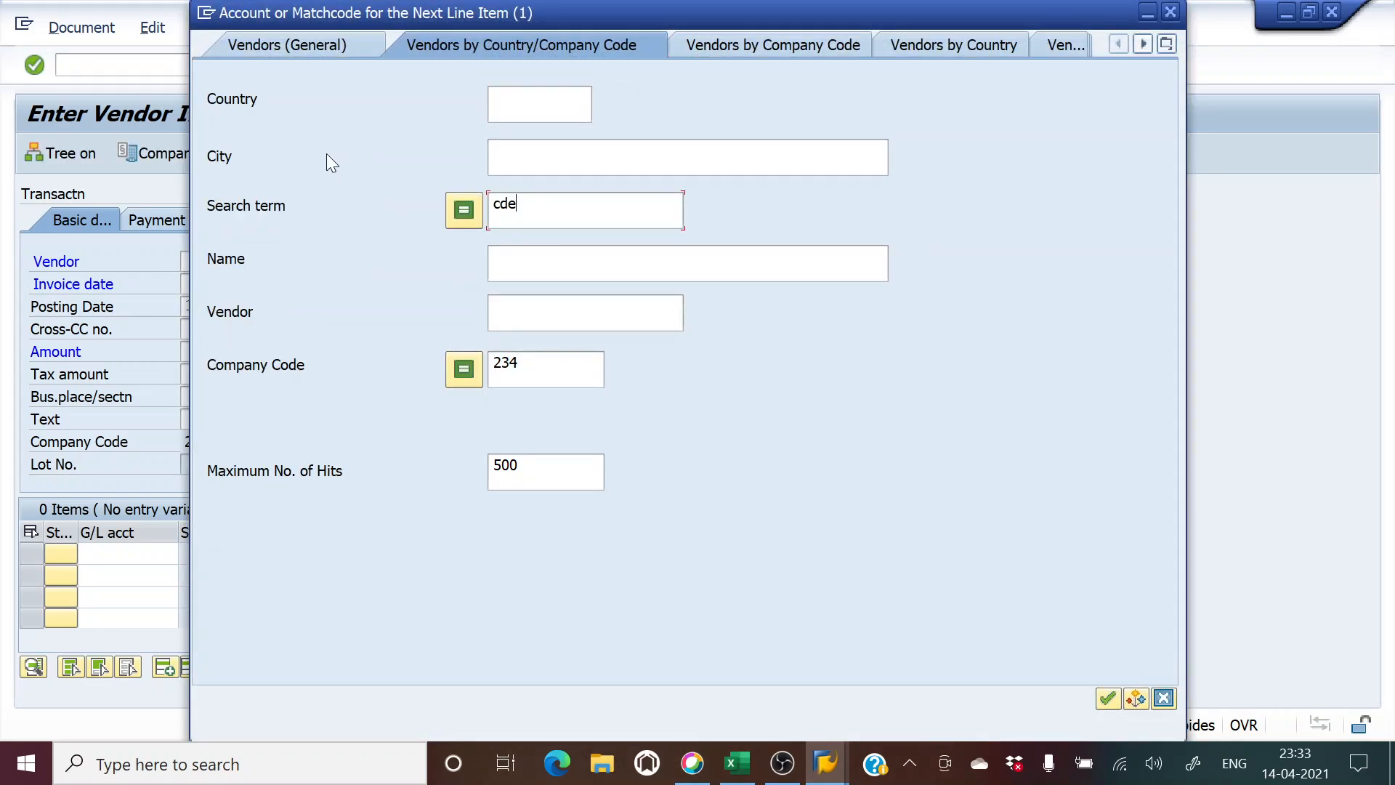
key(Return)
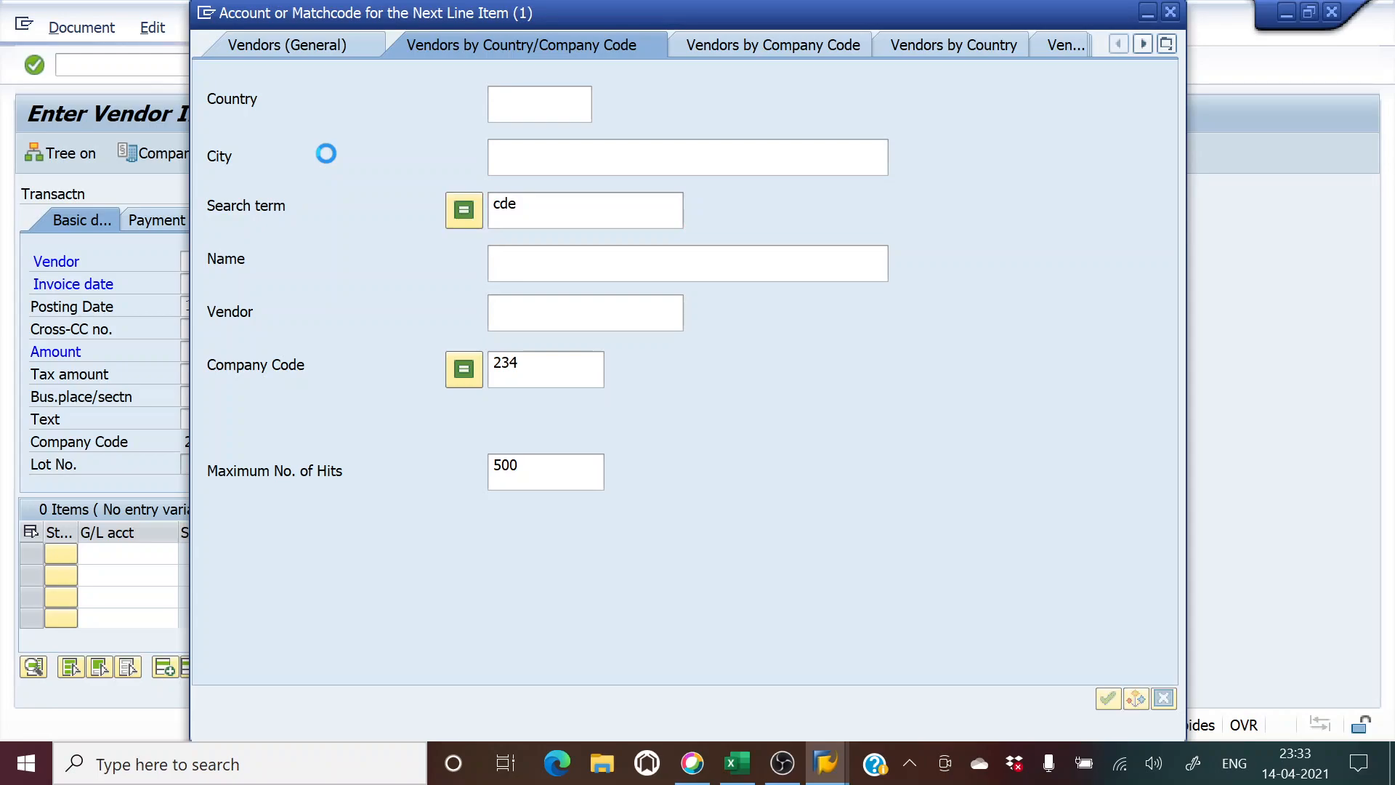
double_click(326, 154)
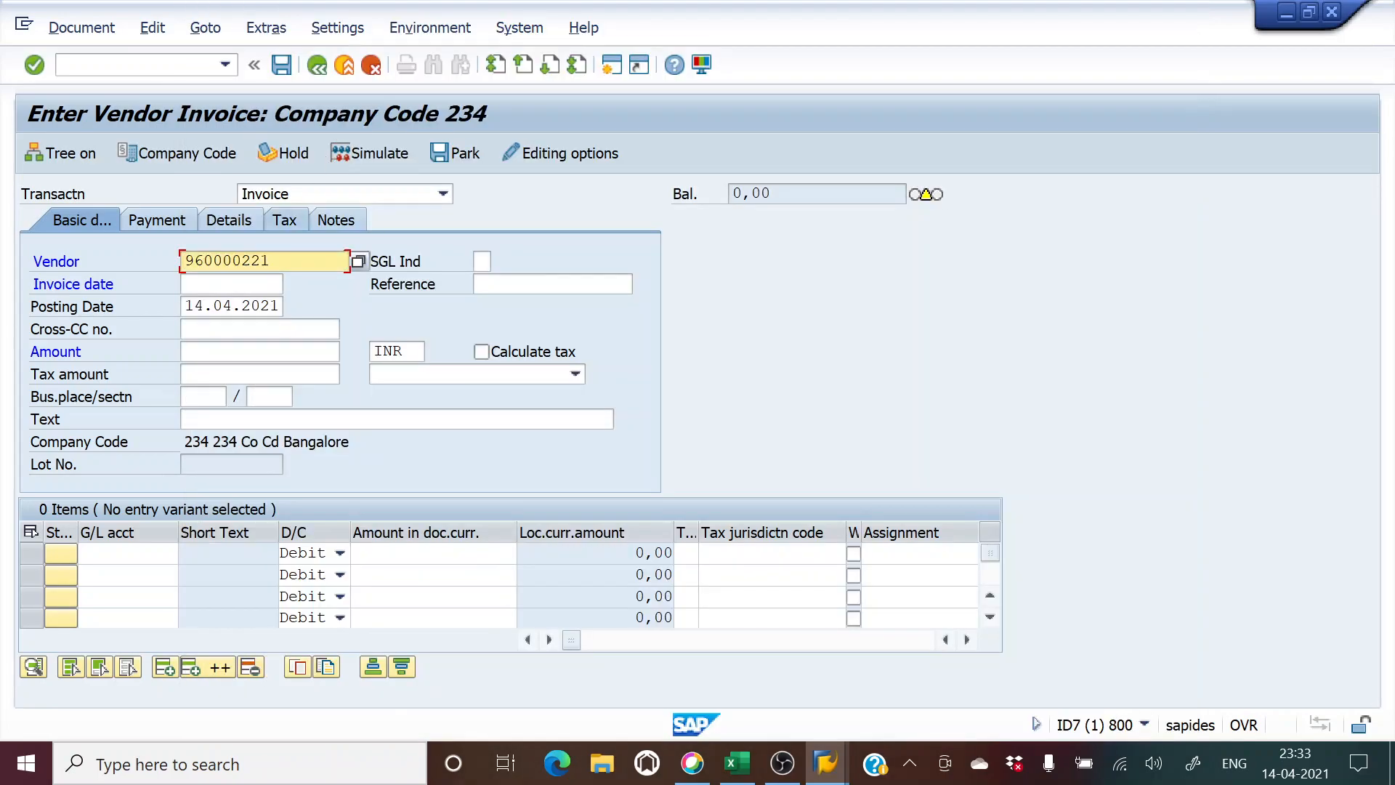
Set the invoice amount to 900000 and its text to Purchase RM 11.
click(260, 352)
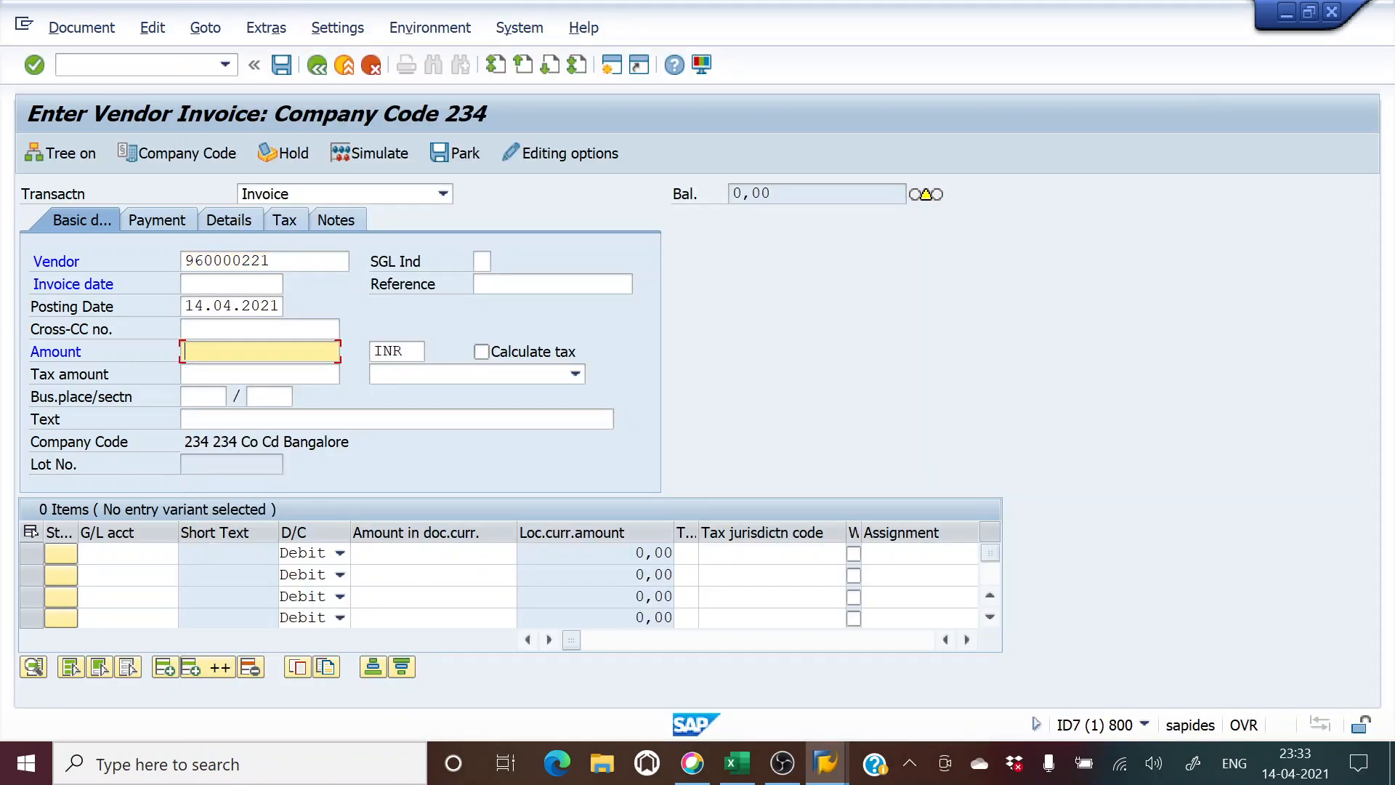
text(900000)
click(260, 419)
text(p)
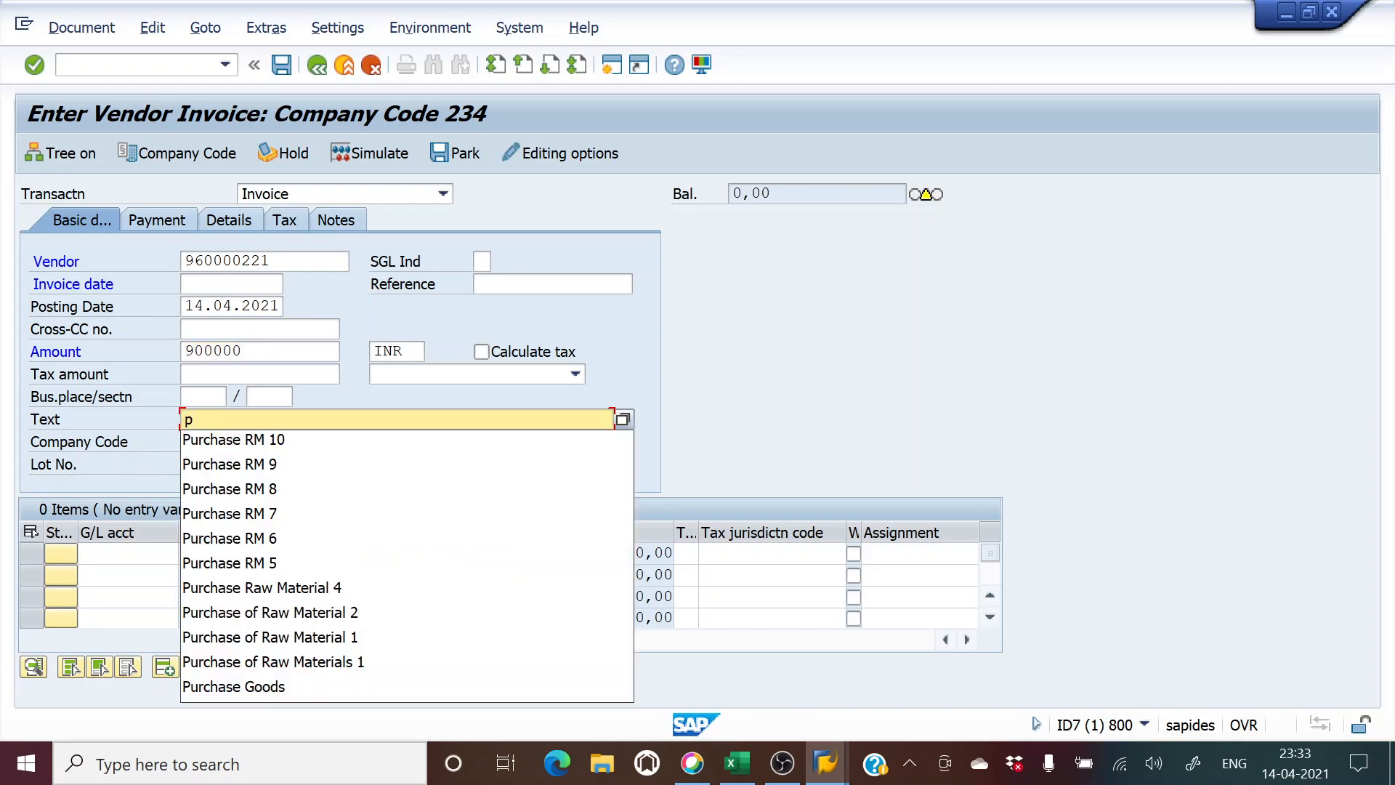
key(Down)
key(Return)
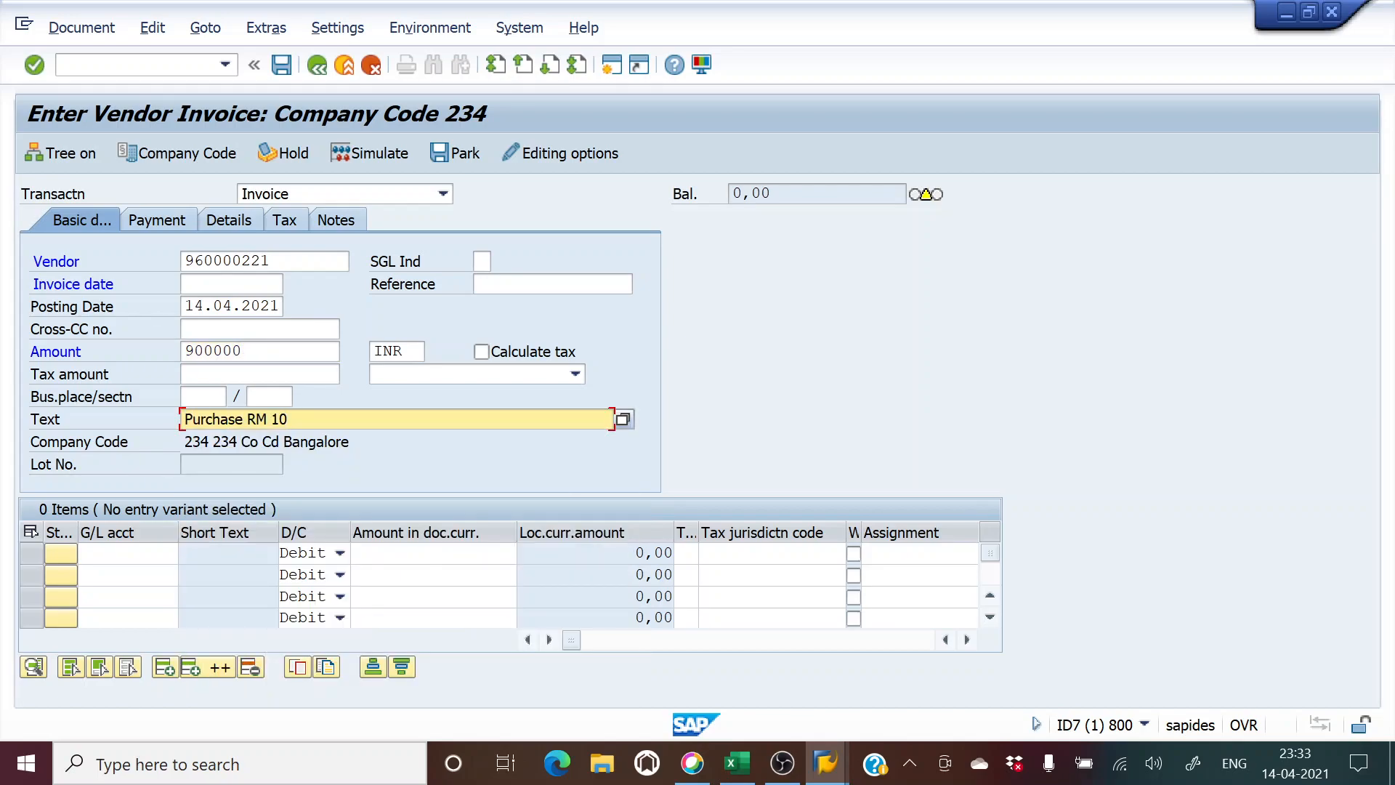
key(BackSpace)
text(1)
Add a debit line item for the Purchase A/C G/L account, using * as its amount and + as its text.
click(177, 552)
click(179, 553)
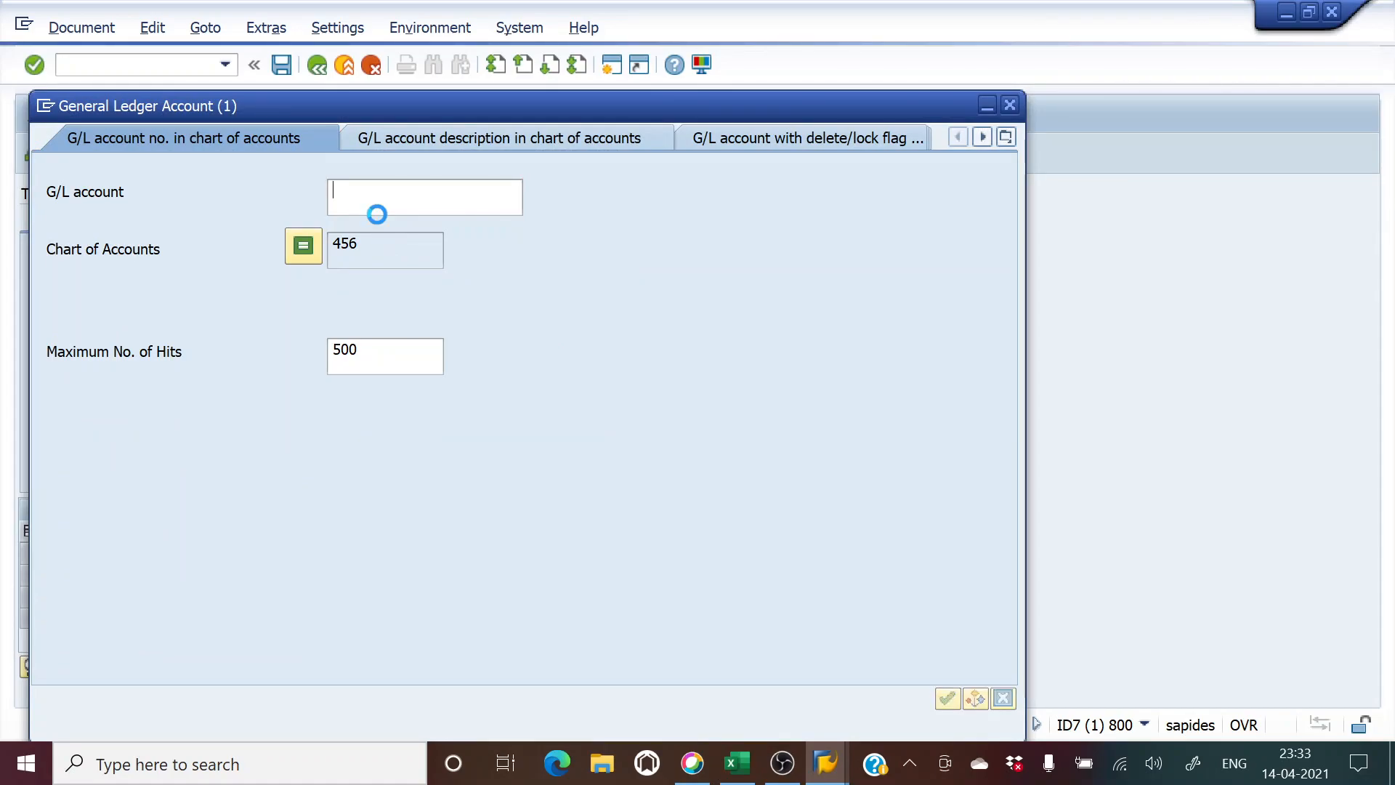
key(Return)
double_click(184, 320)
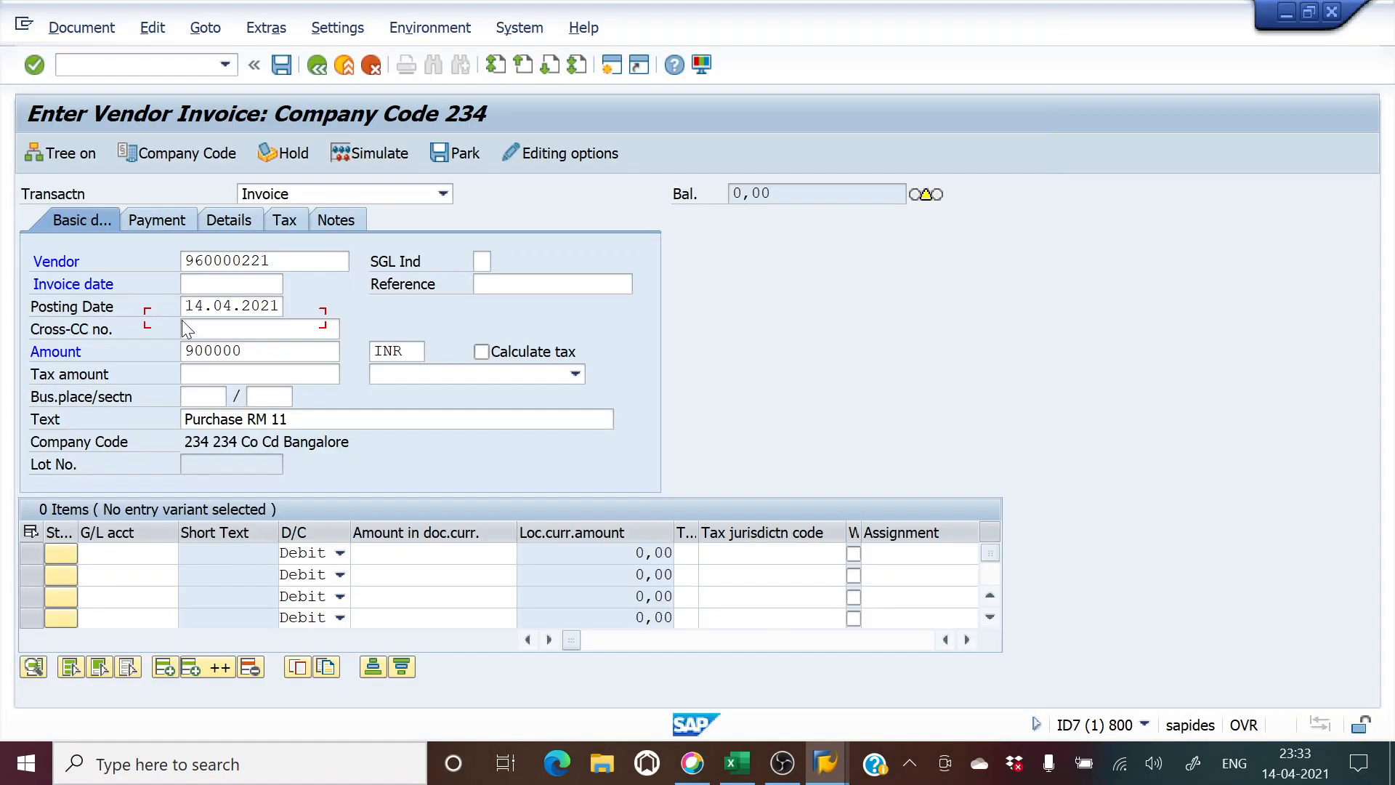
click(434, 553)
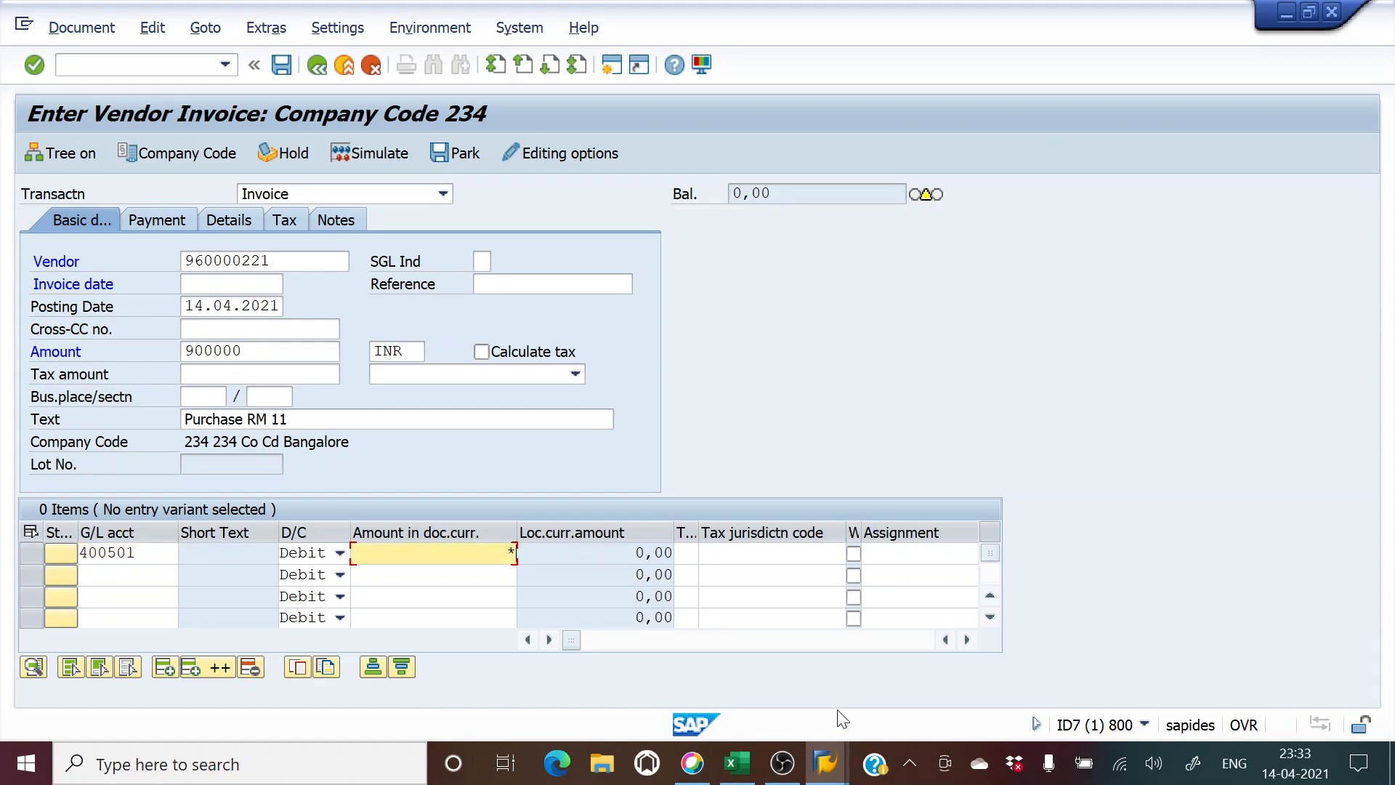
click(967, 641)
click(968, 640)
click(967, 640)
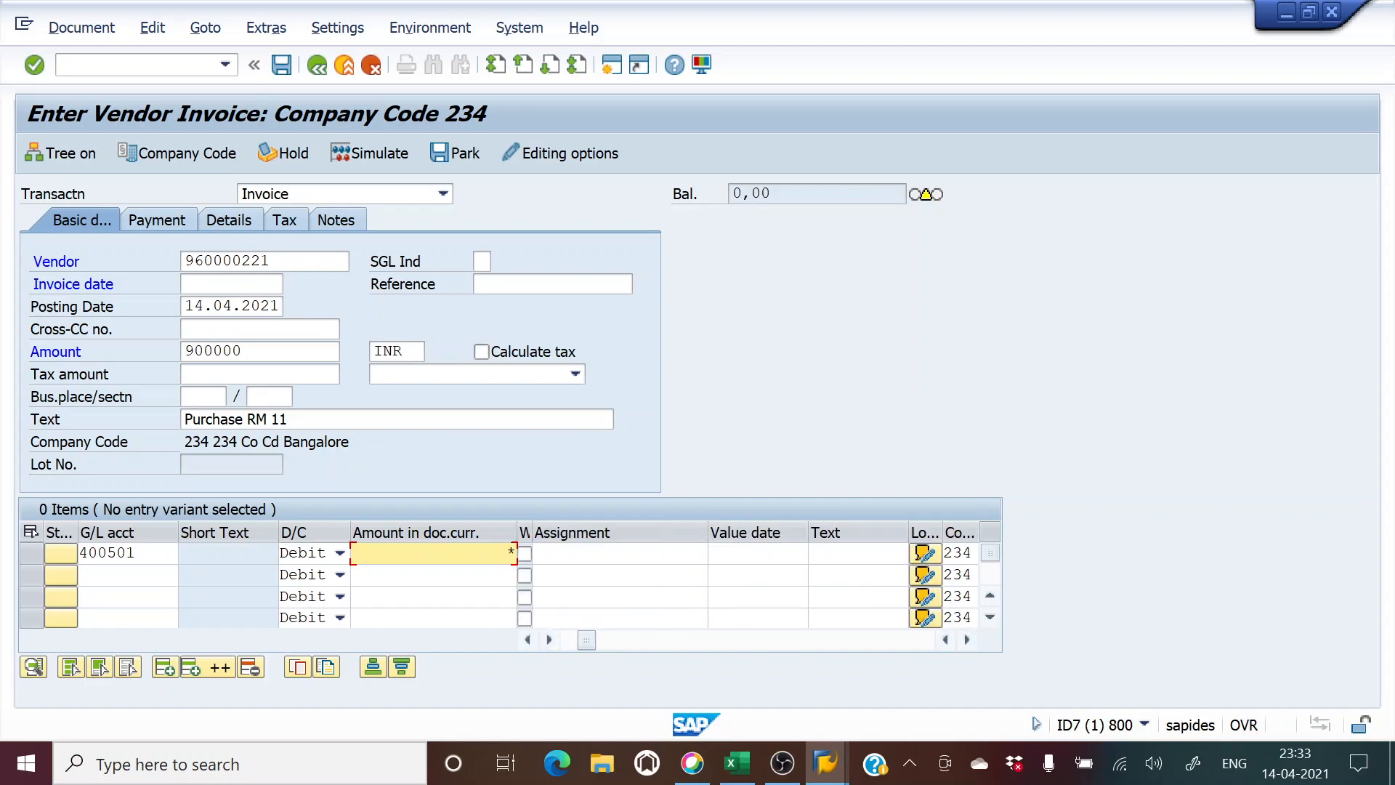
click(815, 554)
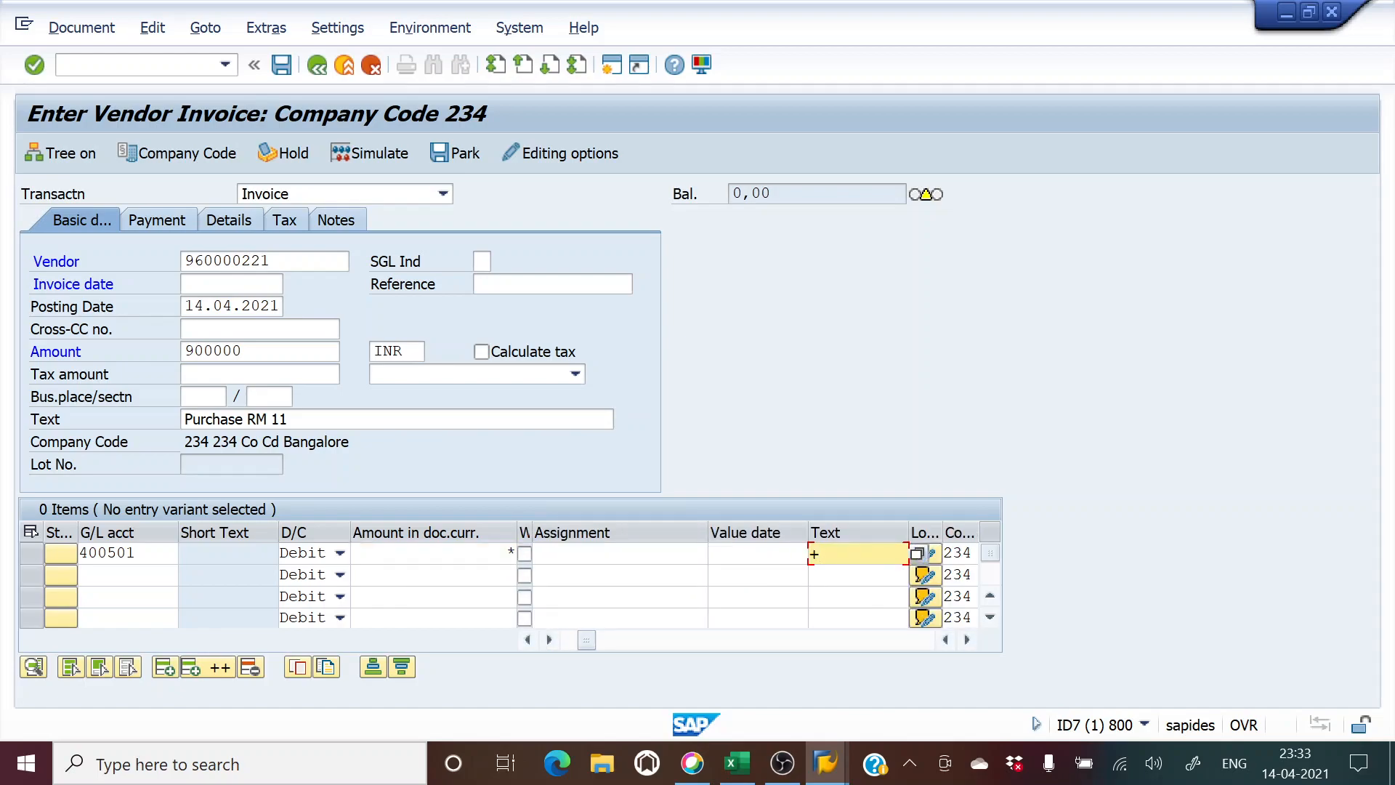
Set the invoice date to 14.04.2021 by copying the posting date, acknowledge the vendor advance notice, and post the invoice.
key(Return)
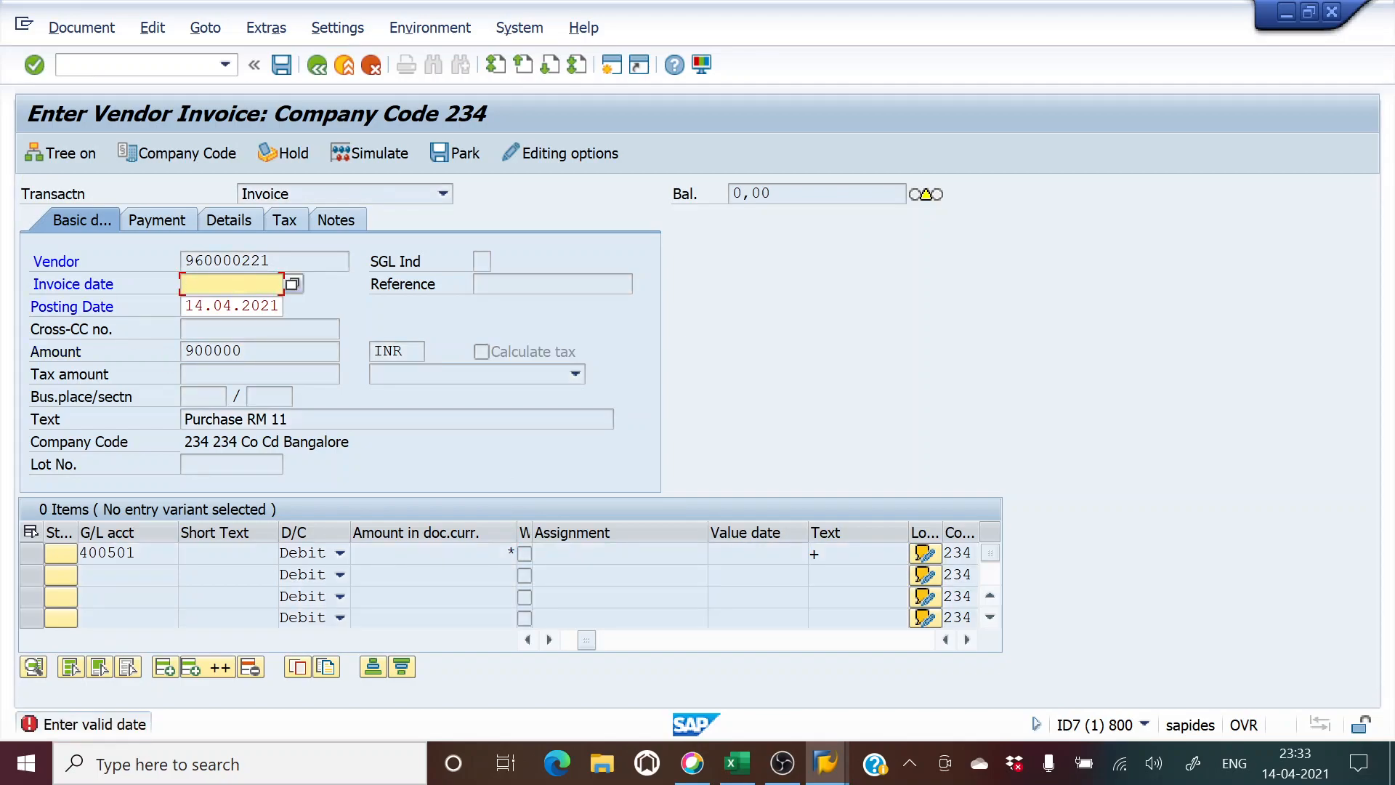
double_click(232, 306)
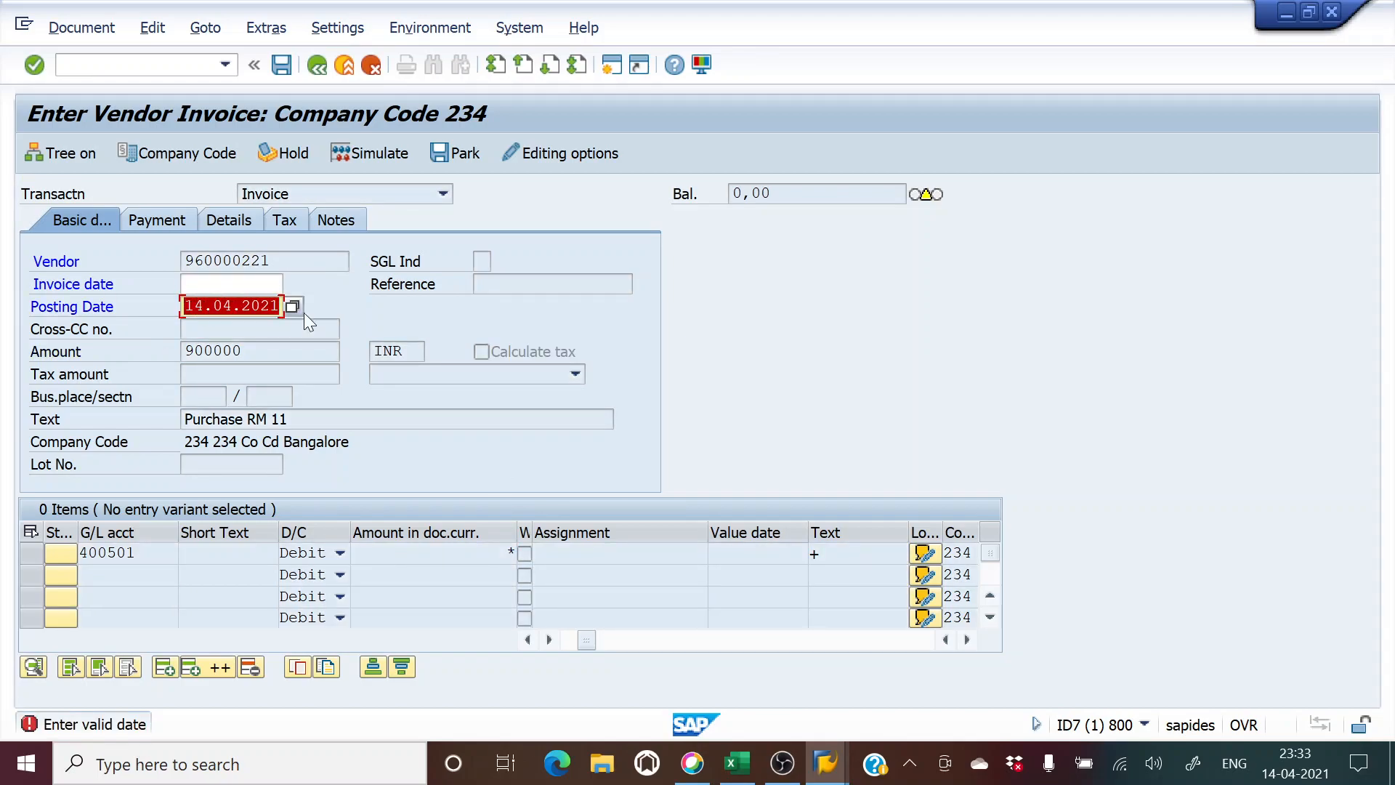
key(ctrl+c)
click(205, 285)
key(ctrl+v)
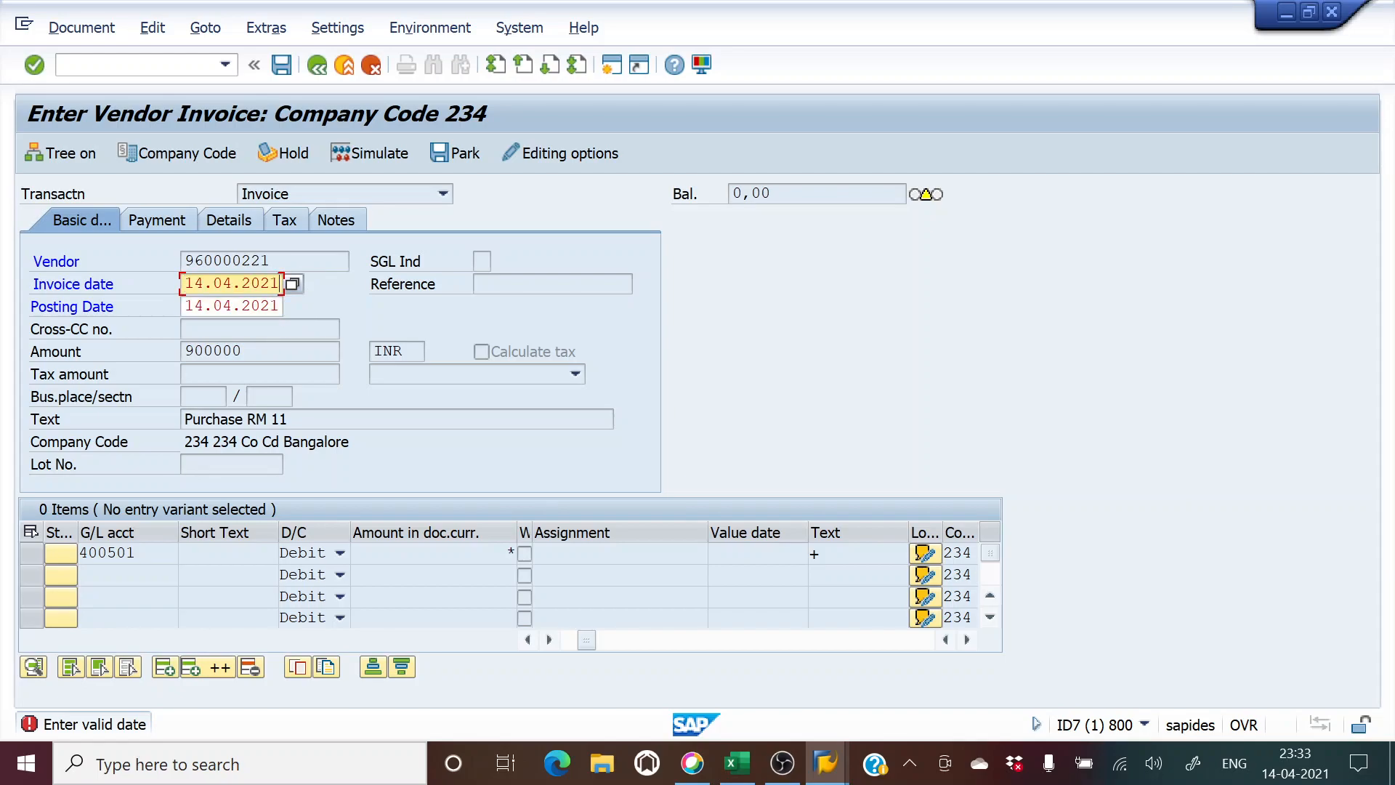
key(Return)
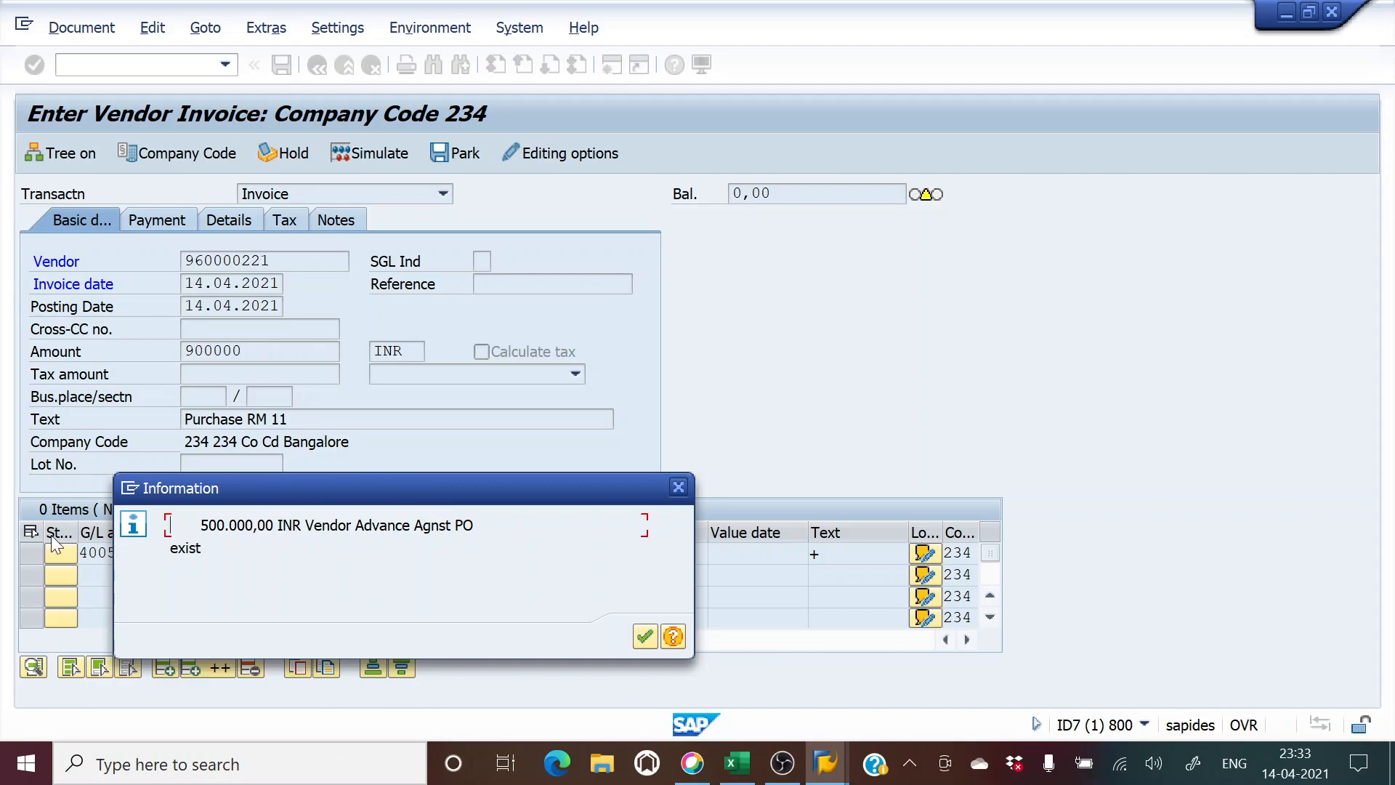
click(639, 639)
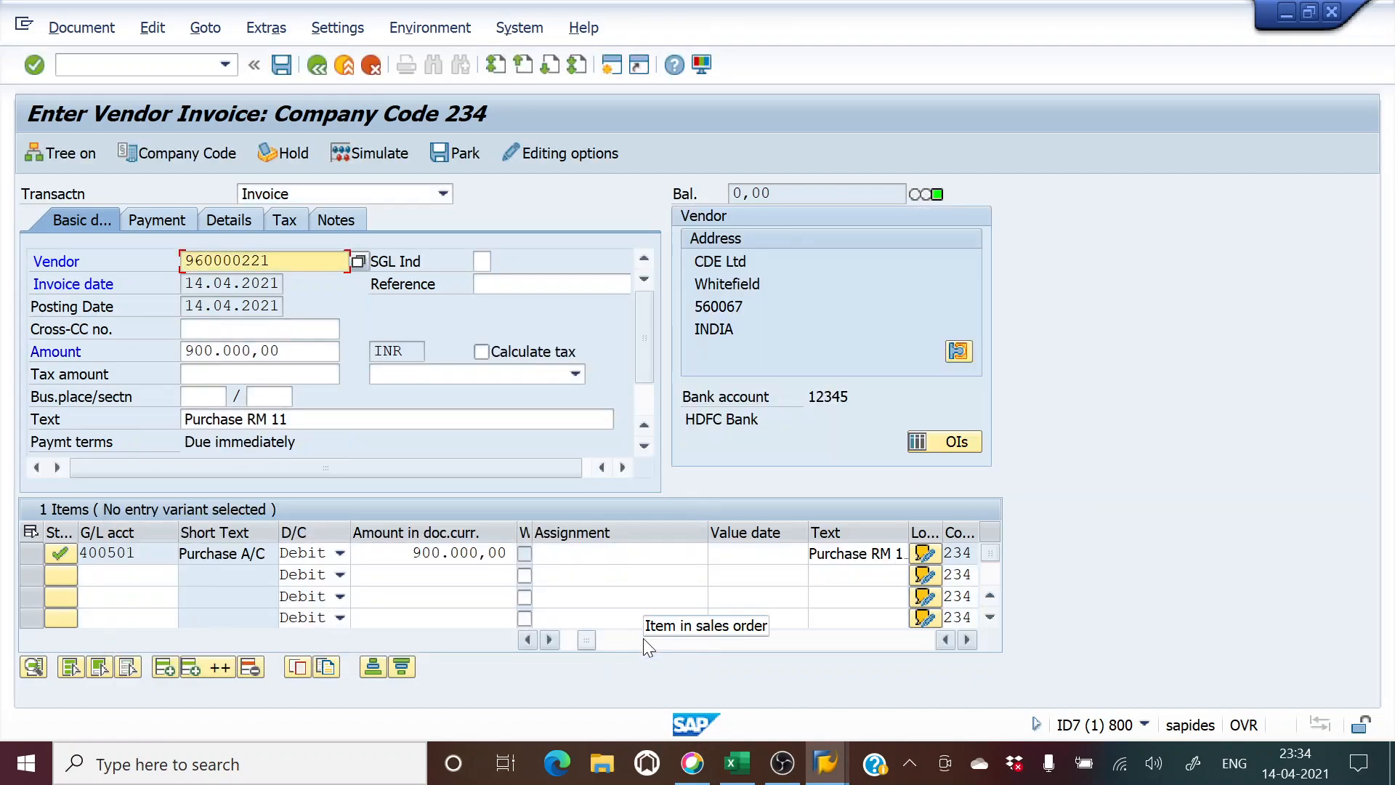
click(280, 70)
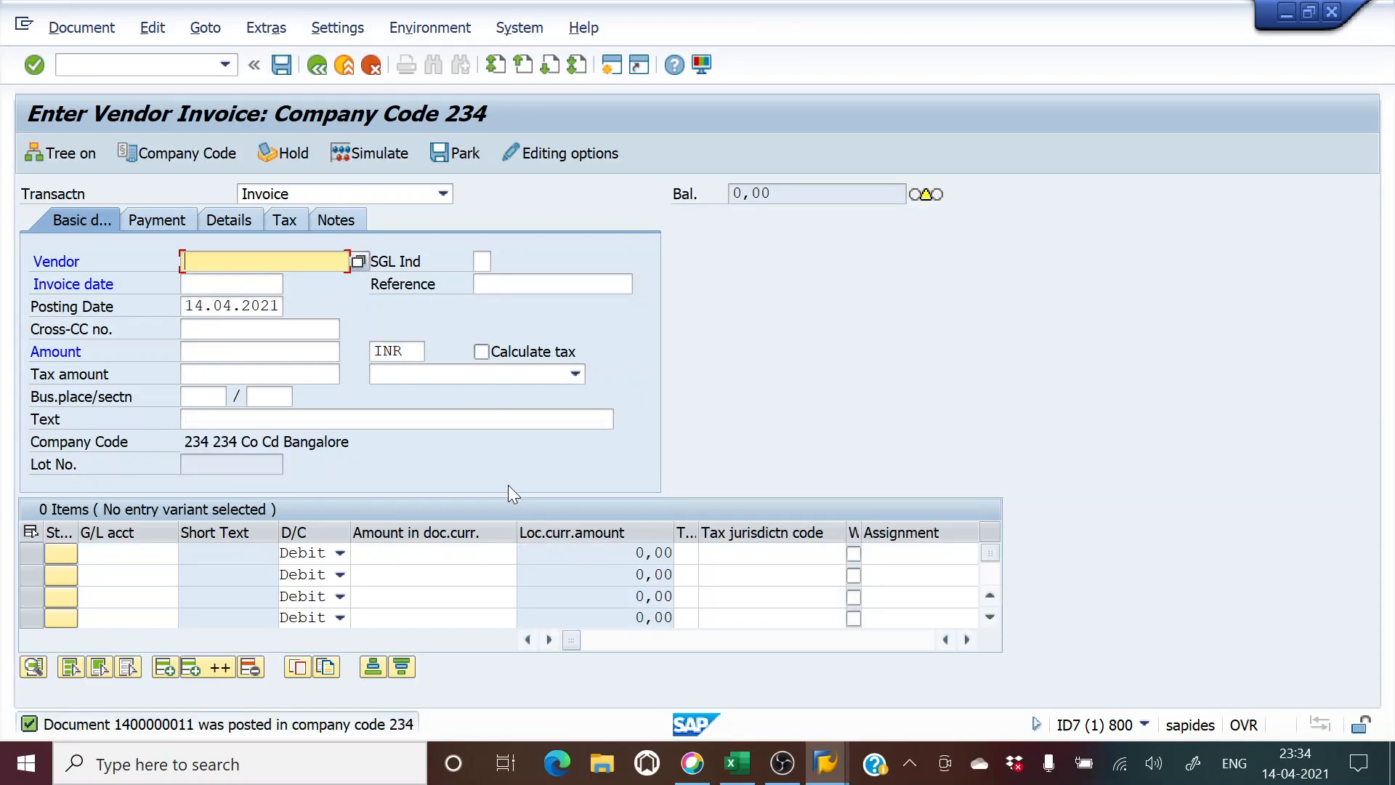
Switch to the vendor line item display session and refresh the list of CDE Ltd's items.
key(alt+Tab)
key(alt+Tab)
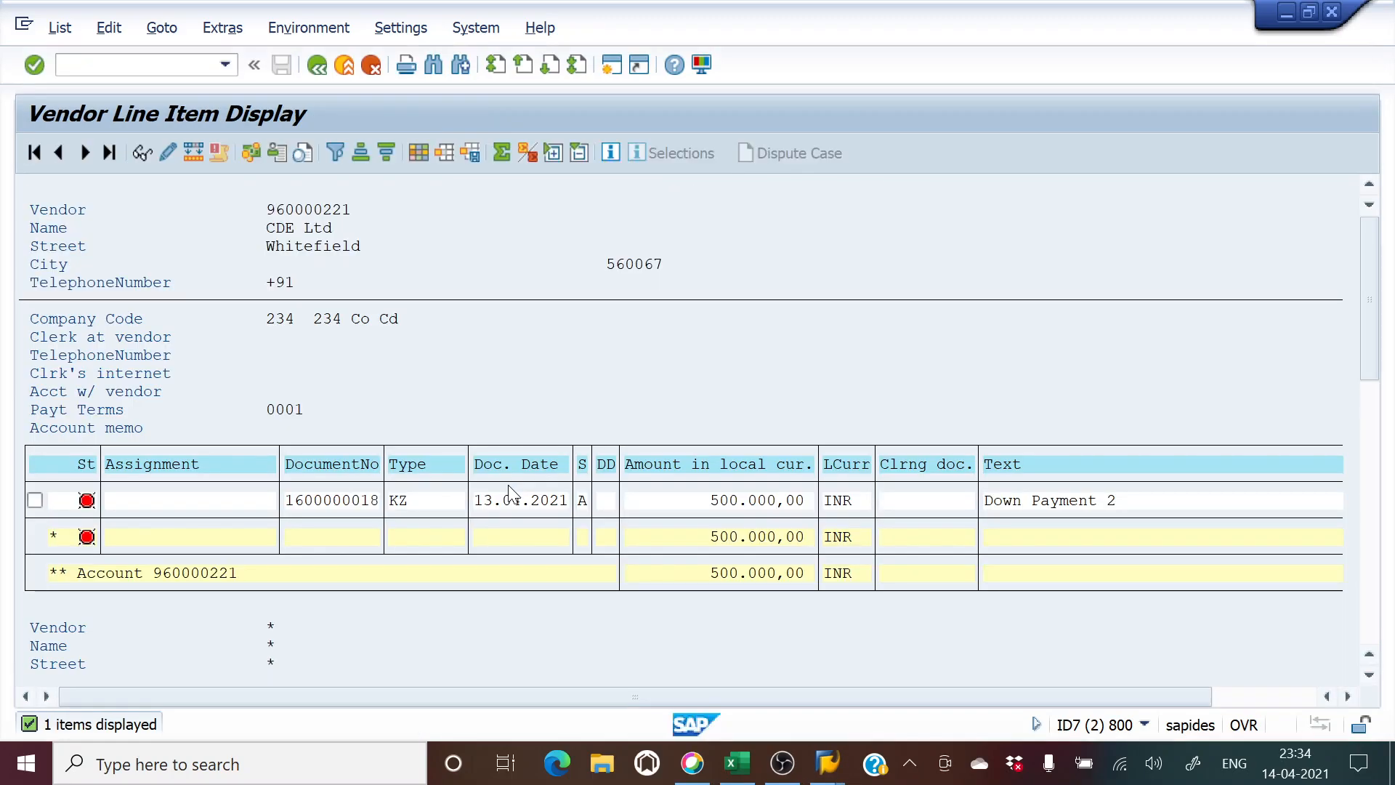
click(48, 33)
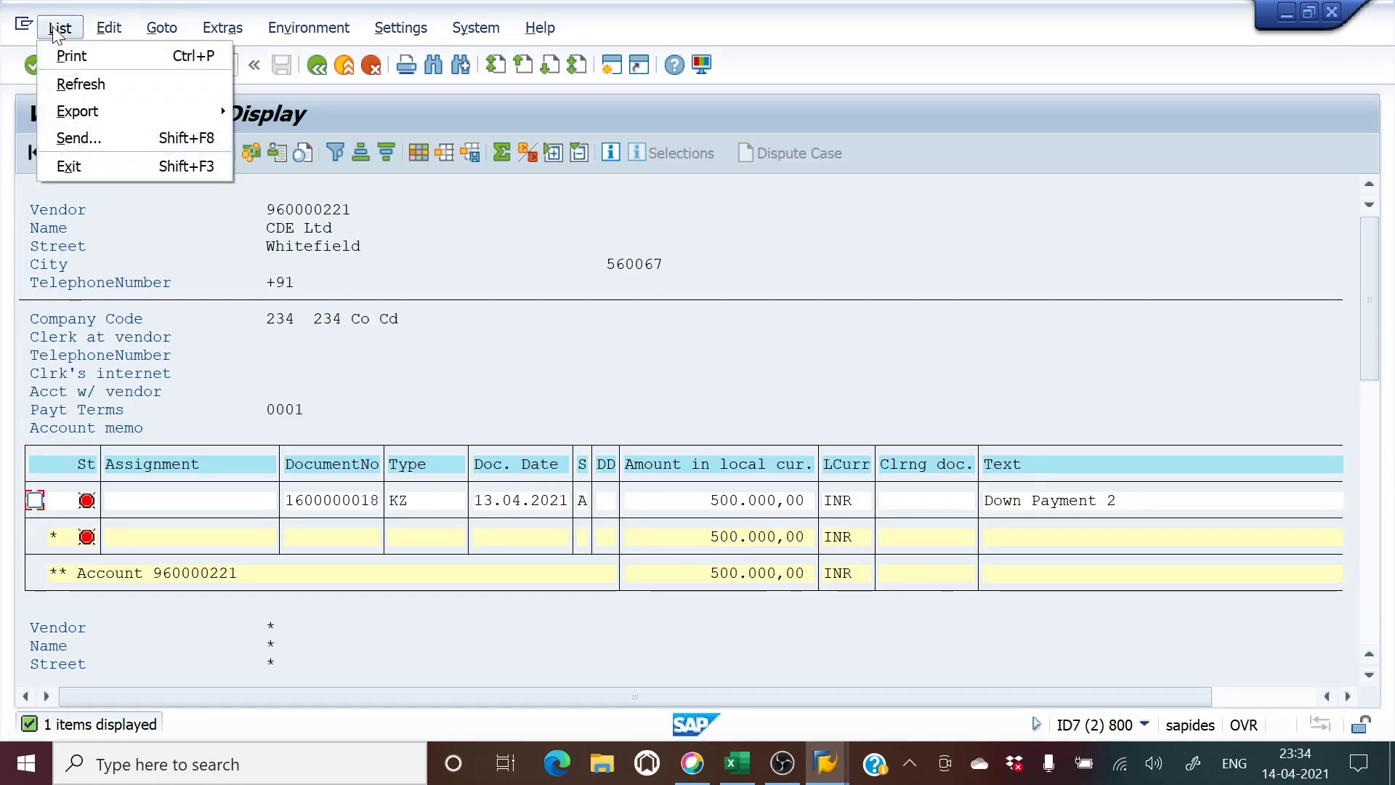
click(83, 85)
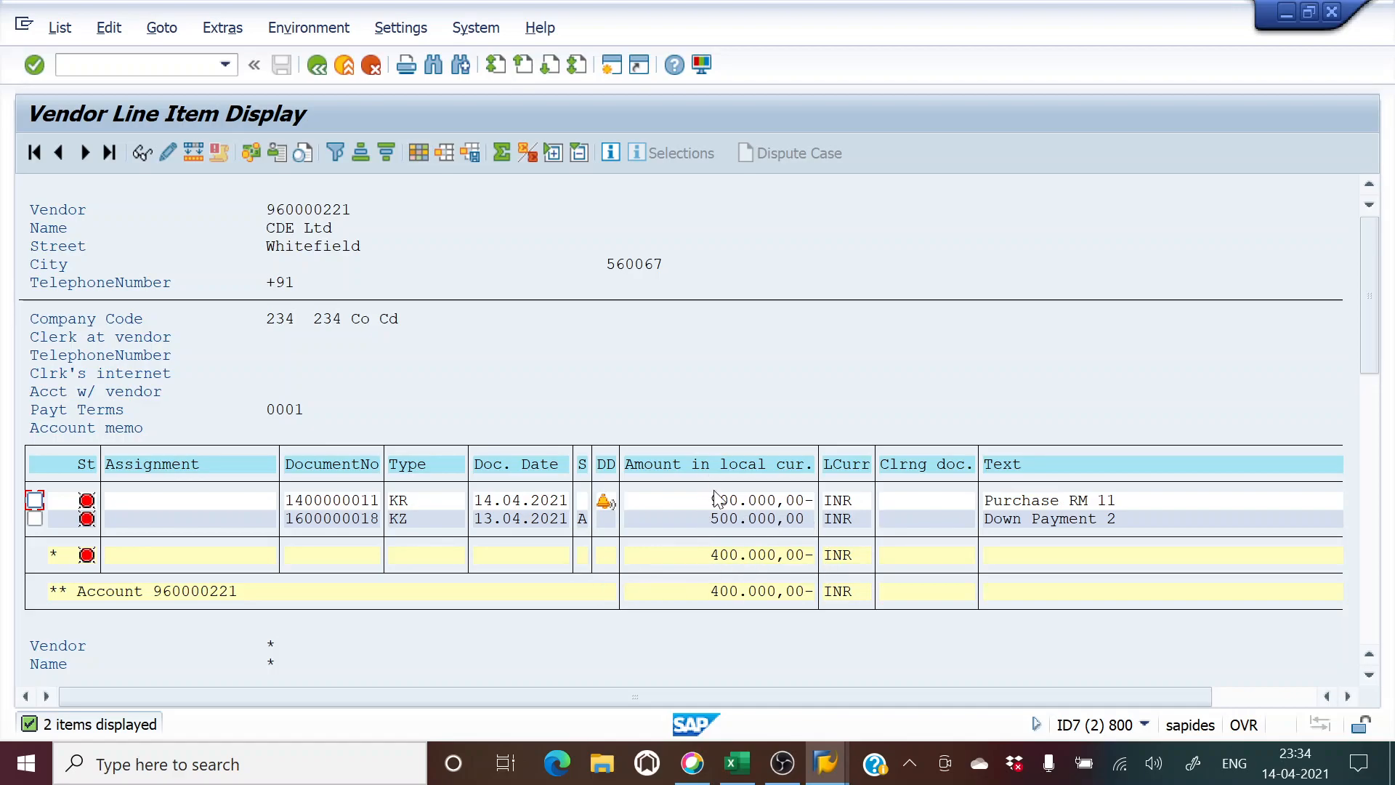
Exit the vendor invoice entry in the first session without saving and return to SAP Easy Access.
key(alt+Tab)
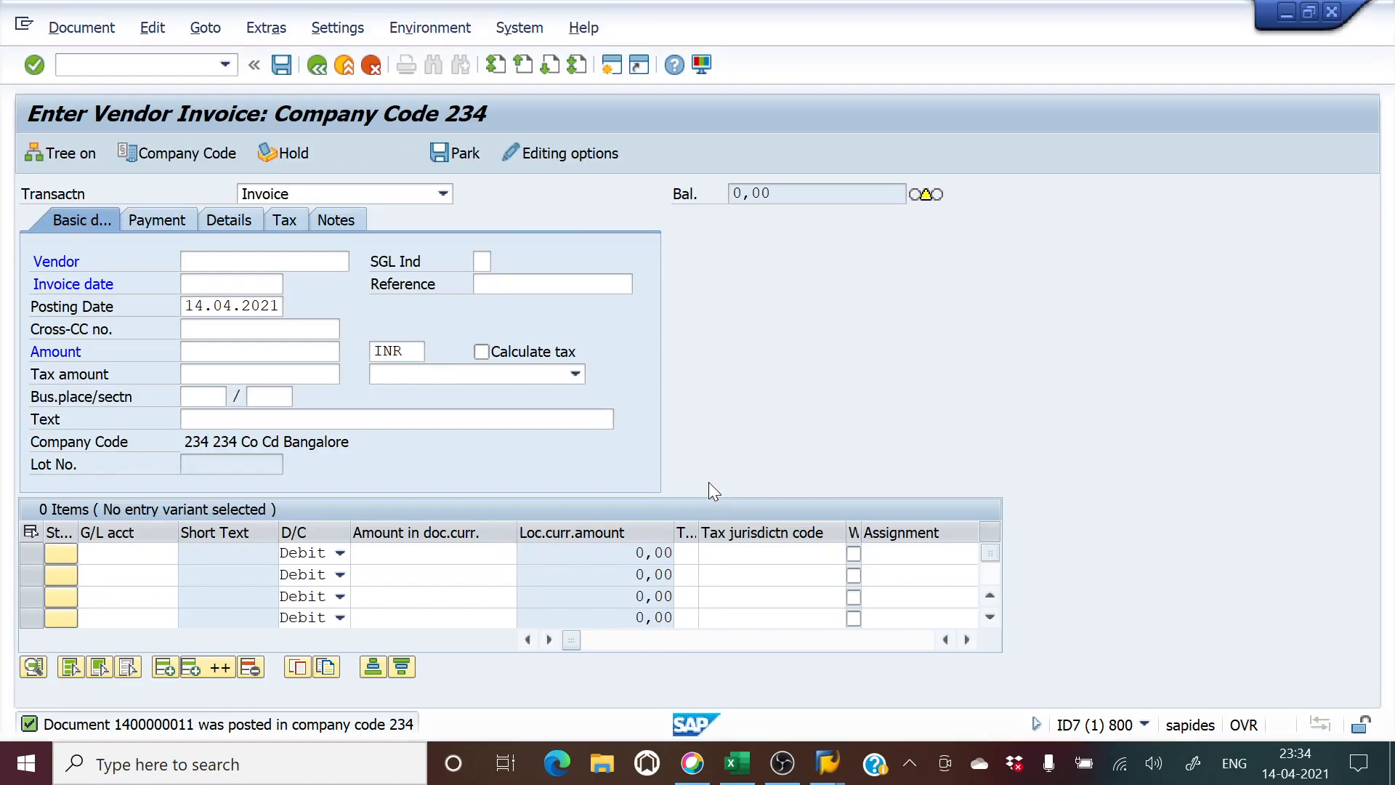
click(317, 67)
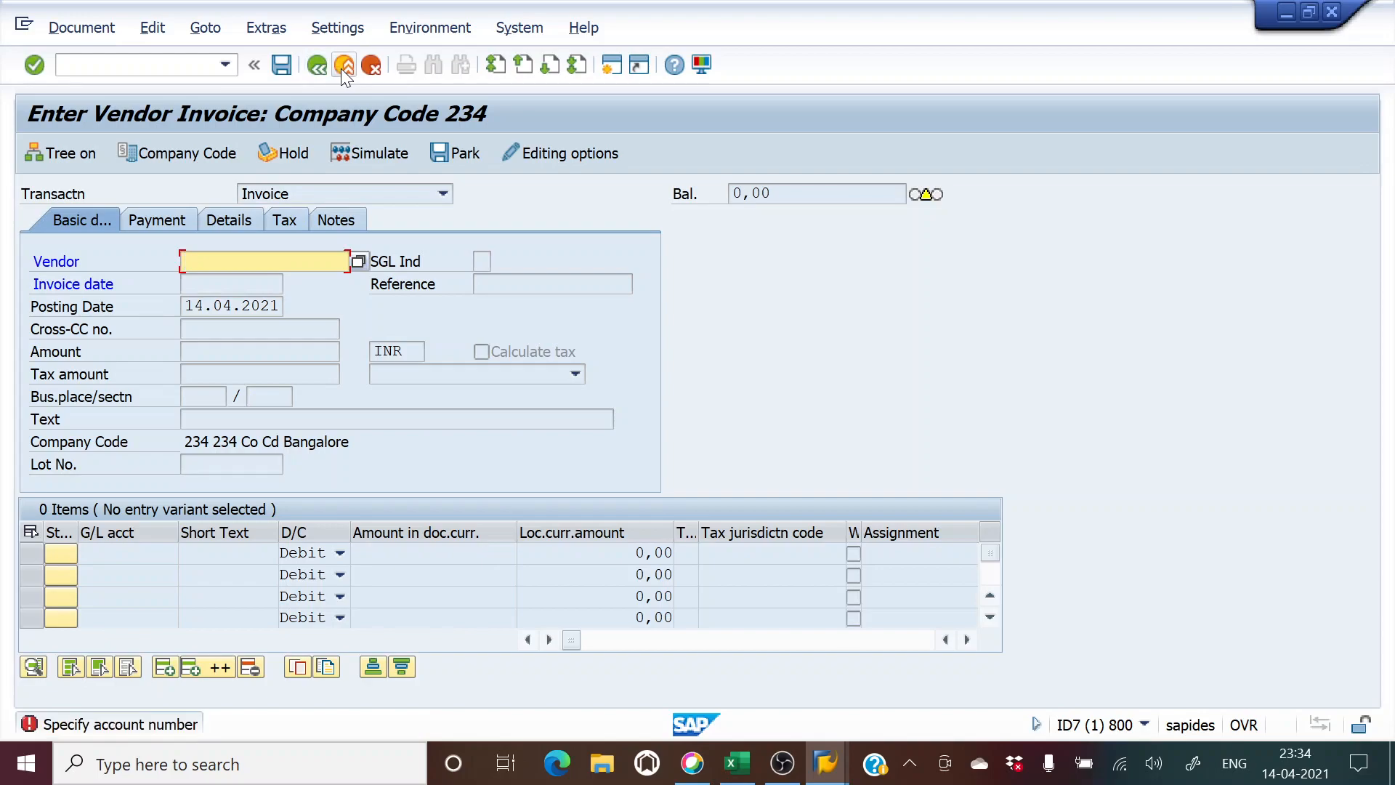
click(342, 68)
click(555, 460)
click(371, 67)
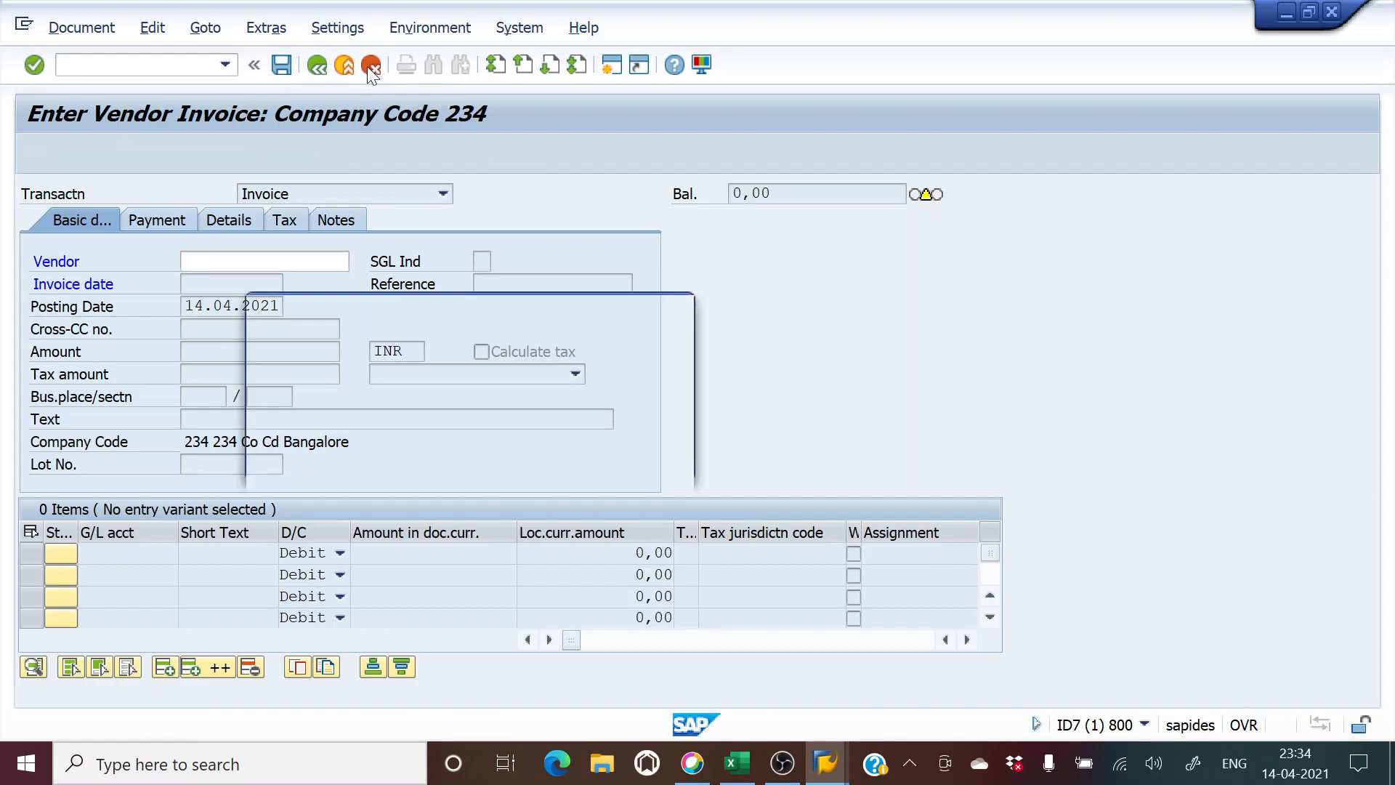
click(414, 455)
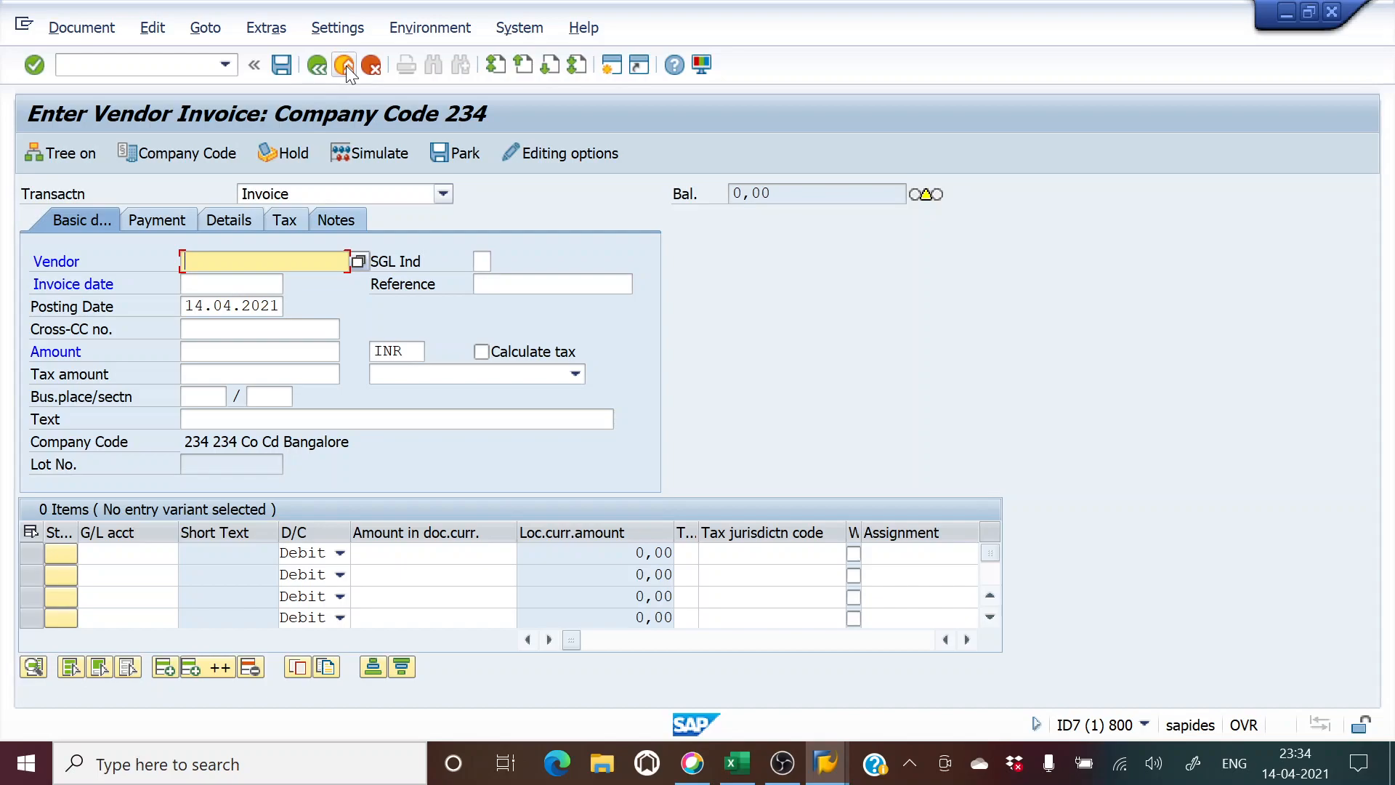
click(345, 65)
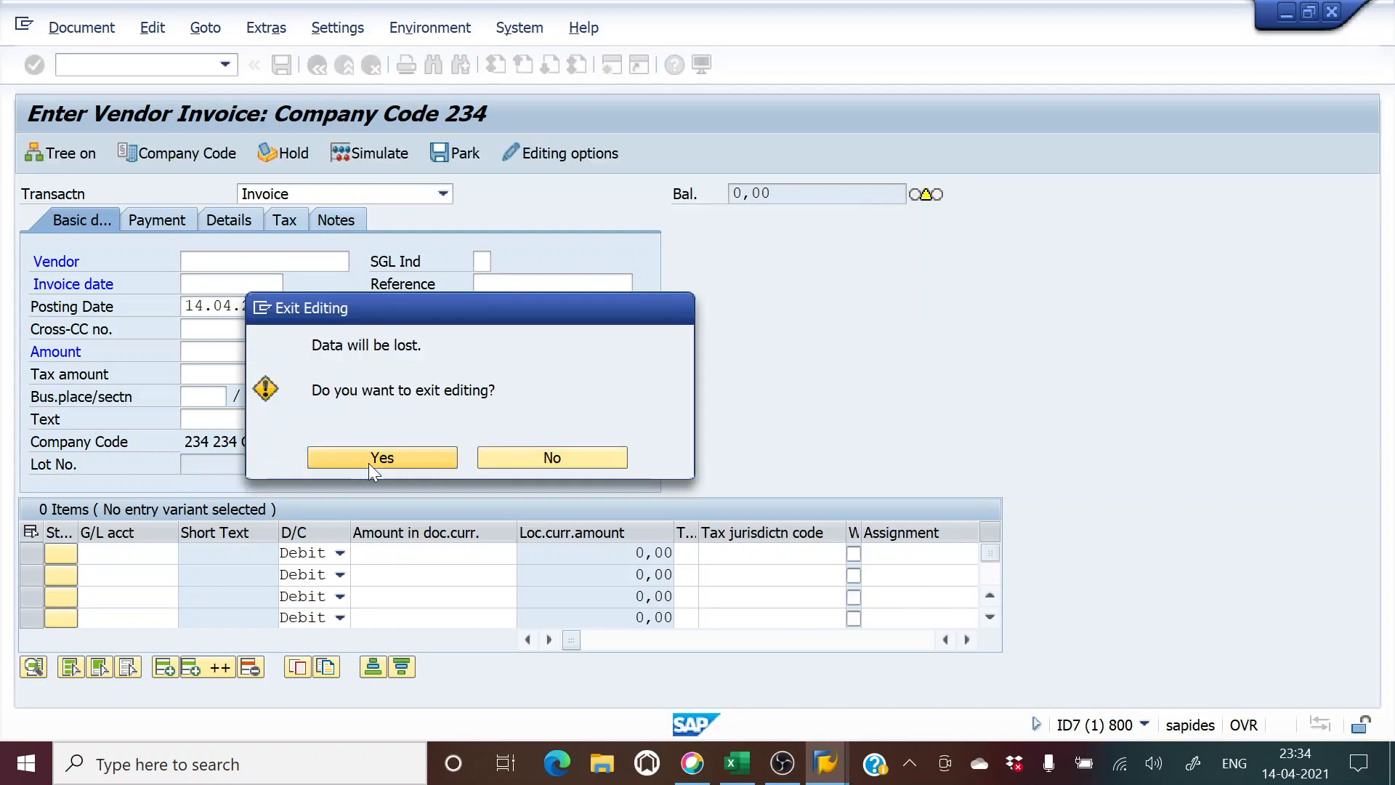
click(374, 458)
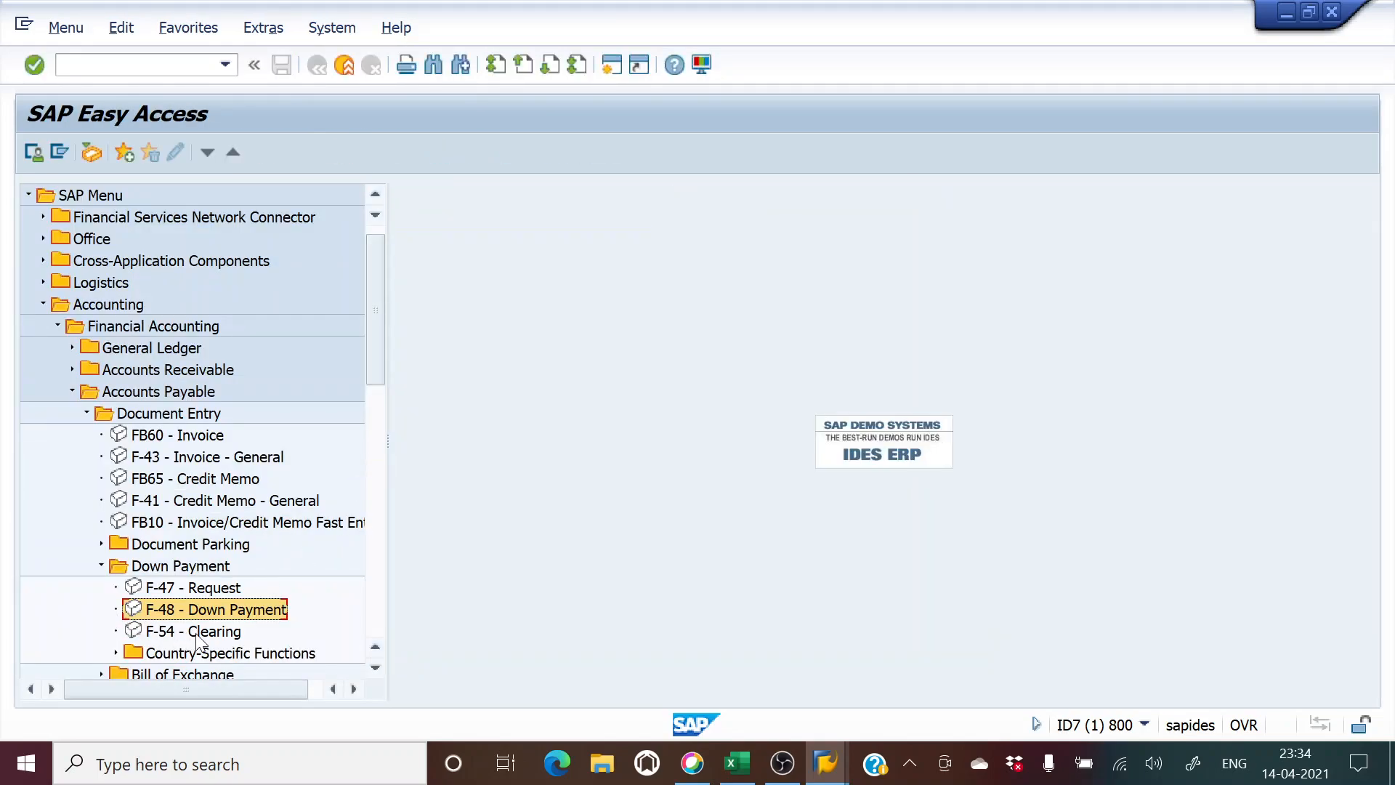
Review the To Advance A/C line of the third entry in Excel and return to F-48 - Down Payment in the SAP menu.
key(alt+Tab)
key(alt+Tab)
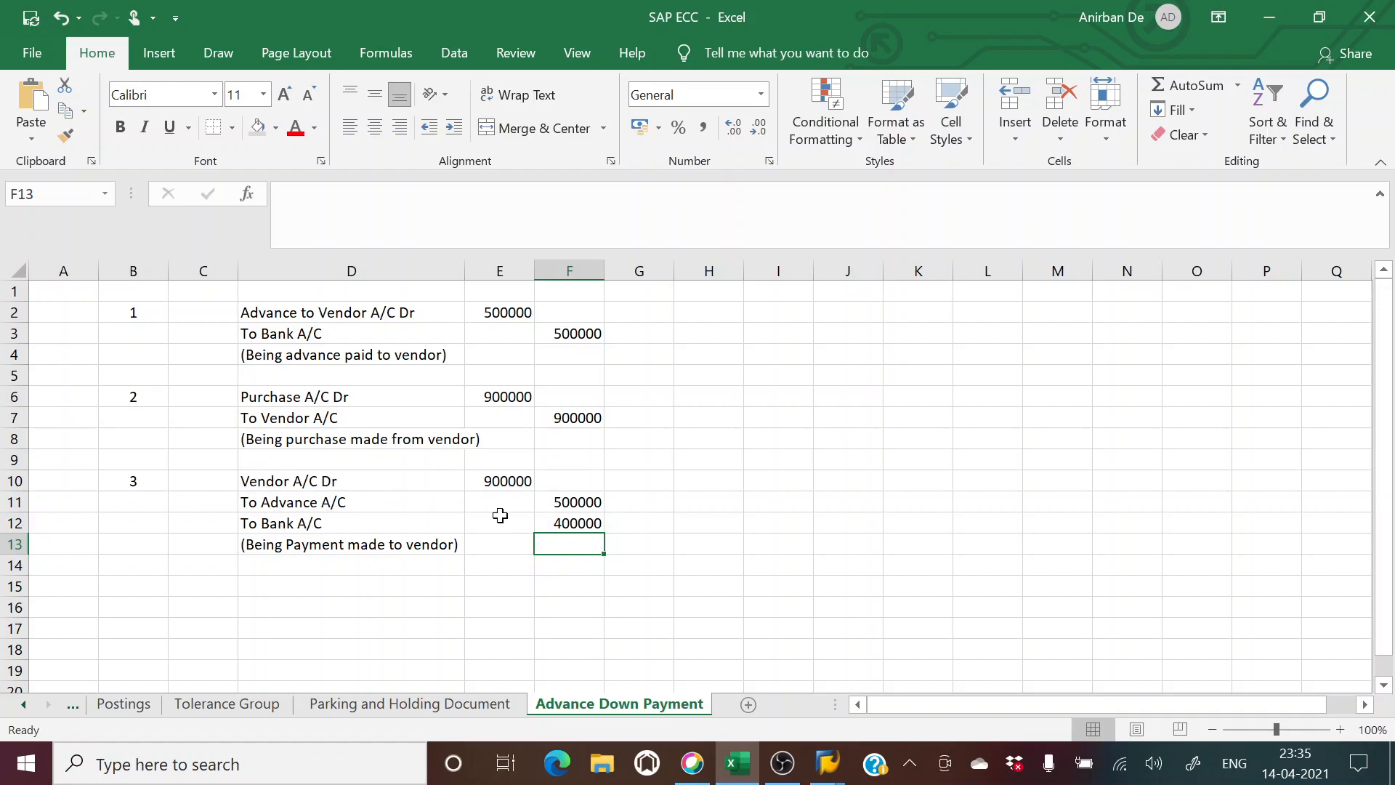
click(258, 504)
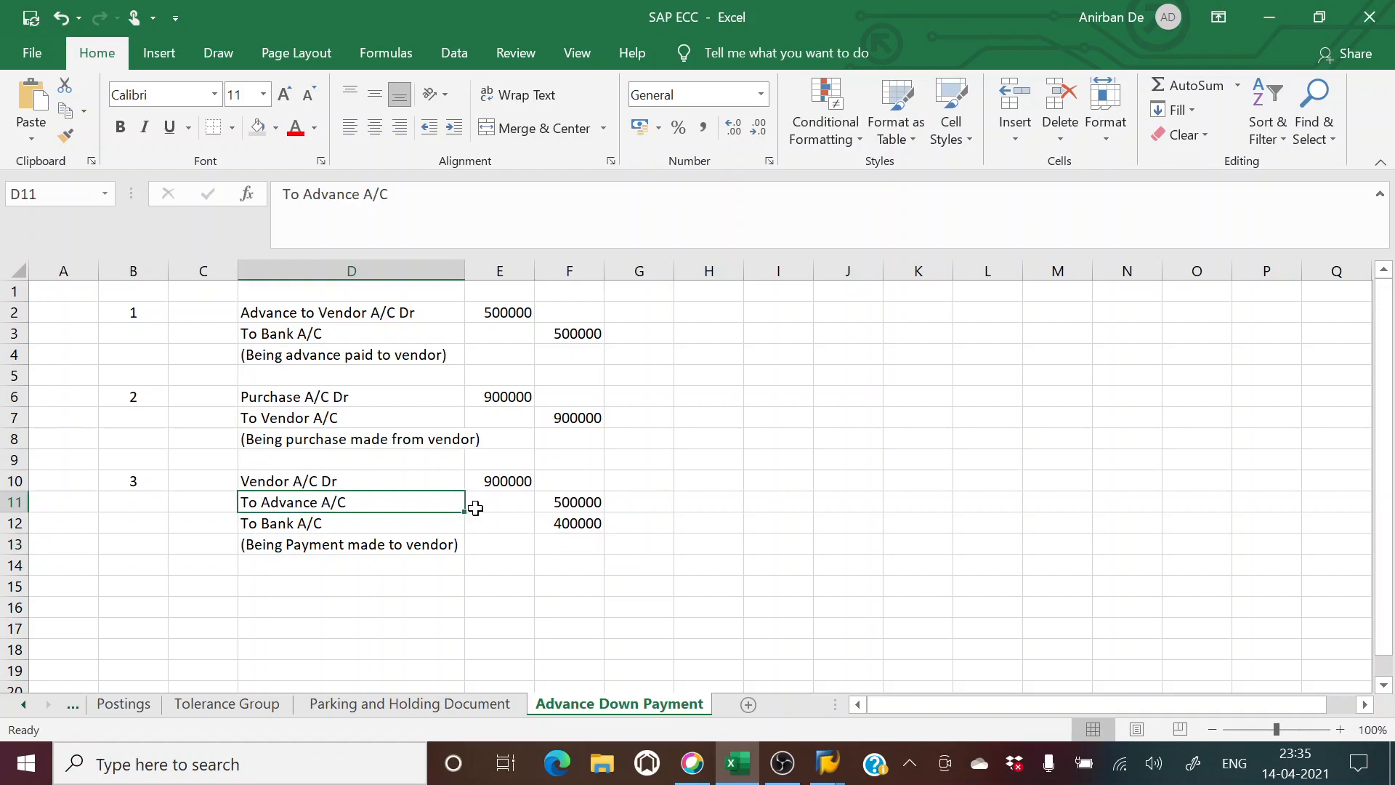
key(alt+Tab)
click(207, 615)
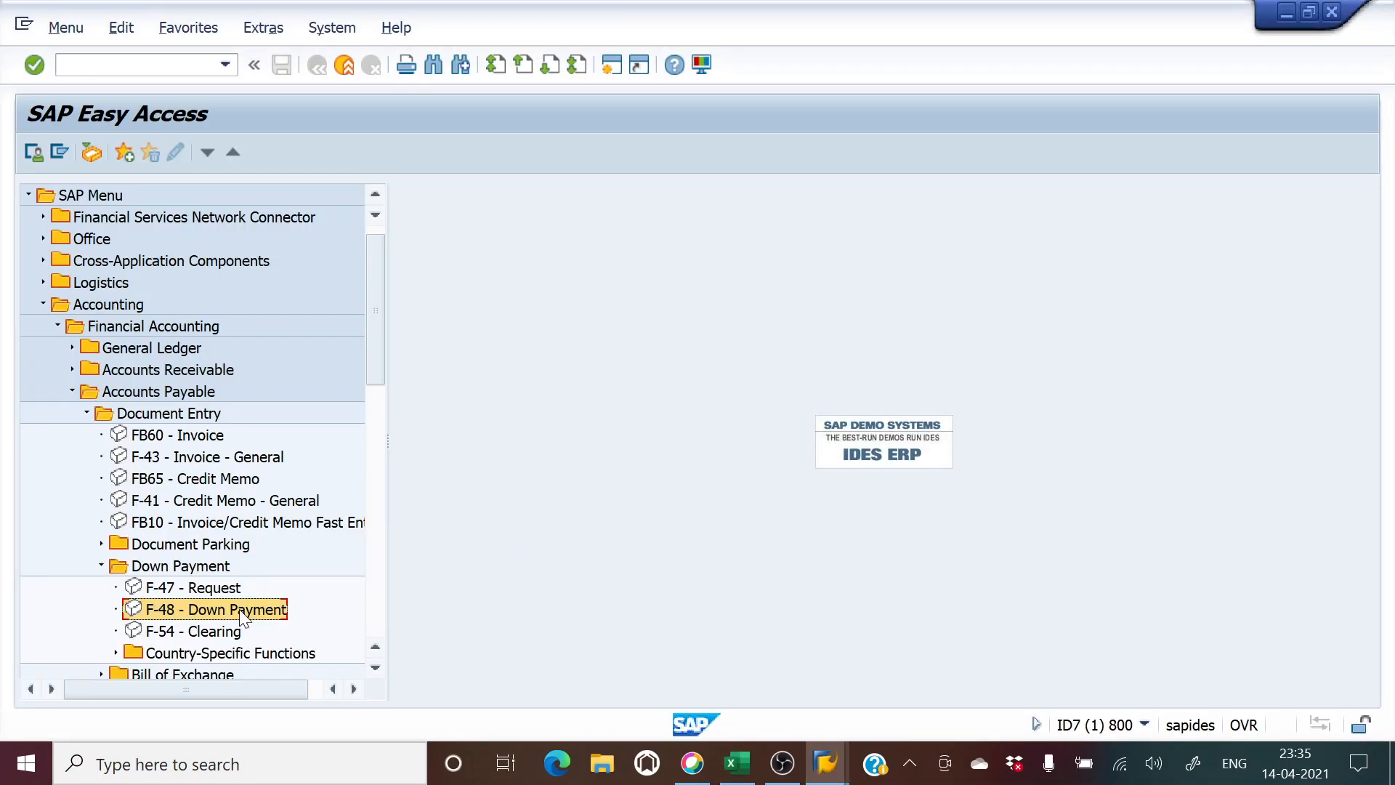
In Excel, note transaction F-47 in H2 beside the first entry and F-48 in H11 beside the To Advance A/C line.
key(alt+Tab)
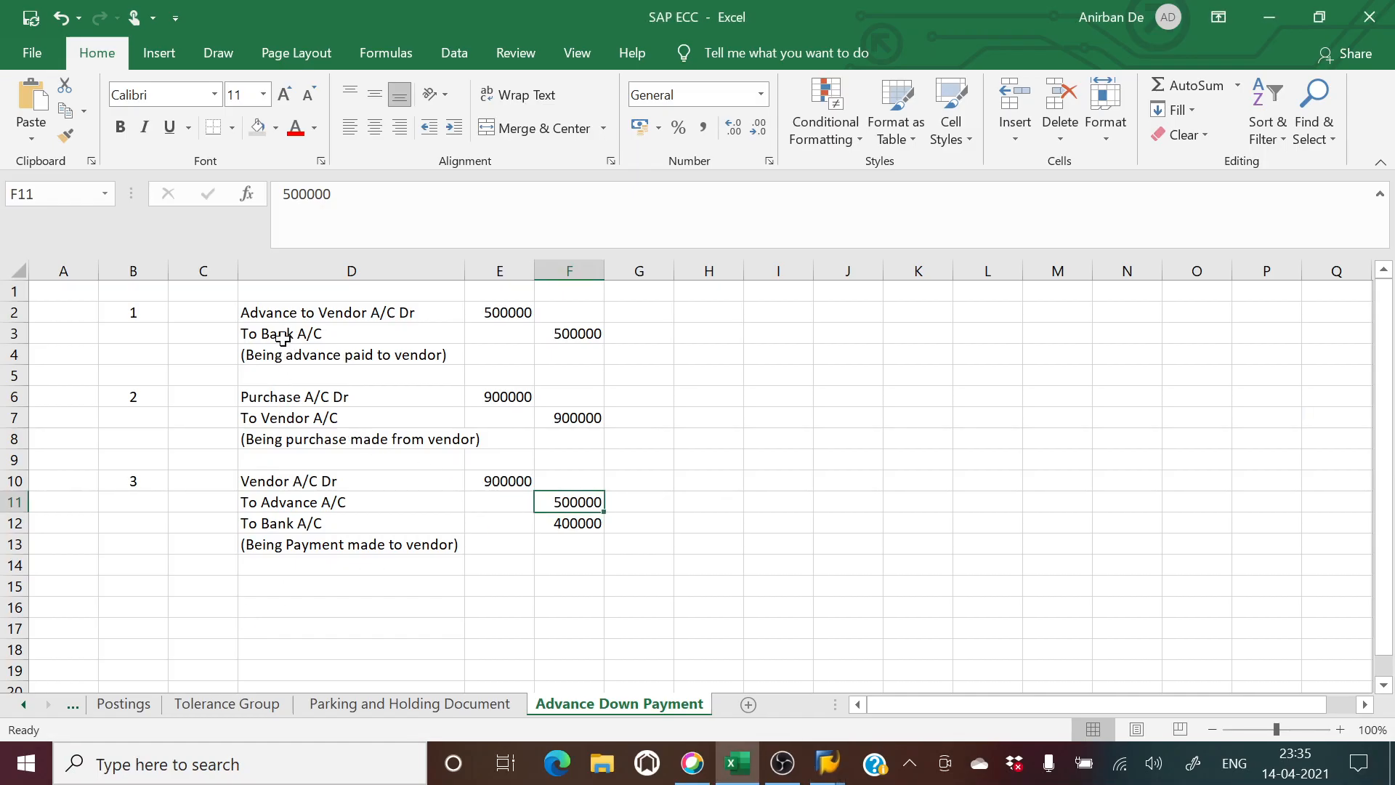
key(alt+Tab)
key(alt+Tab)
click(520, 315)
click(702, 314)
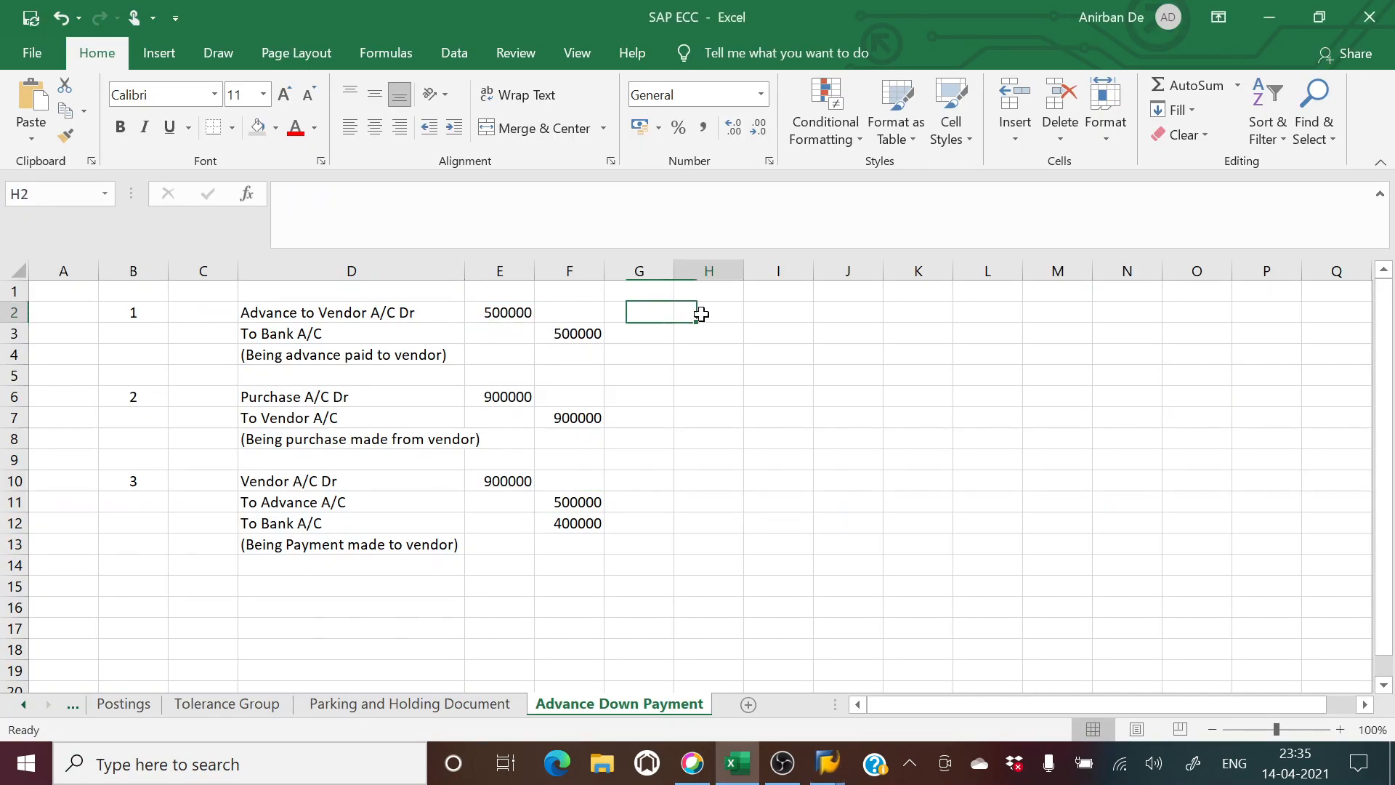
text(F-47)
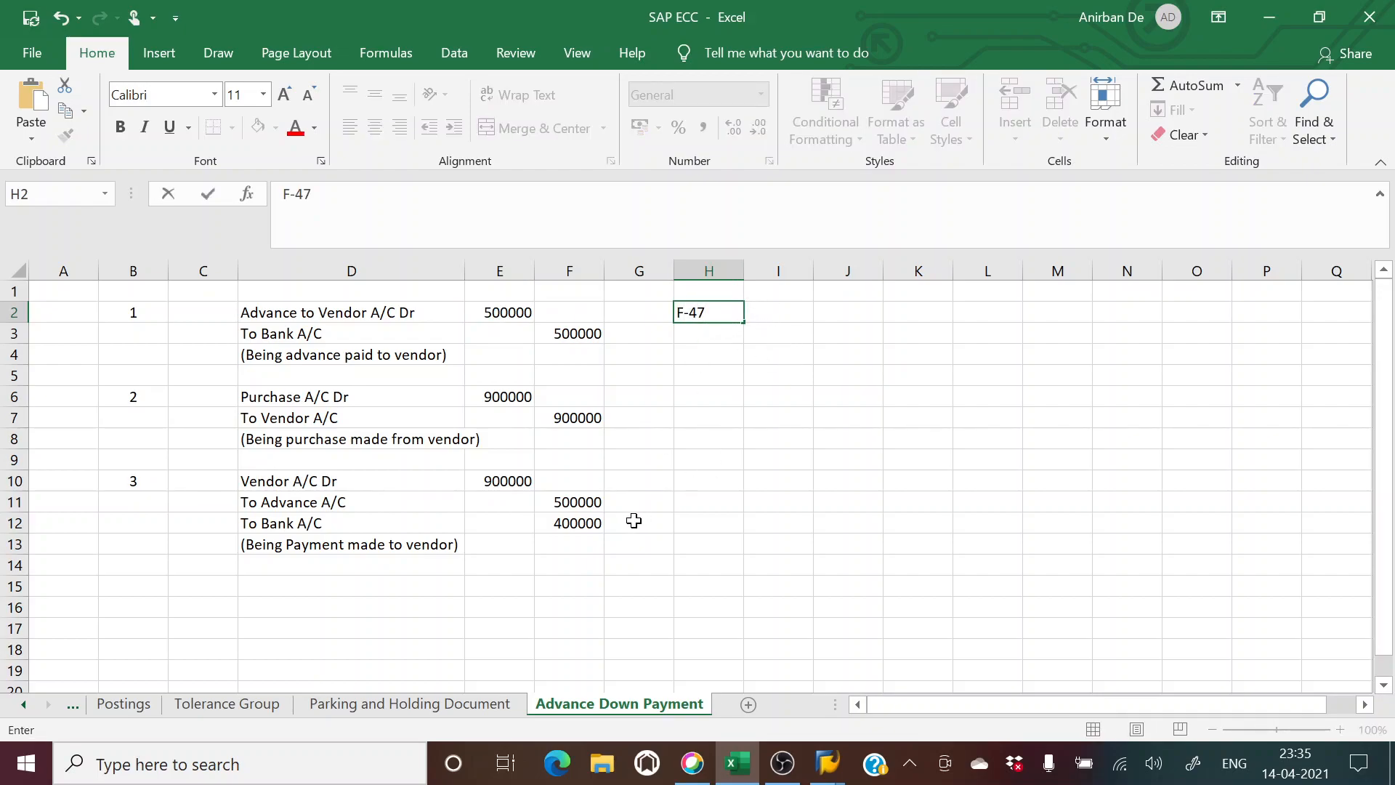
click(697, 504)
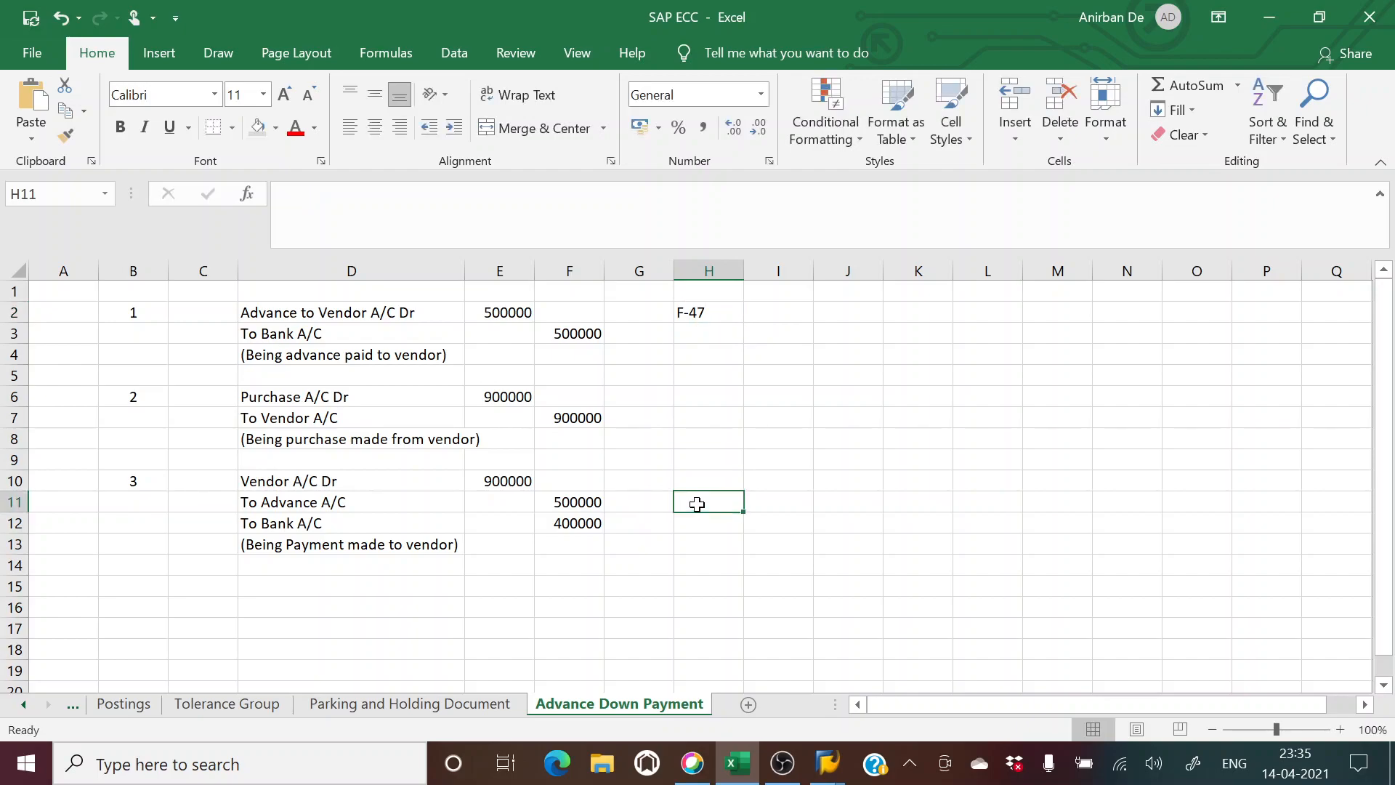
text(F-48)
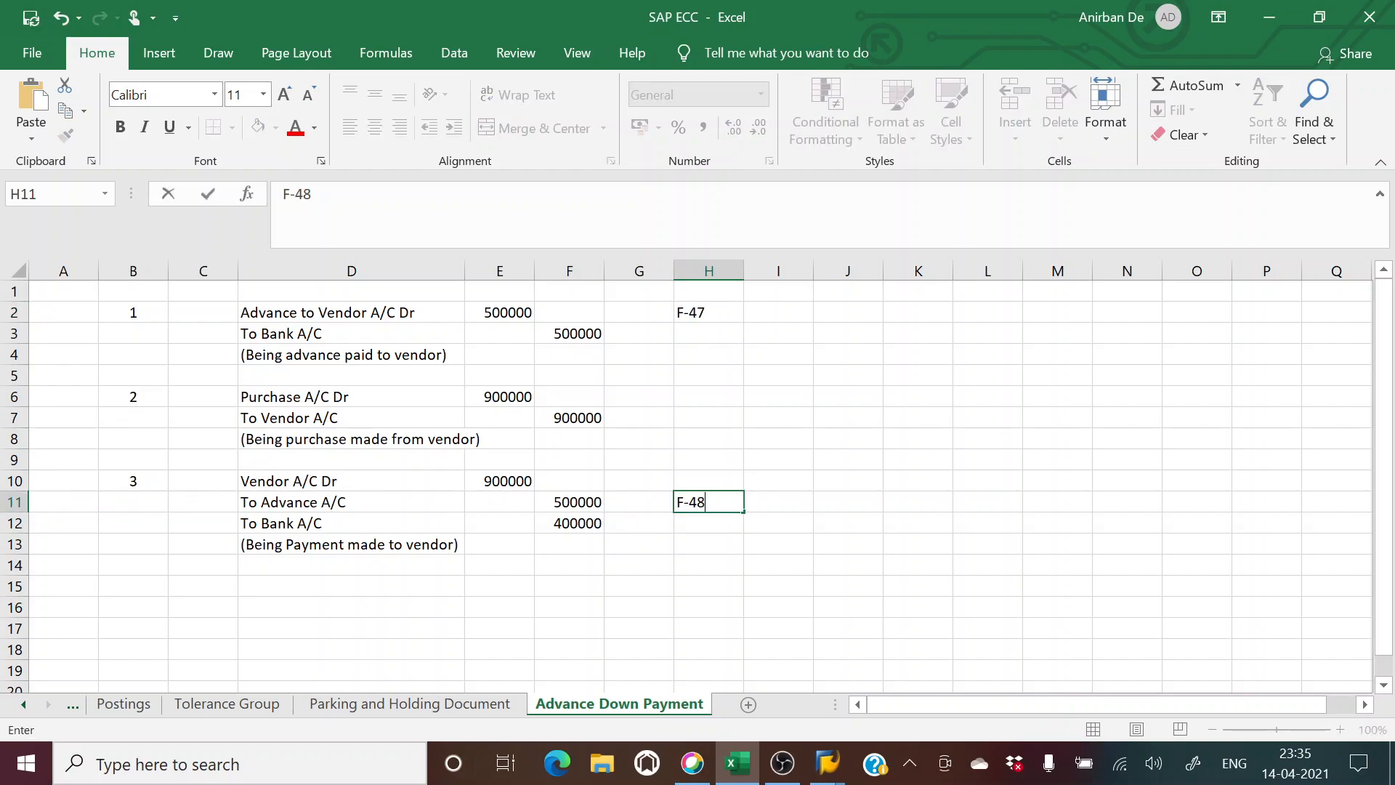
Note transaction FB60 in H6 beside the purchase entry and F-53 in H12 beside the To Bank A/C line.
click(713, 399)
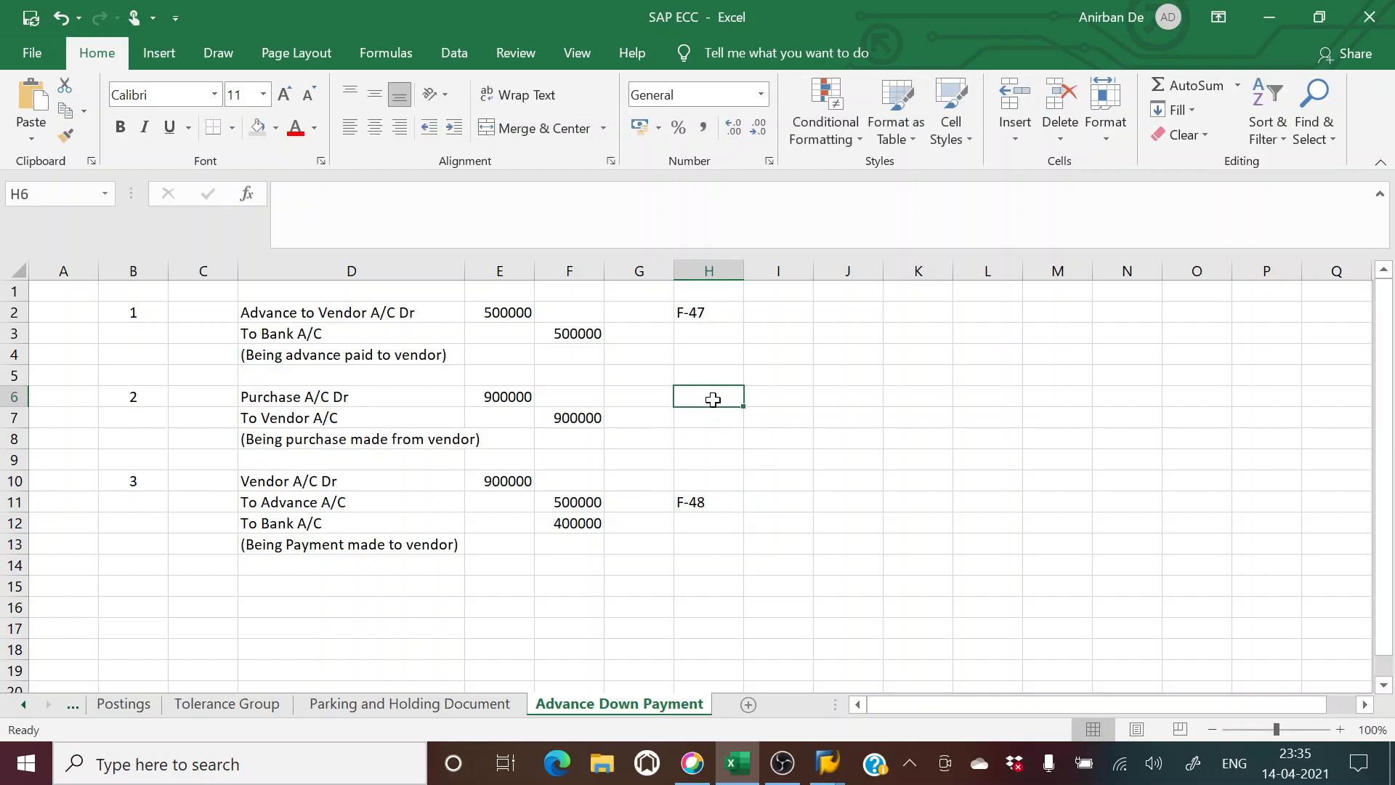
text(FB60)
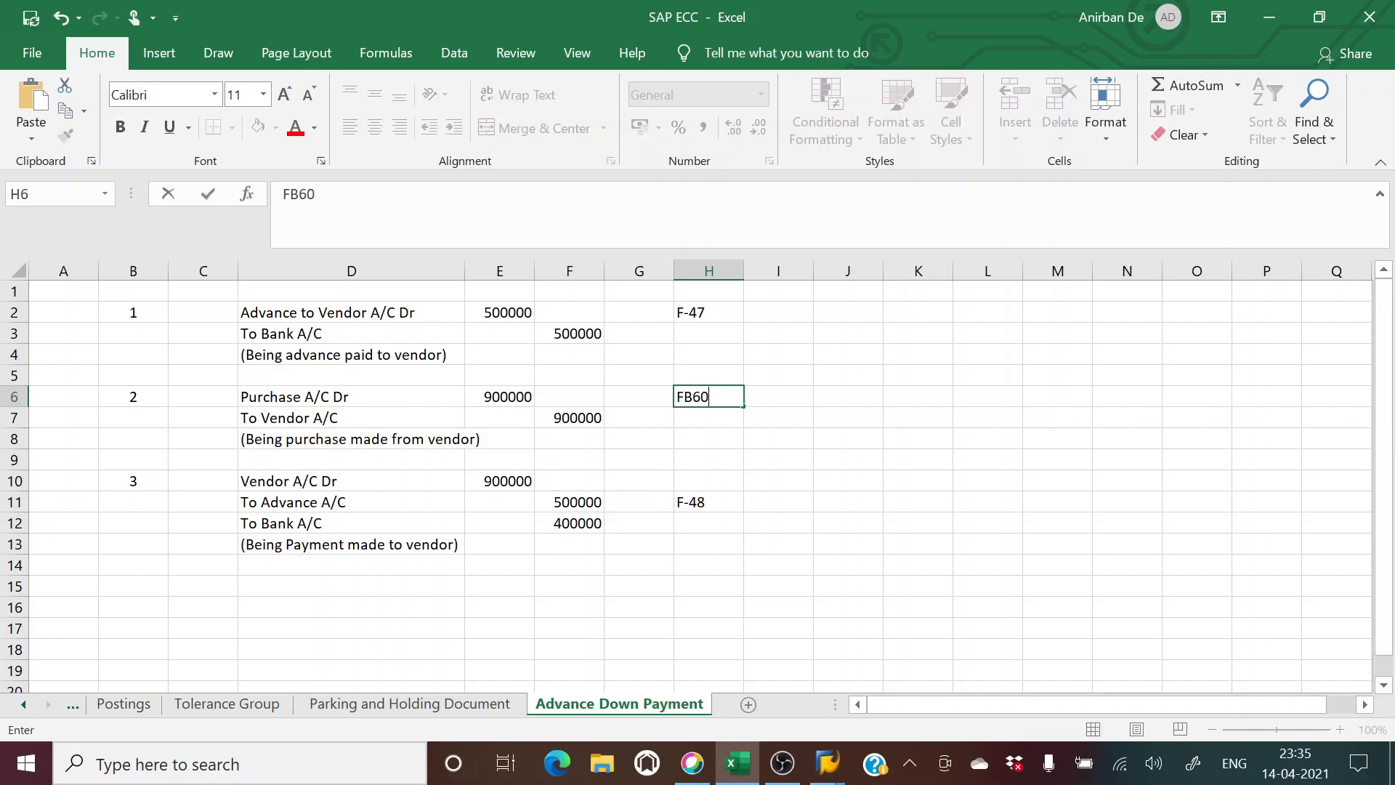
click(709, 524)
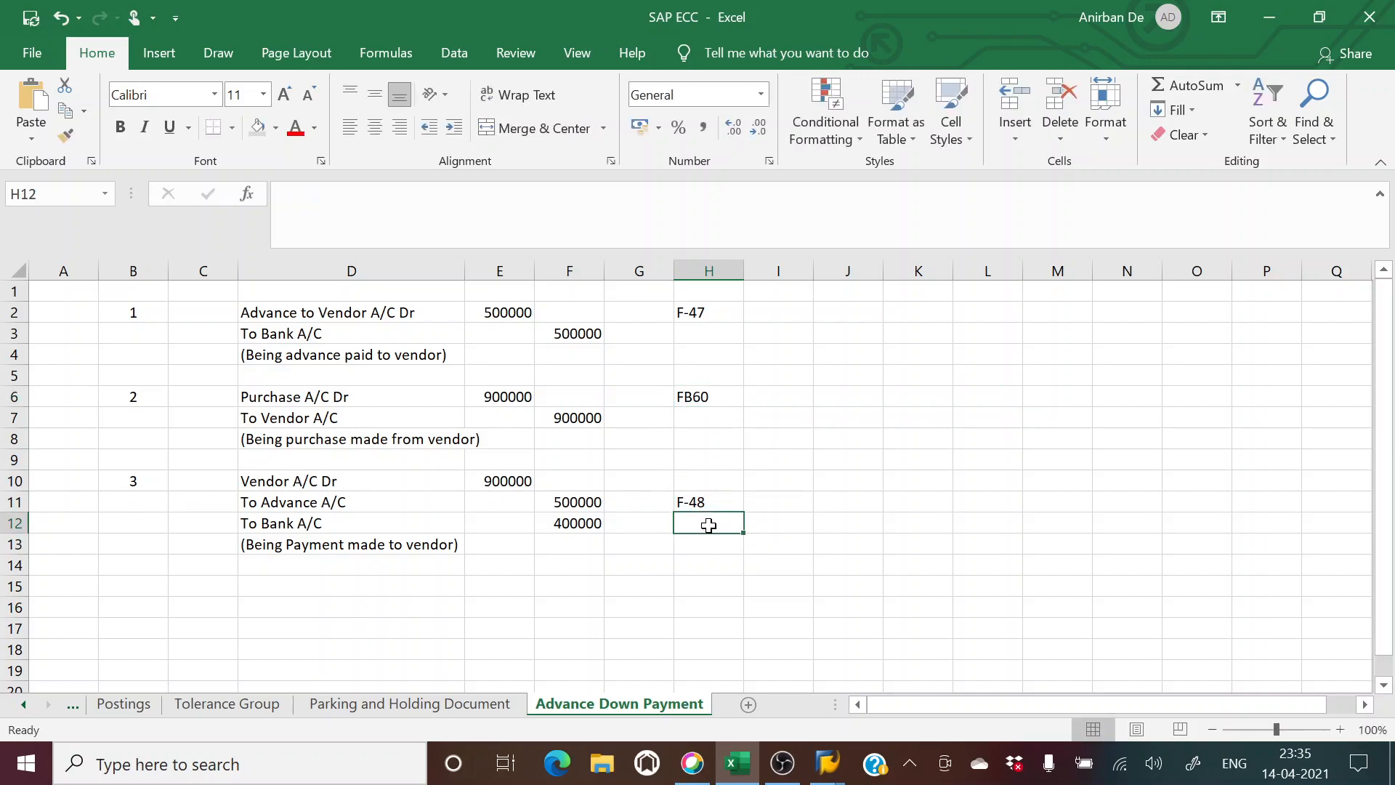
text(F)
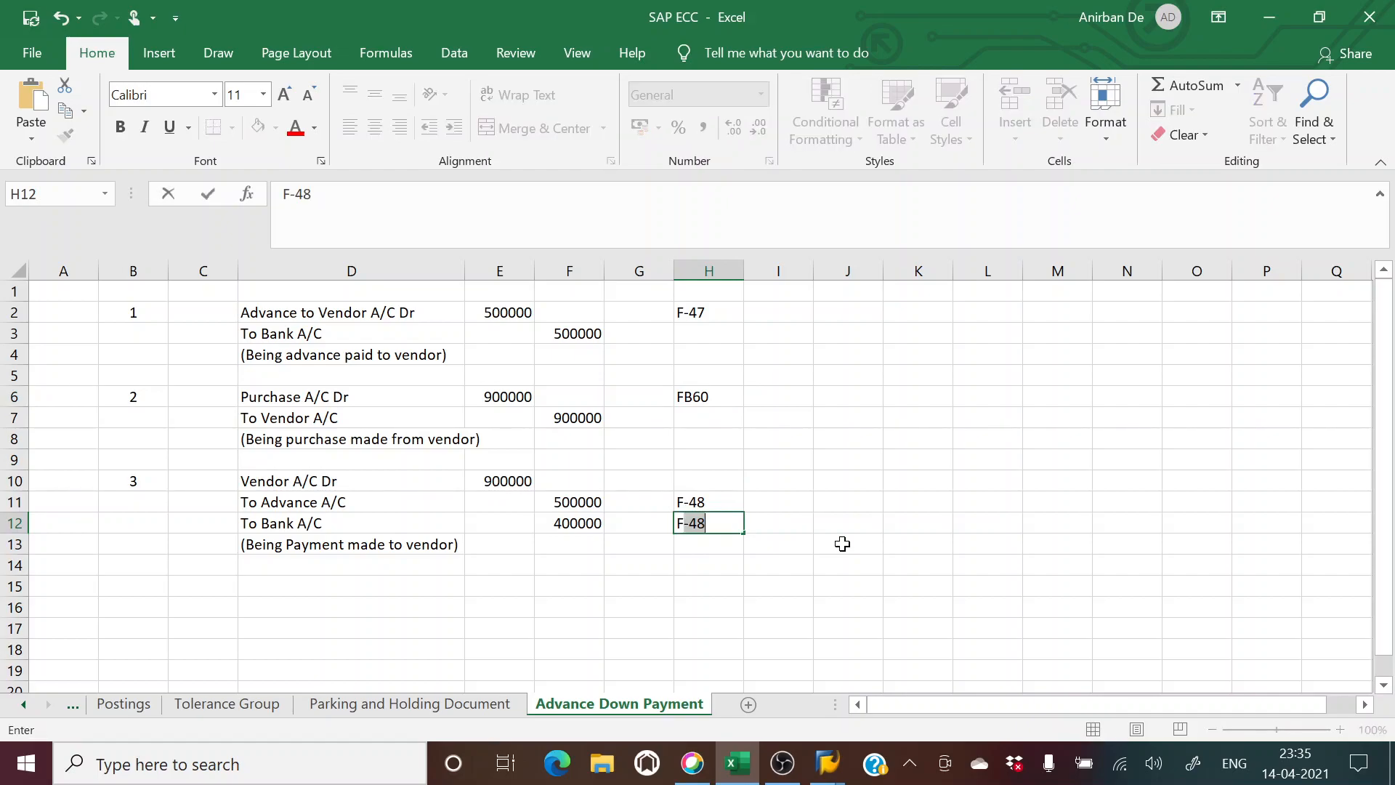
text(-53)
key(Return)
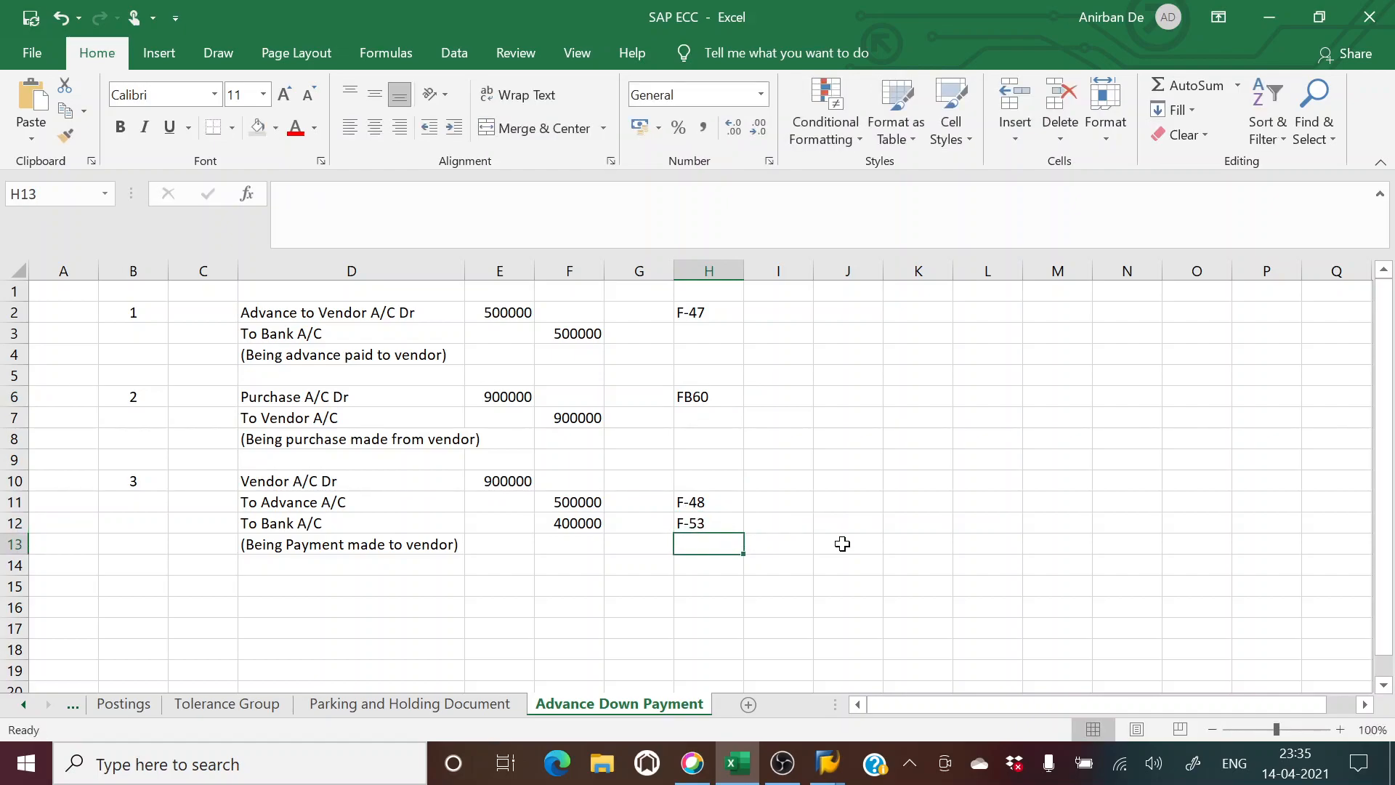
Check the To Advance A/C line's transaction code against the SAP menu and change H11 to F-54 in Excel.
click(693, 400)
click(693, 319)
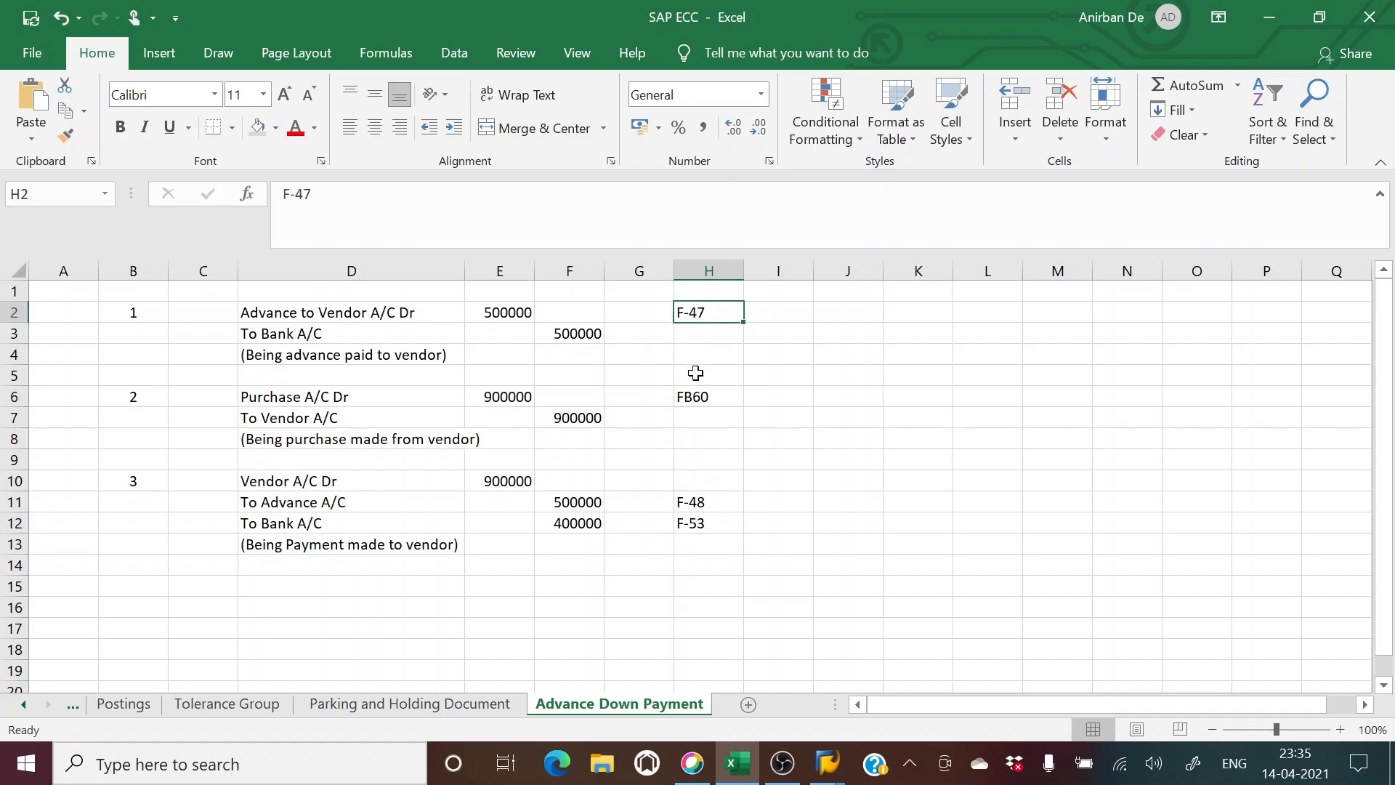
click(697, 402)
click(690, 501)
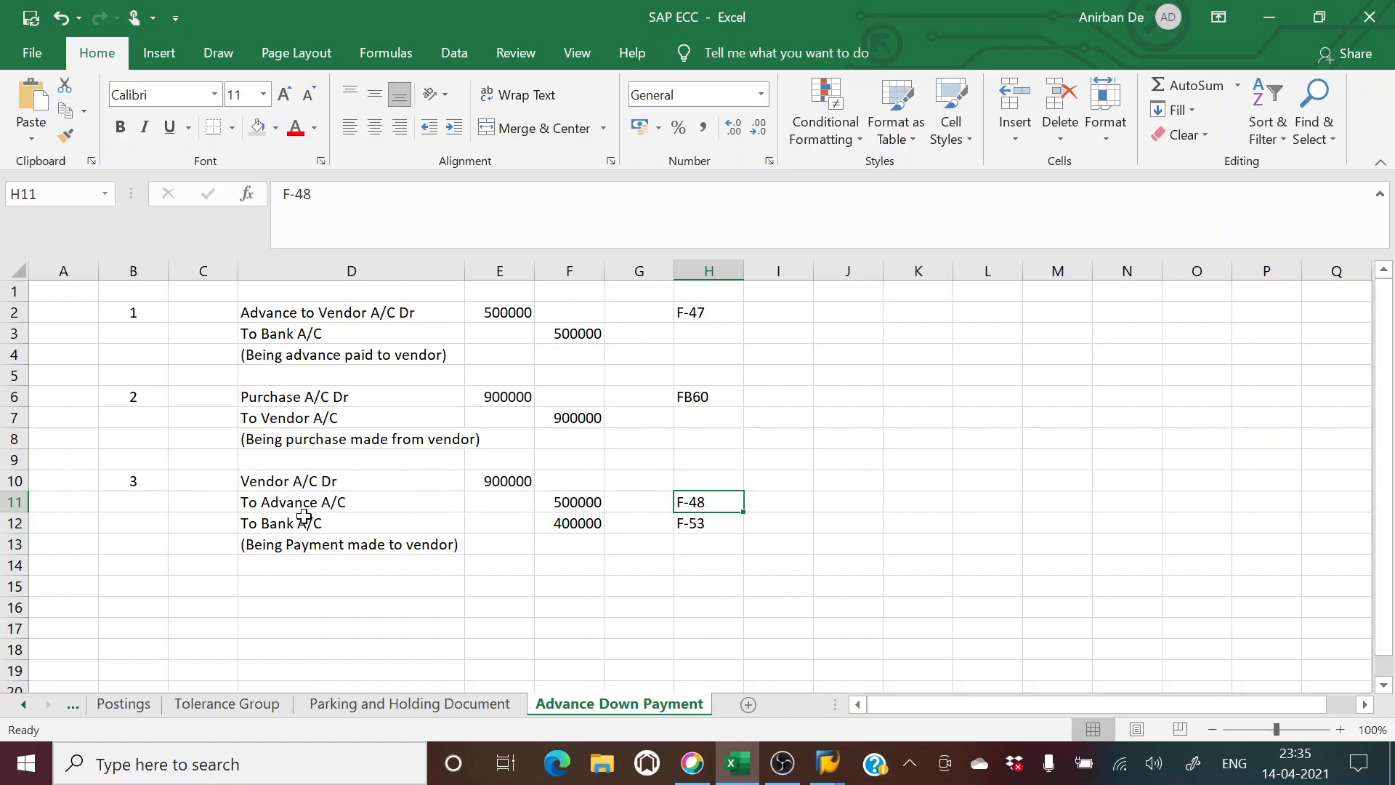
key(alt+Tab)
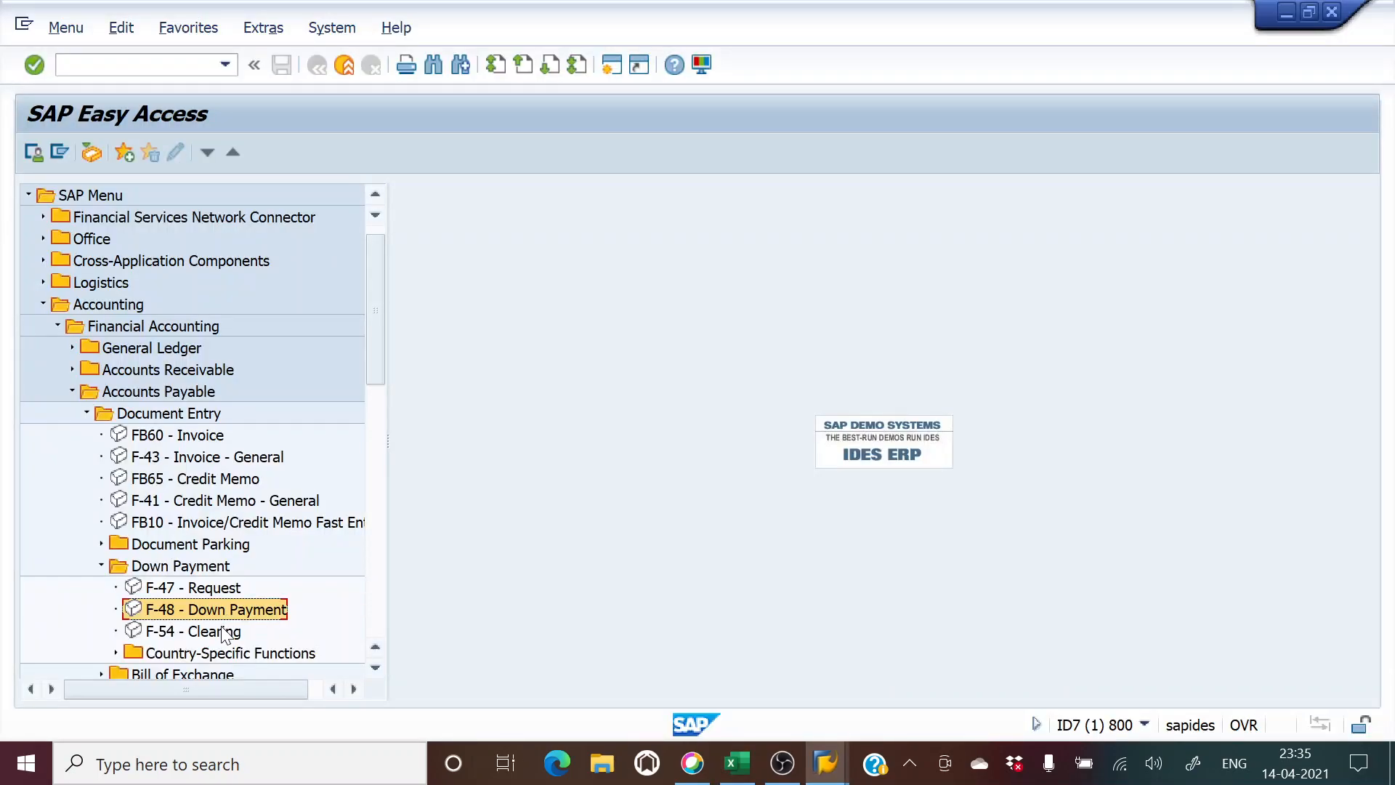
key(alt+Tab)
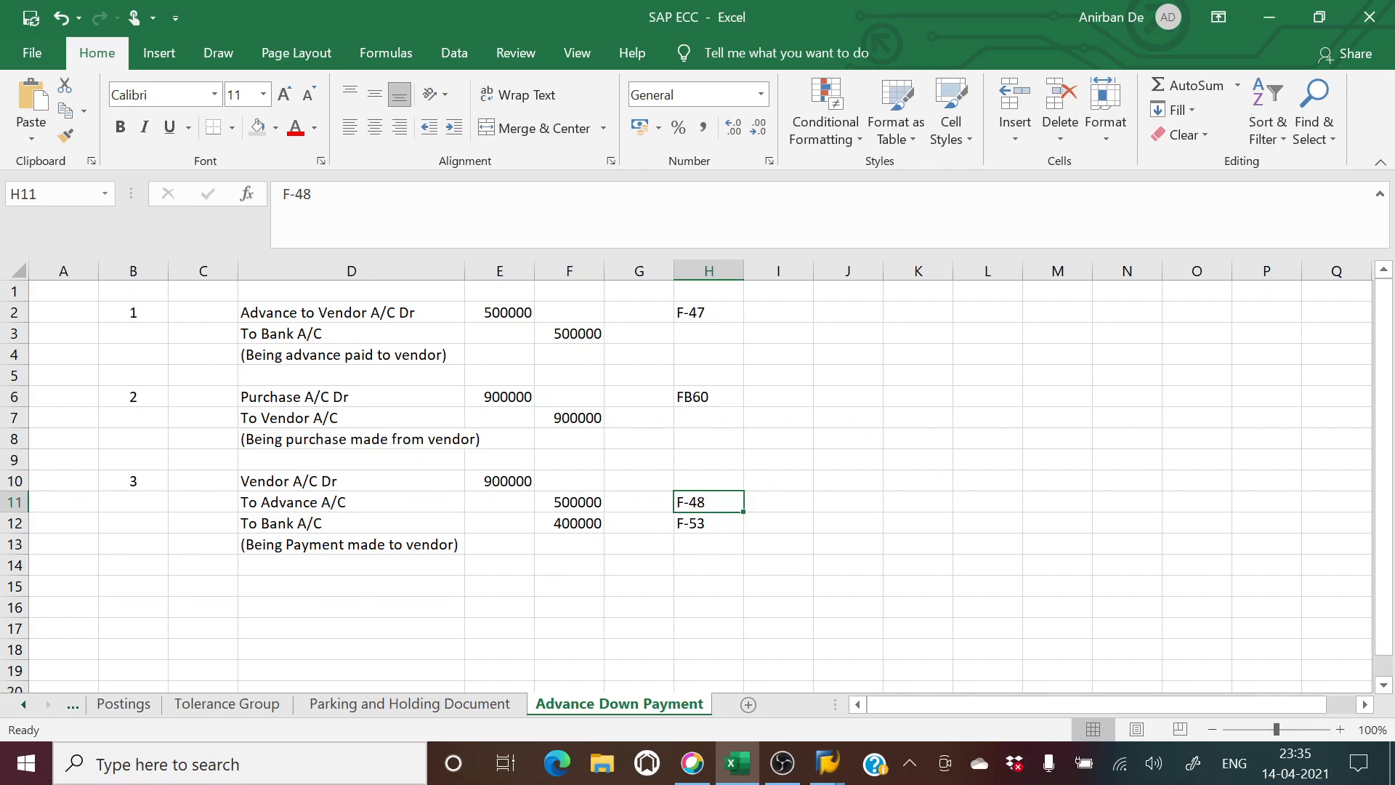
click(314, 195)
key(BackSpace)
text(54)
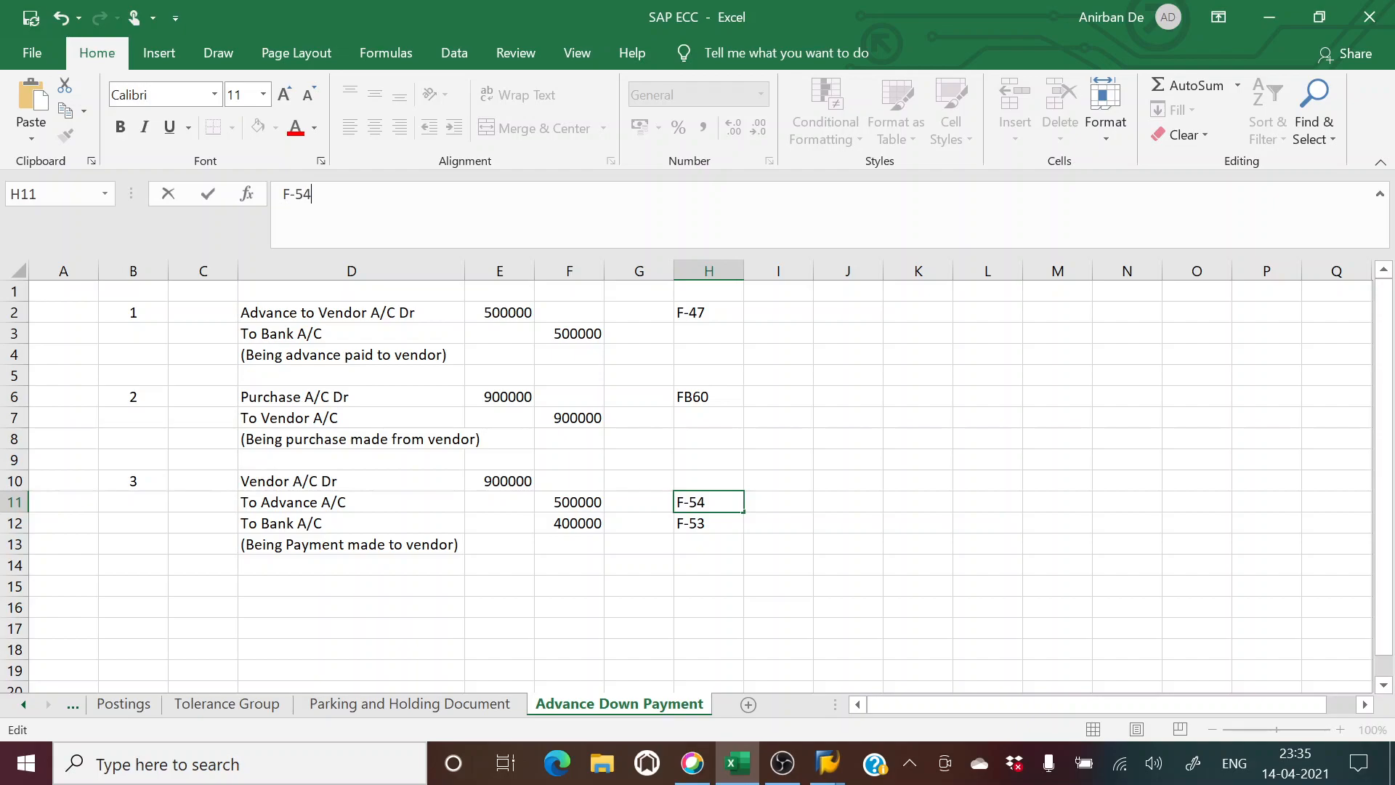
key(Return)
key(alt+Tab)
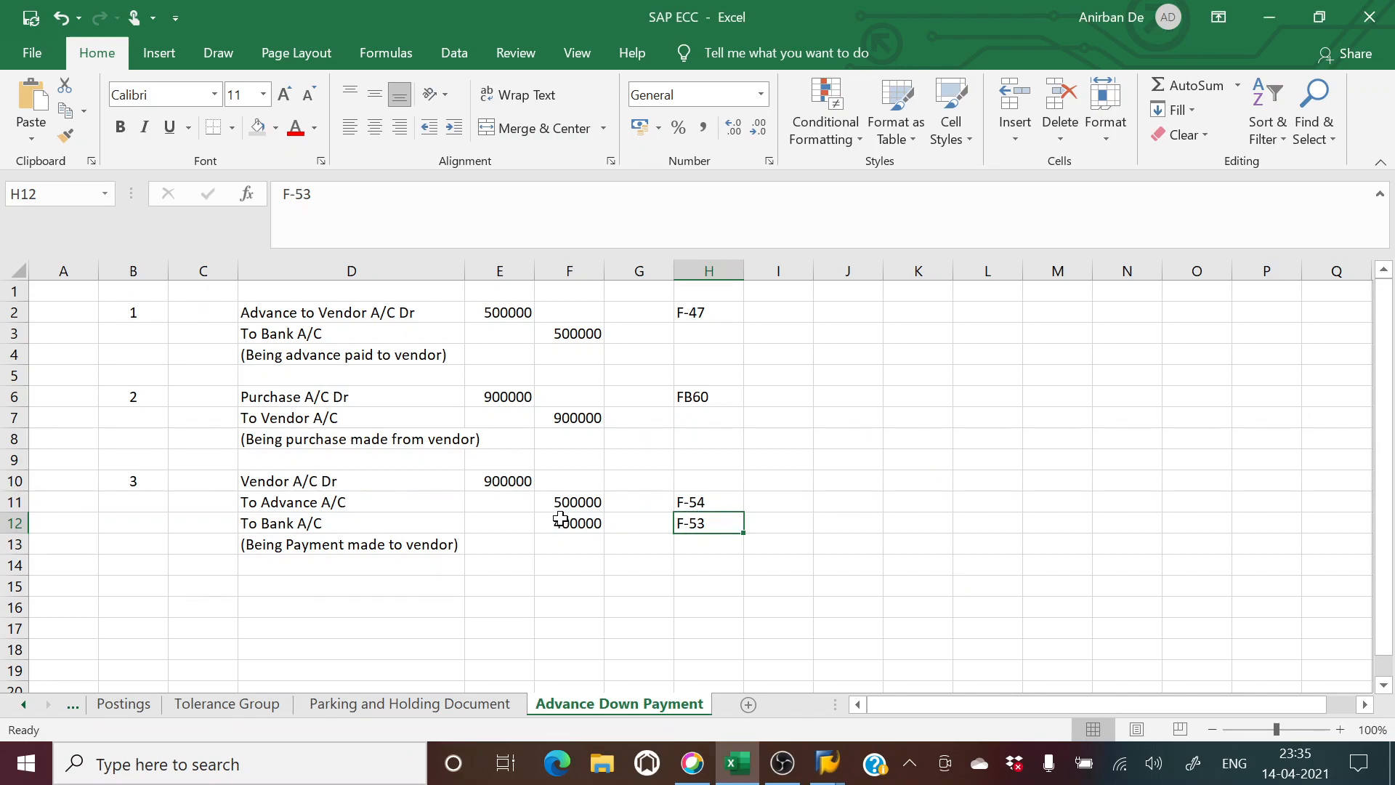
Change the code in H2 beside the vendor advance entry to F-48 and review the transaction codes of all three entries.
click(693, 313)
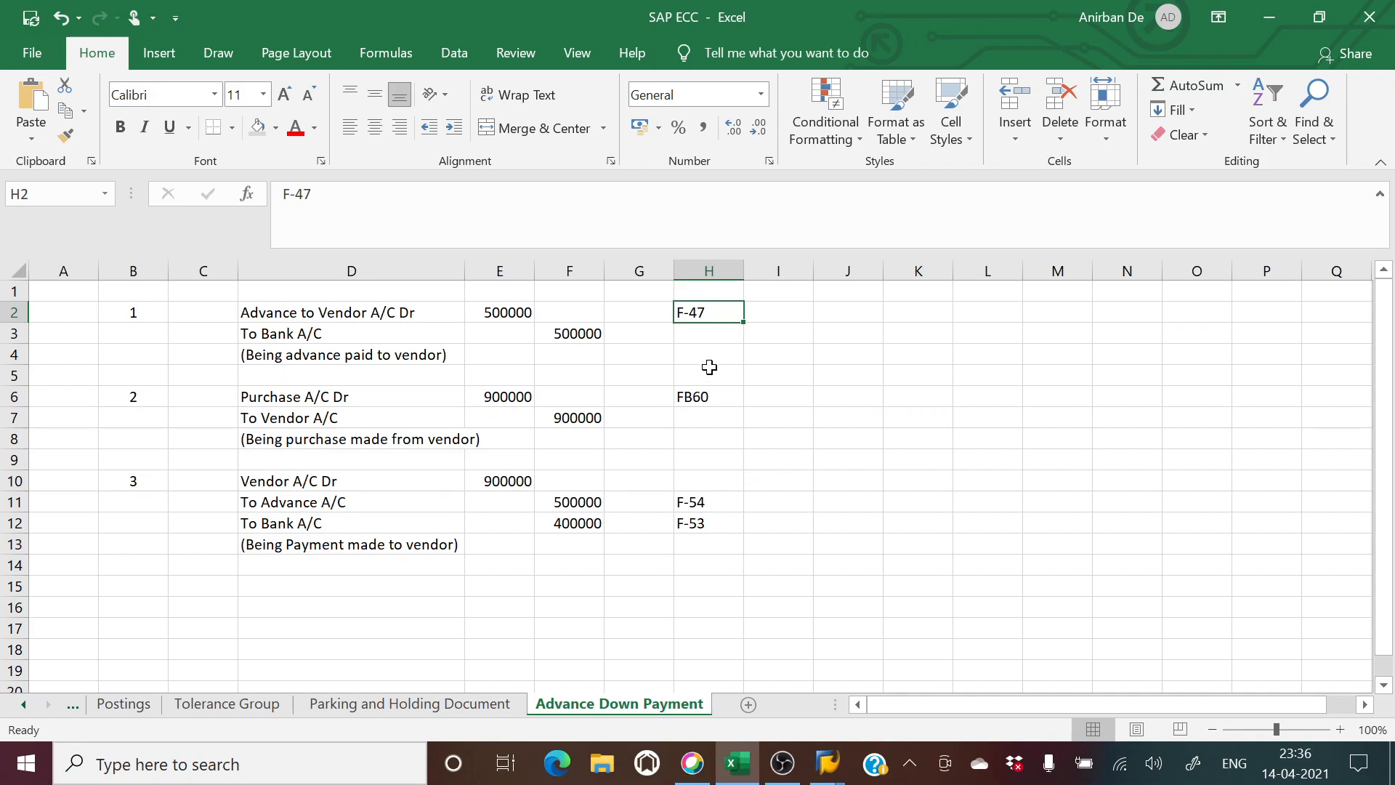
double_click(727, 312)
key(BackSpace)
text(8)
key(Return)
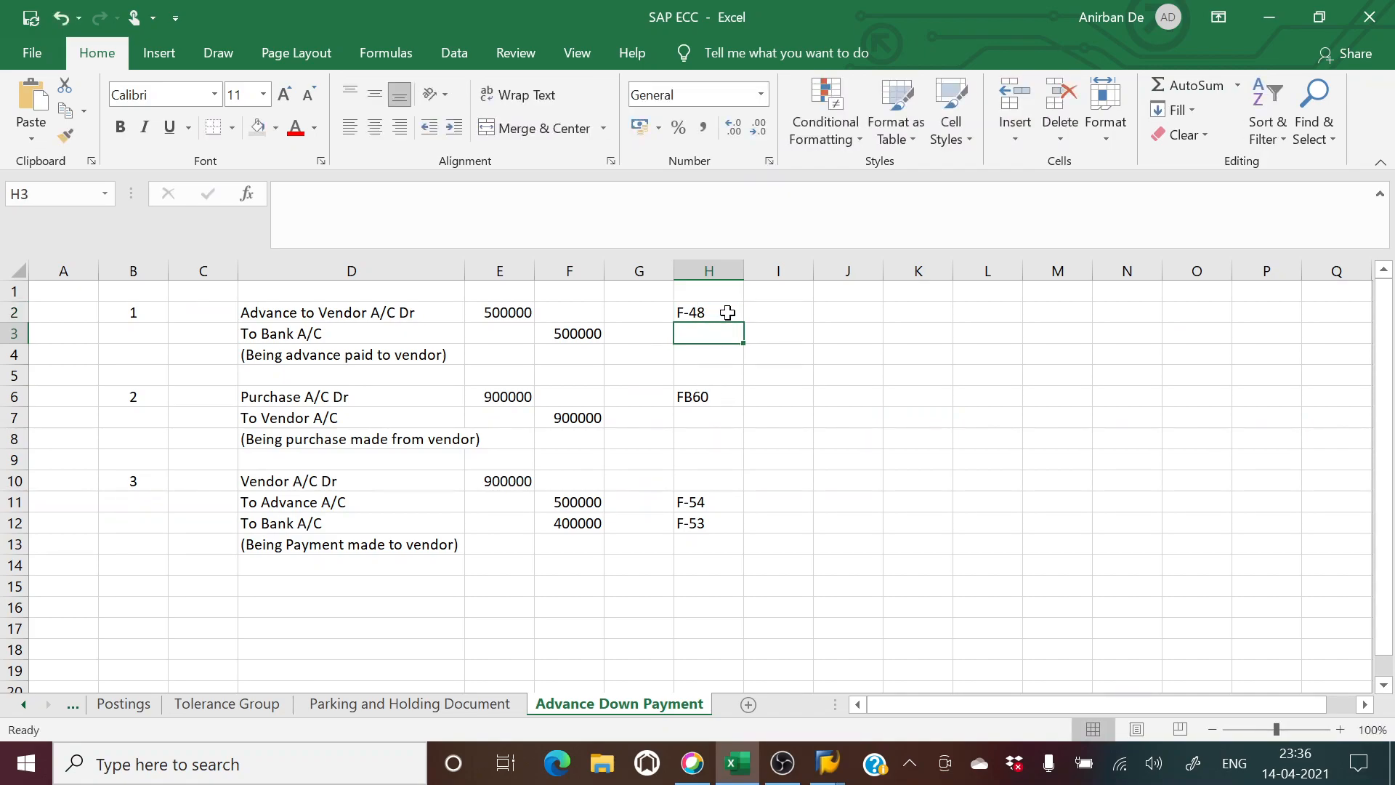
click(700, 314)
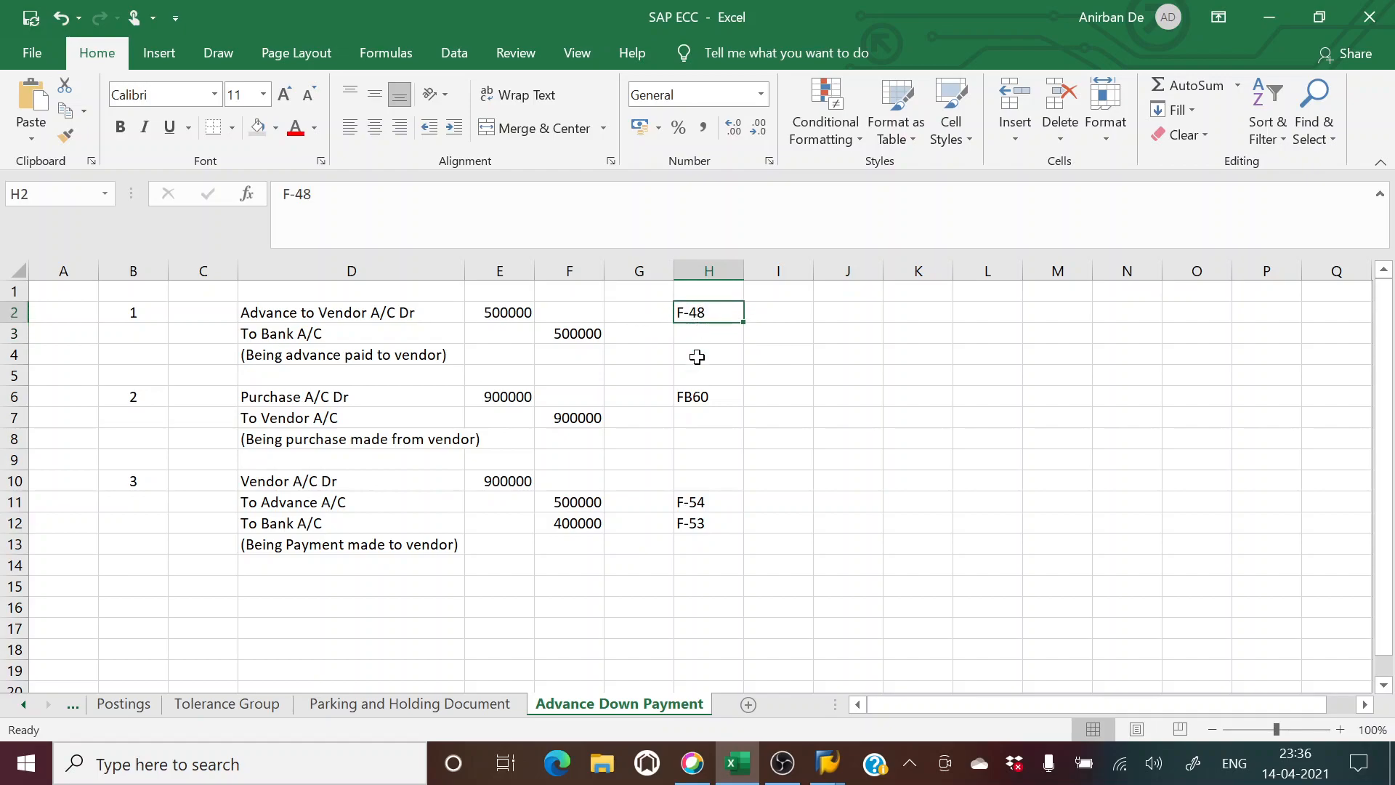
click(705, 399)
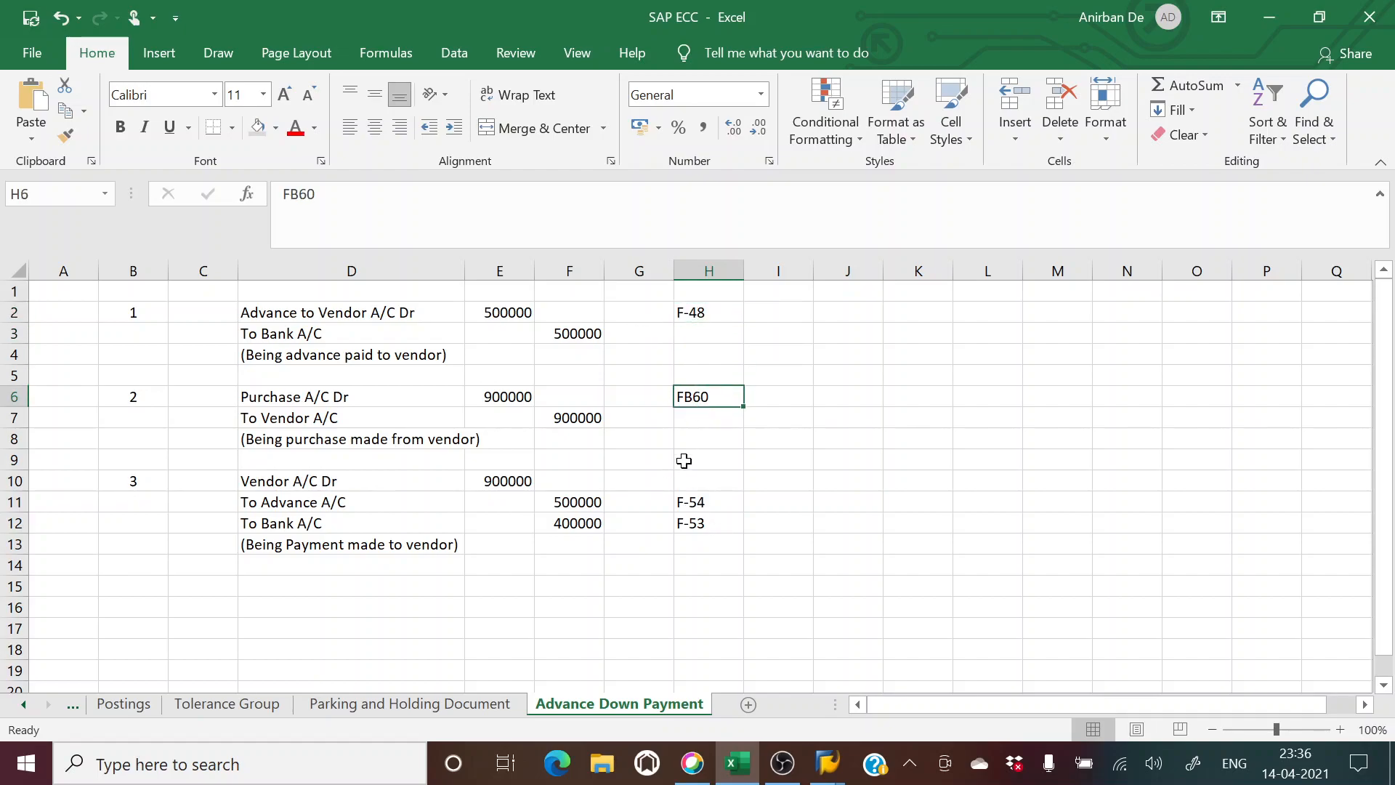
click(692, 500)
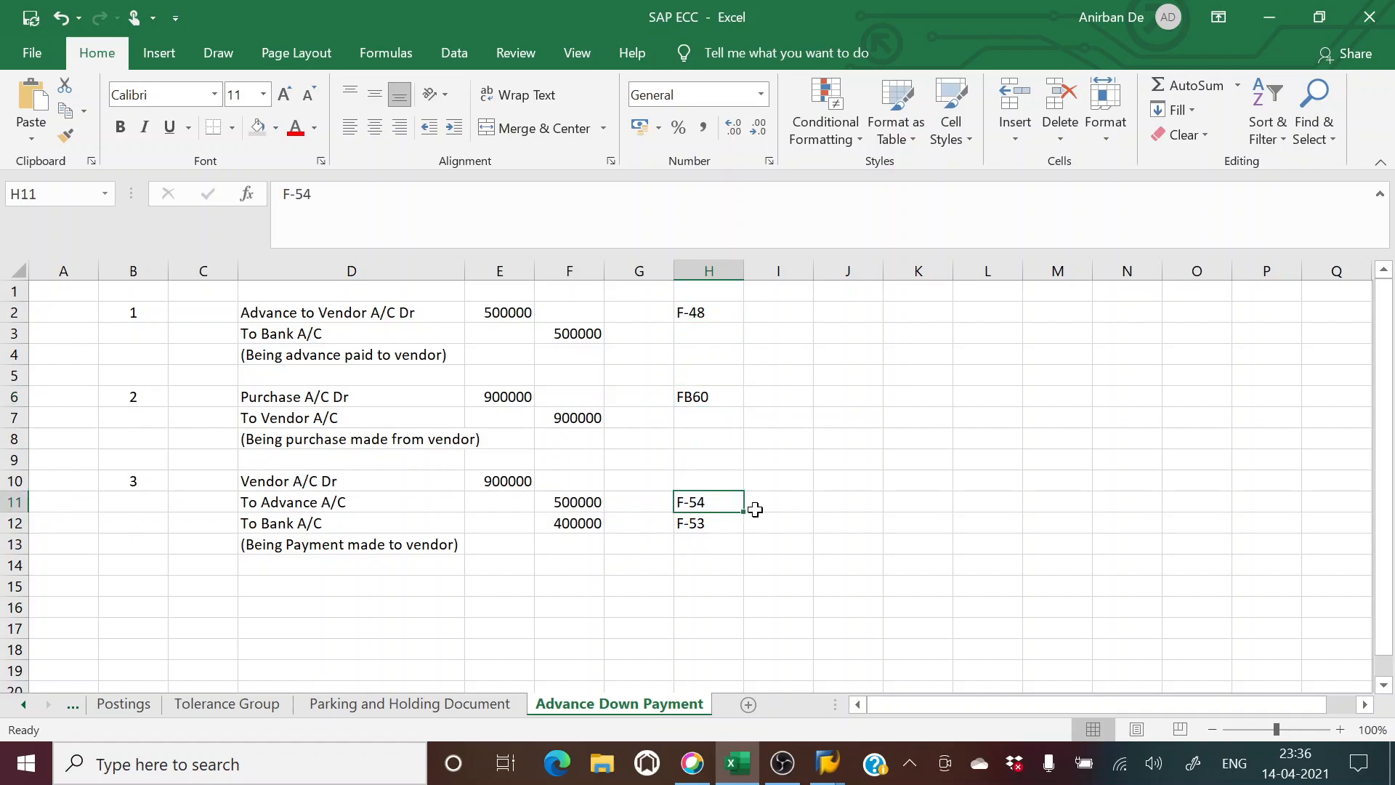
click(694, 525)
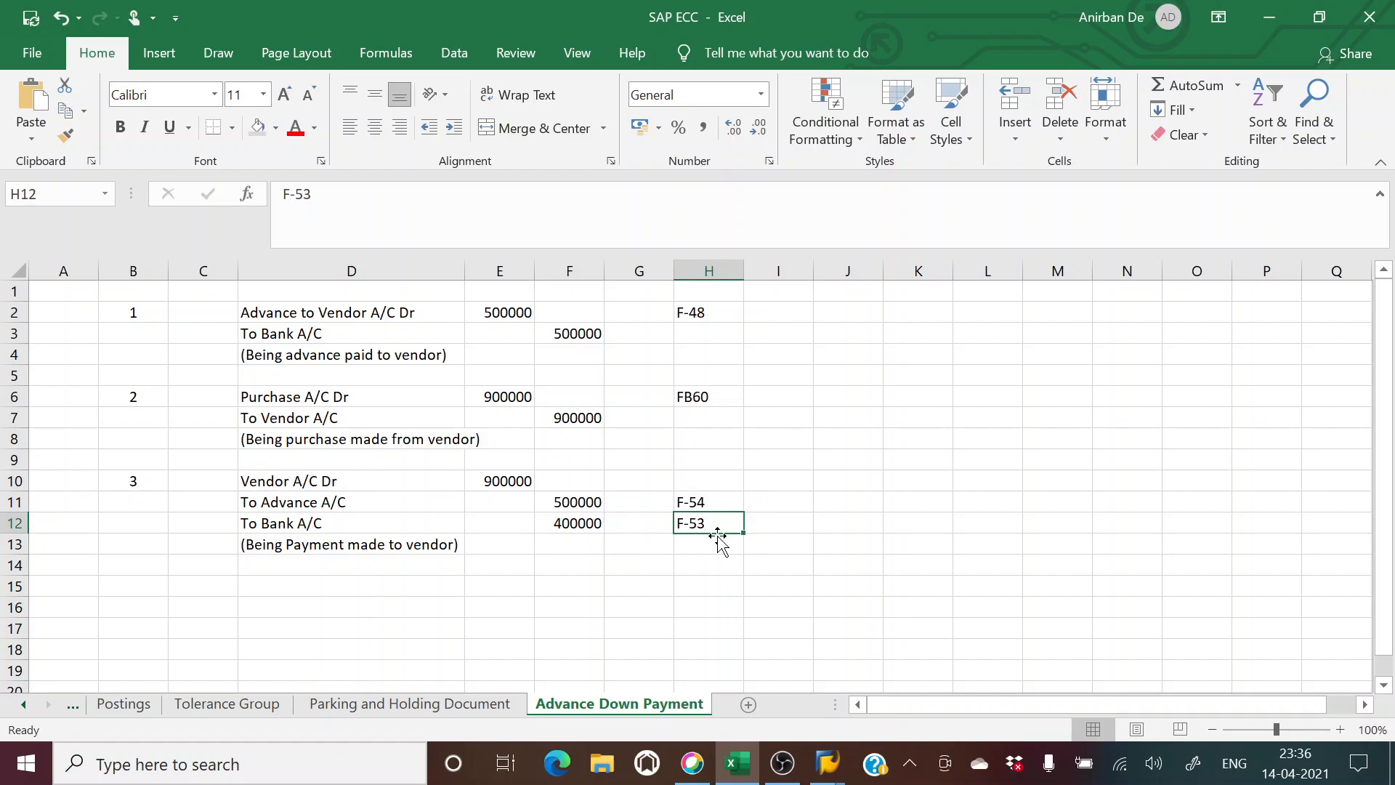
Switch to SAP, open F-54 - Clearing, and set the document date to 14.04.2021 by copying the posting date.
key(alt+Tab)
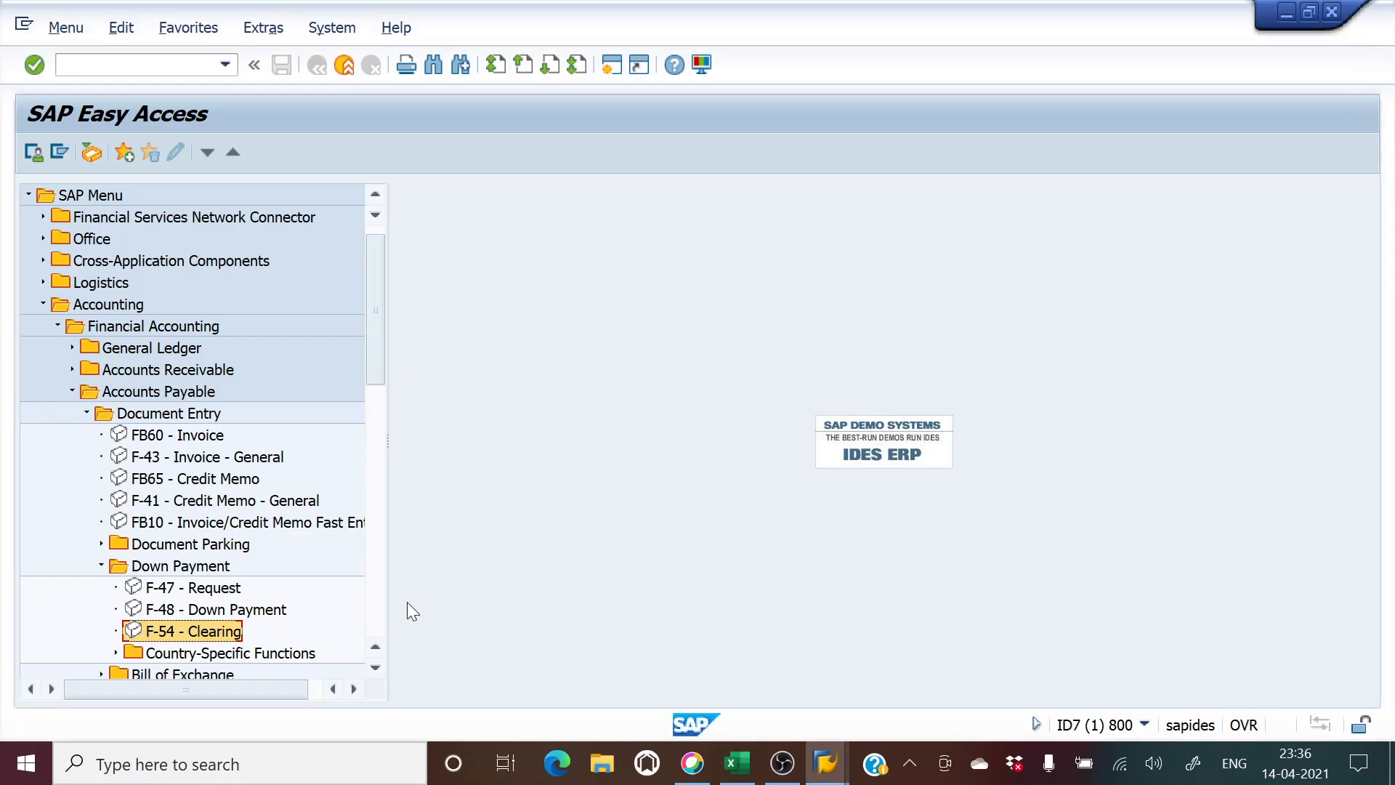
double_click(204, 631)
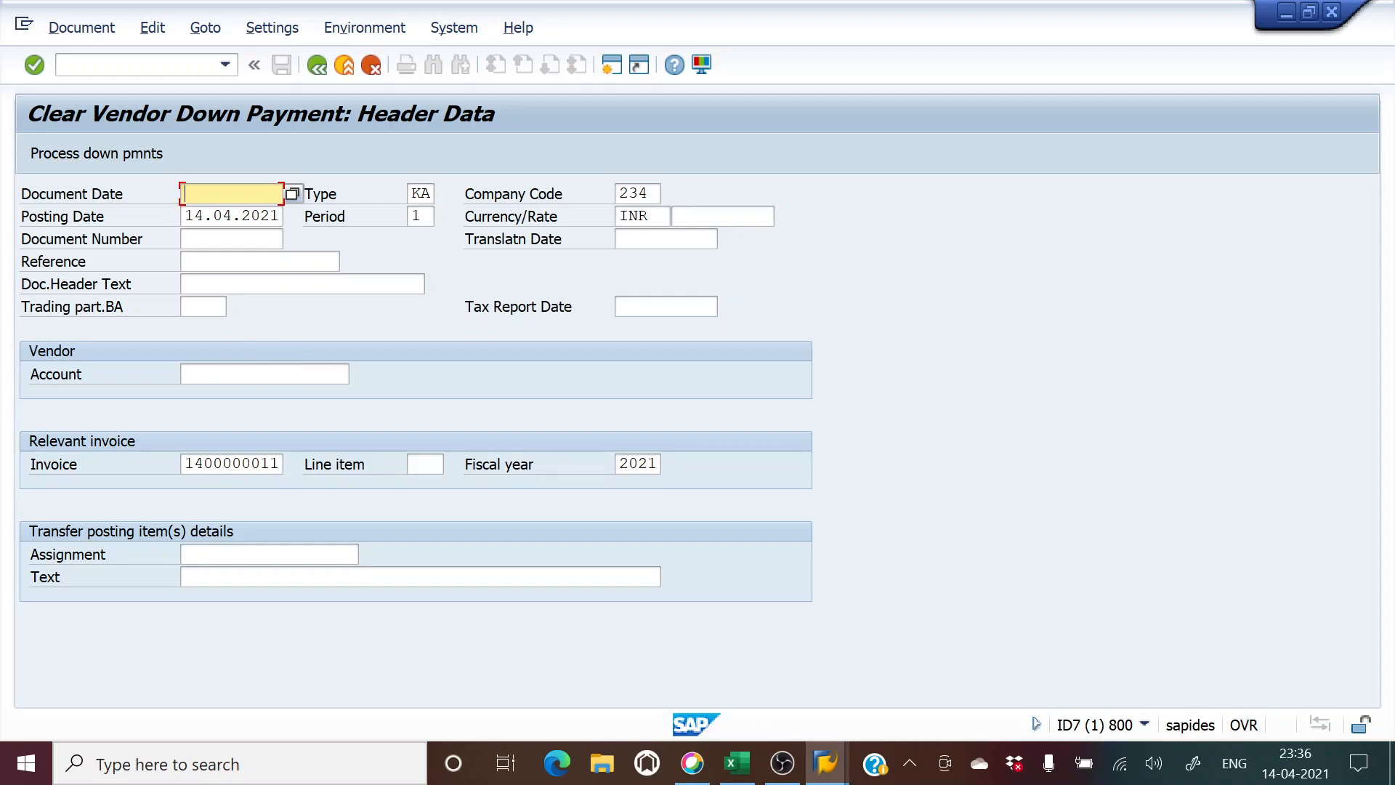
key(Tab)
key(ctrl+c)
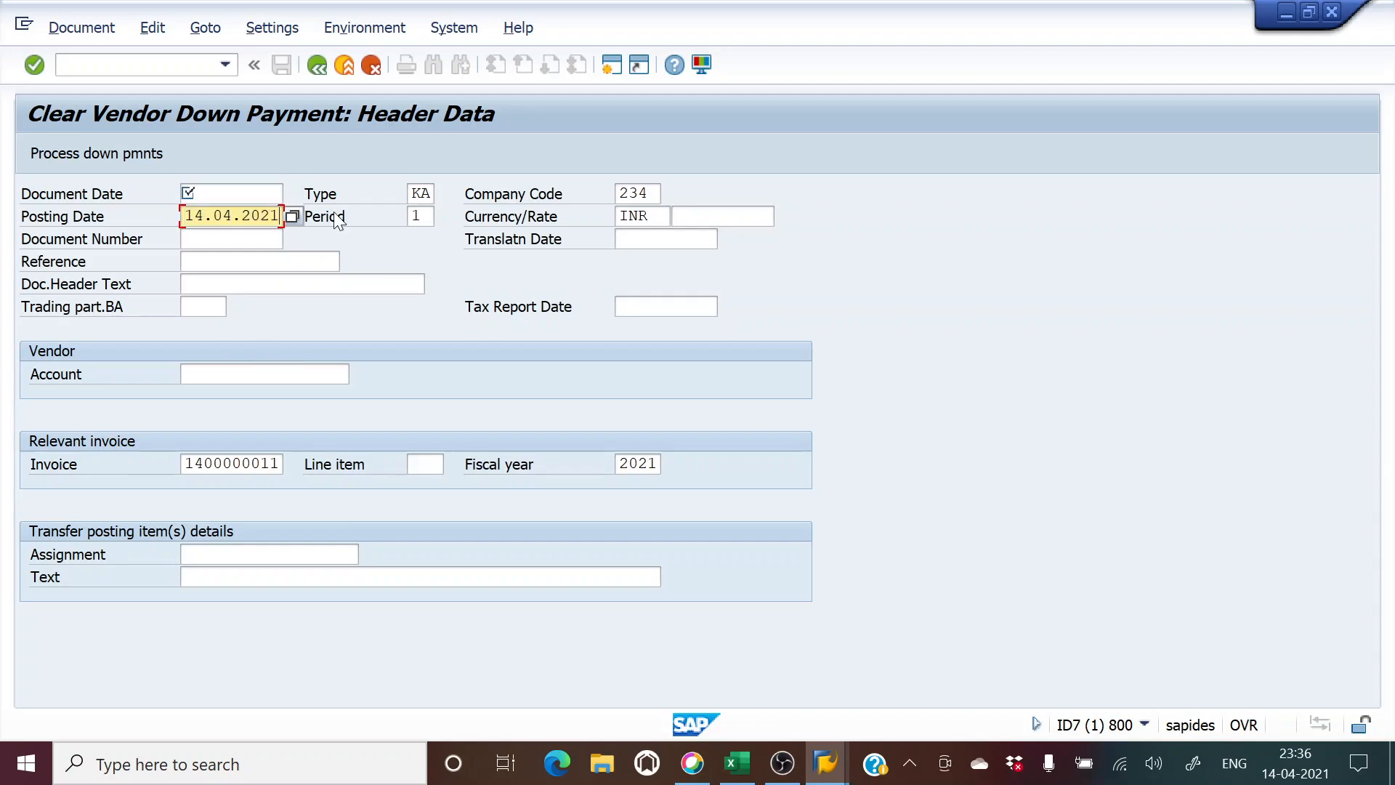
click(231, 194)
key(ctrl+v)
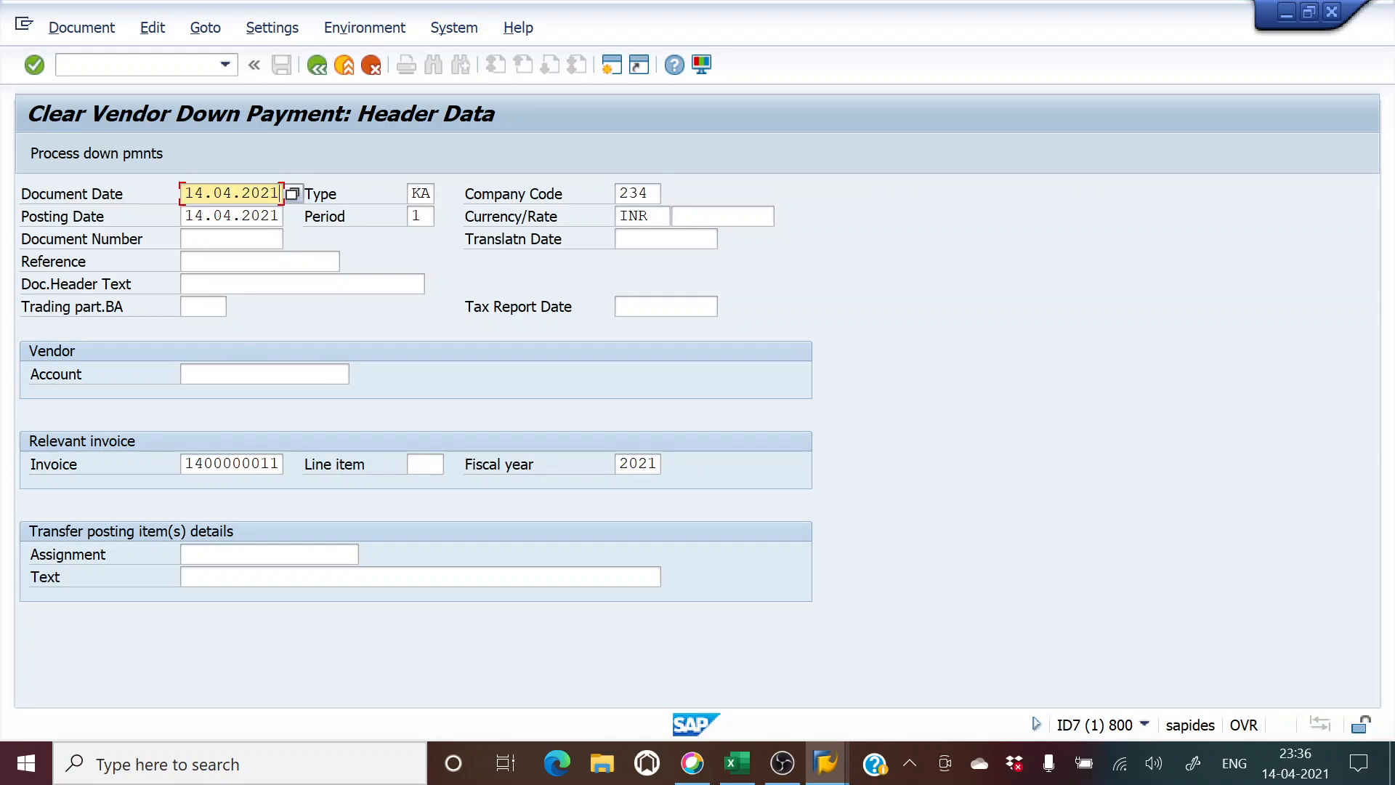
Search for vendors in company code 234 and choose CDE LTD as the vendor account.
click(260, 262)
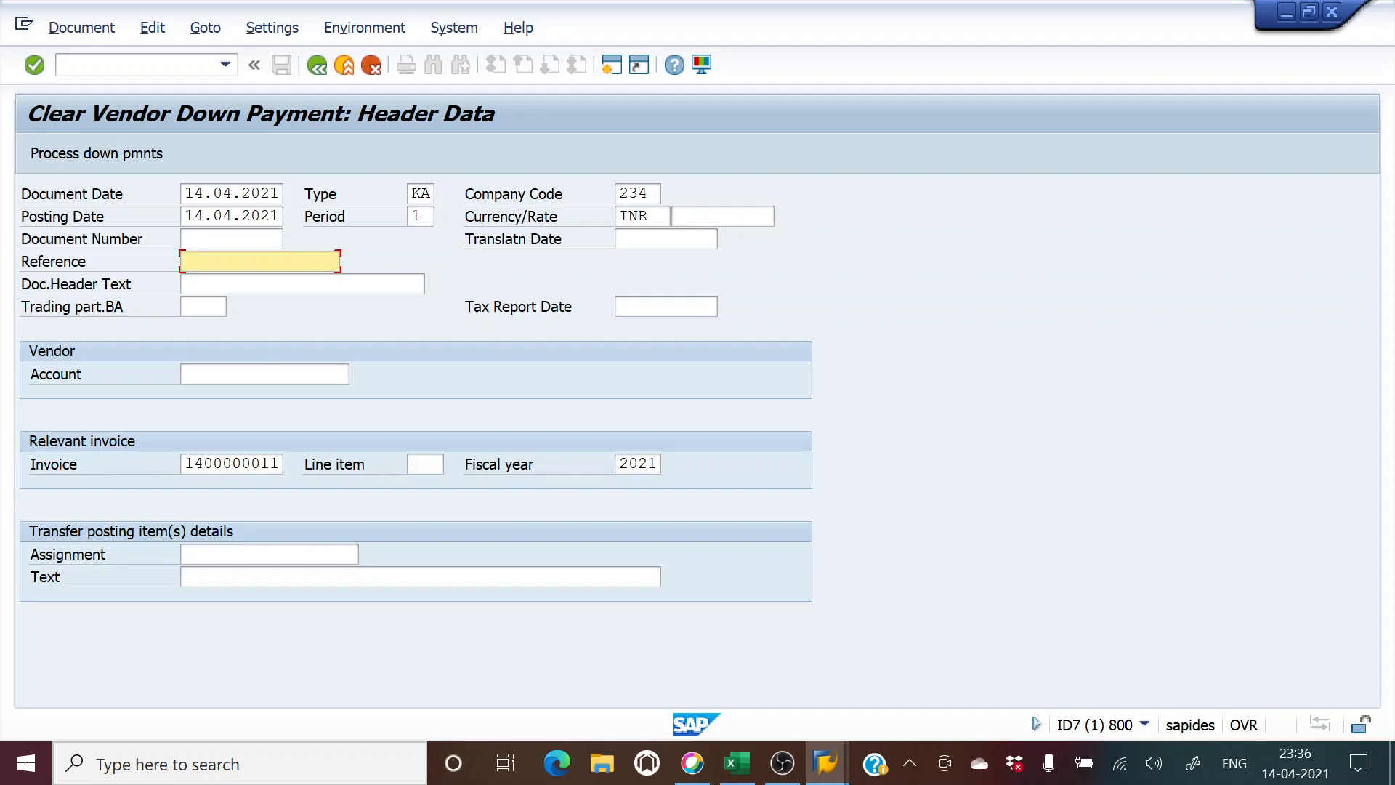
click(327, 375)
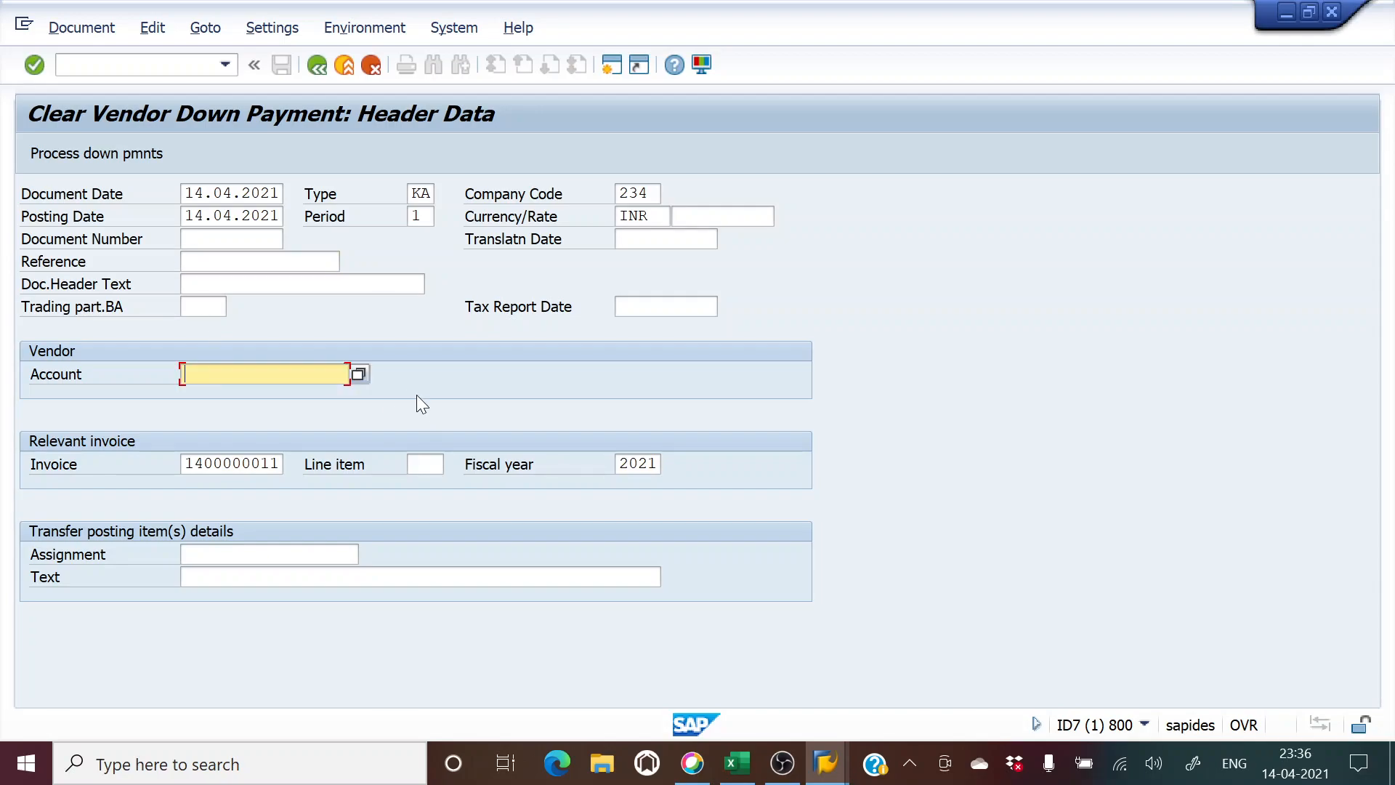
click(363, 376)
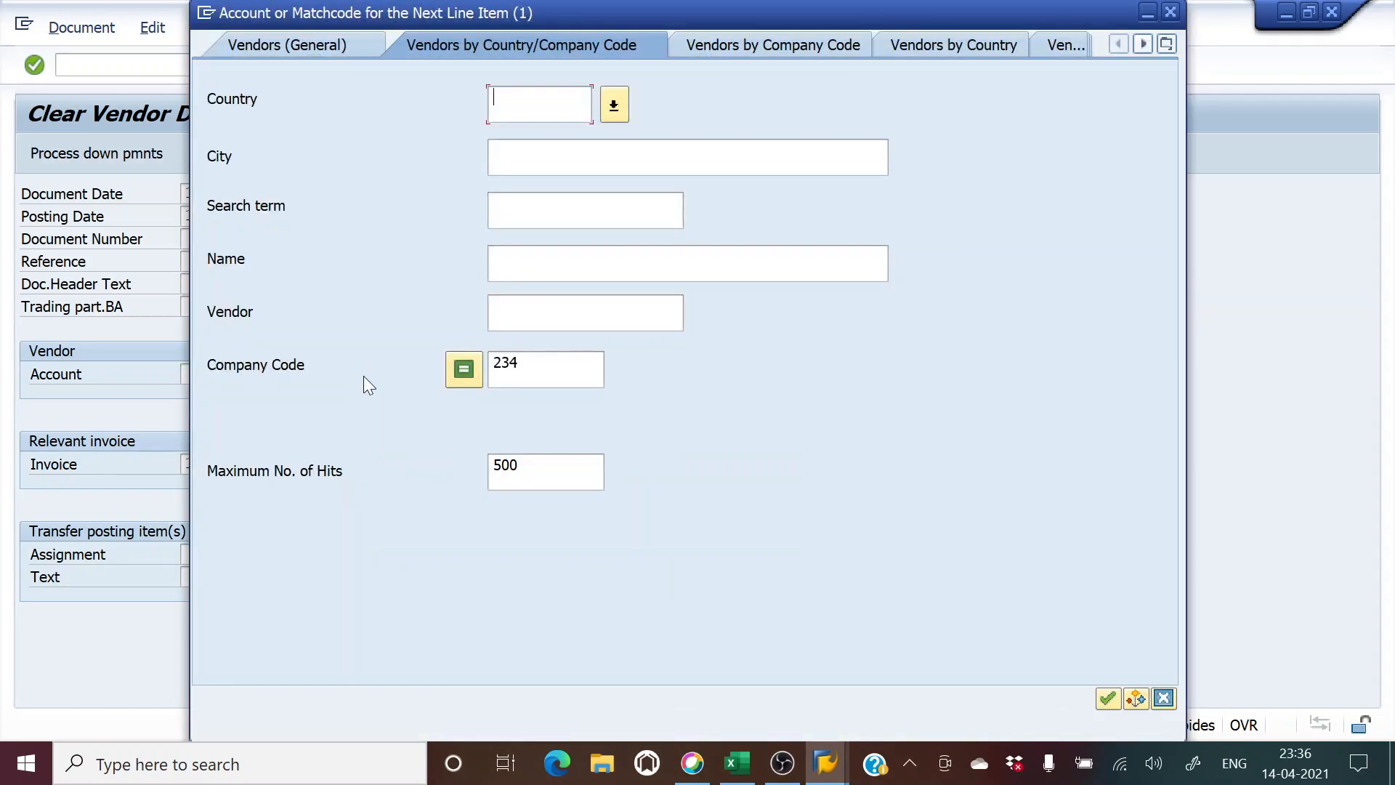
key(Return)
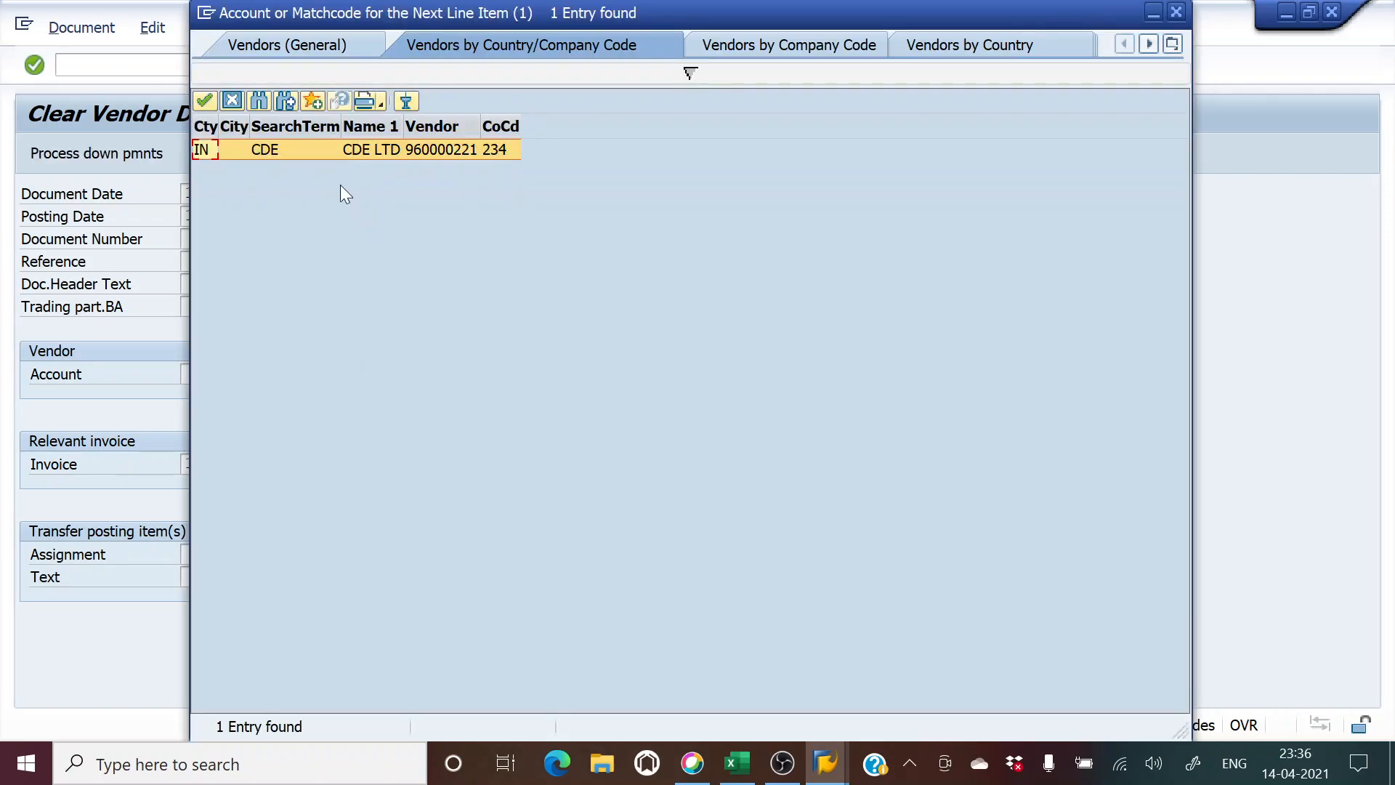
double_click(335, 149)
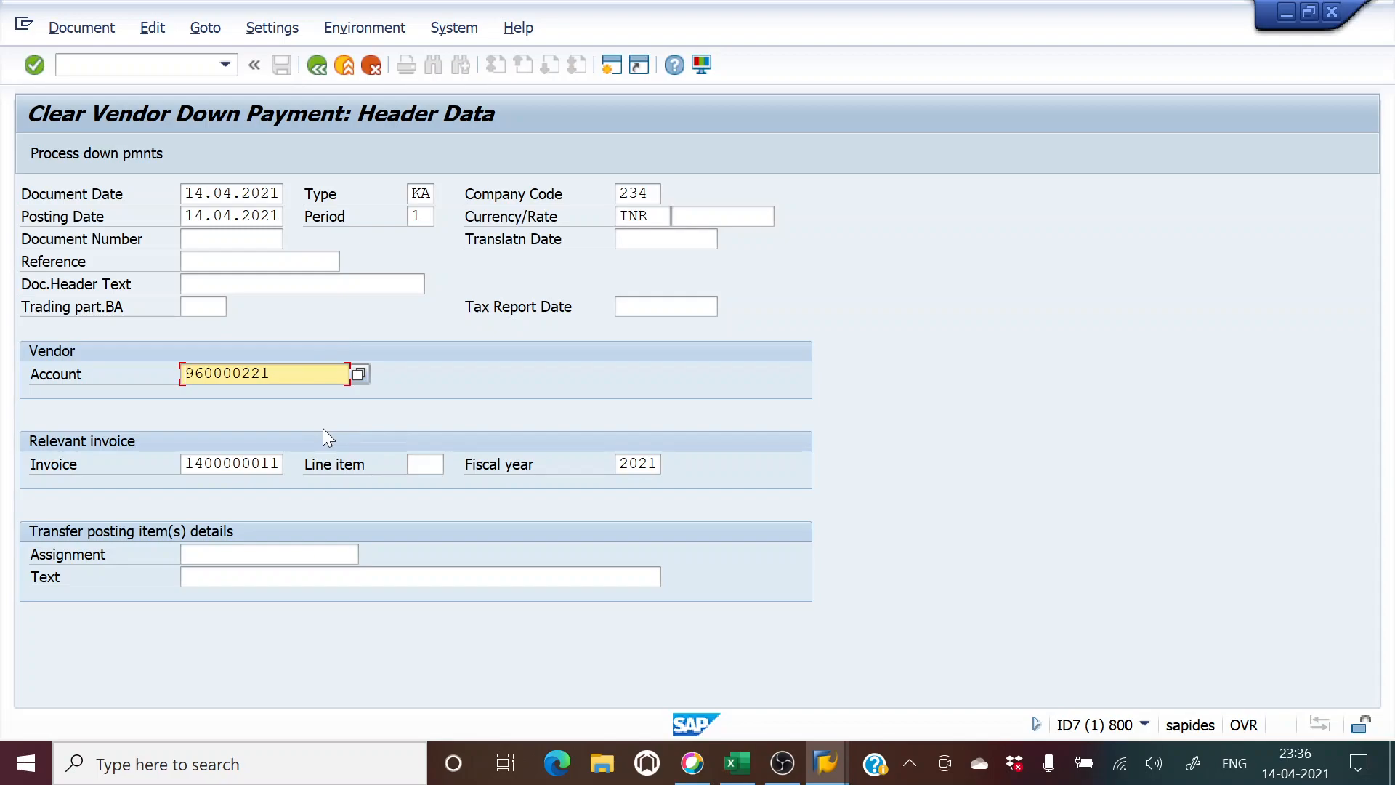
Fill the required reference with the suggestion for "Dow", process the down payments, and select the listed vendor advance line.
click(85, 154)
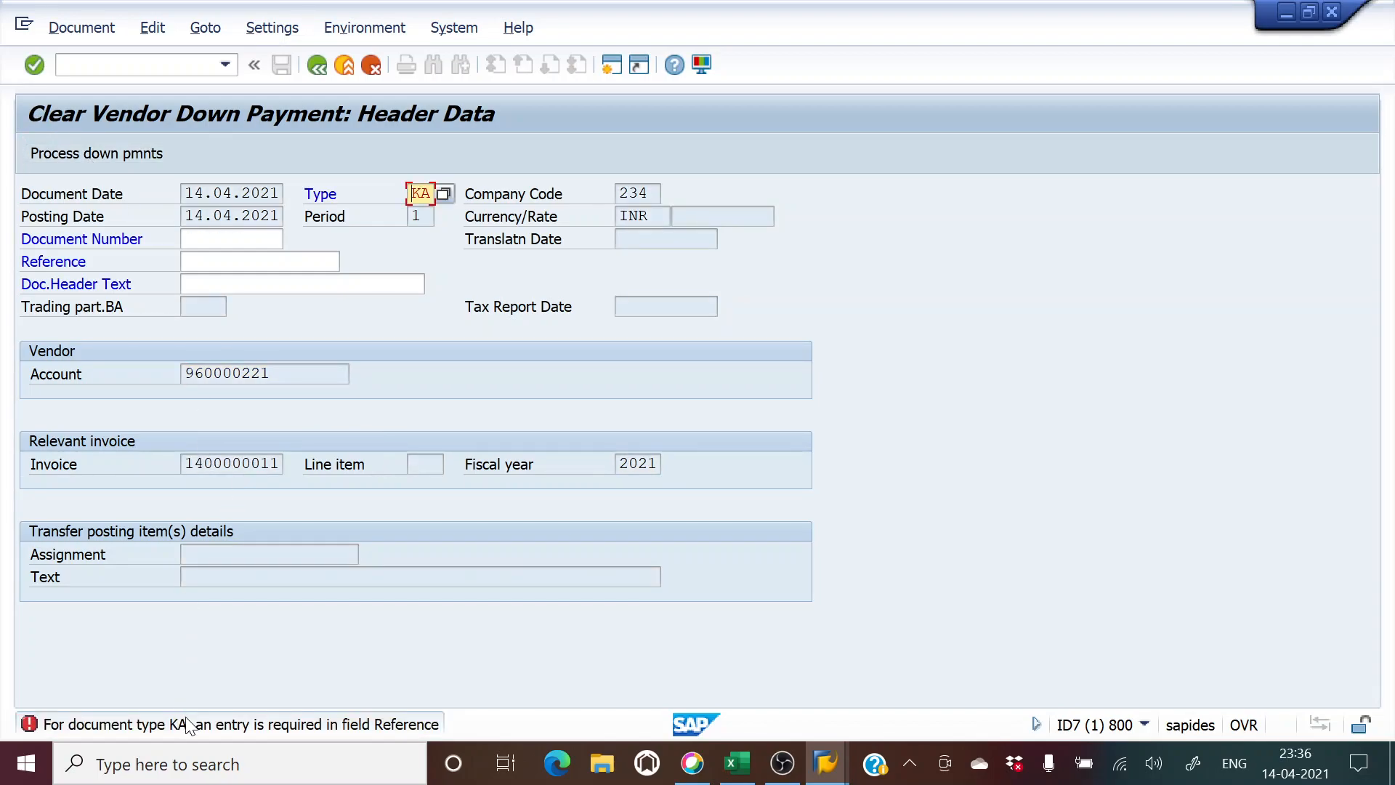
click(247, 261)
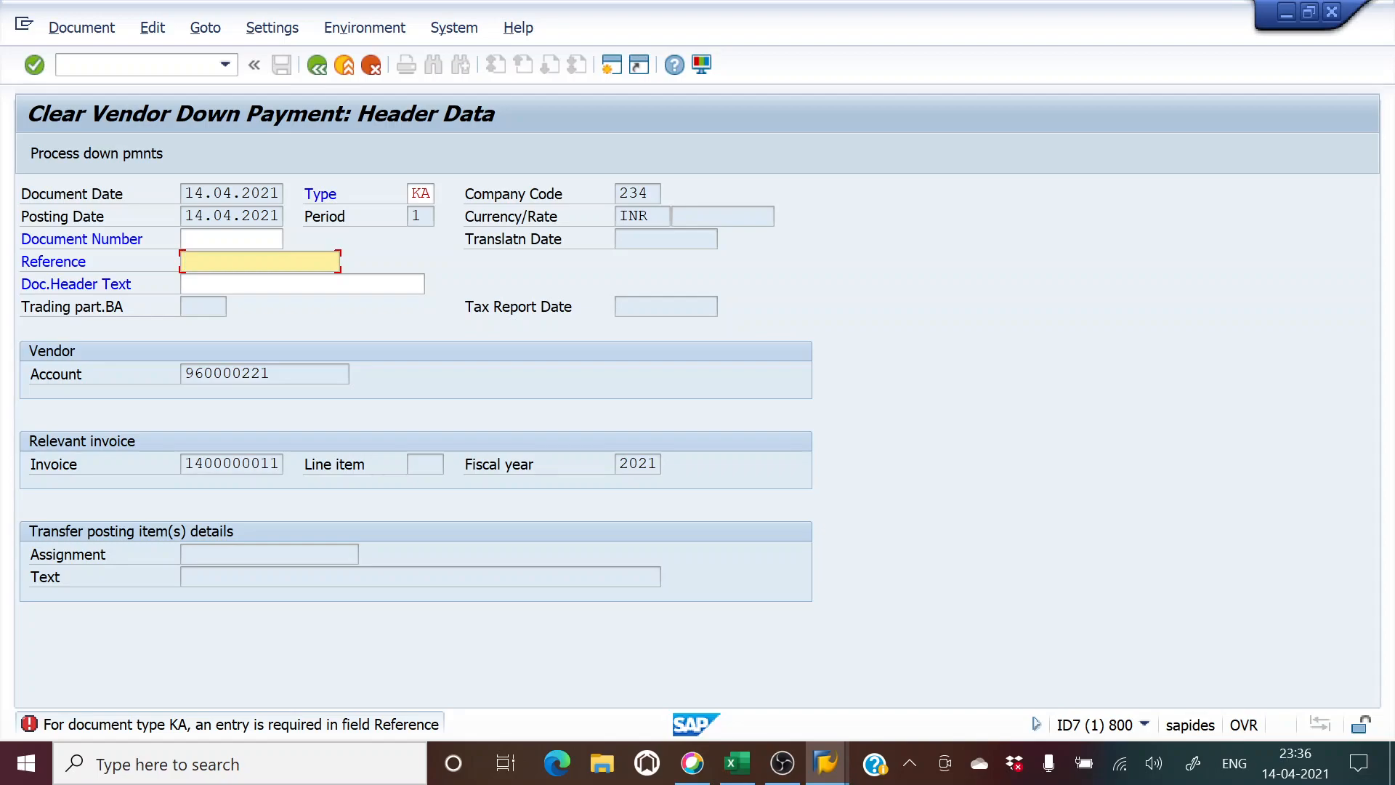
text(Dow)
key(Down)
key(Return)
key(Return)
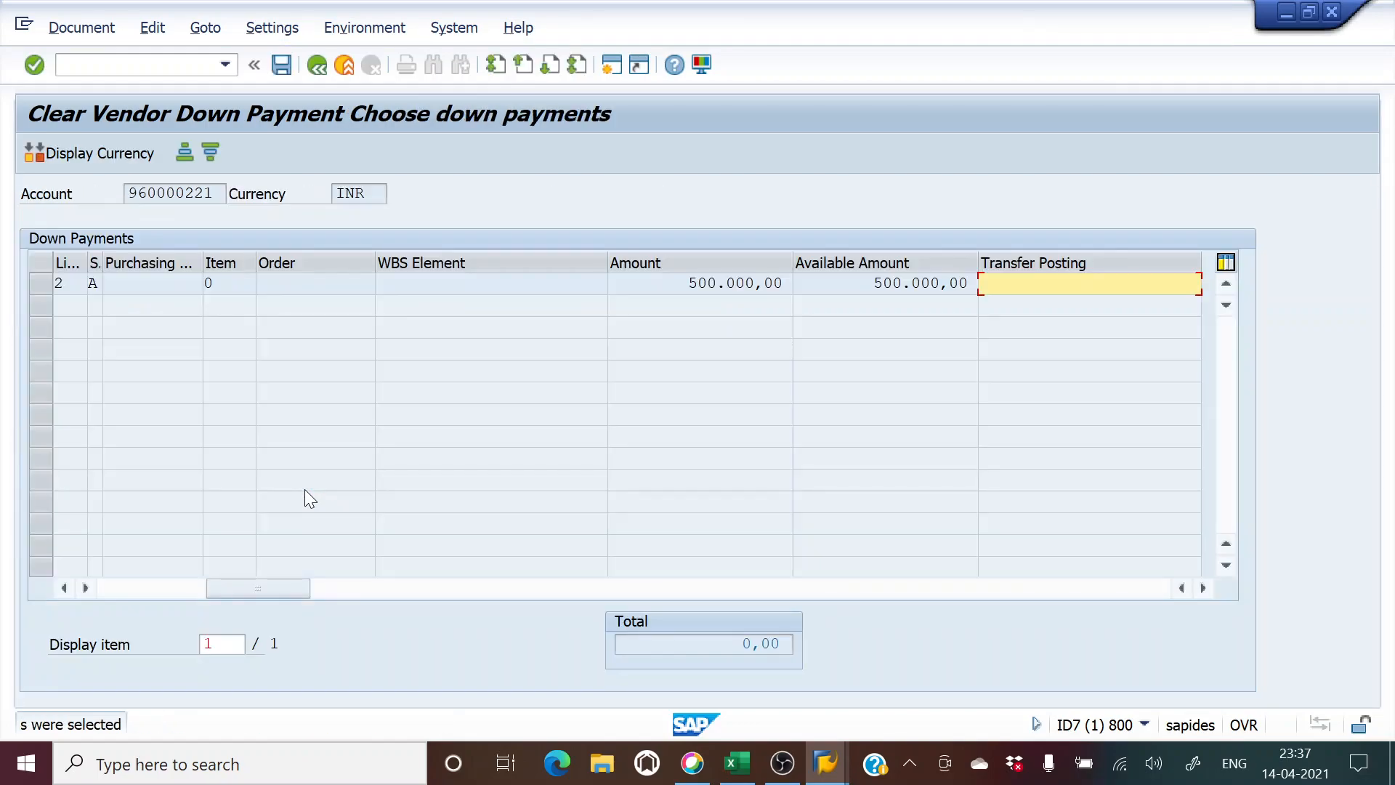
click(32, 285)
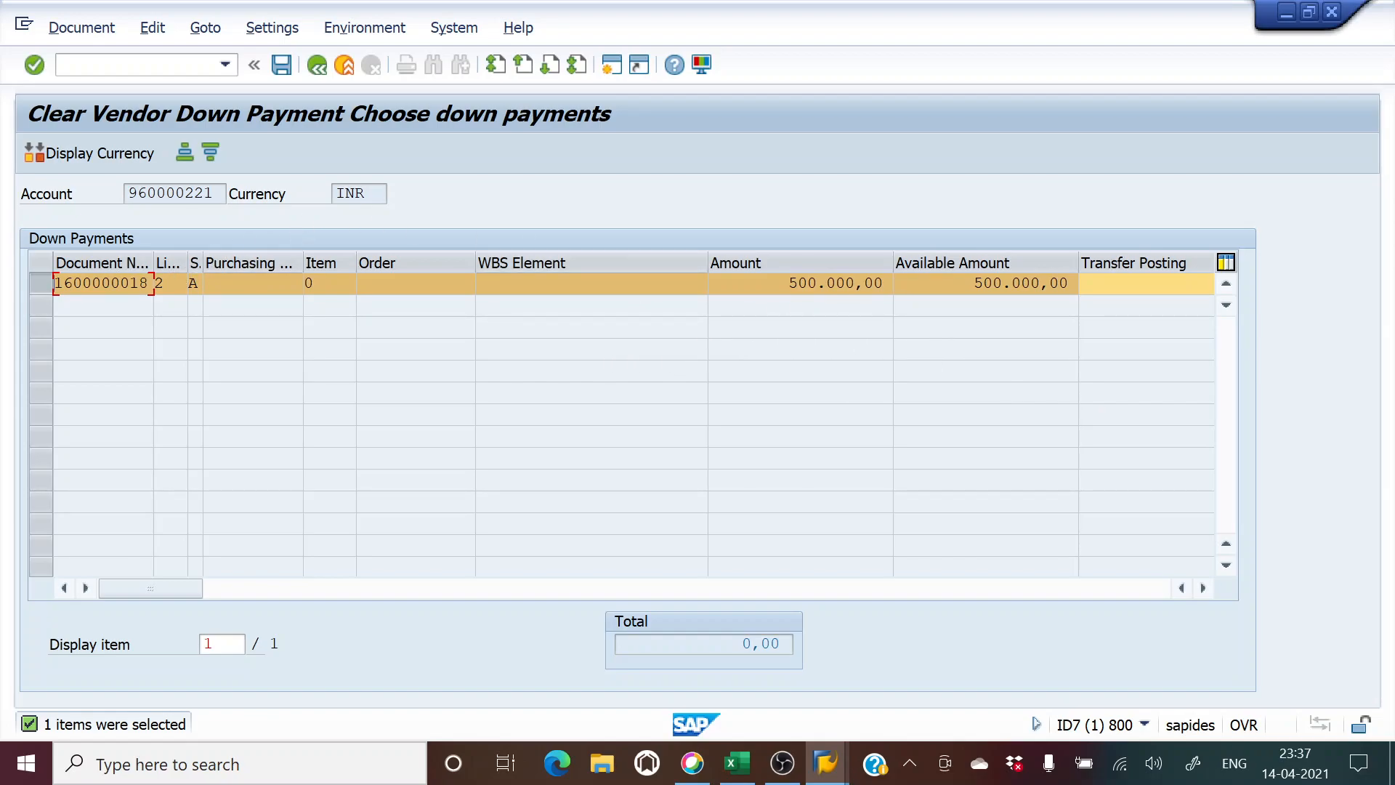
Try to post the down payment clearing, and refresh the open items list for CDE Ltd in the Vendor Line Item Display session.
click(281, 66)
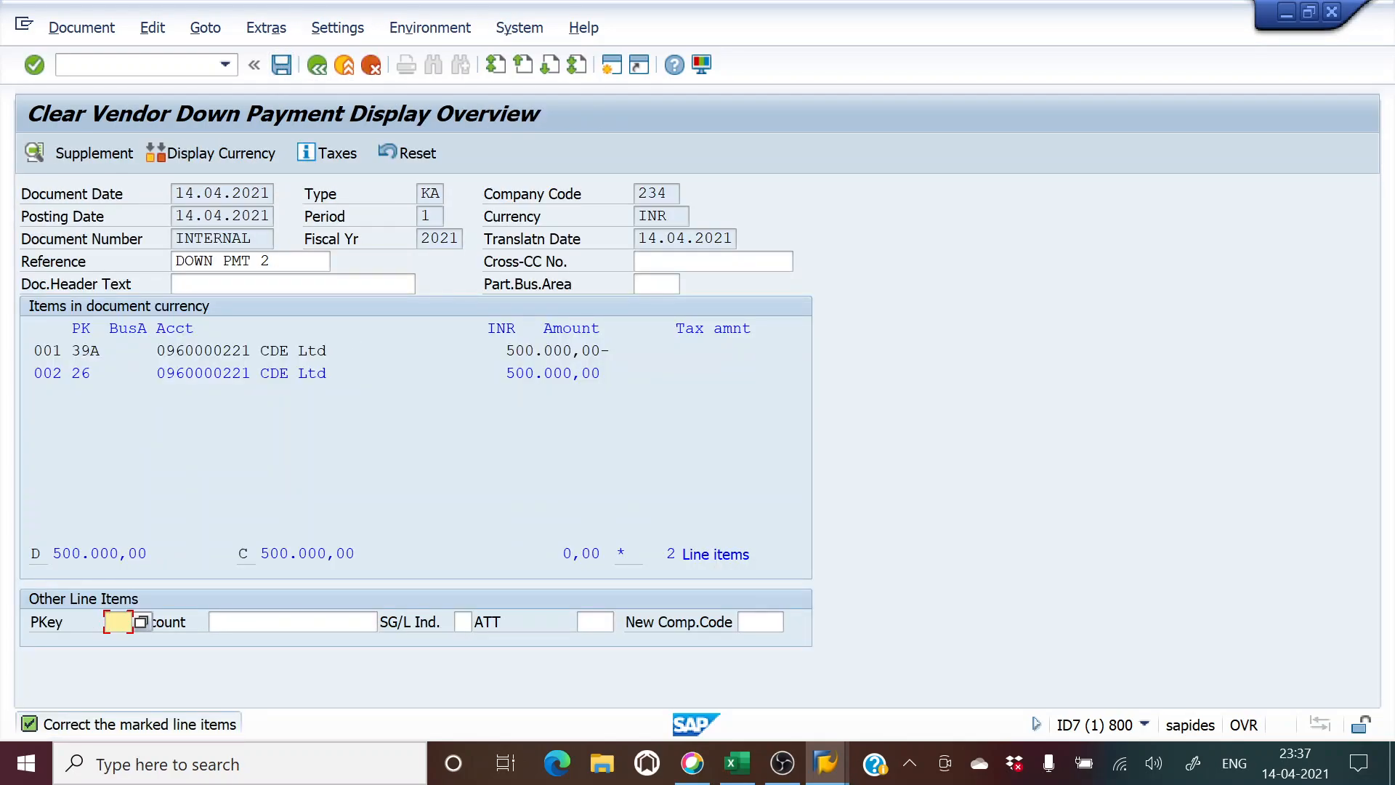
key(alt+Tab)
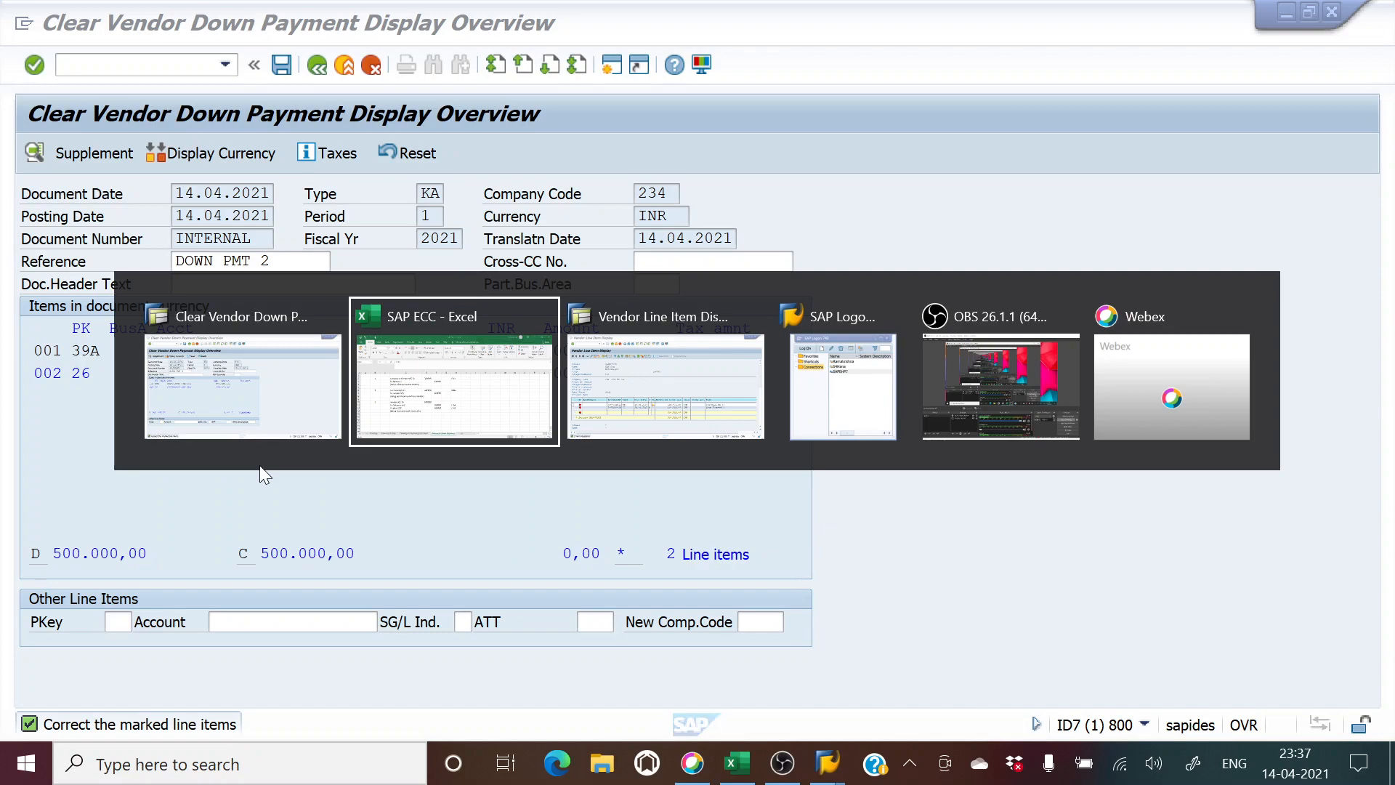
key(alt+Tab)
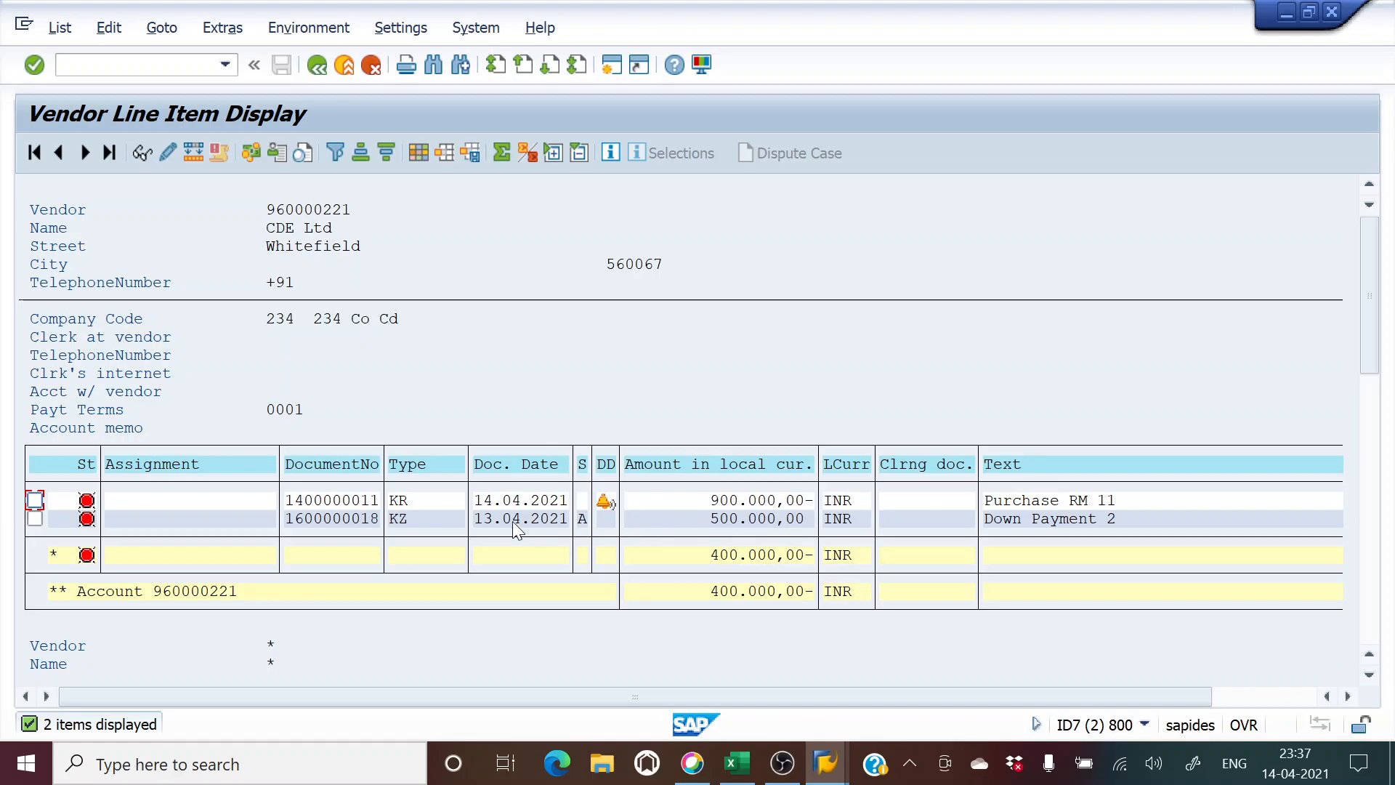
click(58, 26)
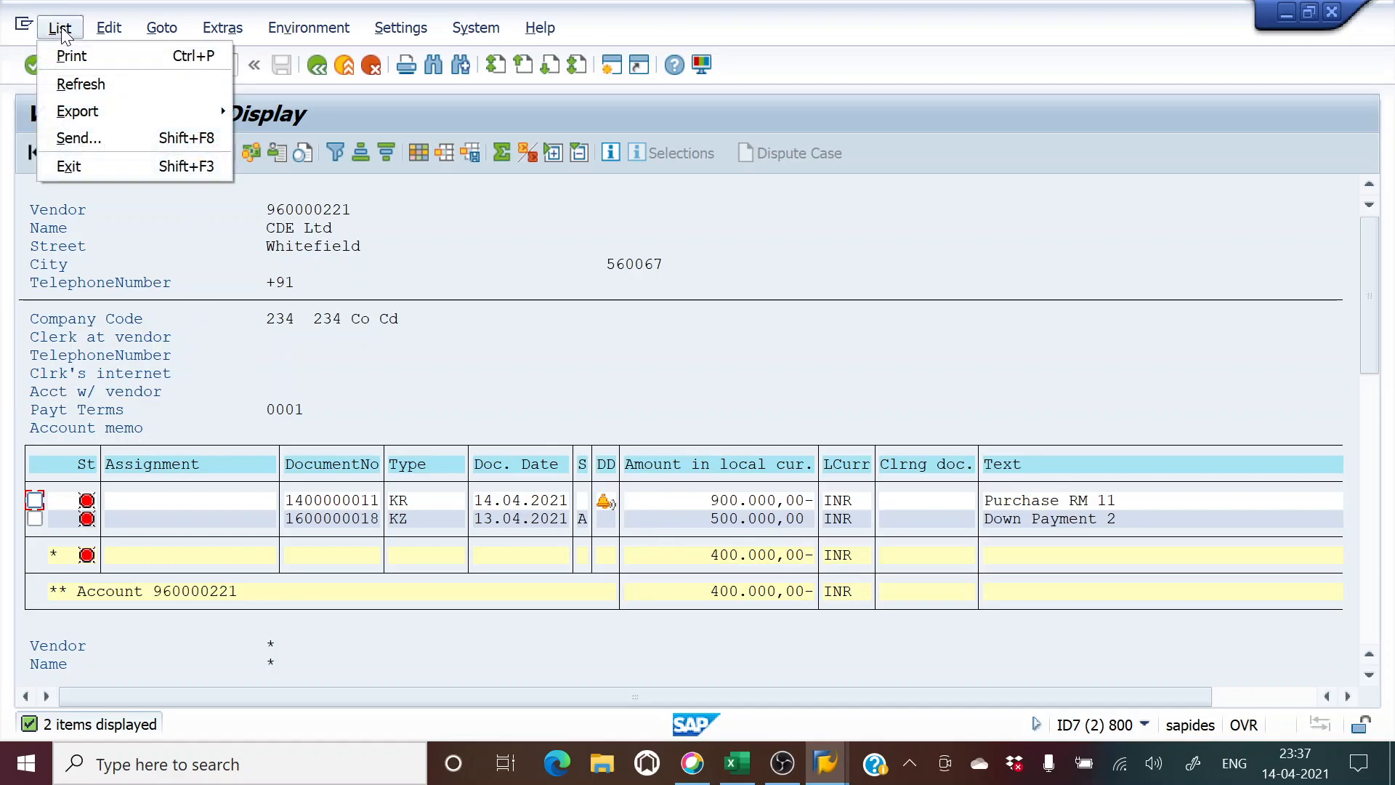
click(72, 83)
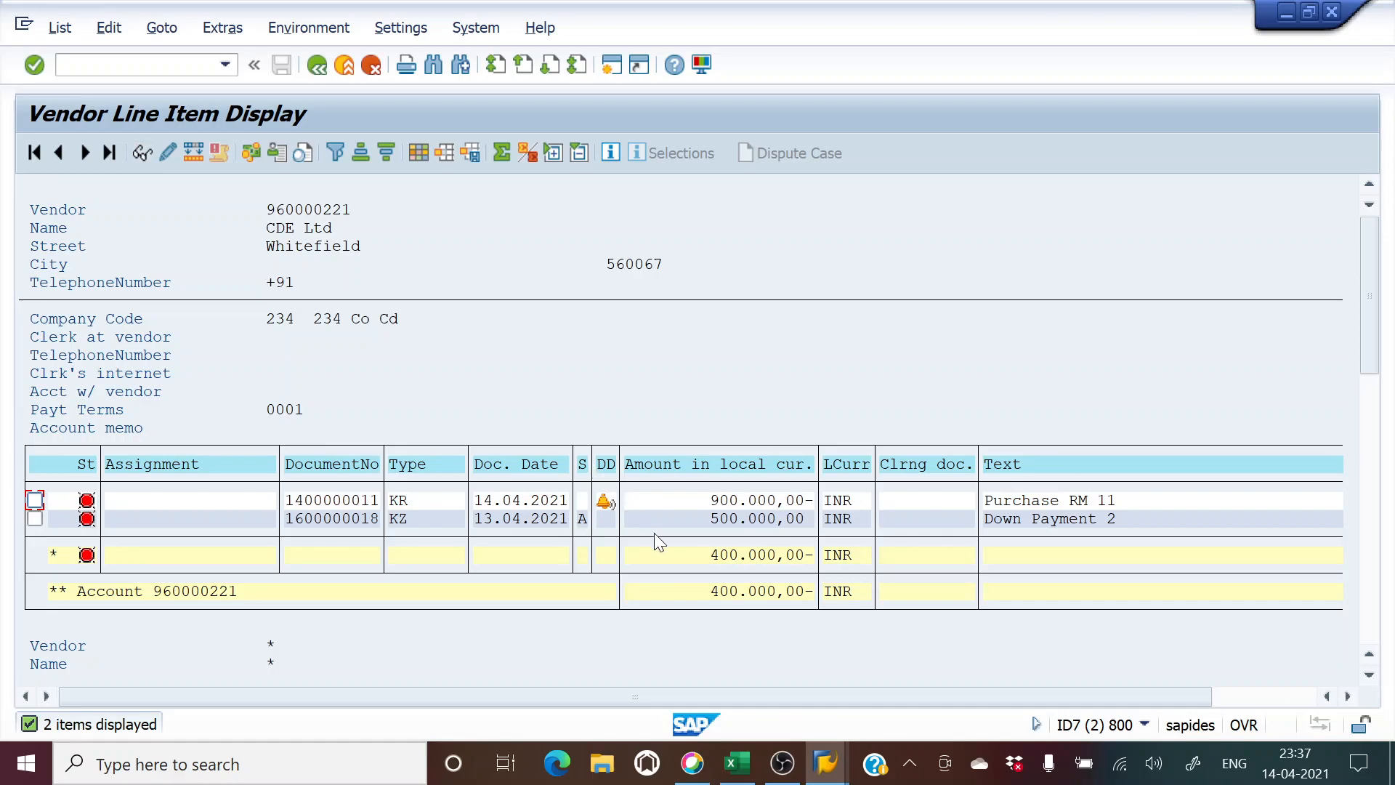
key(Down)
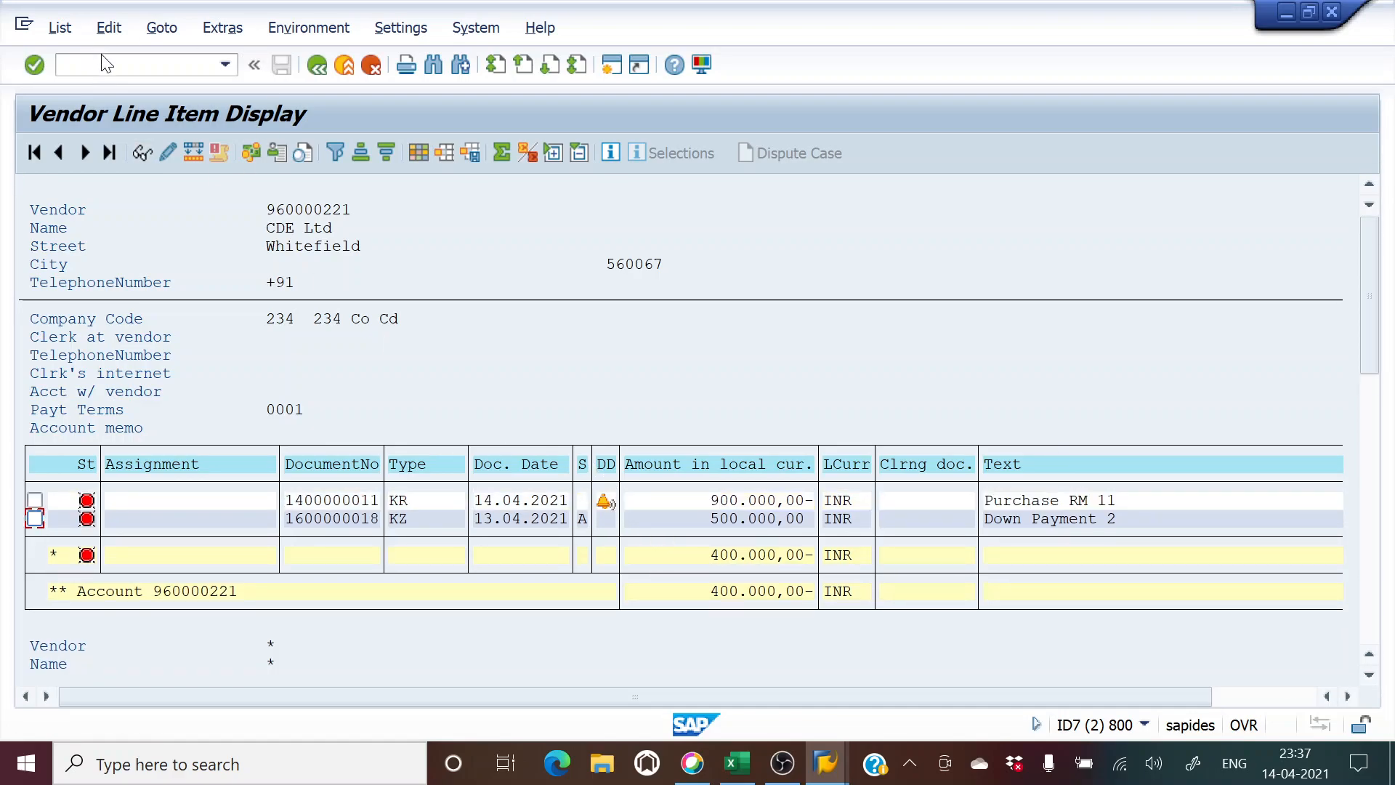
Return to the vendor line item selection and list all items of CDE Ltd in company code 234 instead of only open ones.
click(318, 65)
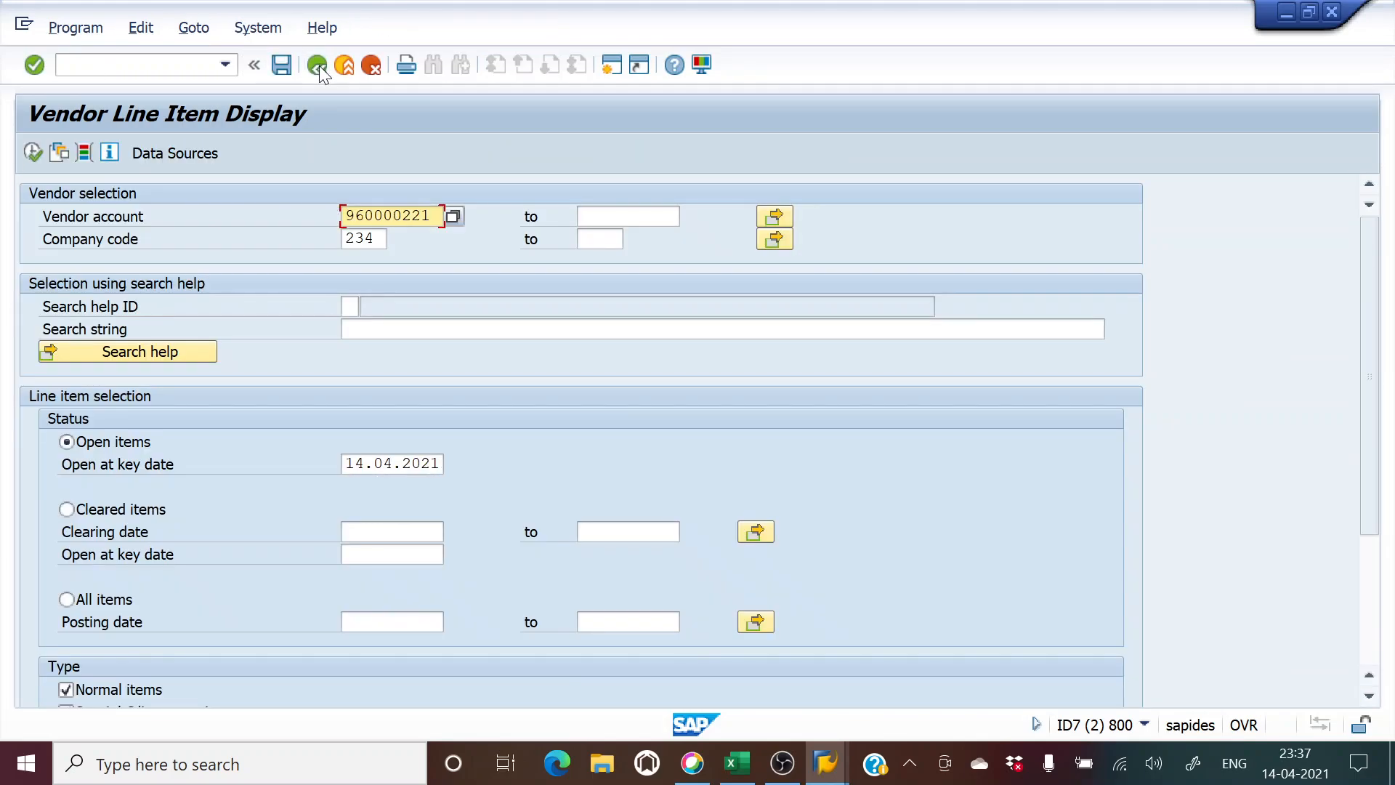
click(76, 599)
click(32, 156)
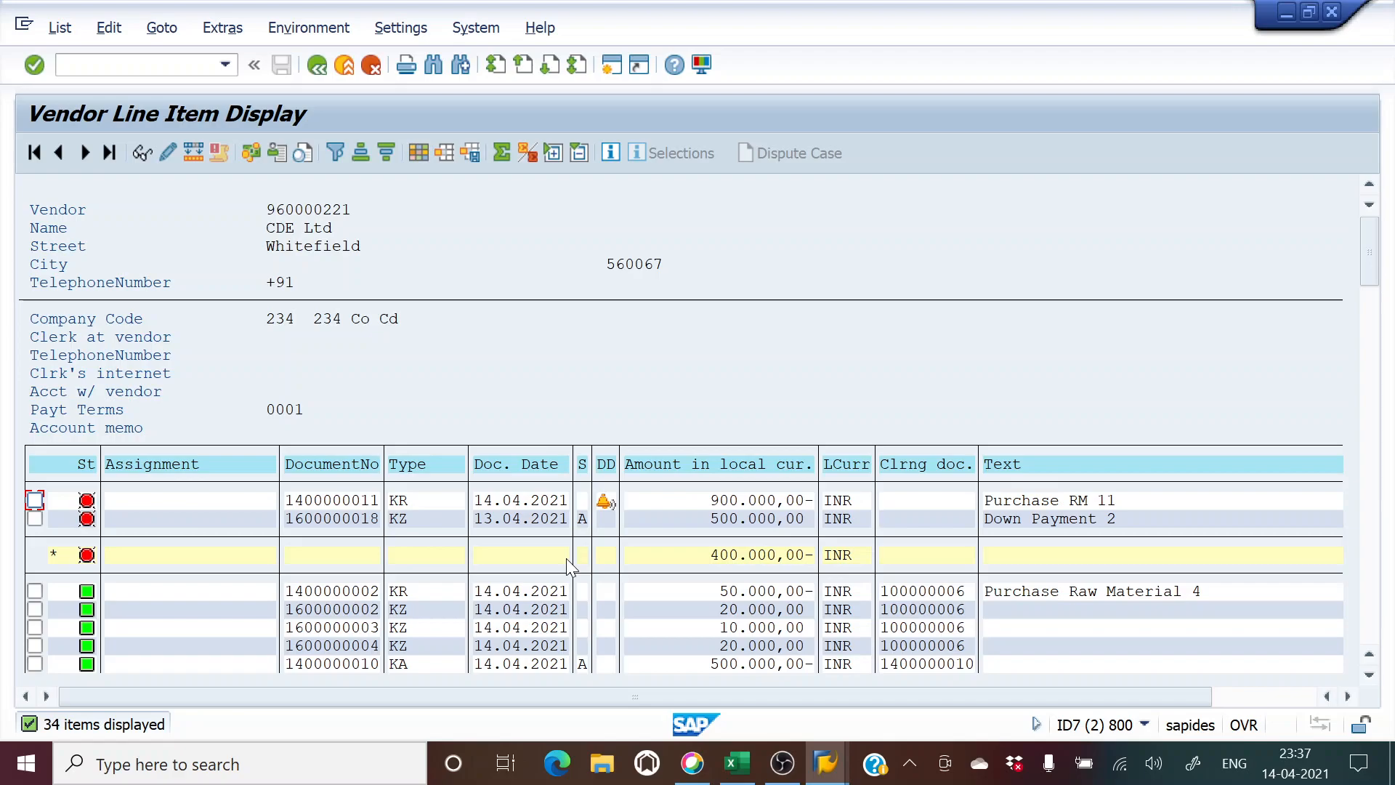
scroll(571, 568, down, 1)
scroll(572, 567, up, 1)
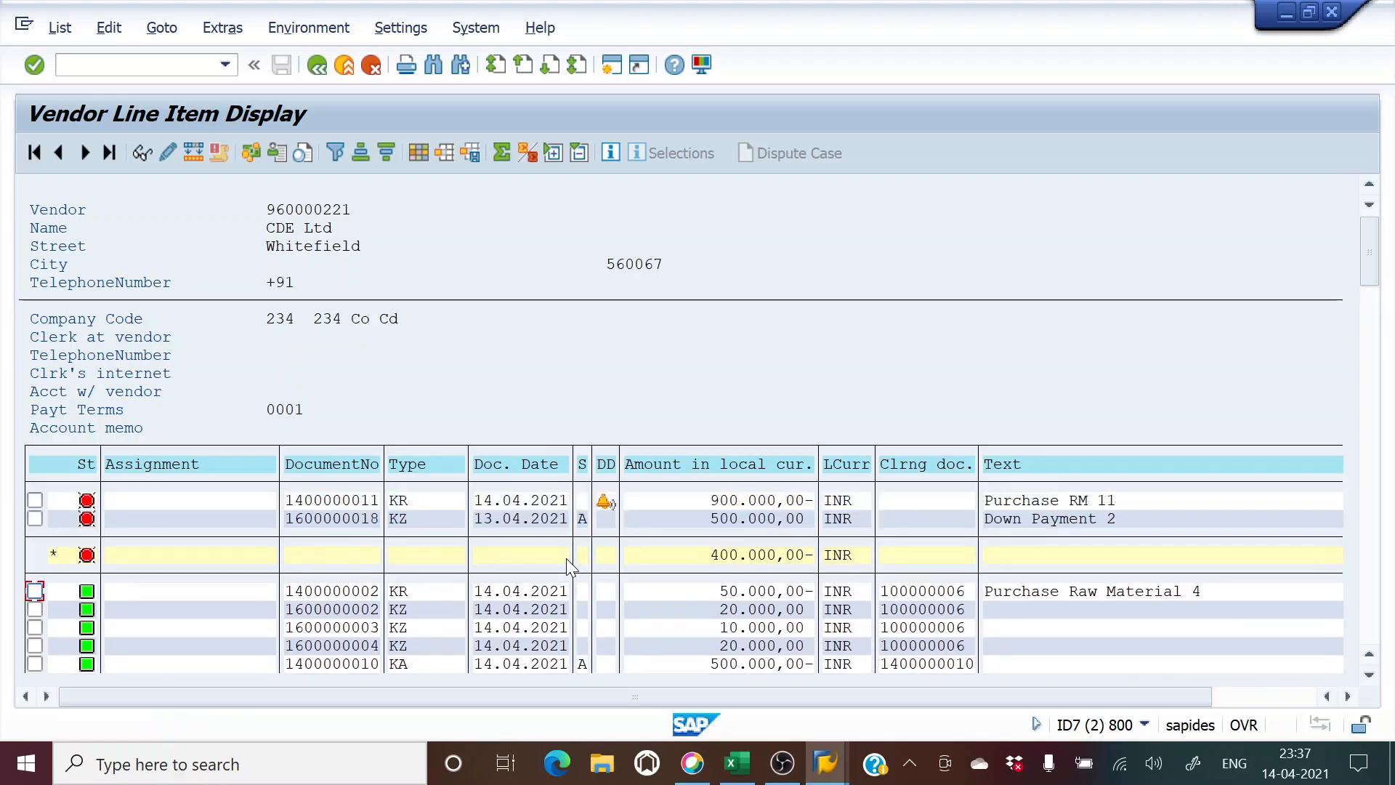
click(782, 763)
click(1168, 648)
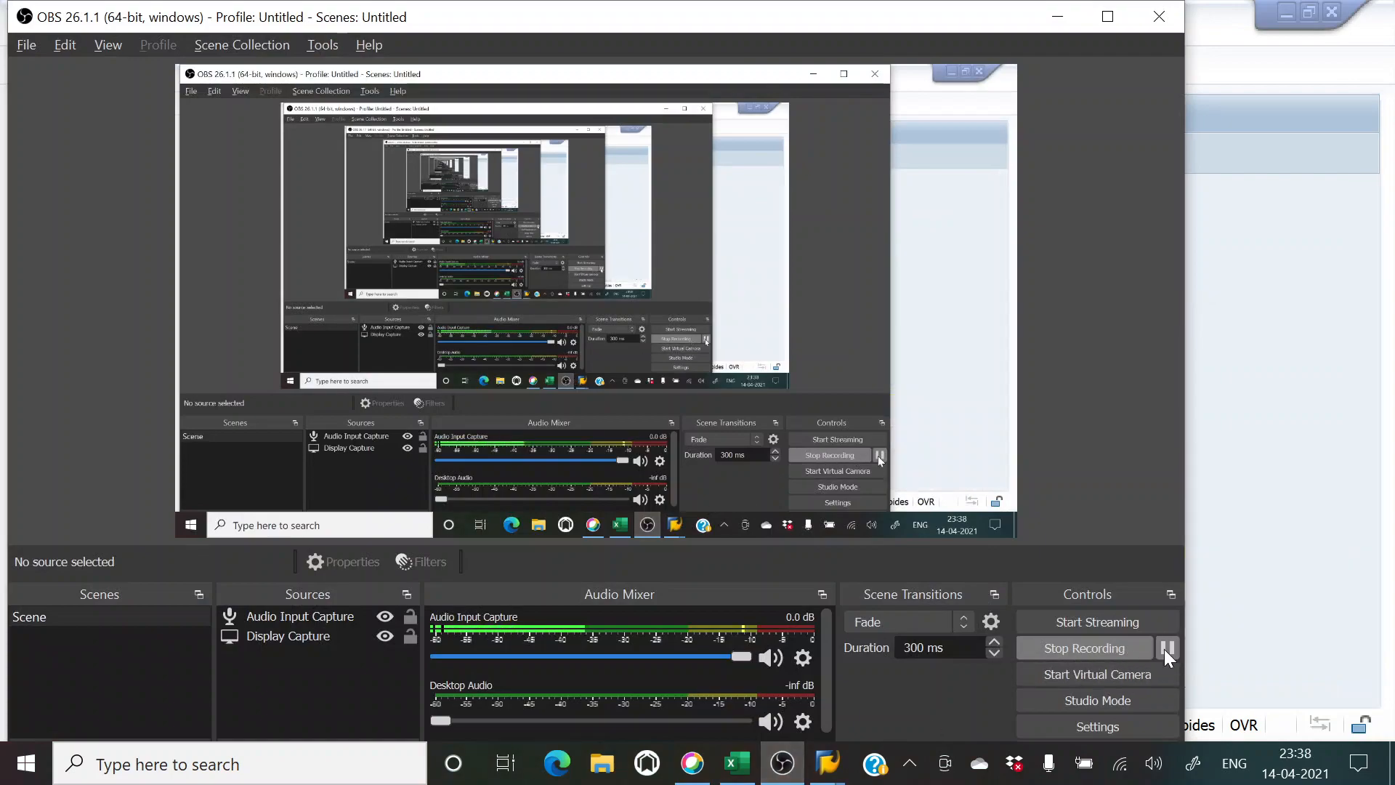
click(1289, 575)
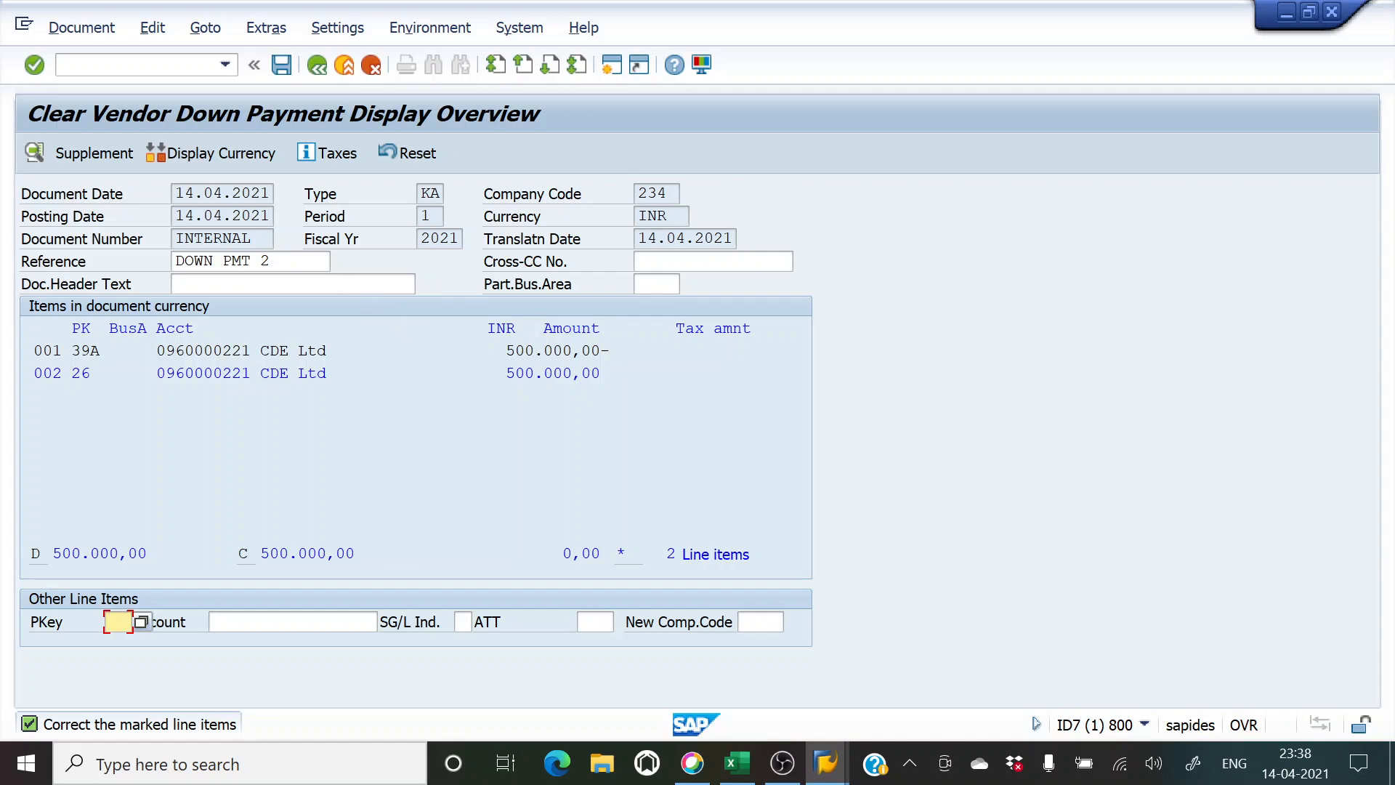
Open the second line item of the clearing document, enter the text "Down Payment 2 Cleared", and post the document.
click(280, 76)
double_click(239, 375)
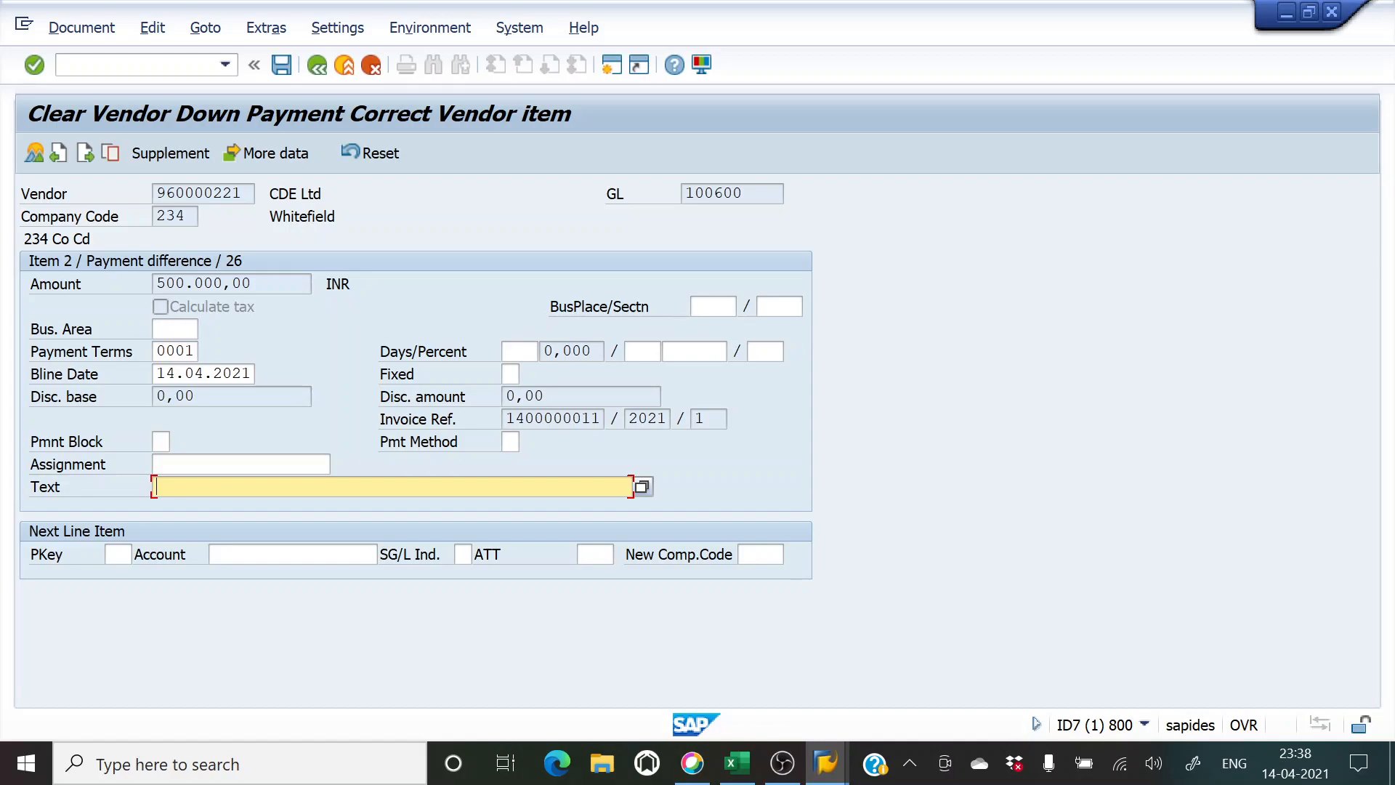
text(Down)
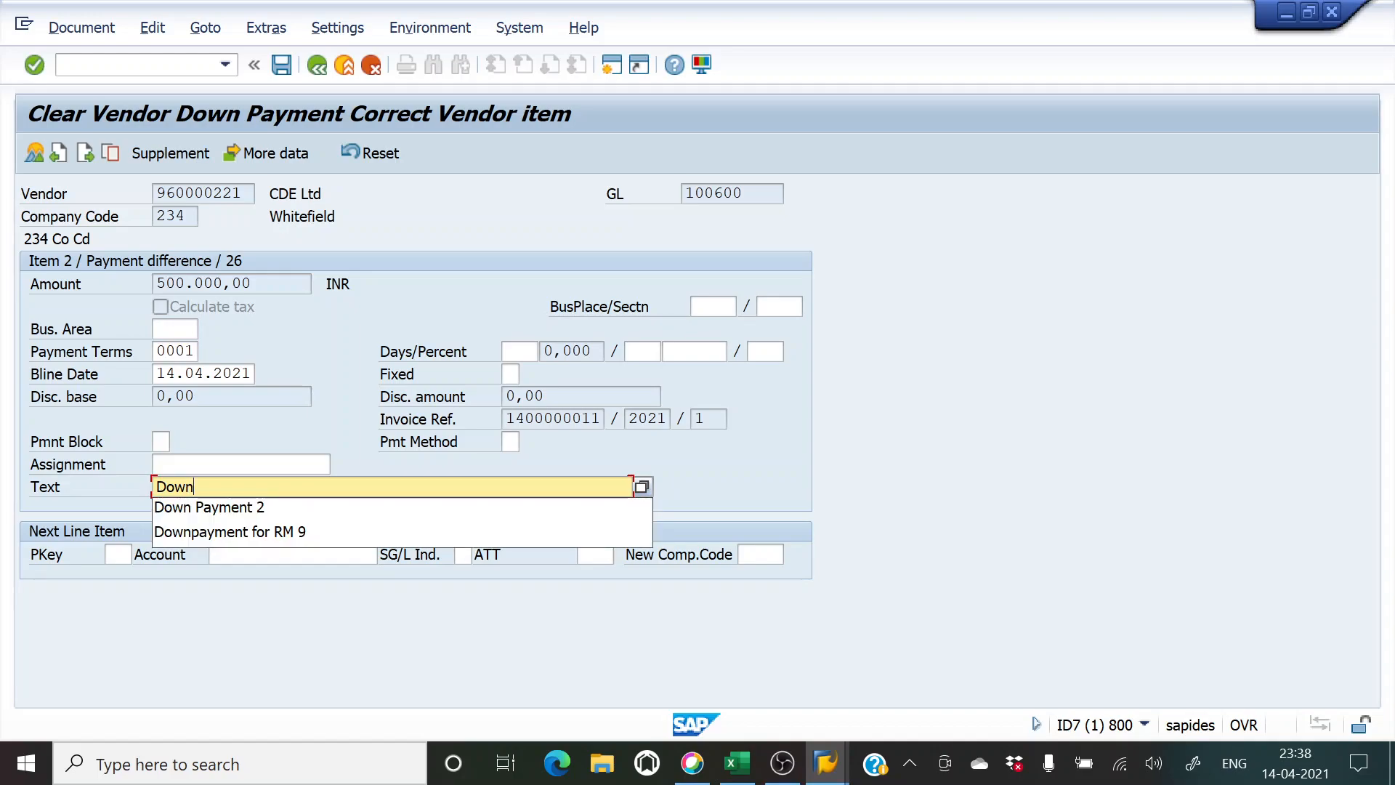
click(216, 513)
text(Cleared)
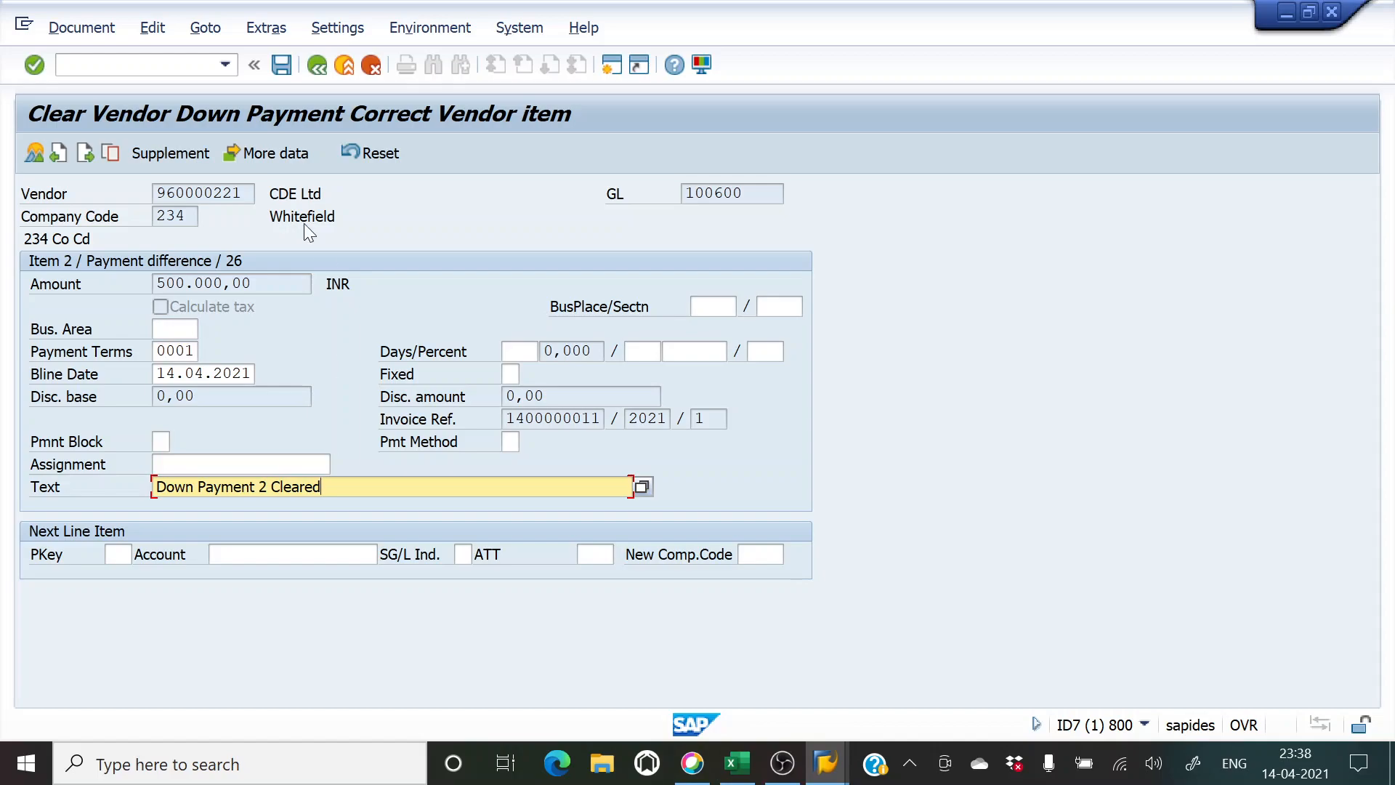
click(281, 65)
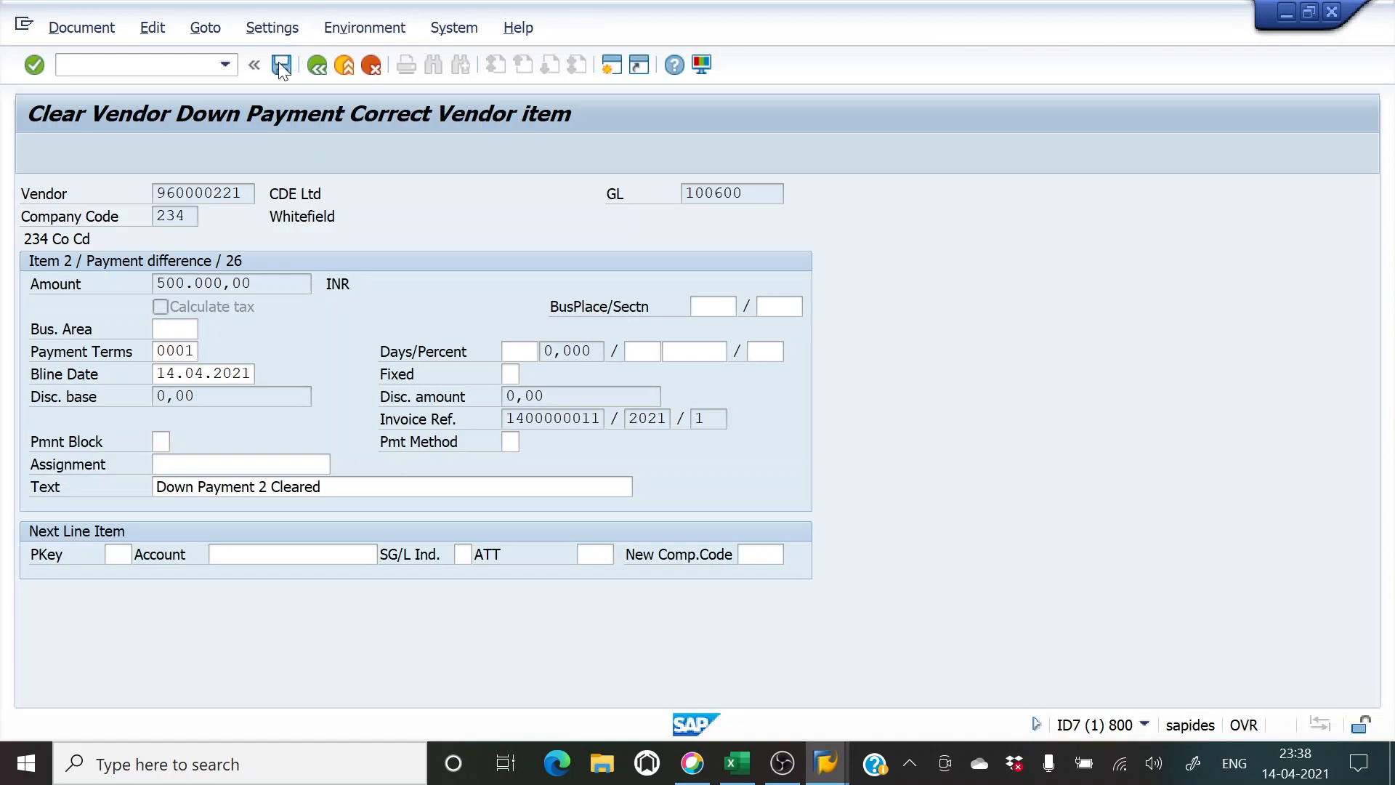
Switch to the Vendor Line Item Display session and refresh the list to check CDE Ltd's items after the clearing.
key(alt+Tab)
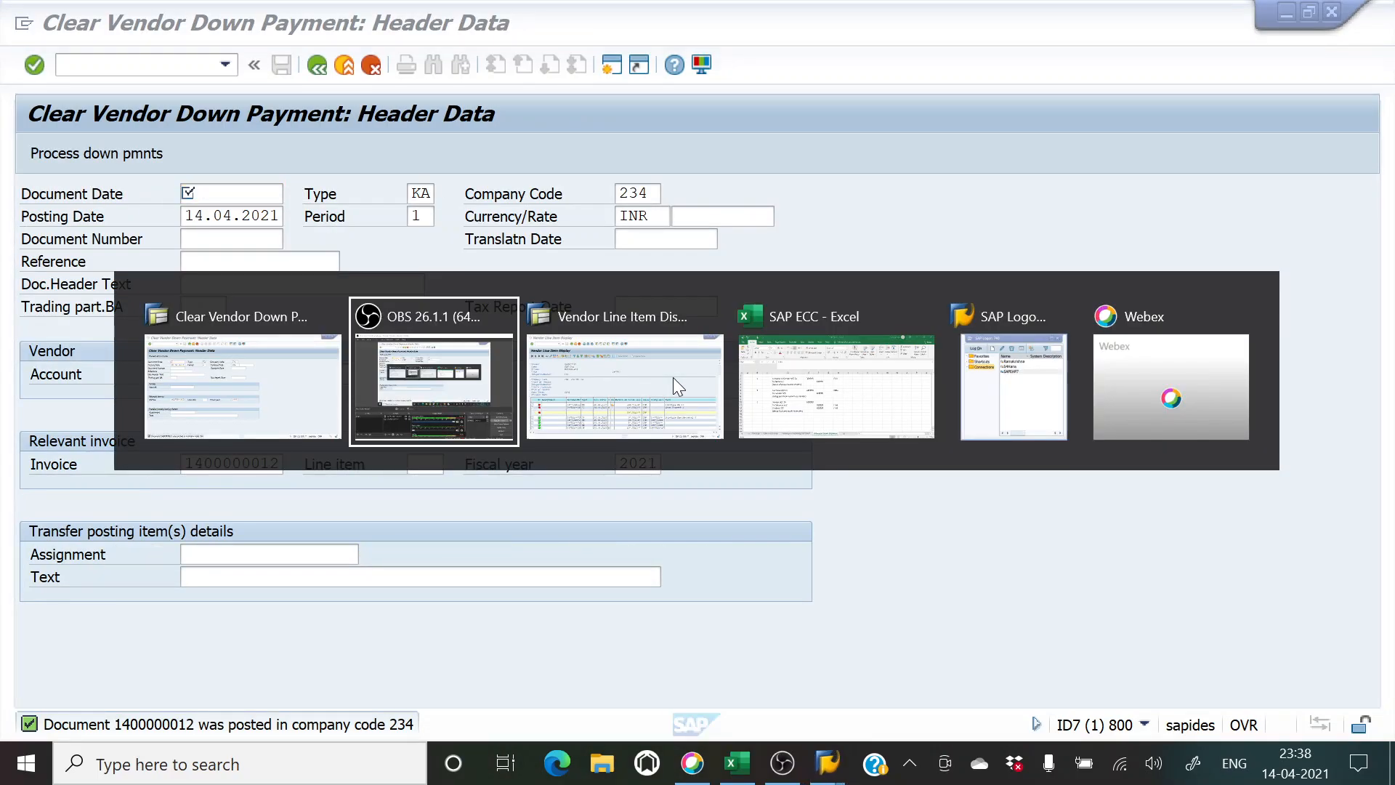
click(673, 377)
click(75, 21)
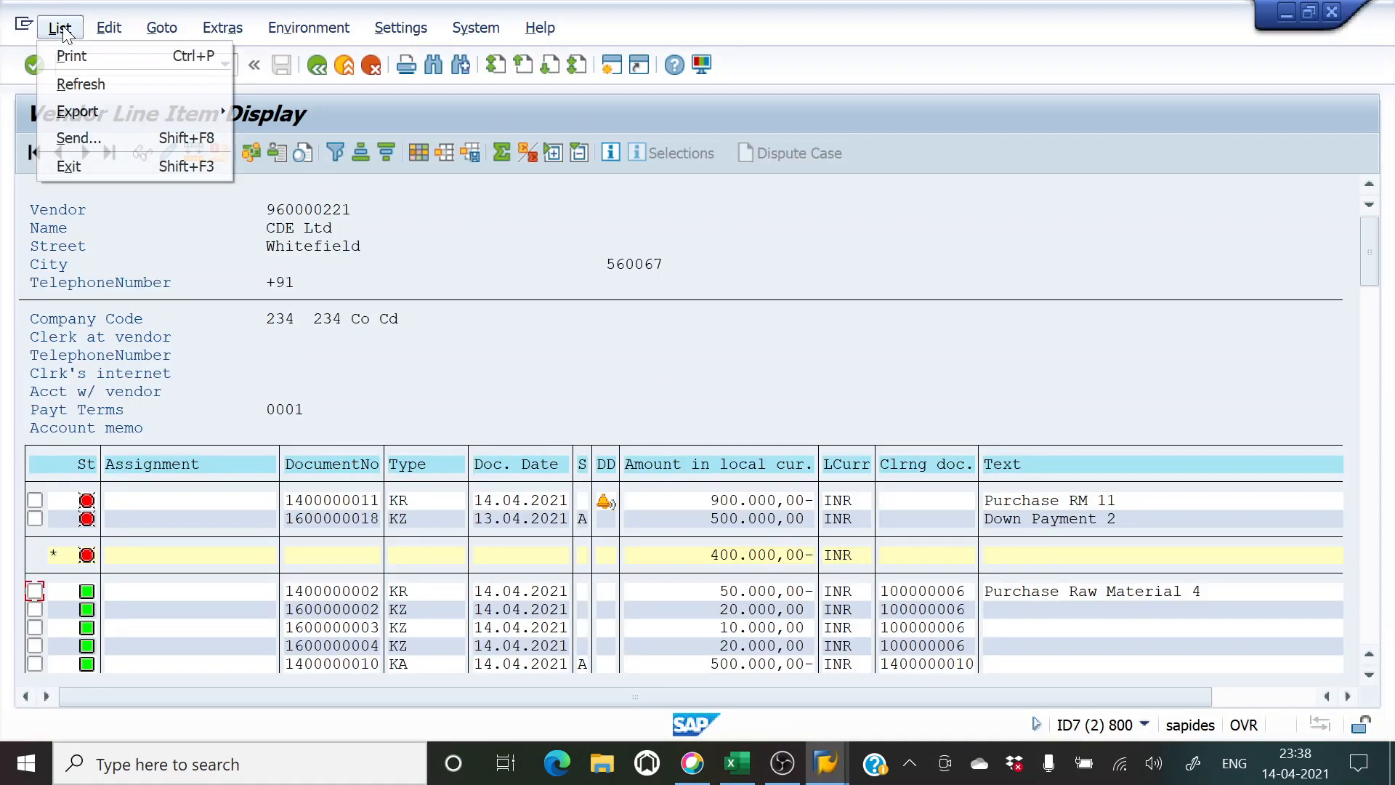
click(67, 79)
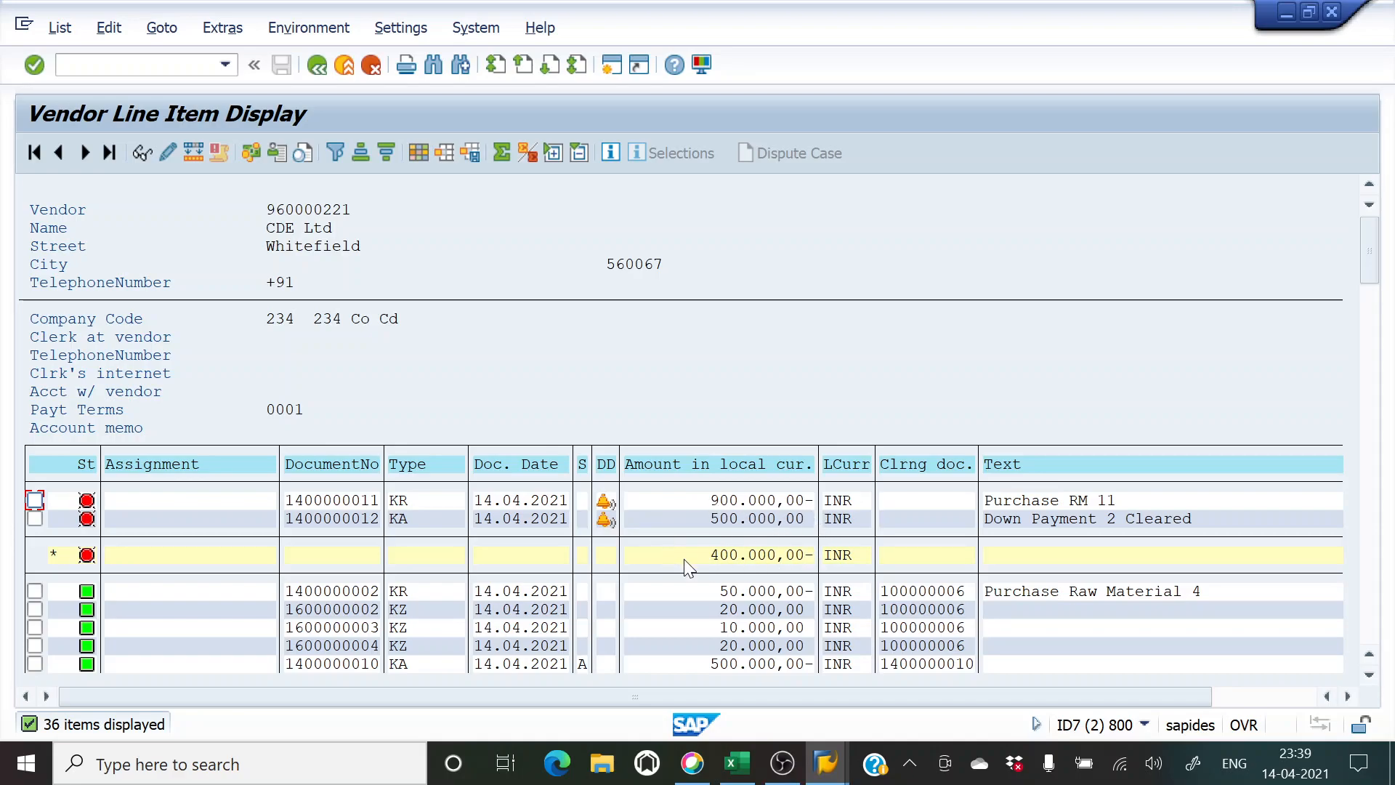
Start transaction F-53 in the clearing session and set the document date to 14.04.2021 by copying the posting date.
key(alt+Tab)
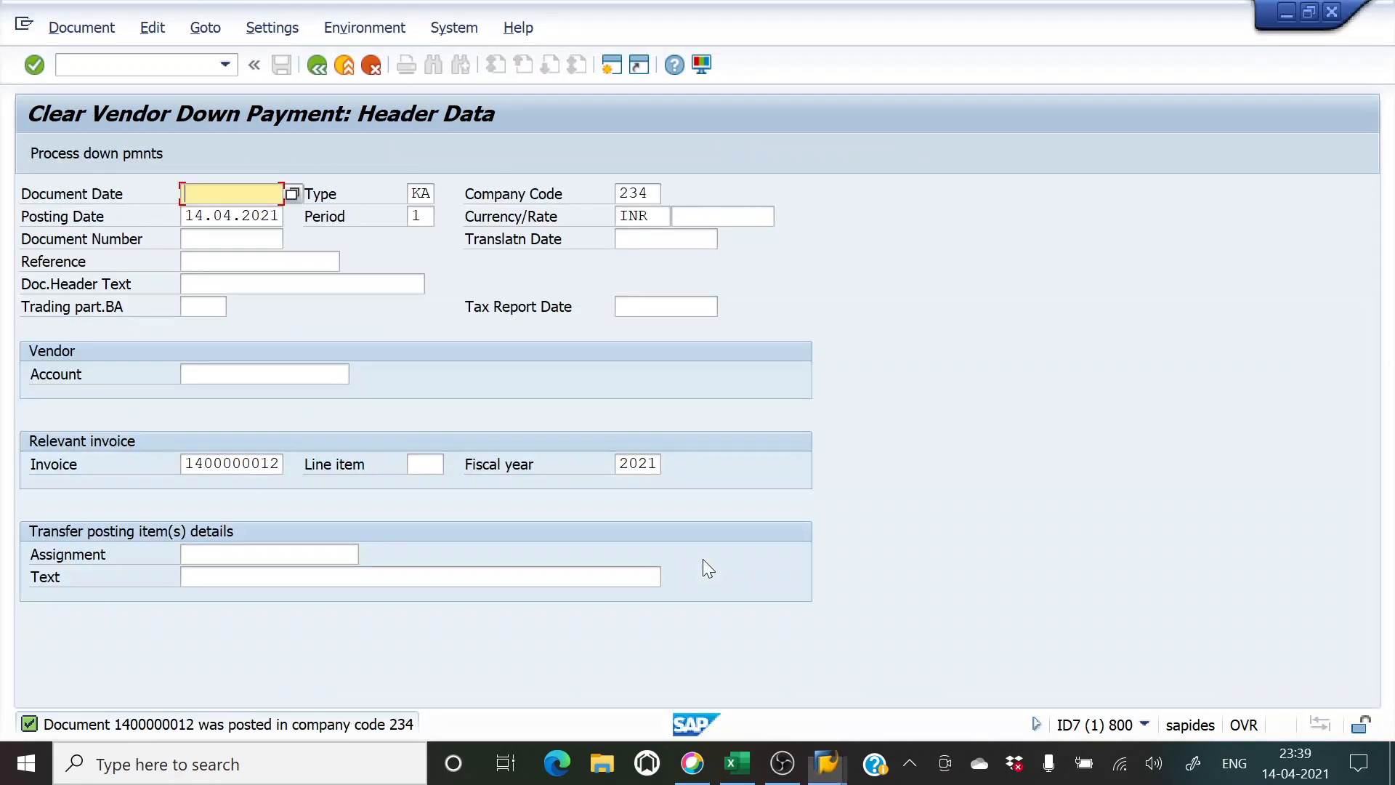
click(131, 66)
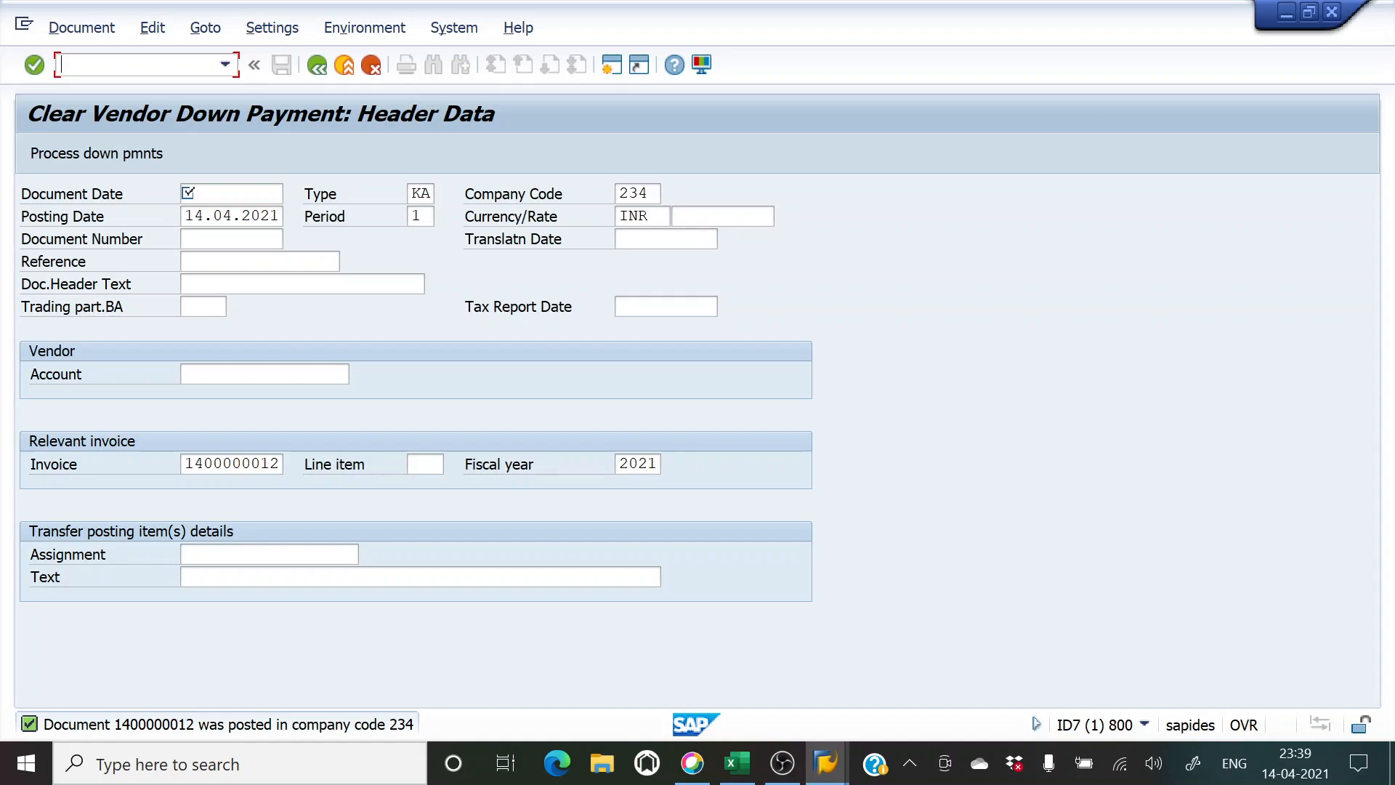
text(/nf-53)
key(Return)
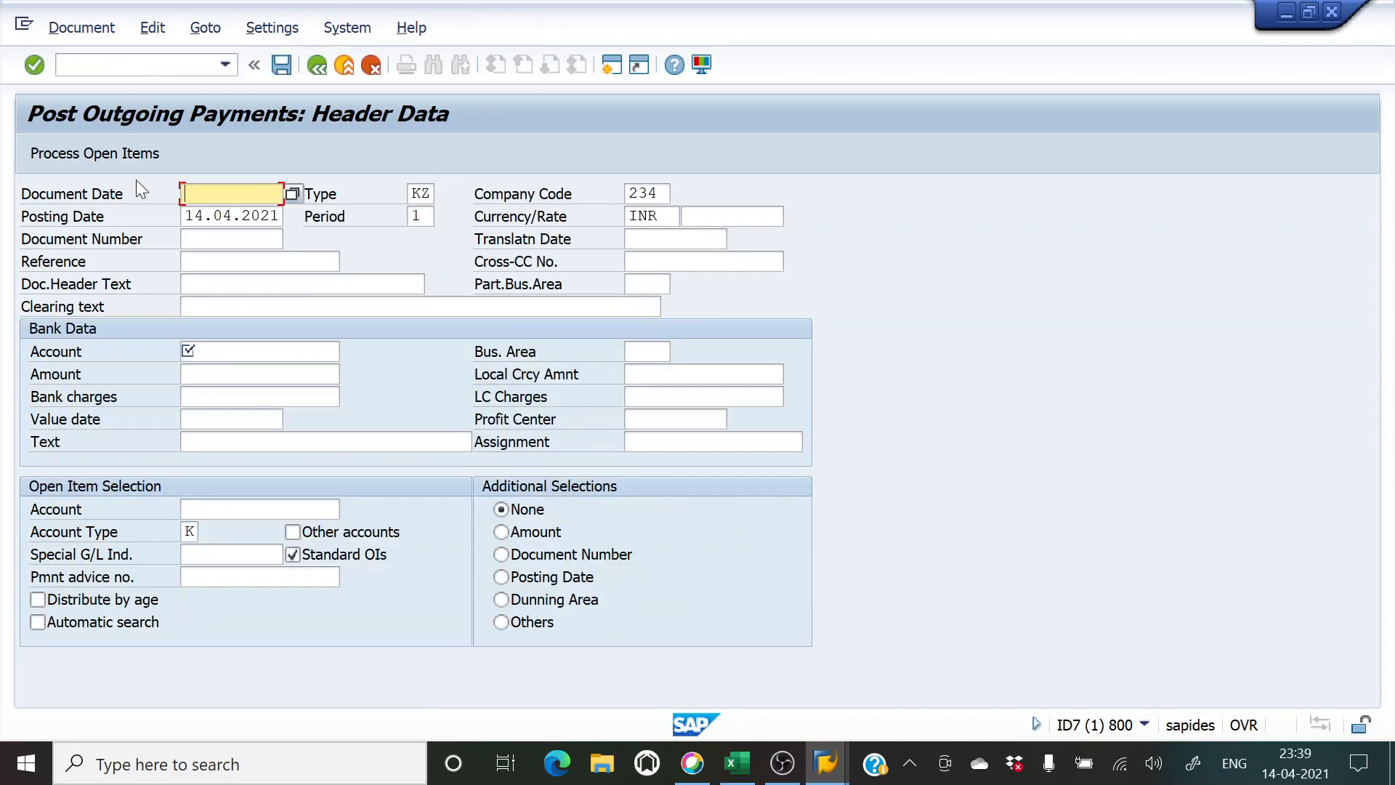
key(Tab)
key(ctrl+c)
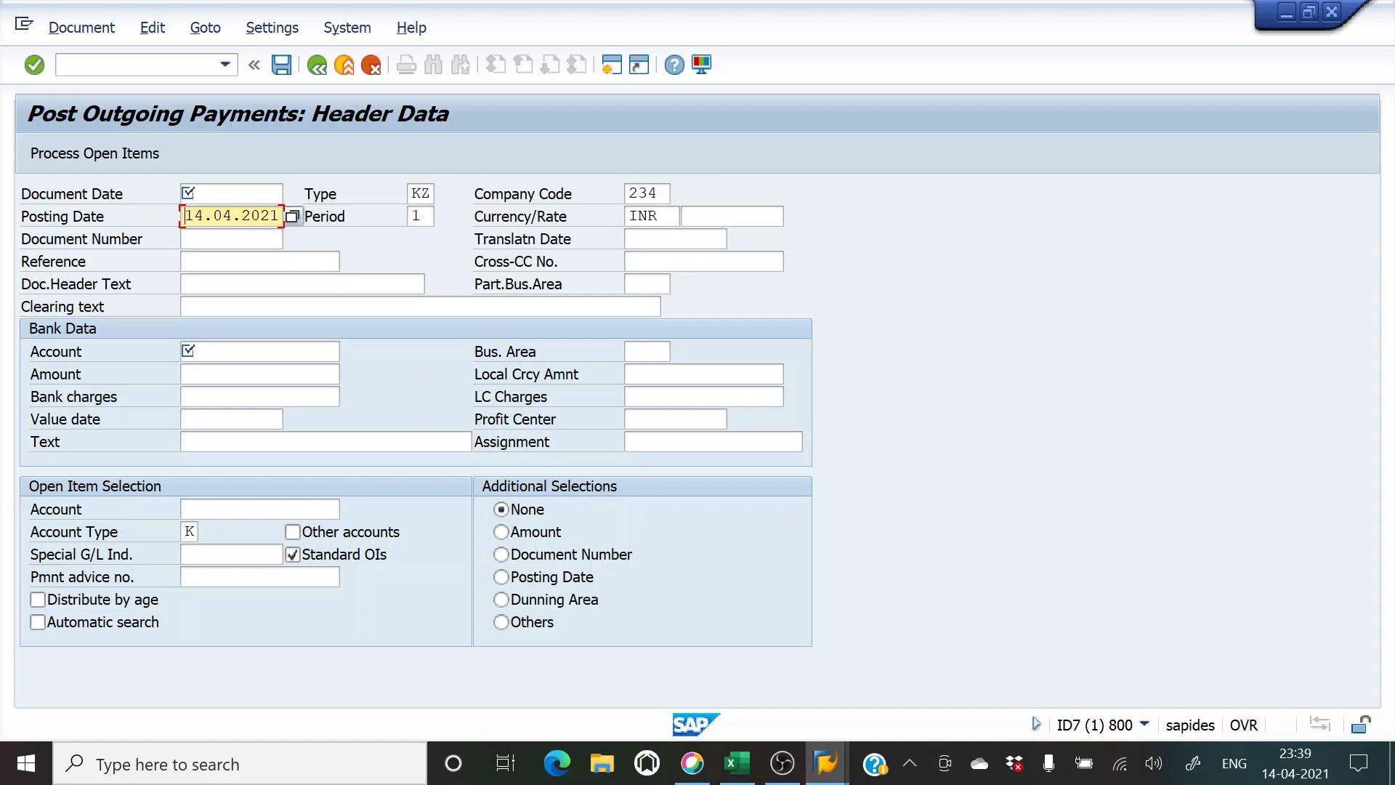
key(shift+Tab)
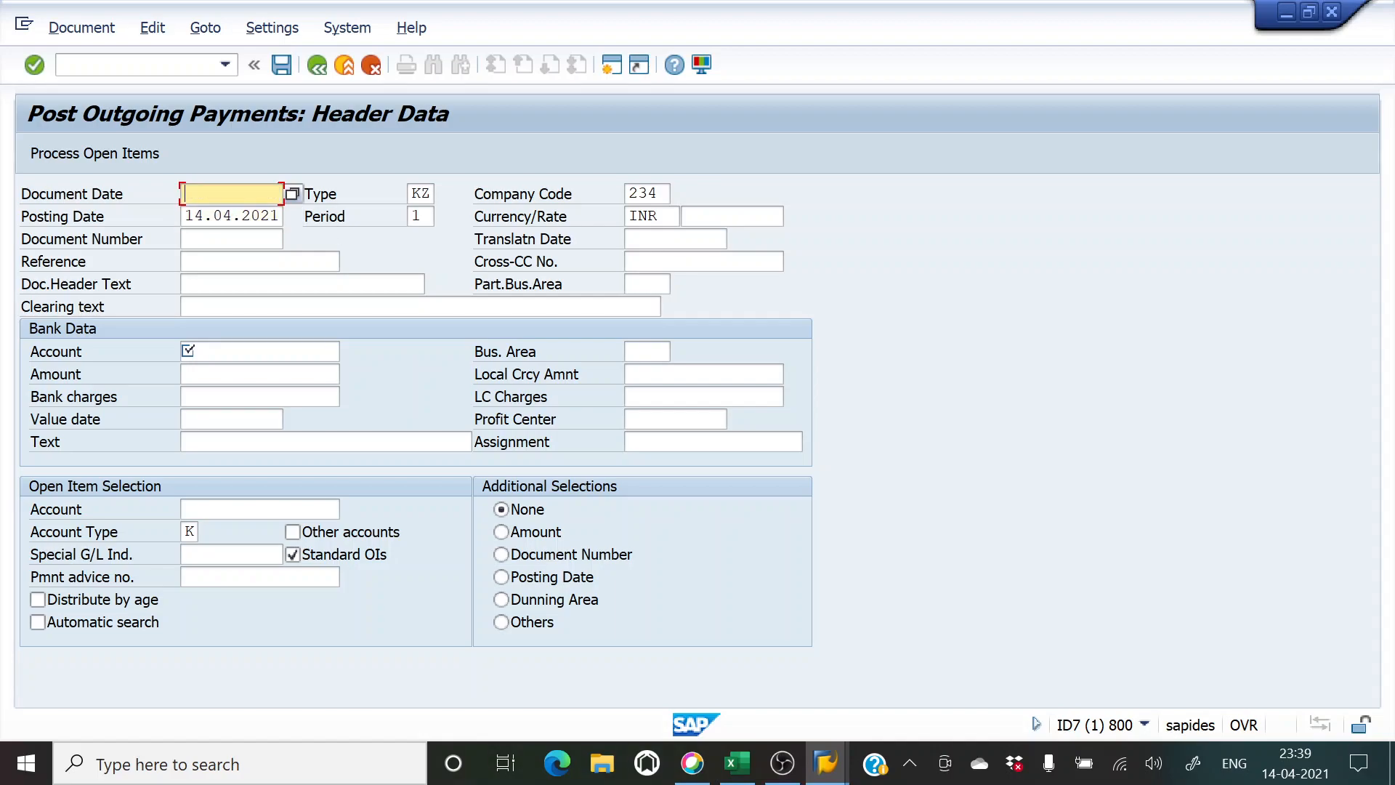
key(ctrl+v)
Search the G/L accounts in chart of accounts 456 and choose HDFC Bank Account as the bank account for the payment.
click(233, 351)
click(343, 351)
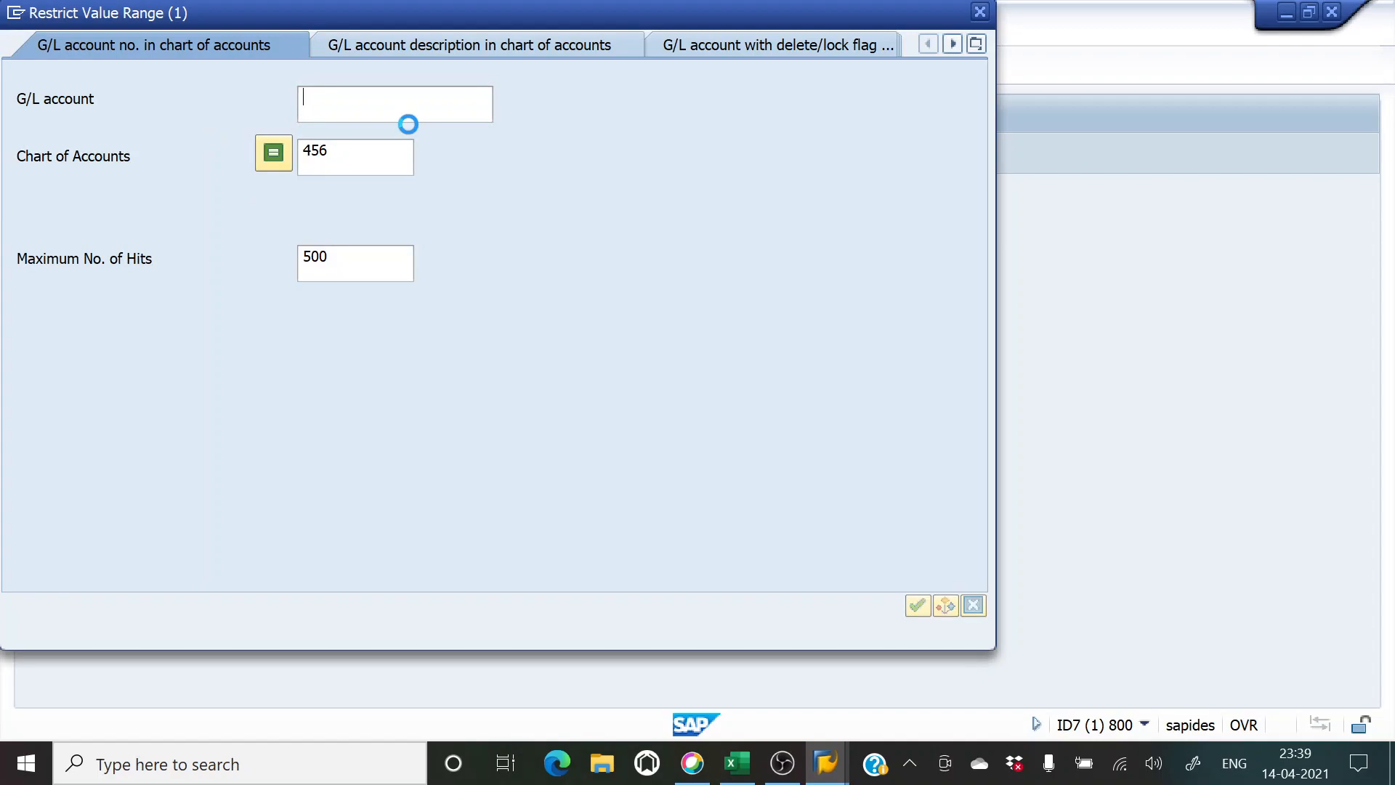
key(Return)
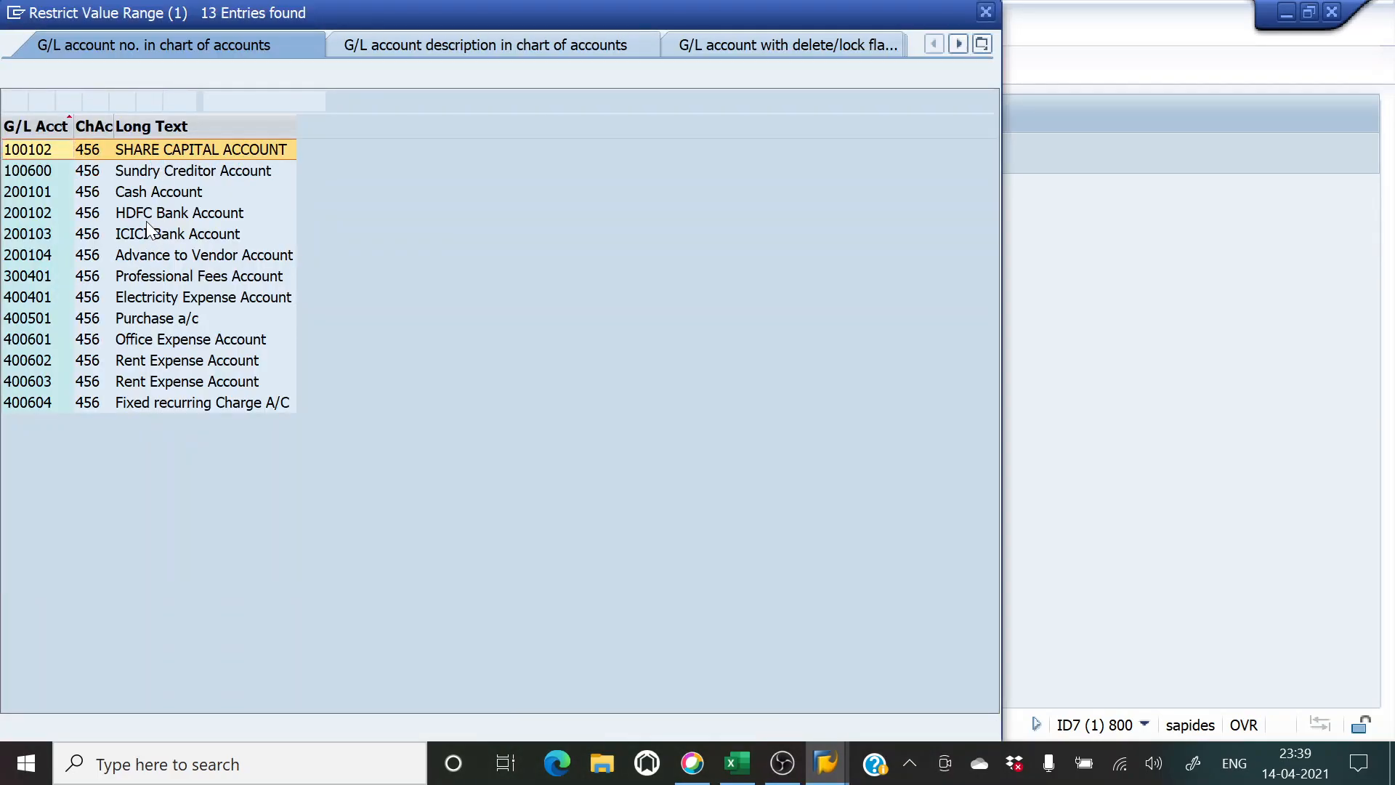
double_click(146, 217)
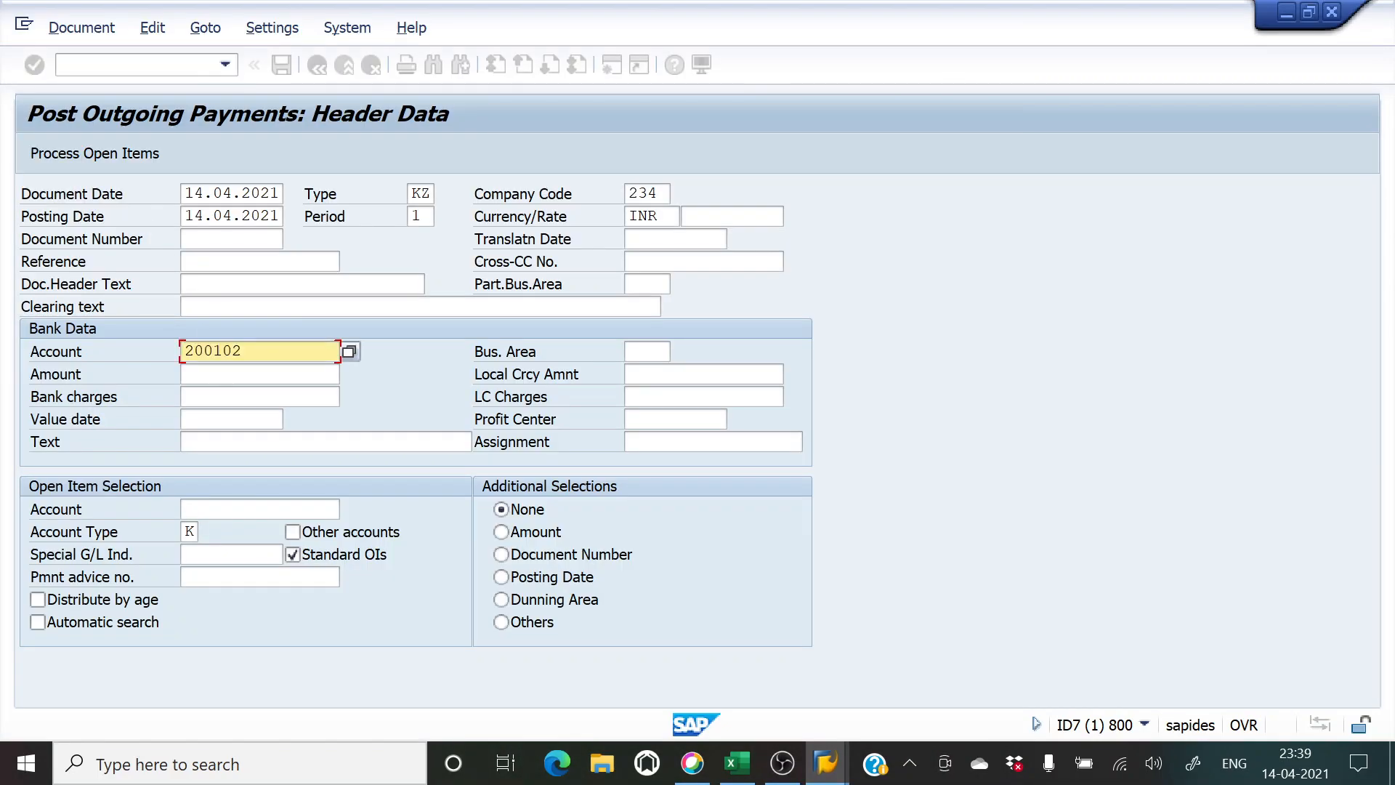
Check the vendor's open balance in the line item display and set the bank data amount to 400000.
key(Tab)
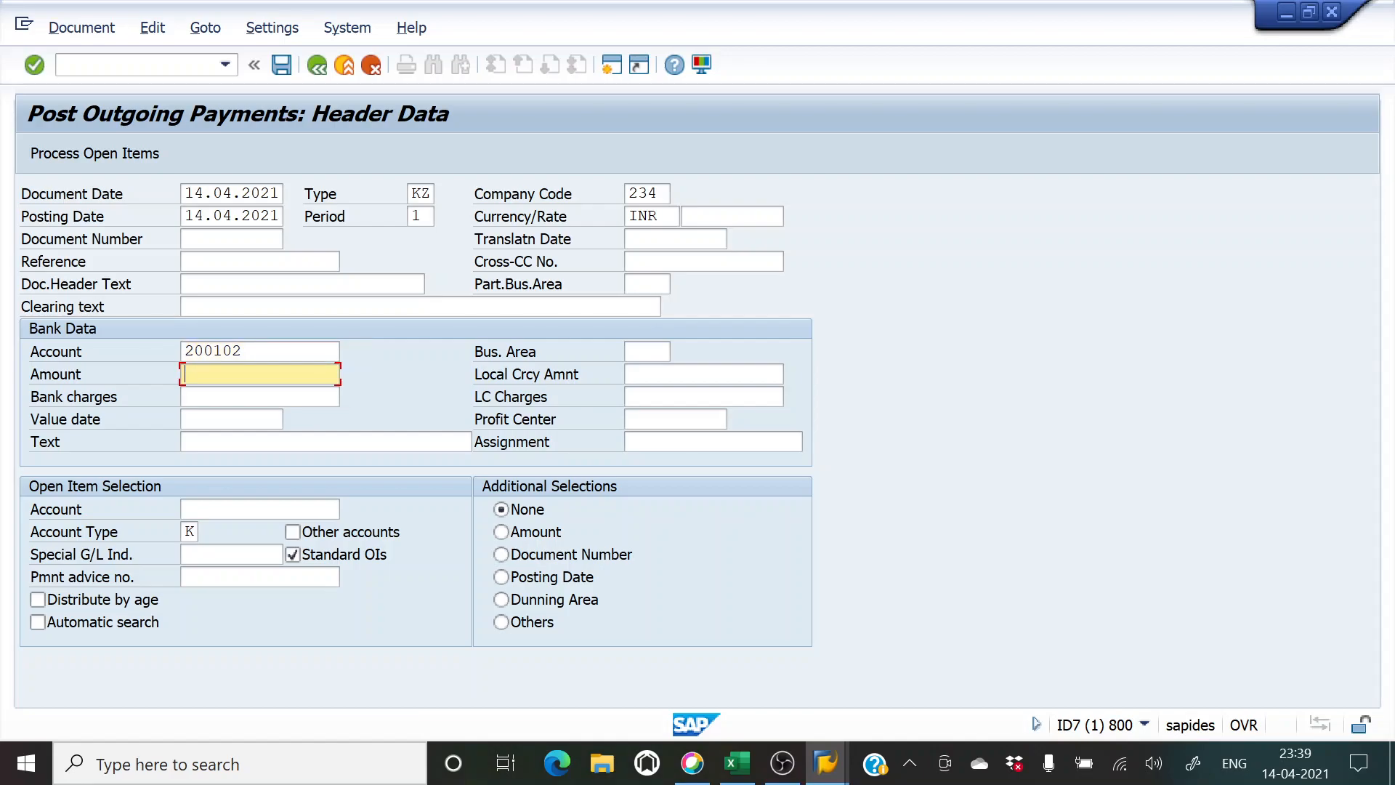
key(alt+Tab)
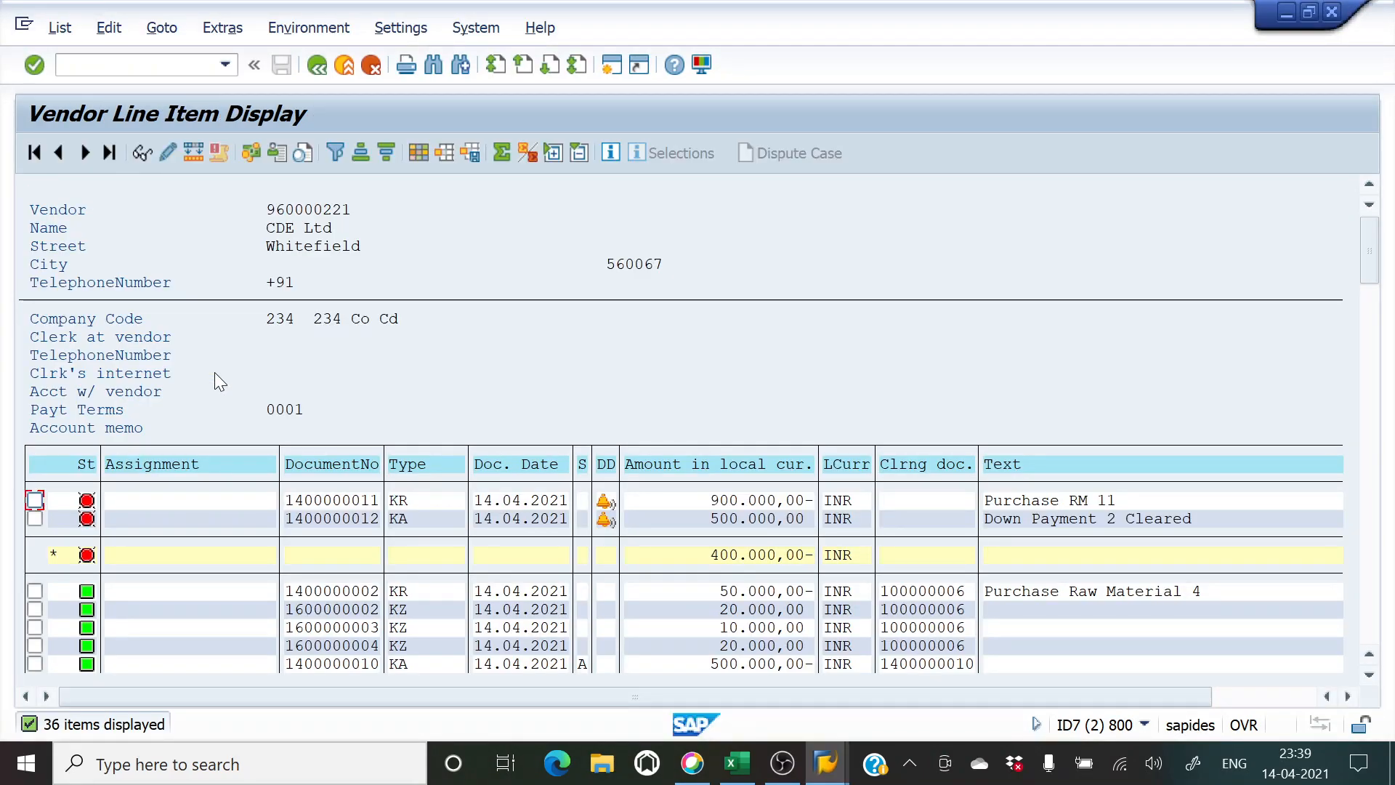
key(alt+Tab)
text(400)
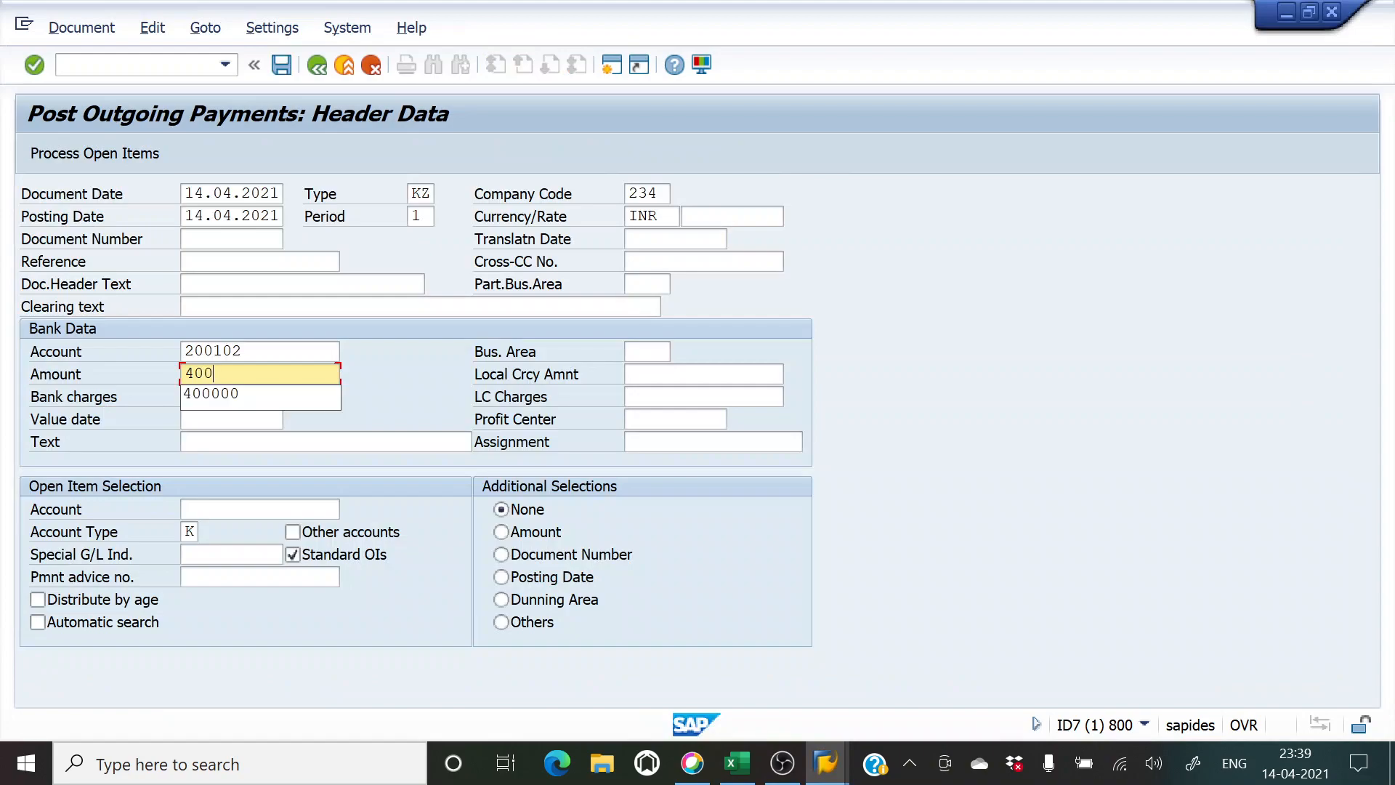
text(000)
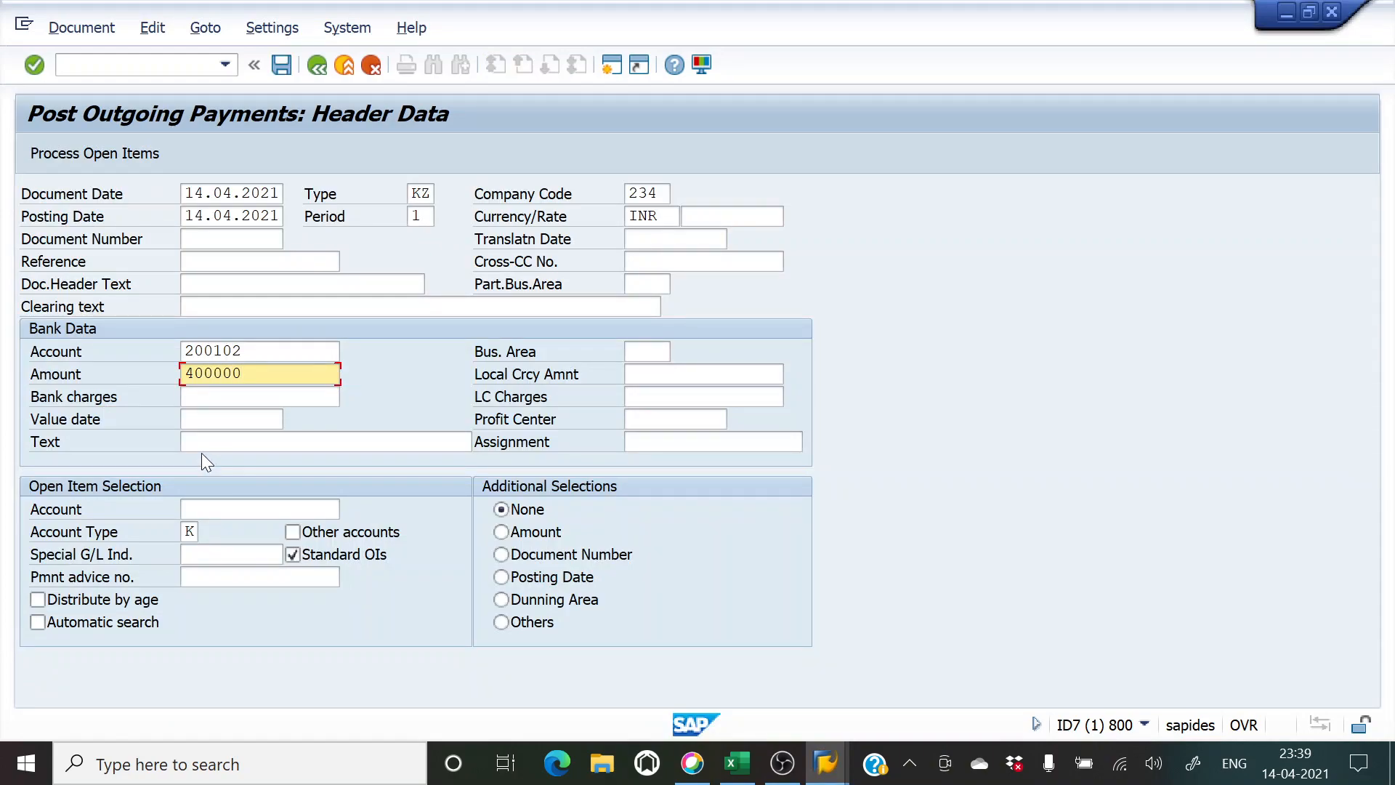
Set the value date to 14.04.2021 by copying the document date, and clear the date misplaced in the bank charges.
click(254, 442)
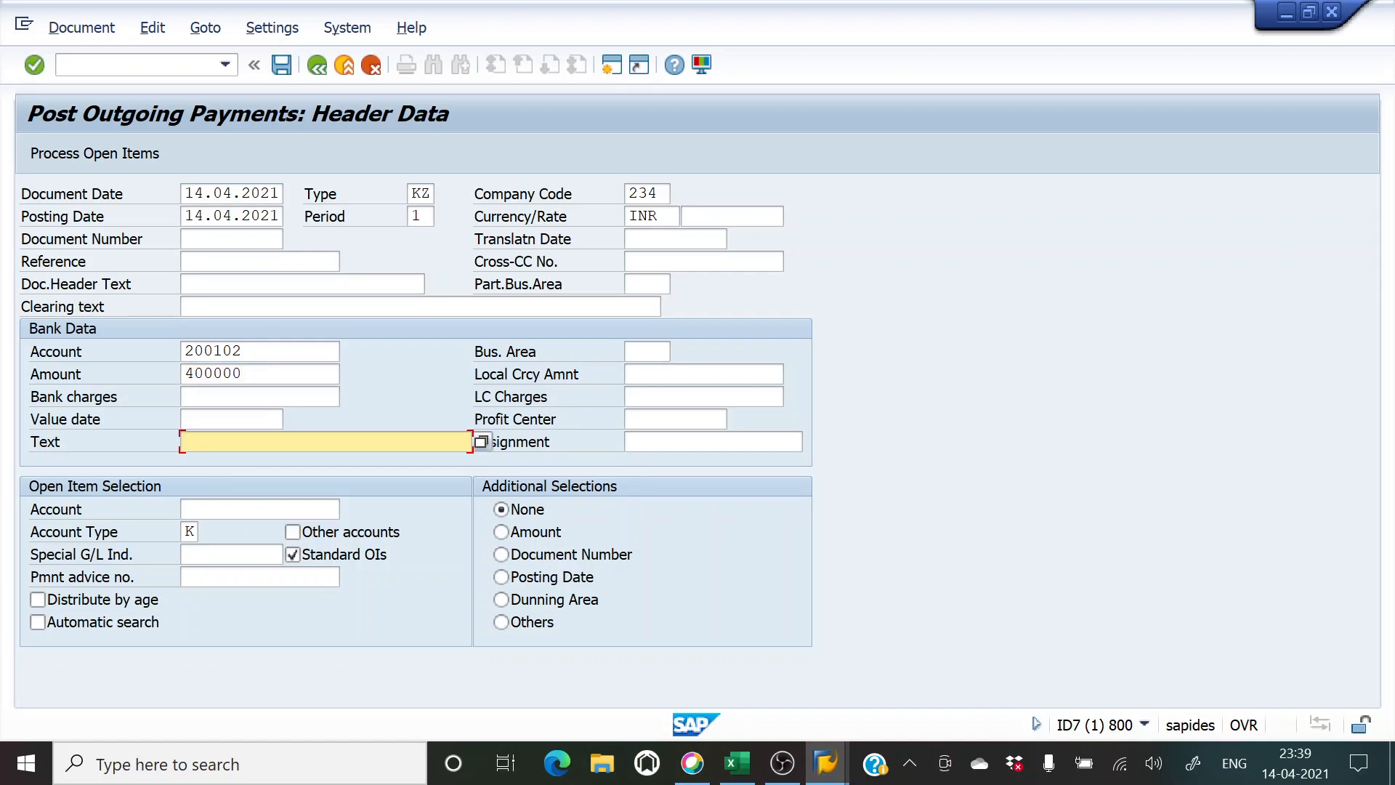
click(232, 419)
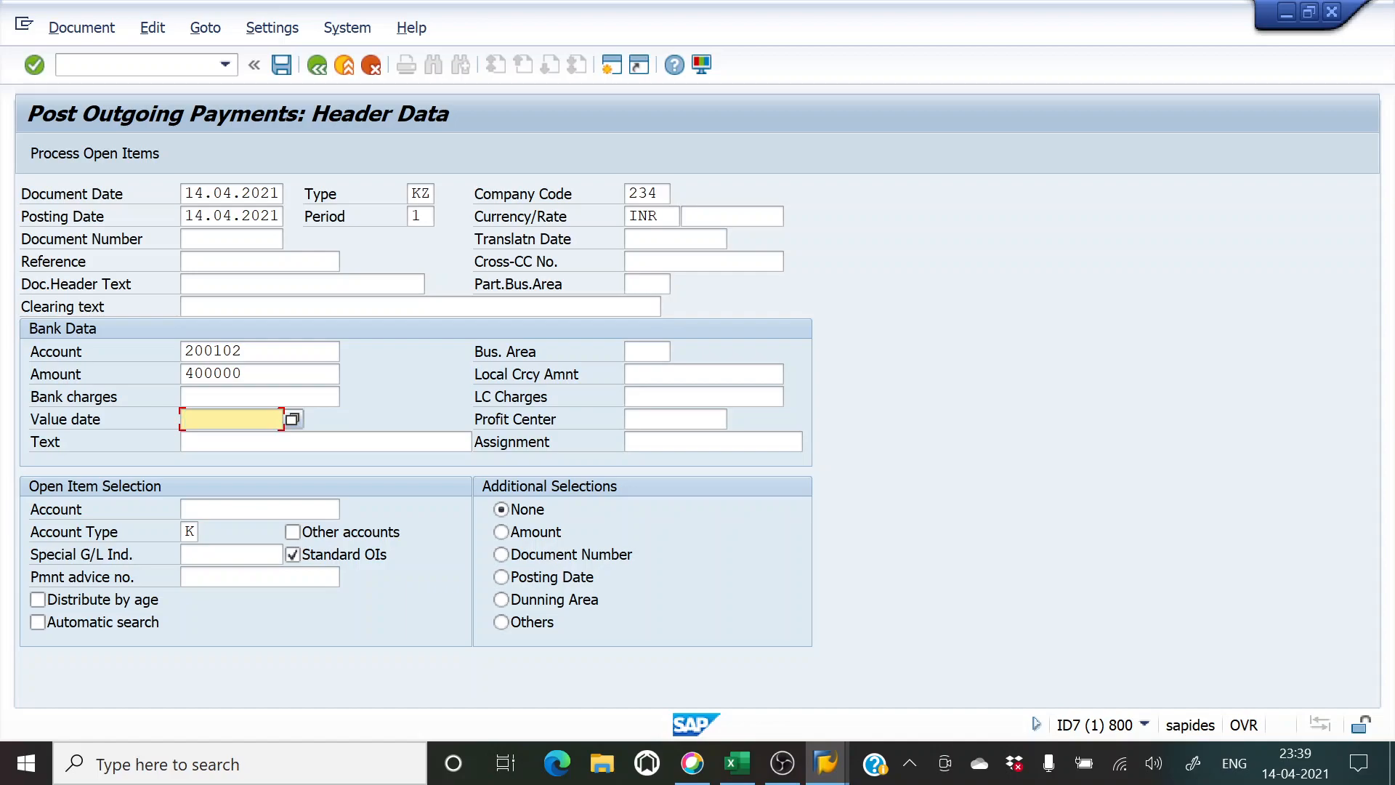
drag(184, 193, 292, 193)
key(ctrl+c)
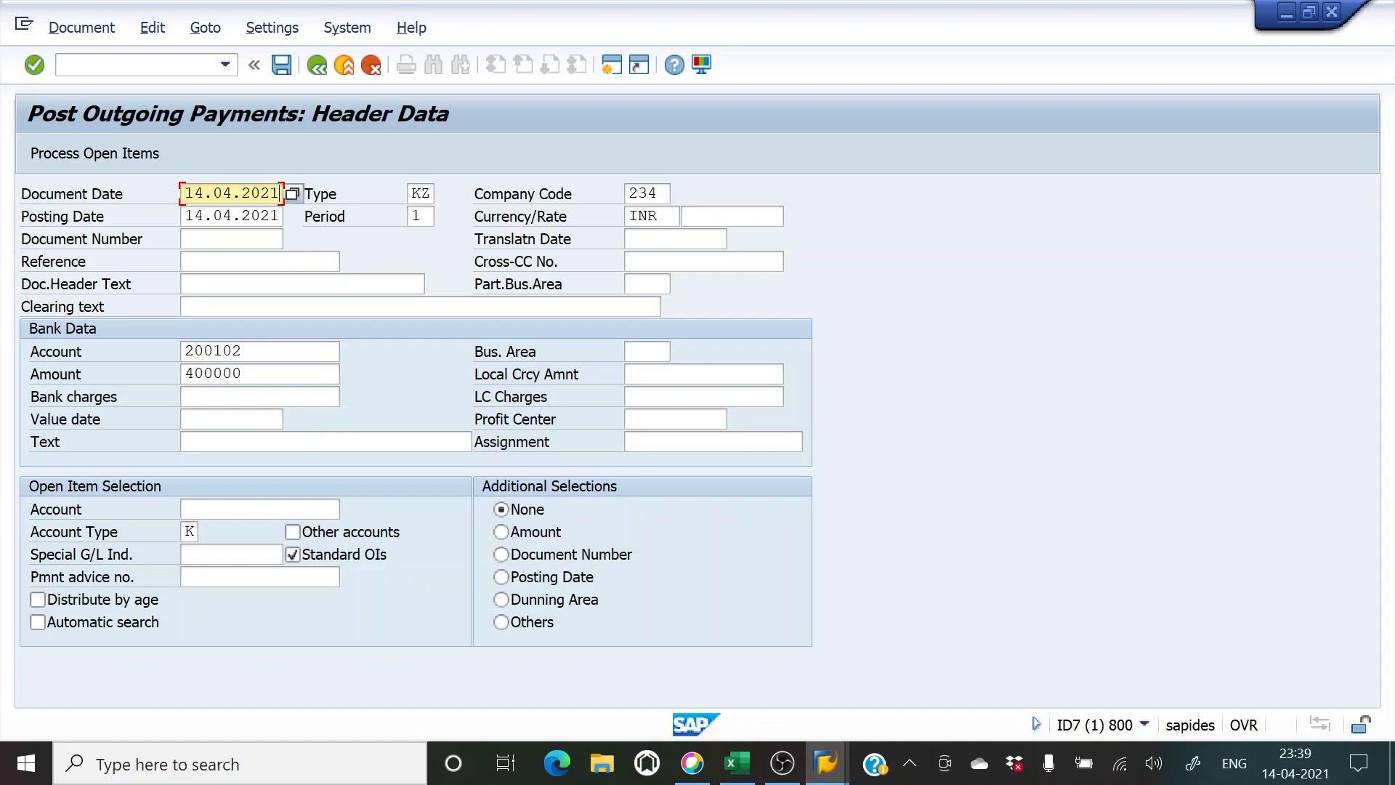
click(247, 397)
key(ctrl+v)
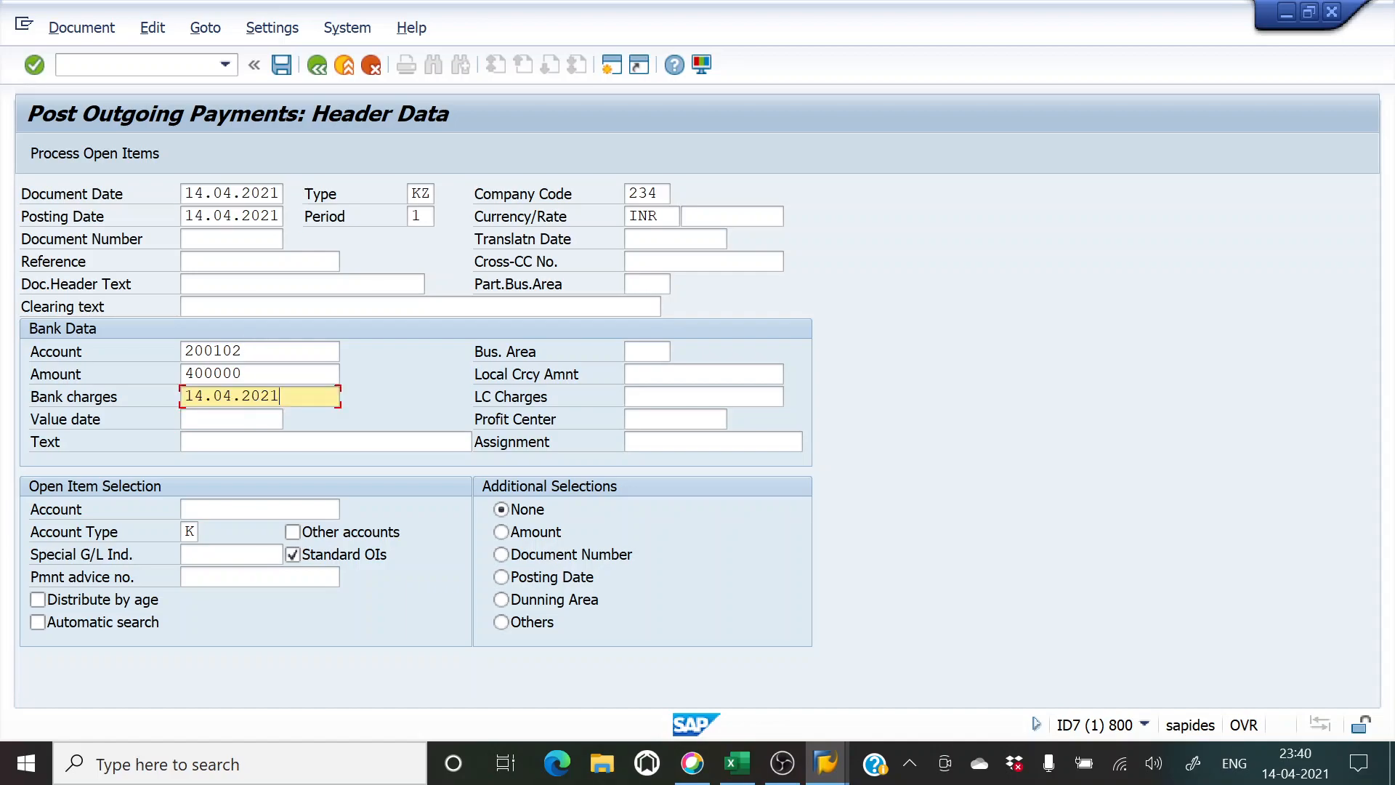
drag(284, 397, 182, 397)
key(BackSpace)
key(Tab)
key(ctrl+v)
key(Tab)
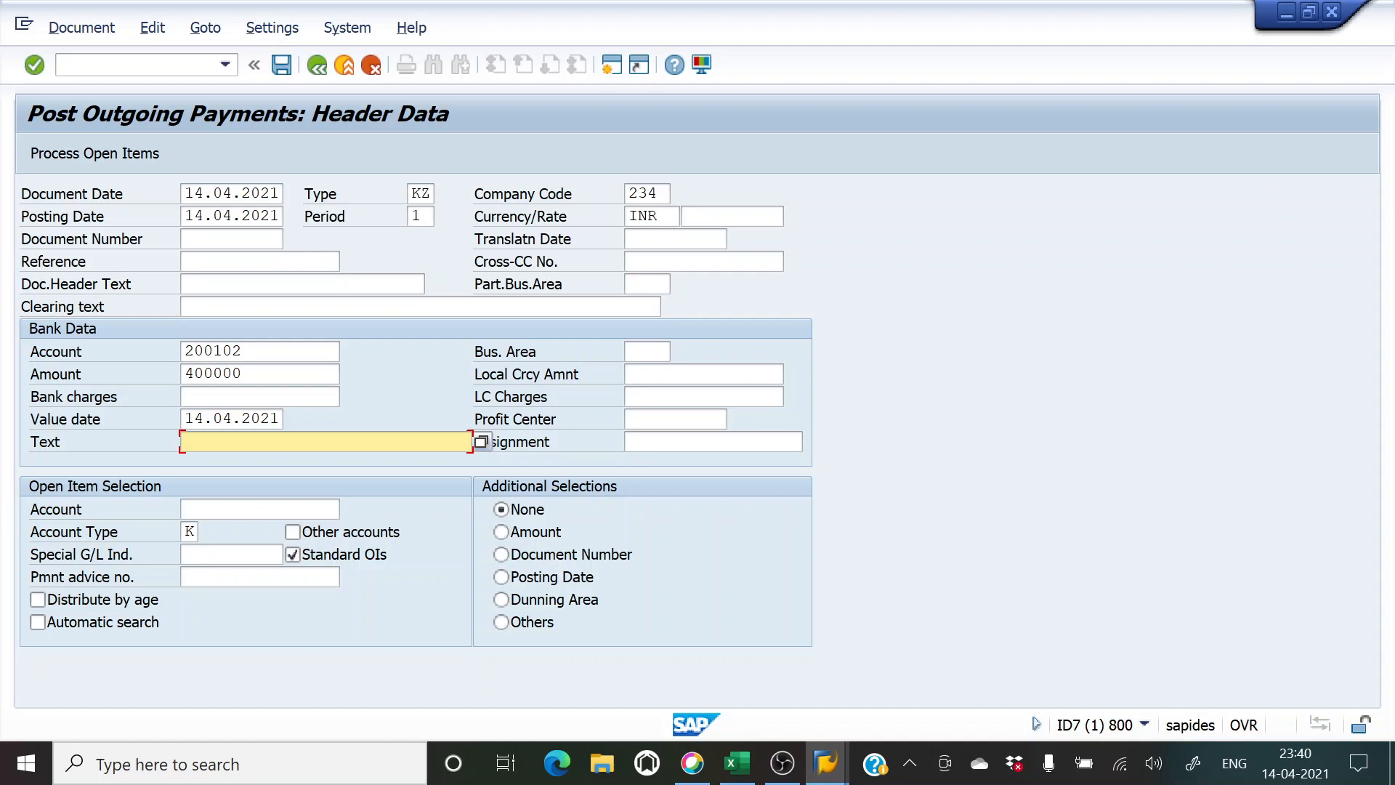
Fill in the bank data text as "pmt rm11 400k- Final Pmt", adapting the earlier rm9 final payment entry.
text(pmt)
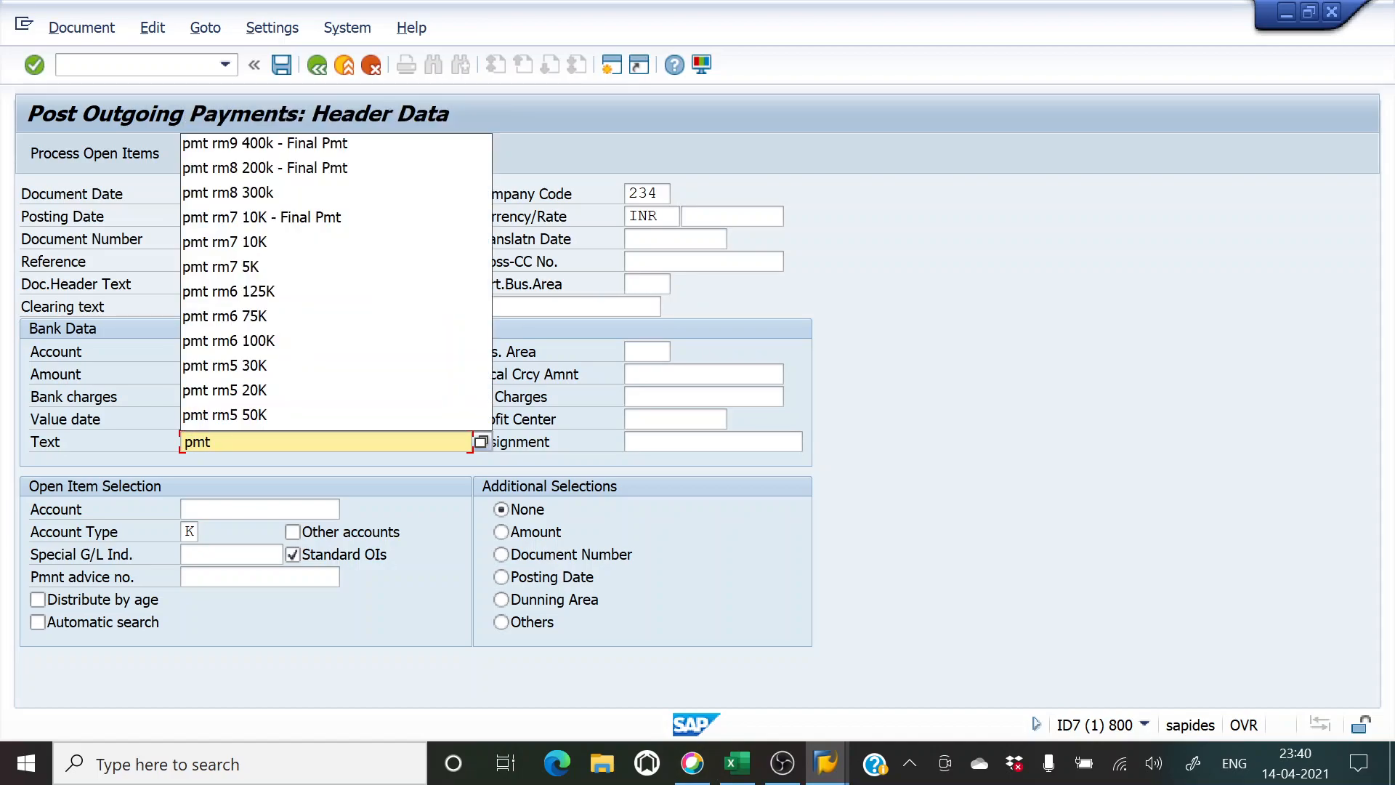
click(244, 144)
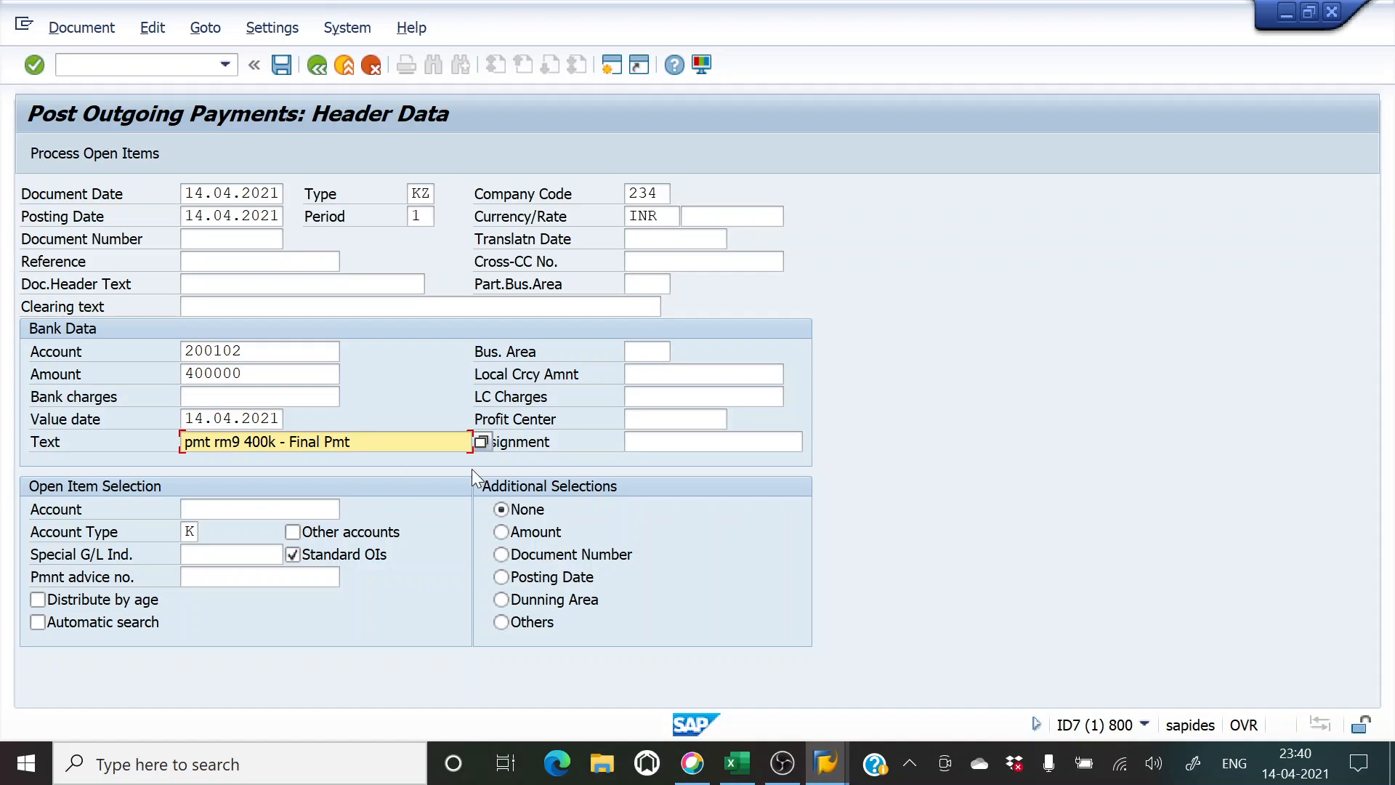
text(11 400k)
Choose vendor CDE Ltd in company code 234 as the open item account and post the payment against its open items.
click(267, 510)
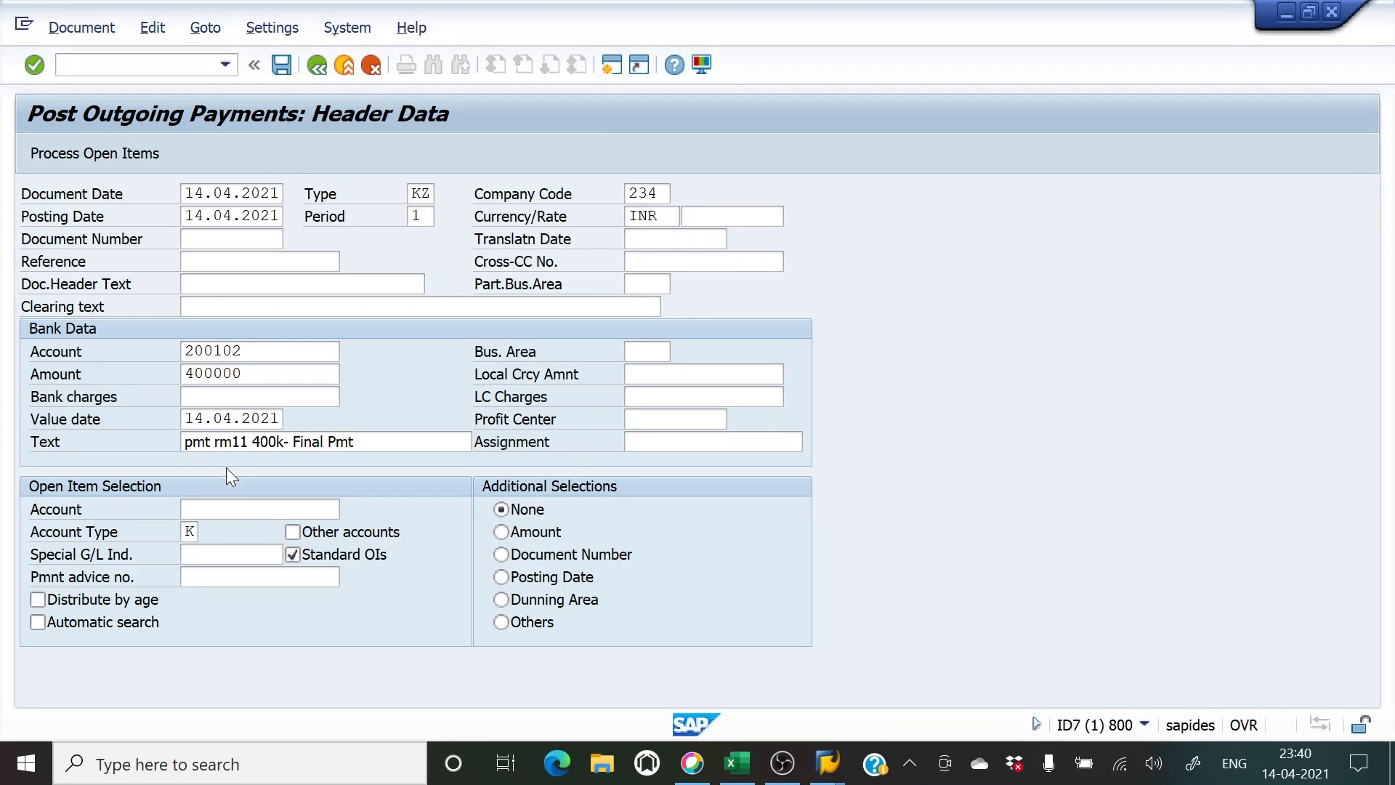
click(256, 509)
click(346, 511)
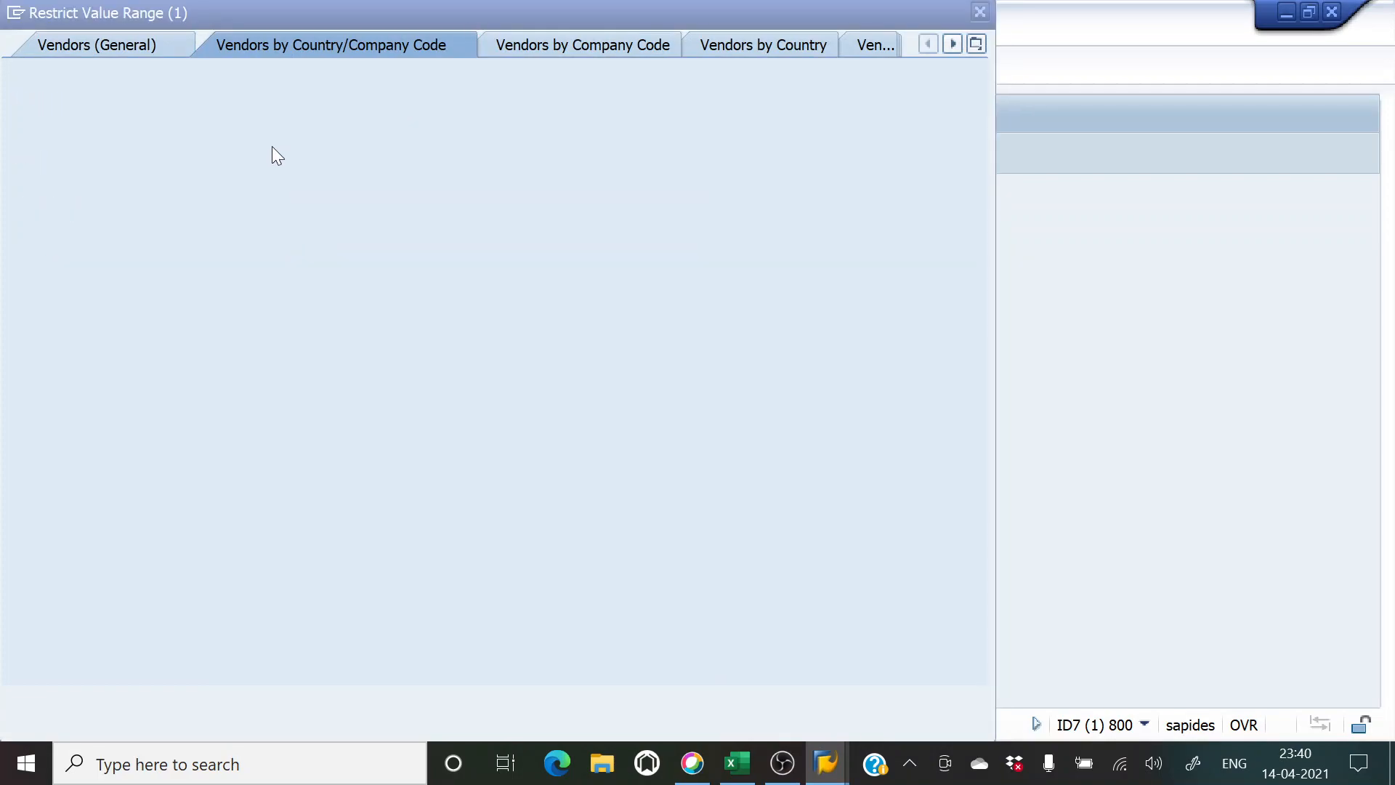
key(Return)
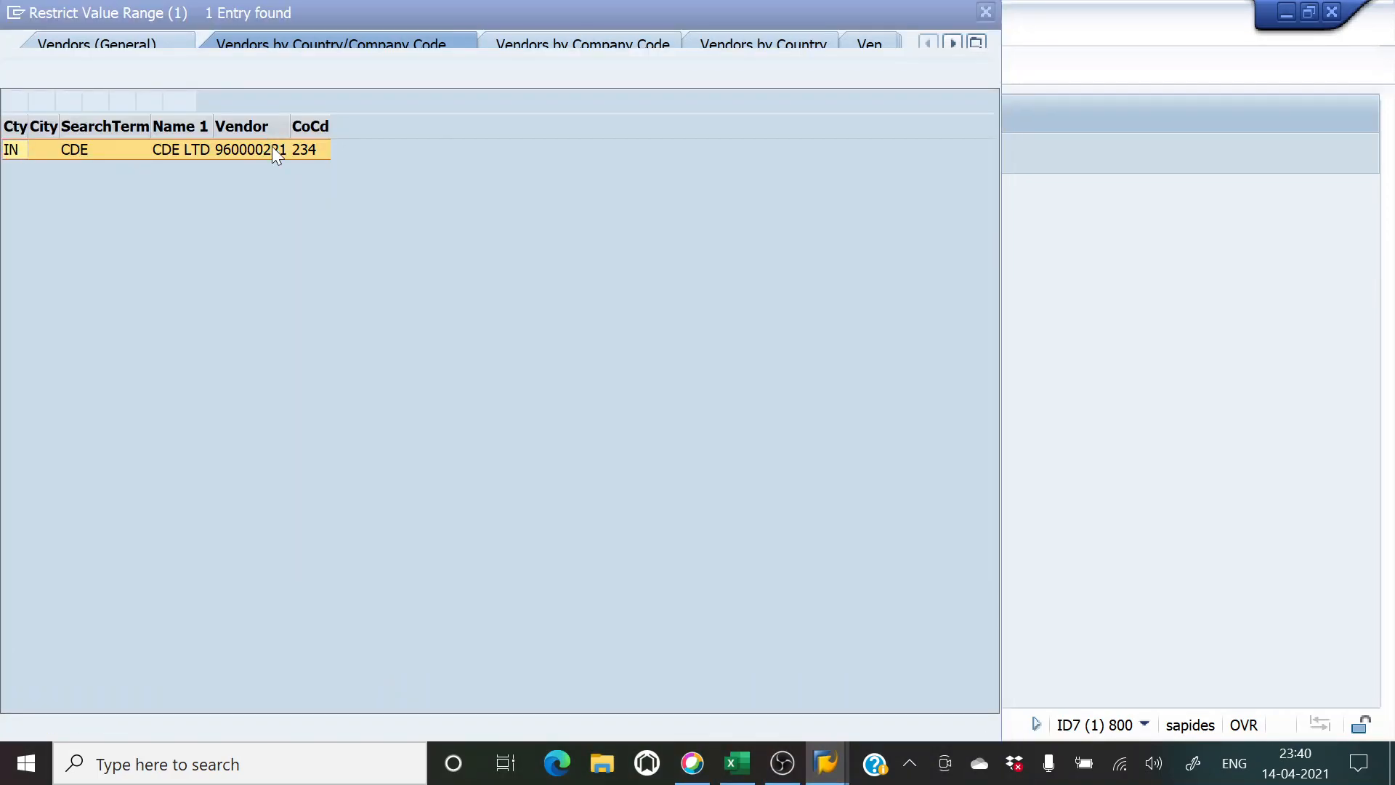
double_click(275, 151)
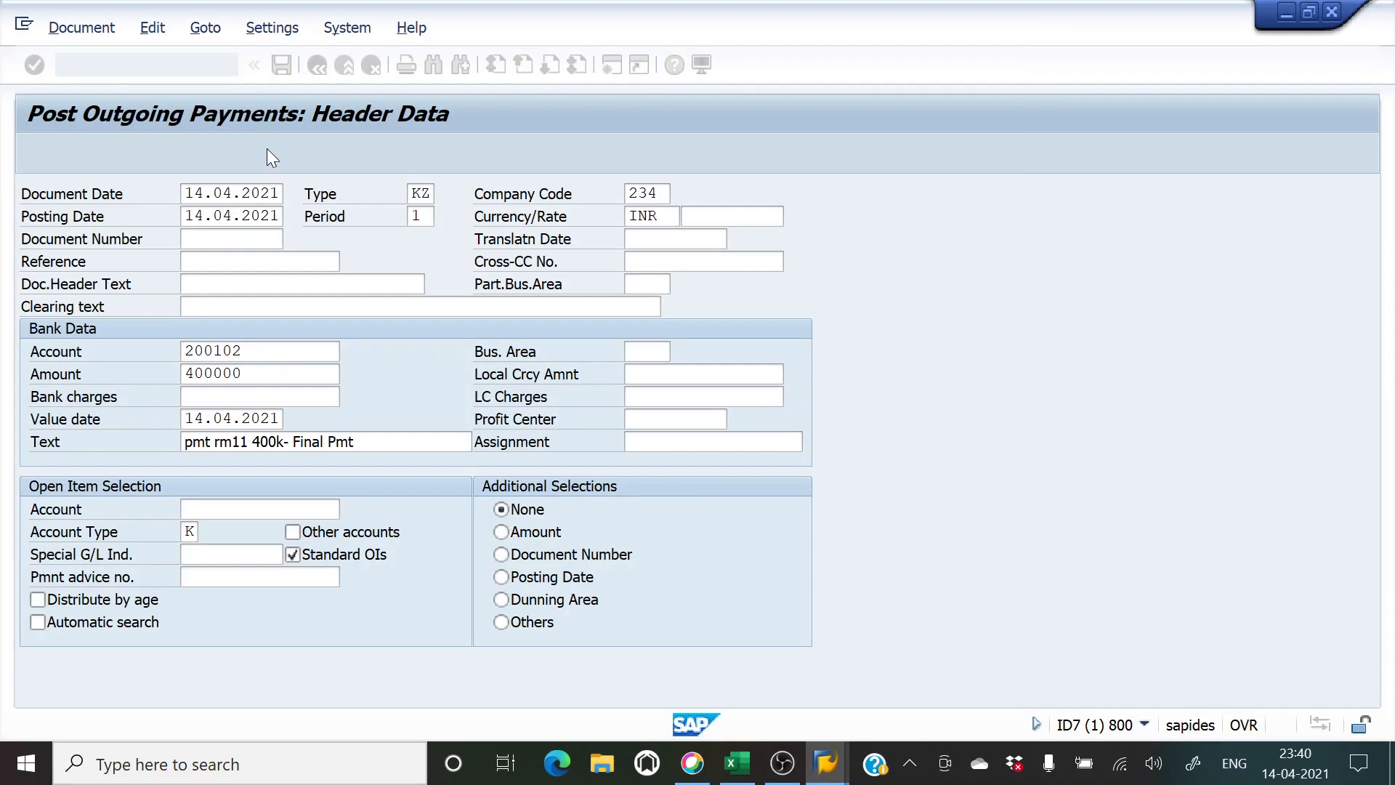
click(94, 155)
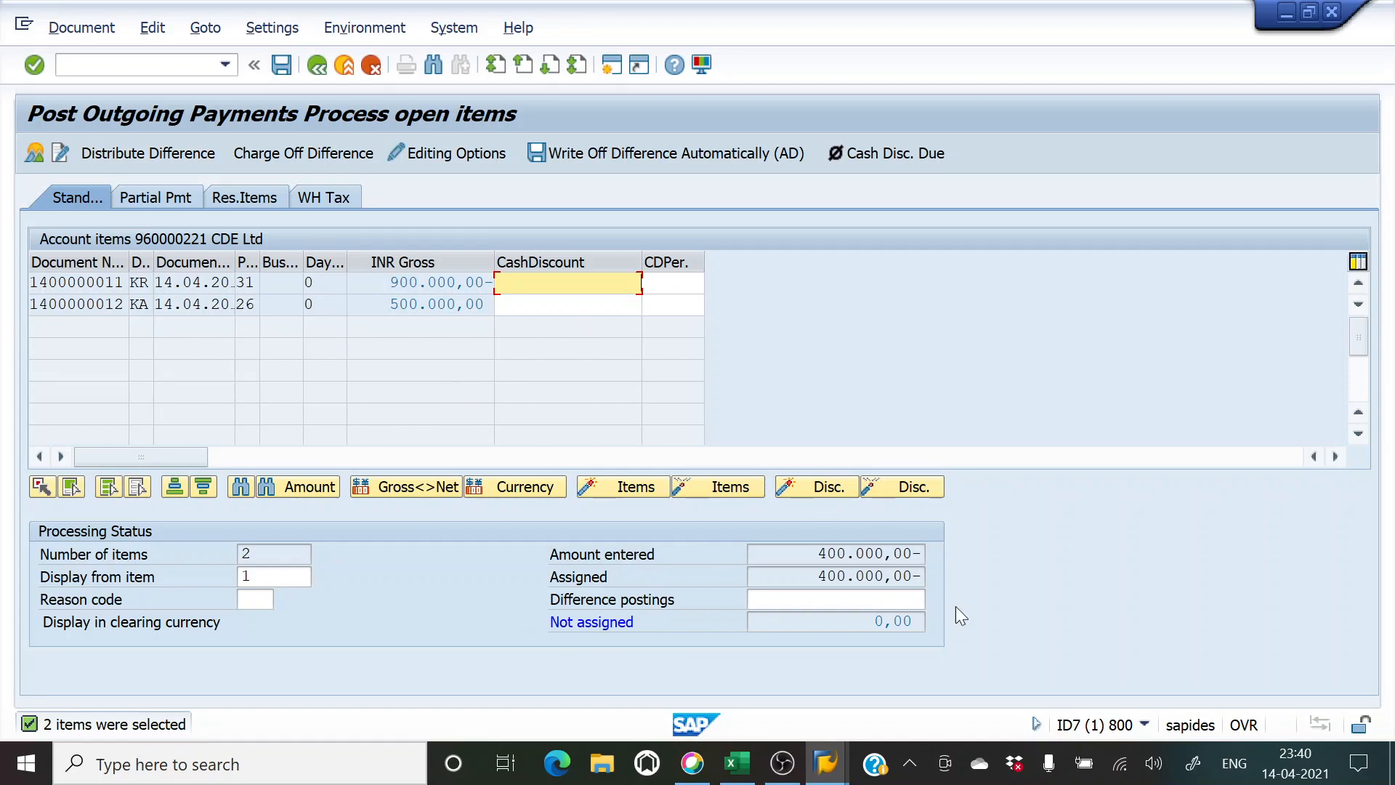
click(283, 67)
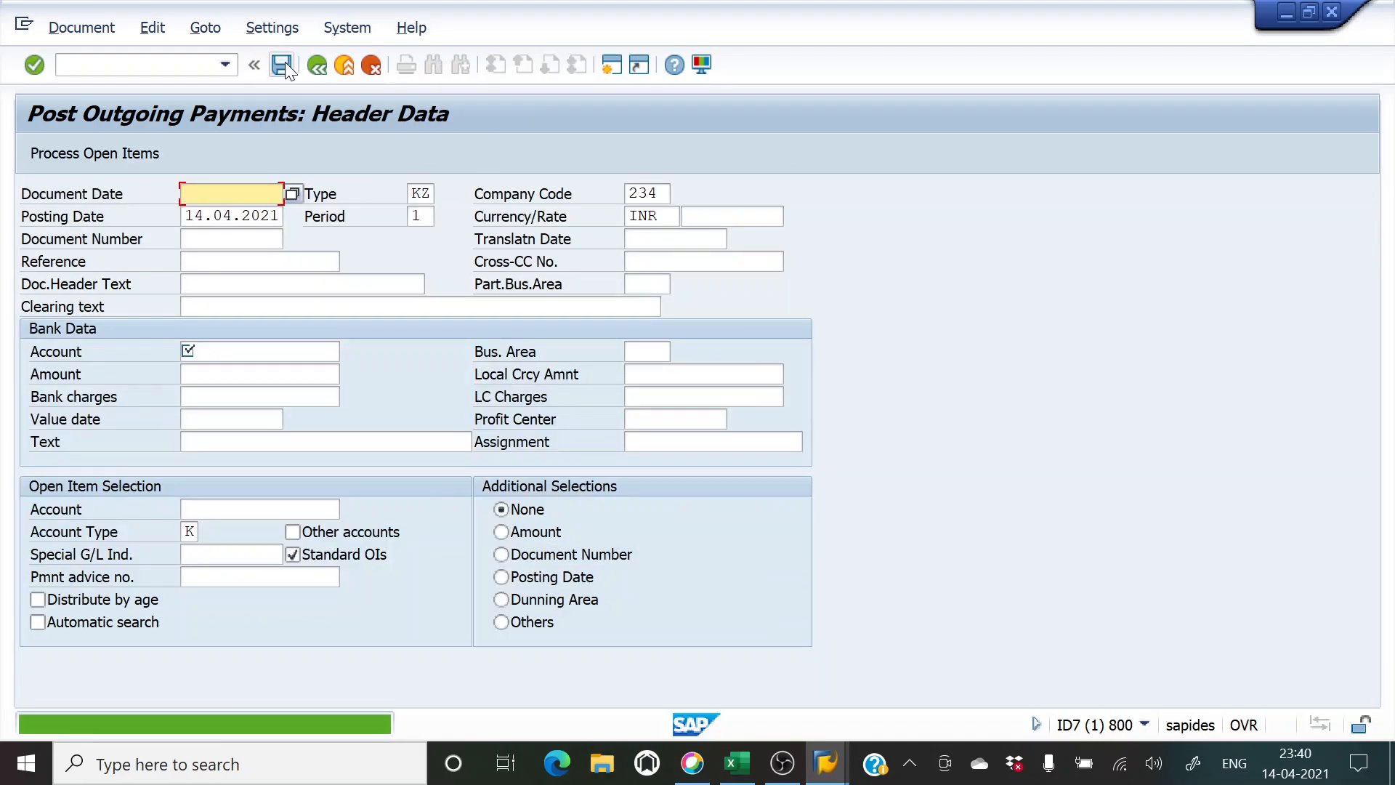
Refresh the vendor line item display in the other session and check the items' clearing status and the closing balance.
key(alt+Tab)
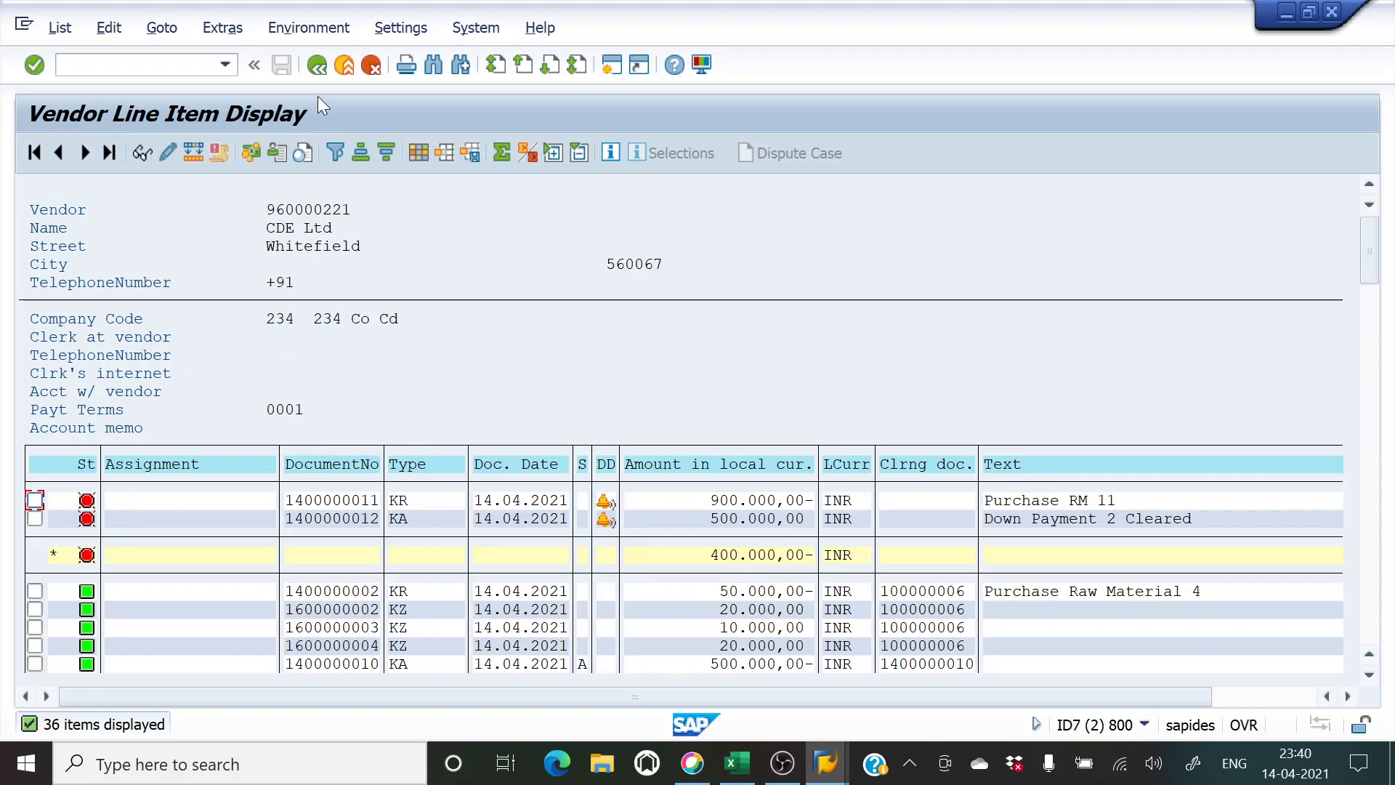
click(52, 33)
click(64, 86)
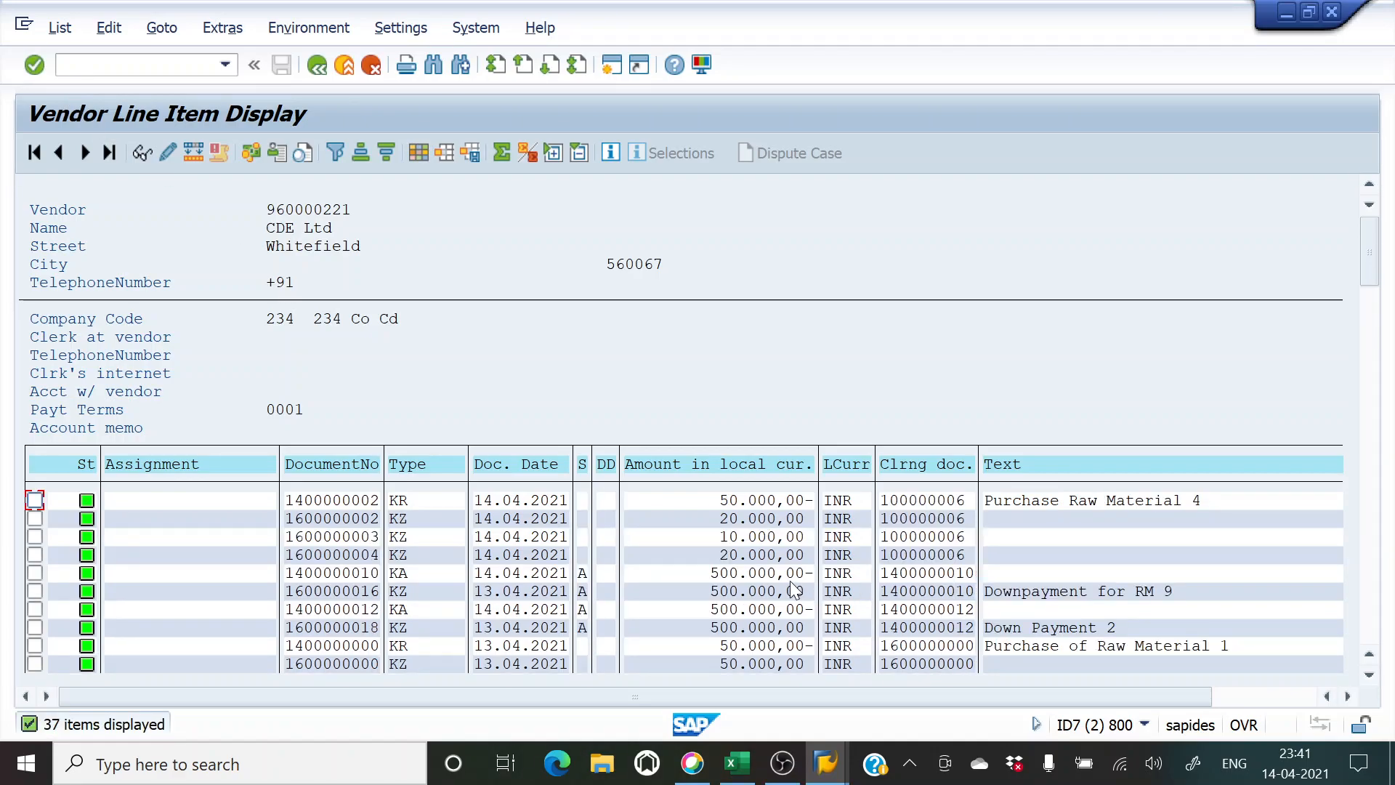
scroll(794, 590, down, 5)
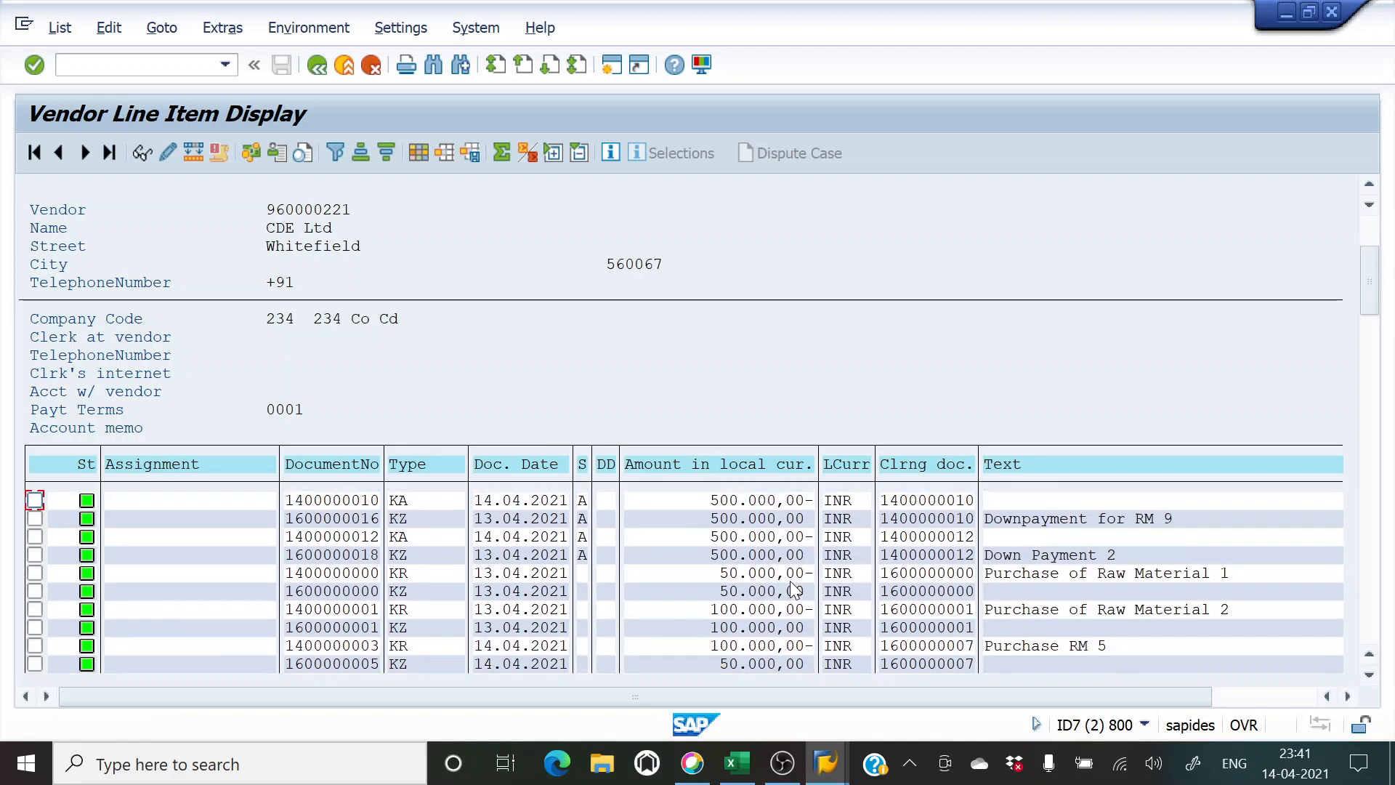
scroll(794, 591, down, 7)
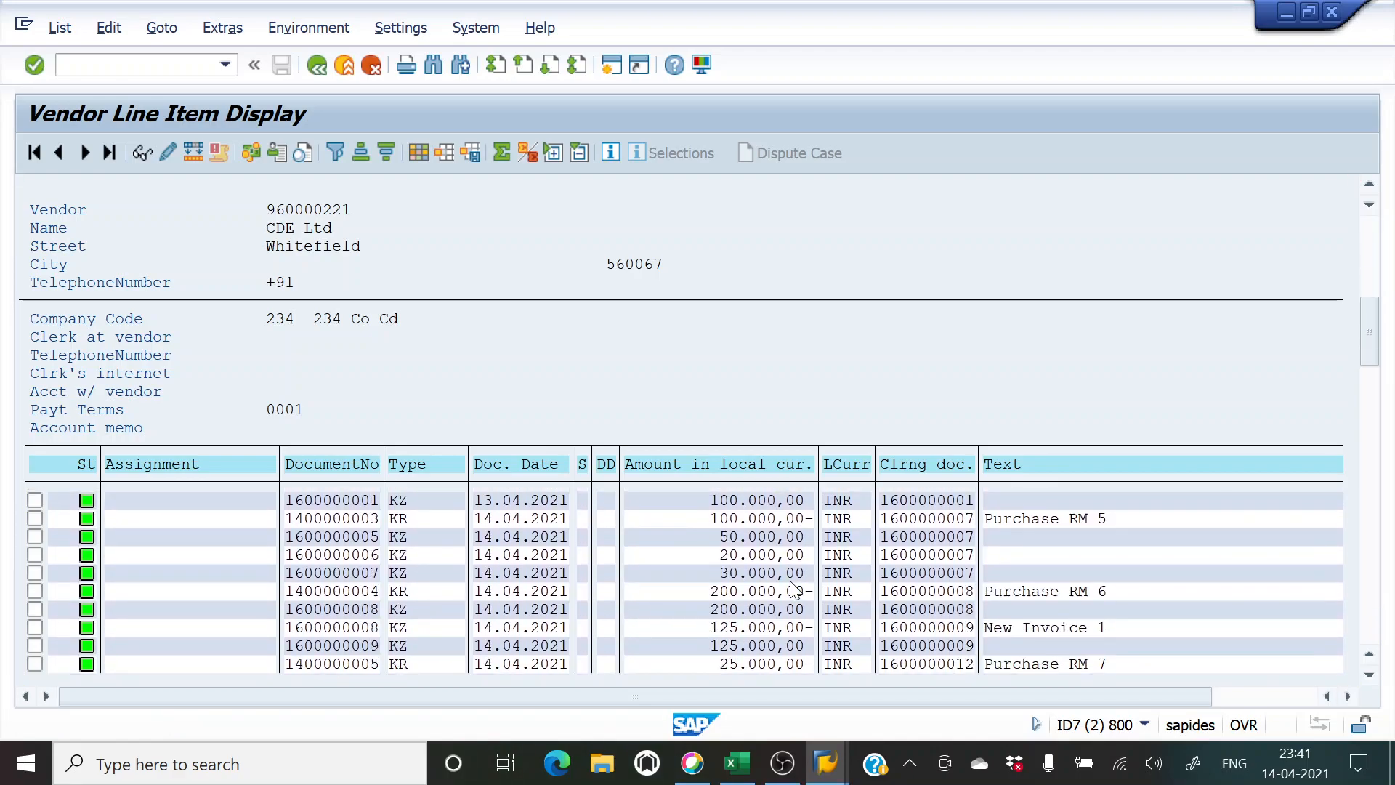
scroll(794, 590, down, 8)
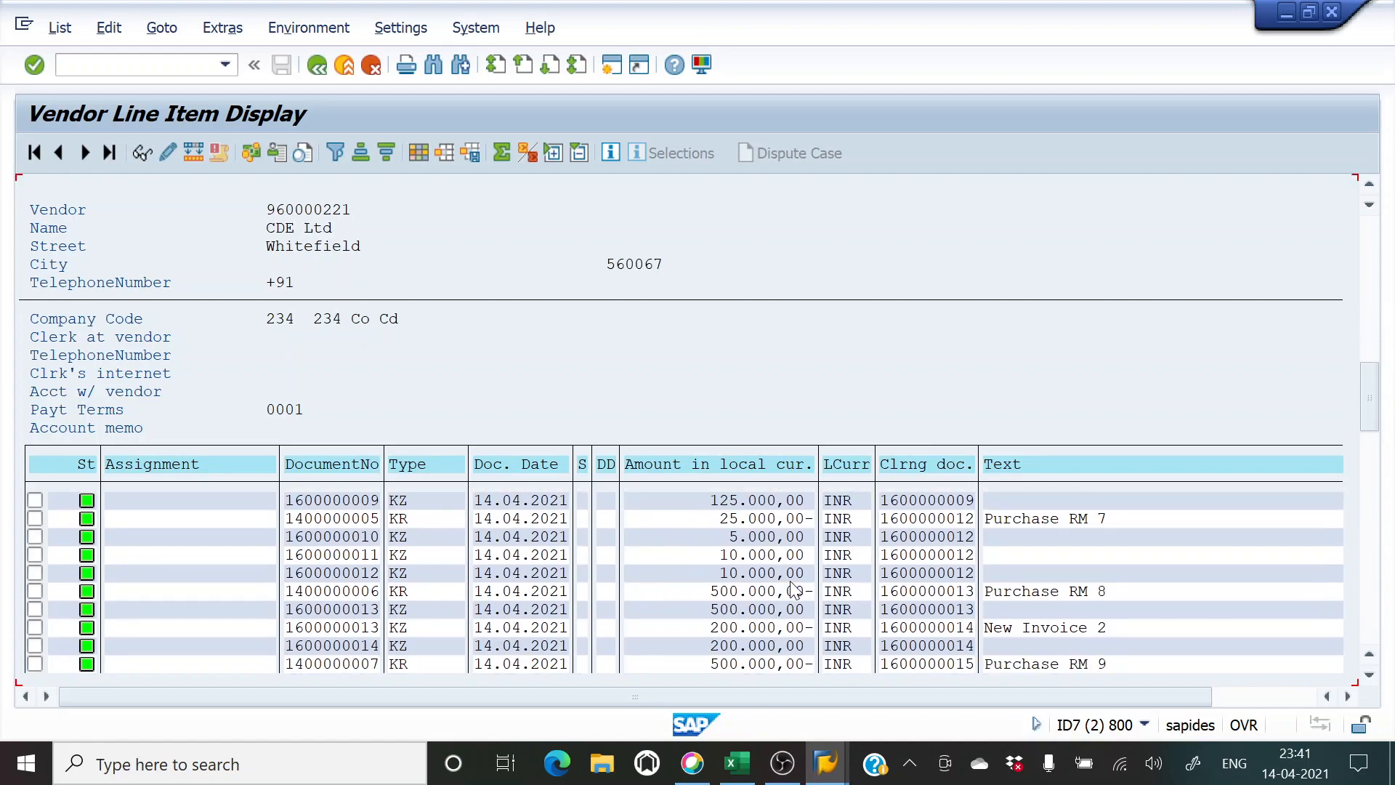
scroll(794, 591, down, 6)
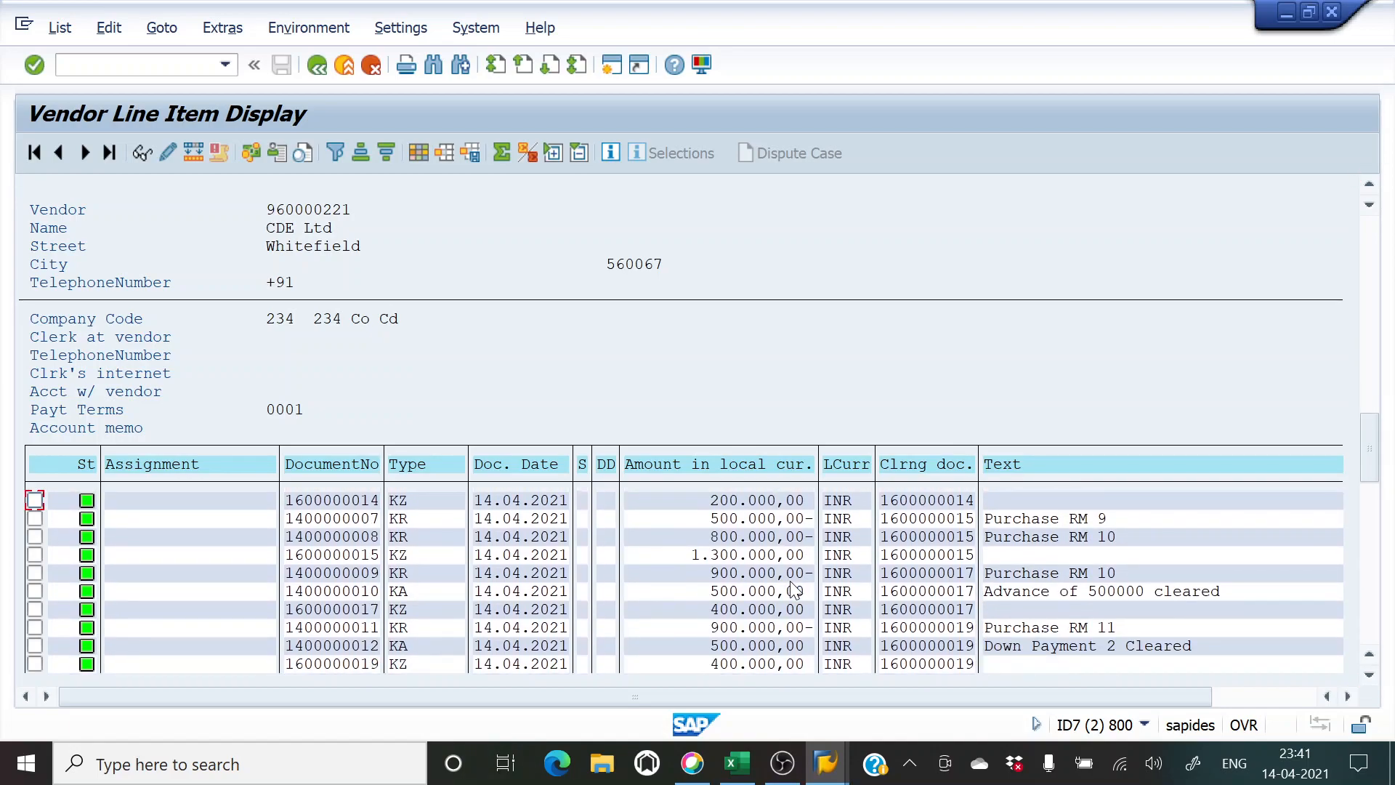
scroll(795, 590, down, 2)
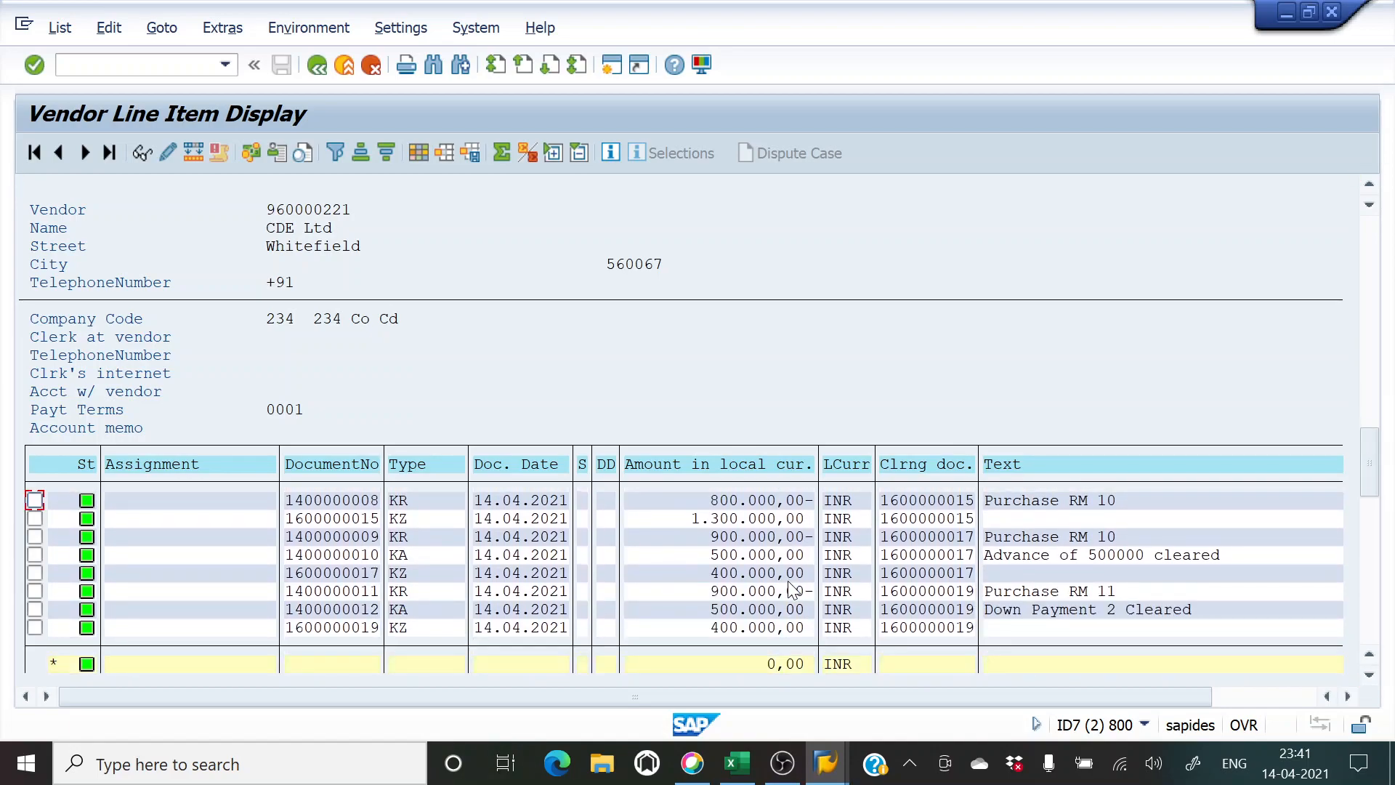